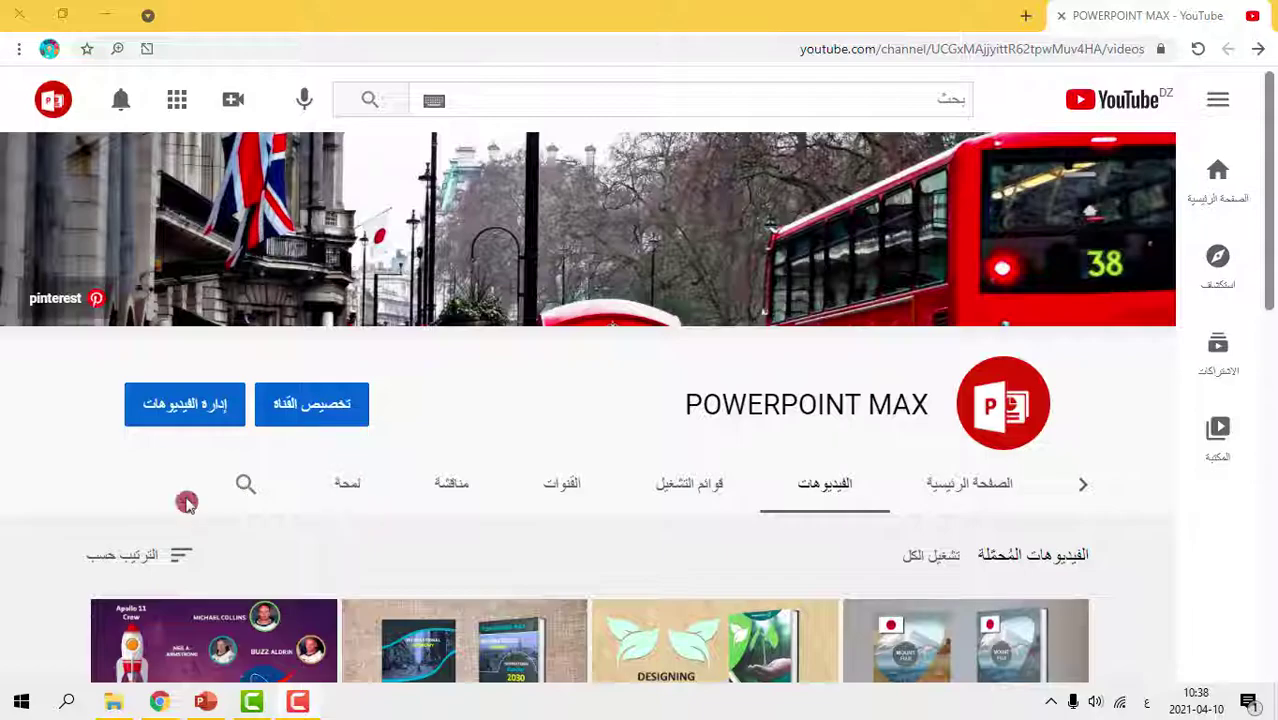
Play the finished construction flyer as a full-screen slide show in PowerPoint
scroll(187, 503, down, 5)
scroll(187, 500, down, 4)
scroll(186, 492, up, 2)
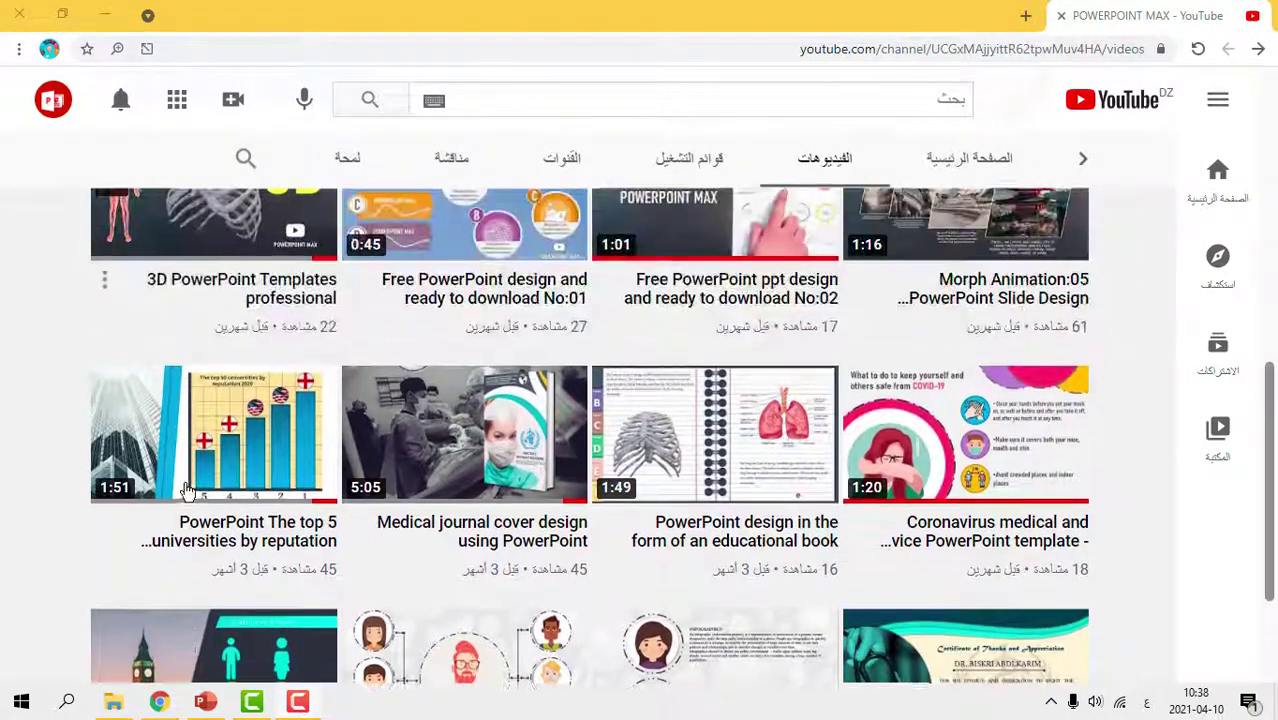
scroll(187, 490, up, 2)
scroll(187, 487, up, 3)
scroll(187, 483, up, 1)
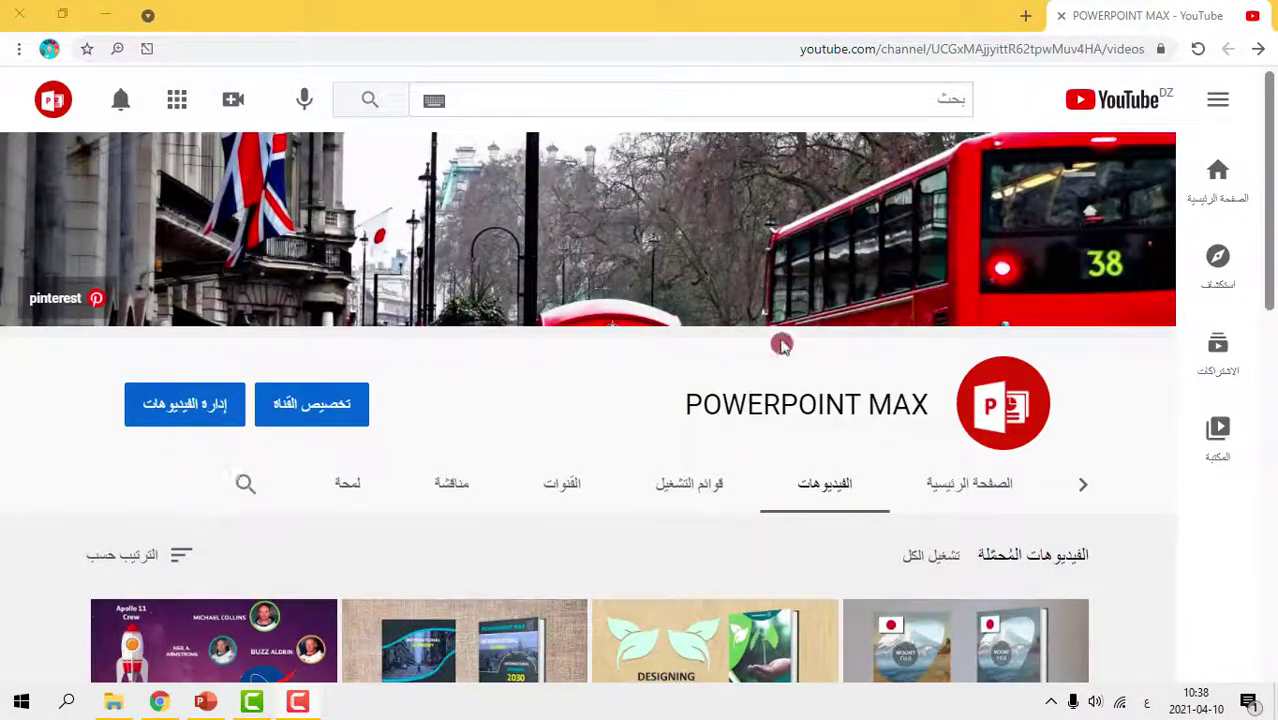
click(205, 703)
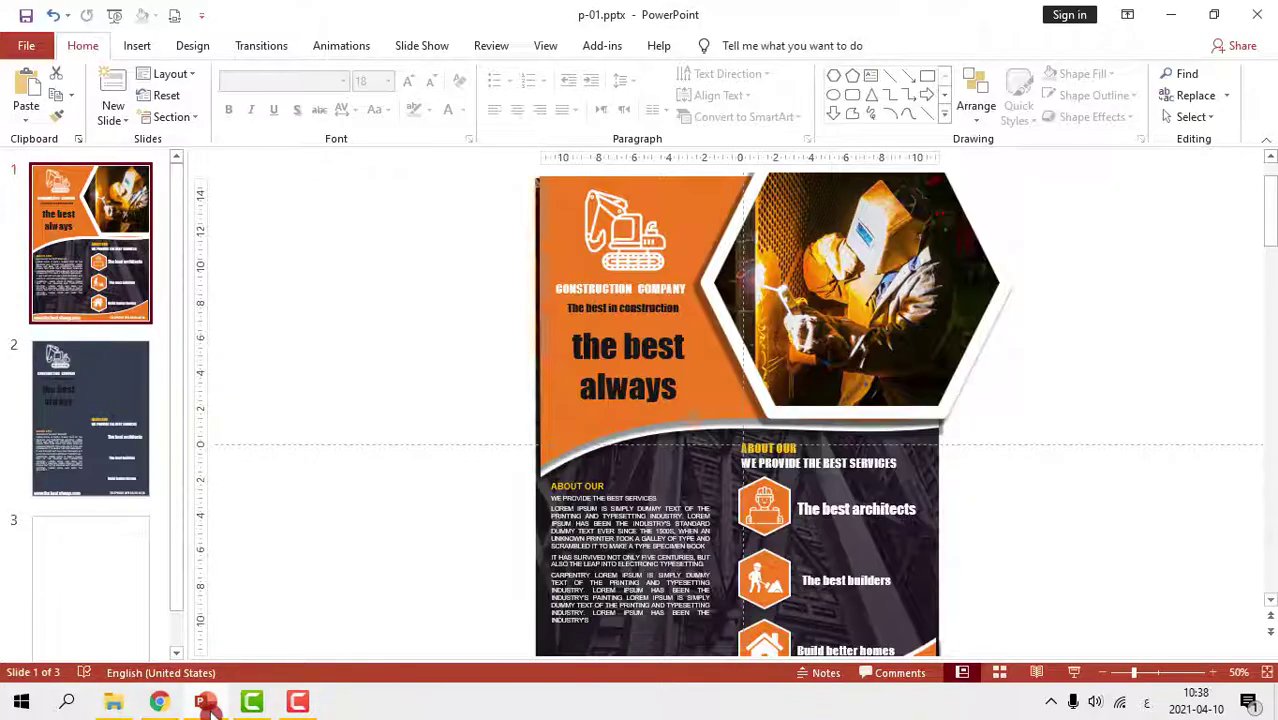
click(1074, 672)
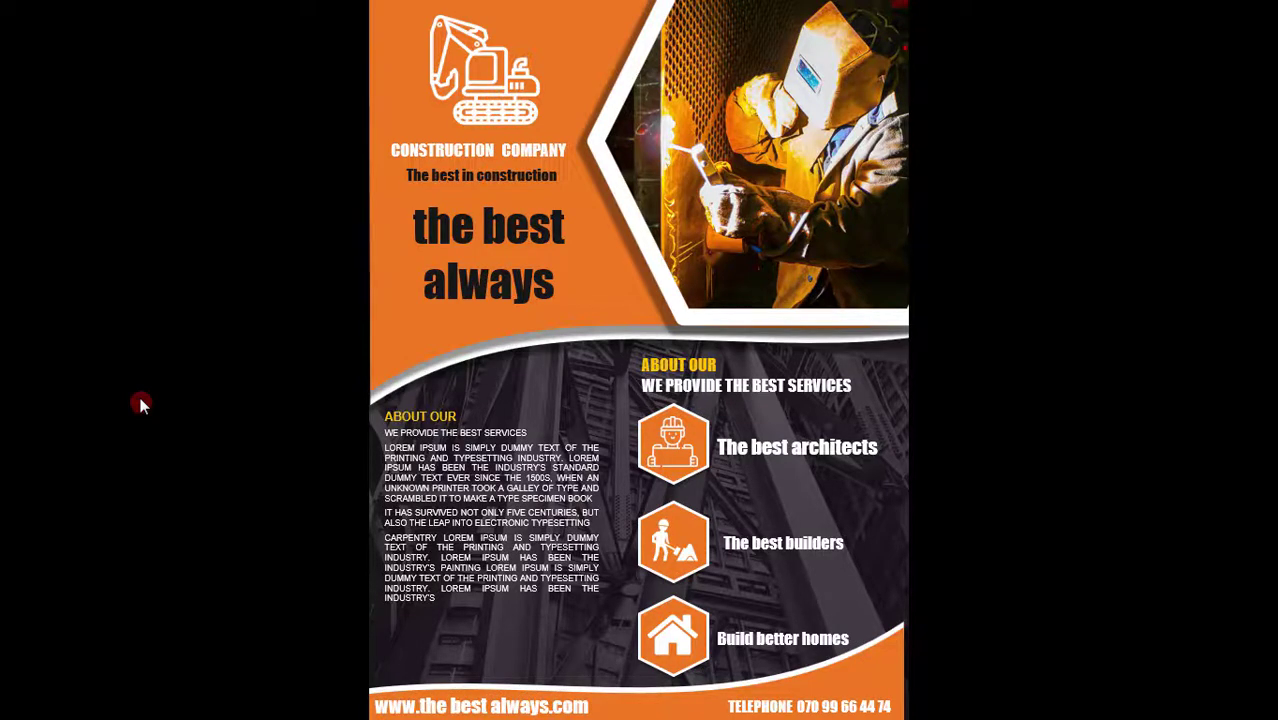
key(Escape)
Check the flyer's print preview, then go to the blank third slide
key(ctrl+p)
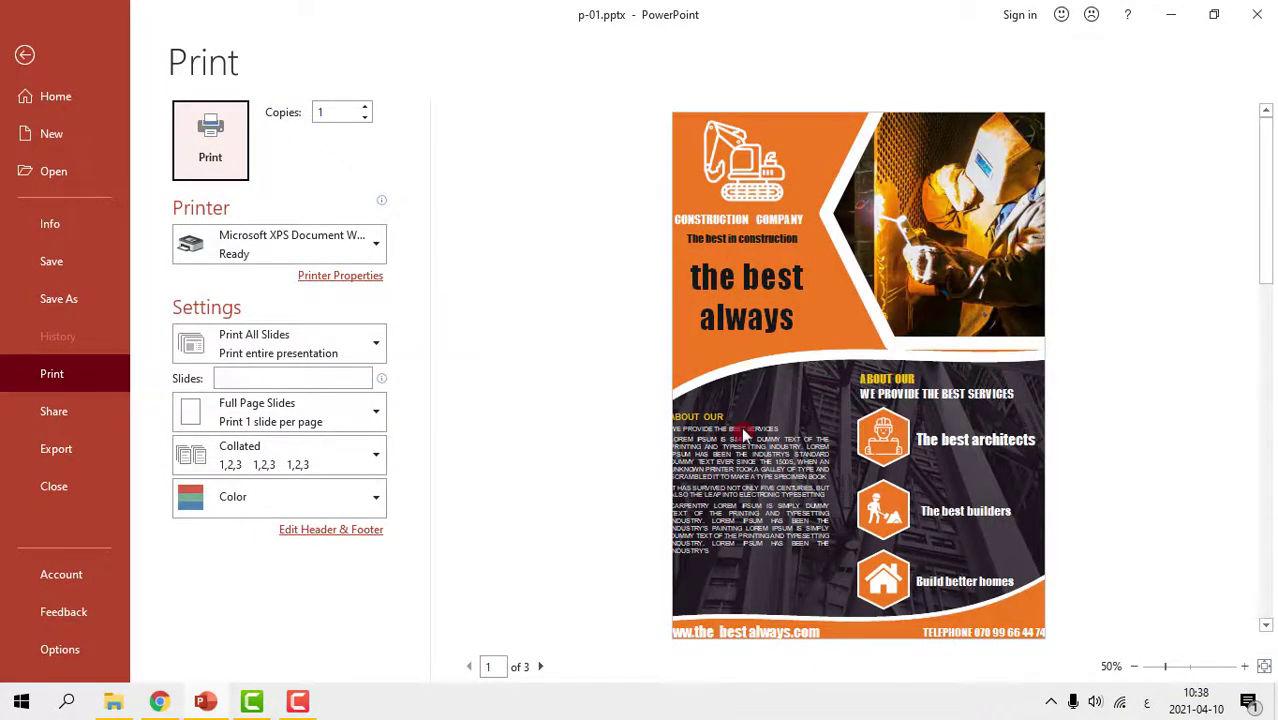
click(25, 55)
click(113, 557)
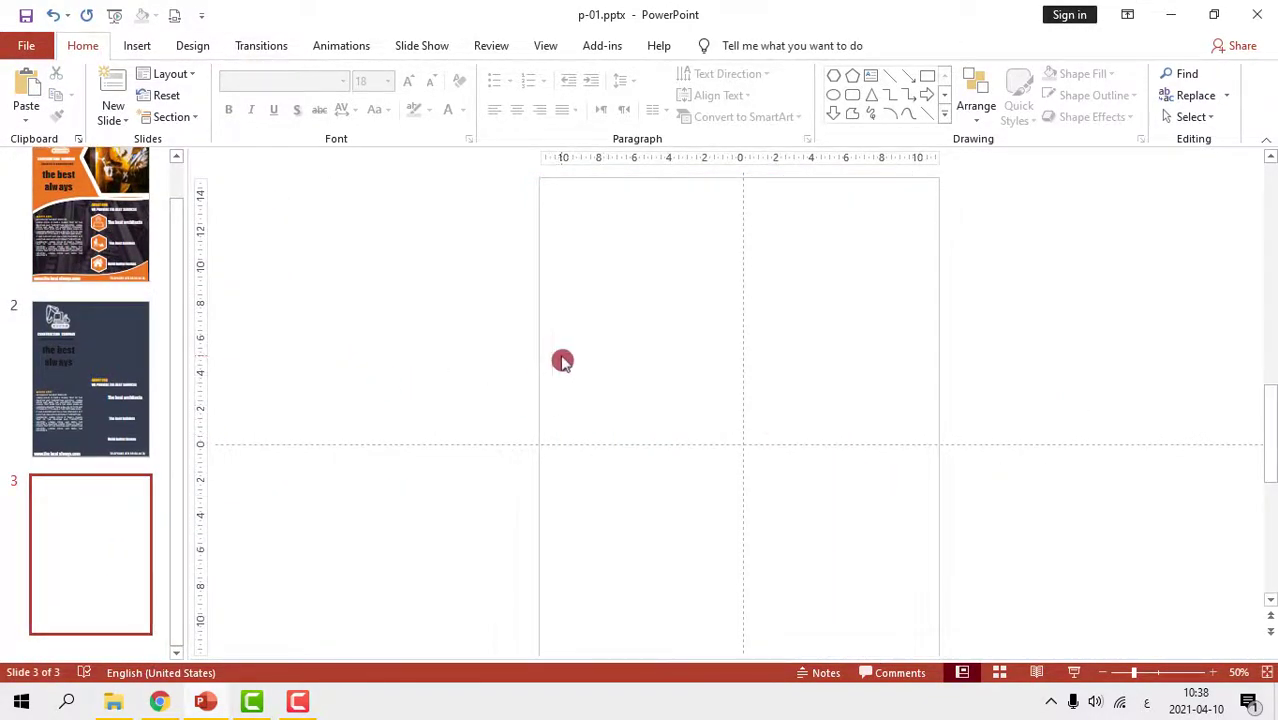
Fill slide 3's background with dark grey
right_click(708, 330)
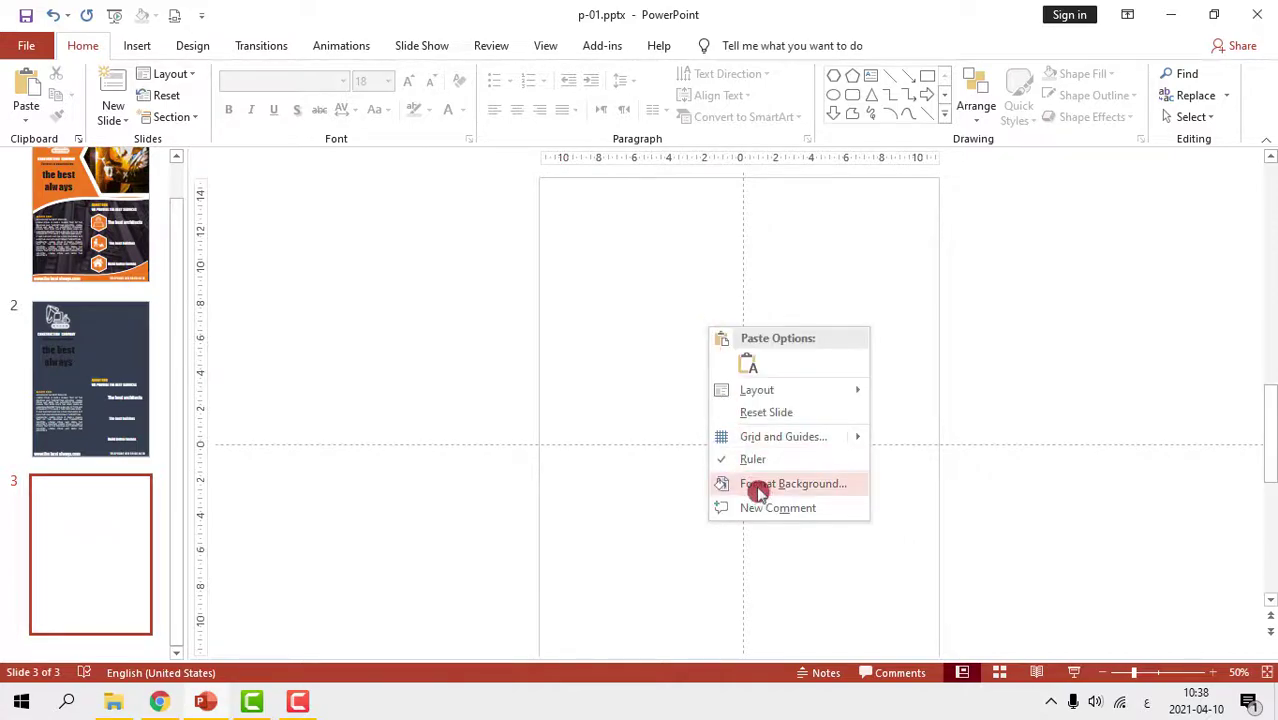
click(758, 484)
click(1240, 396)
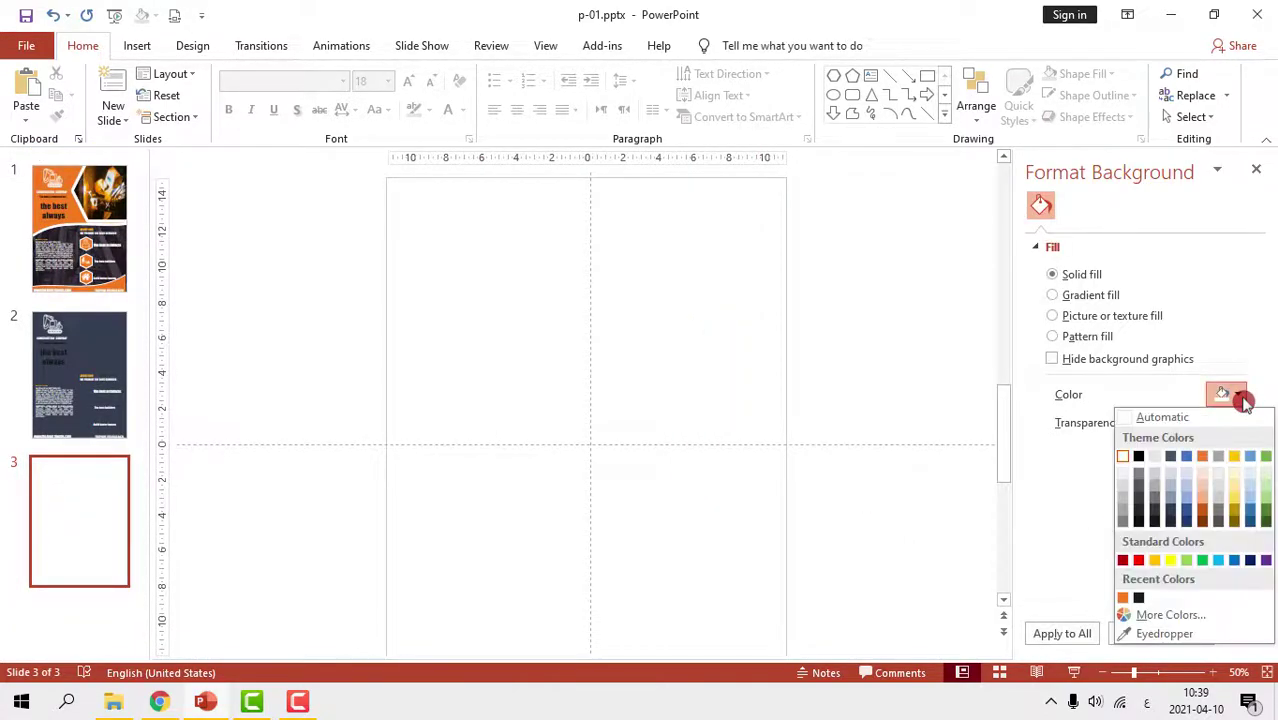
click(1155, 515)
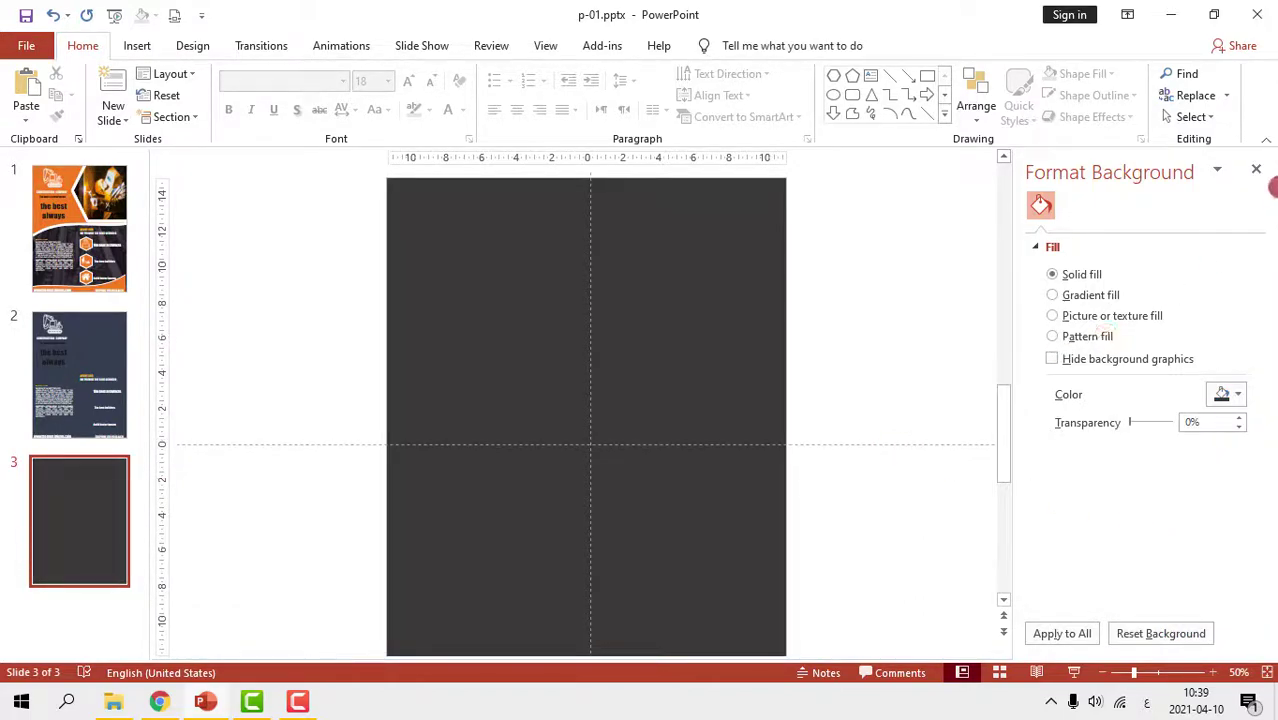
click(1257, 170)
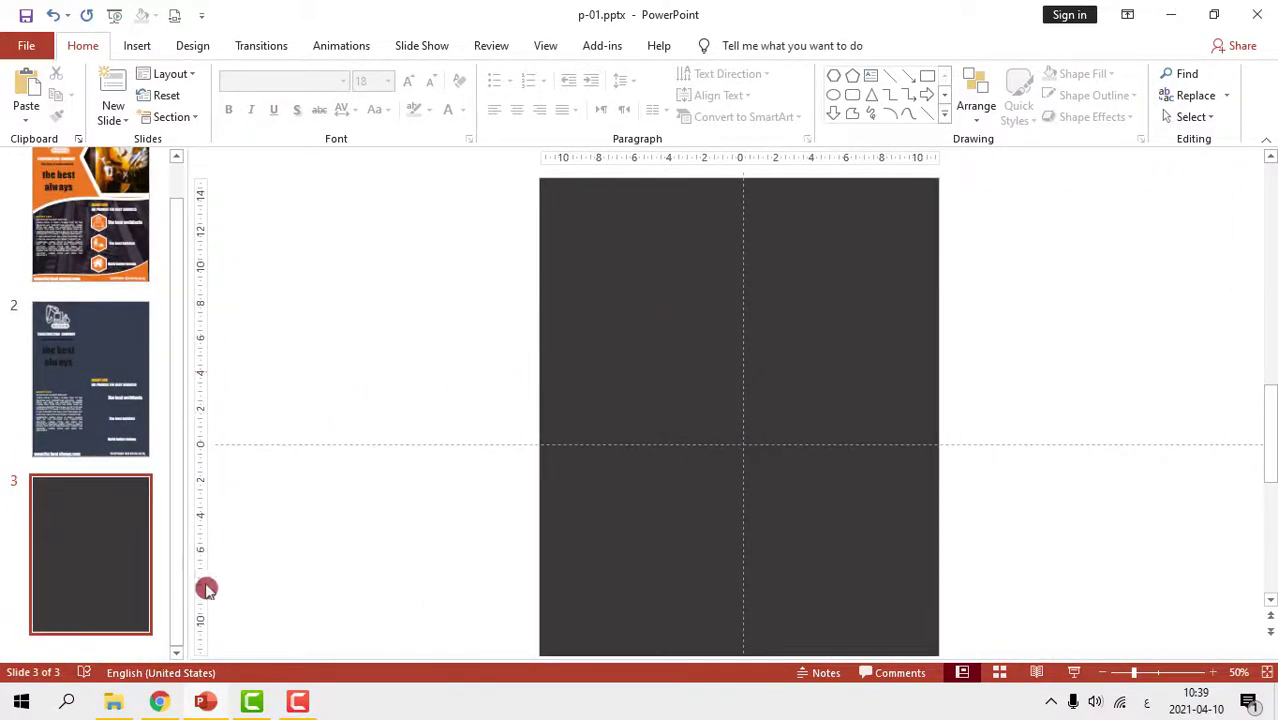
Drag the welder photo pexels-kateryna-babaieva-2880871.jpg from File Explorer onto the slide
mouse_move(113, 702)
click(114, 627)
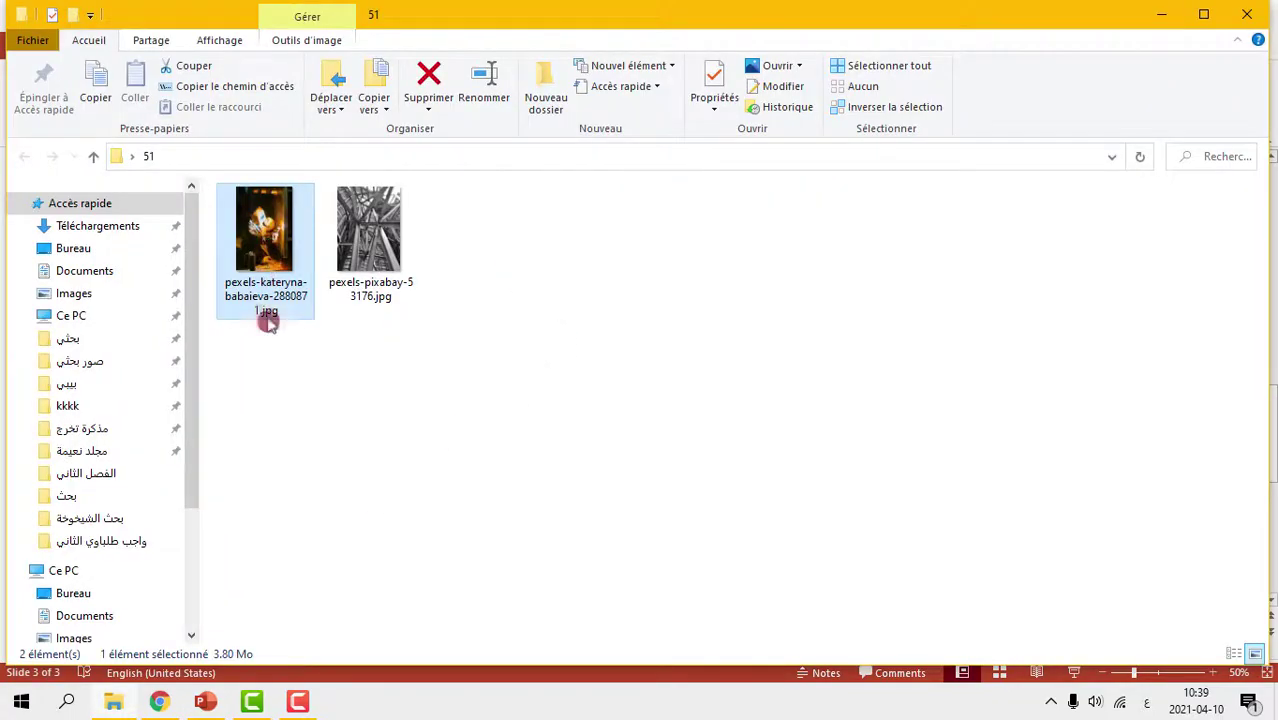
drag(268, 322, 706, 462)
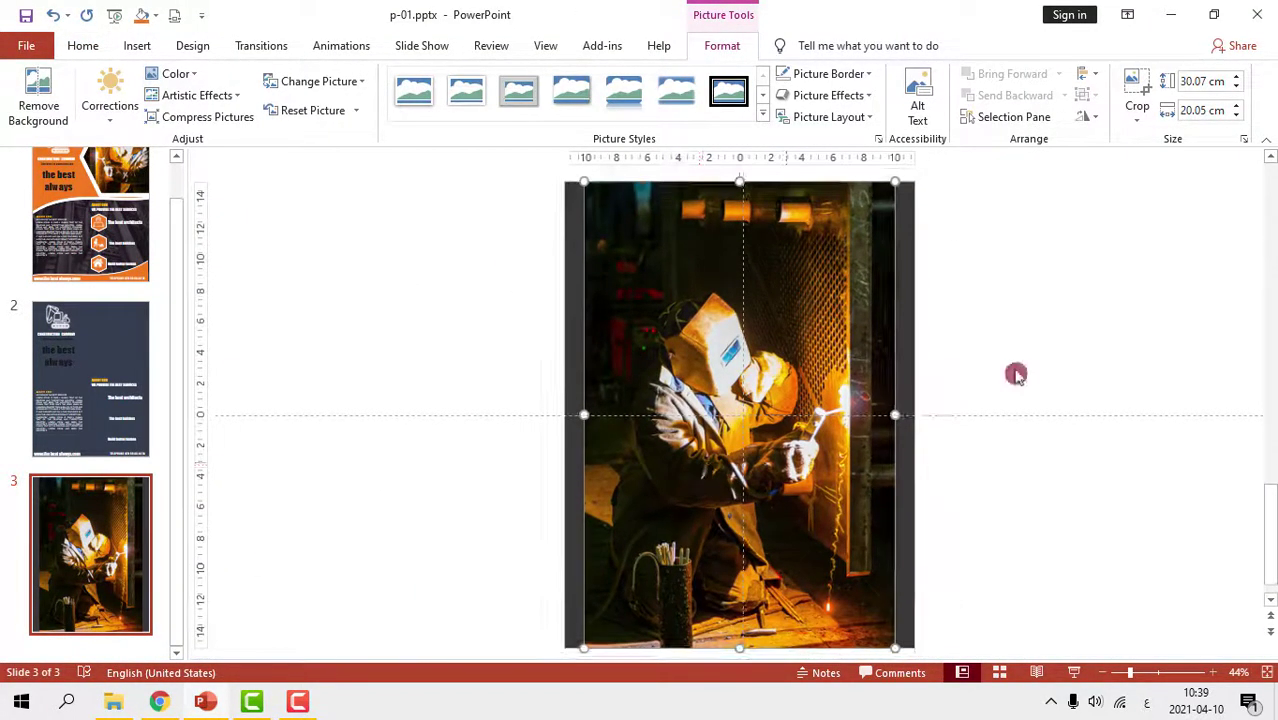
Crop the welder photo to a hexagon shape
click(1139, 118)
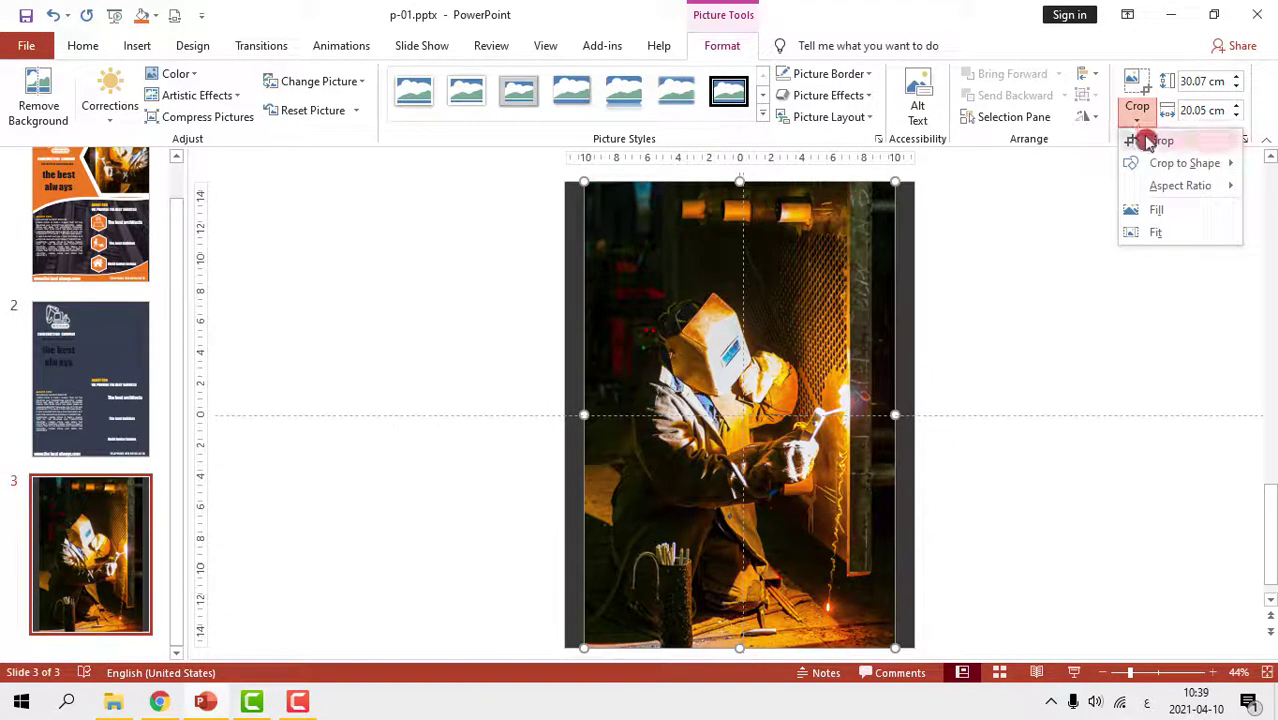
mouse_move(1162, 163)
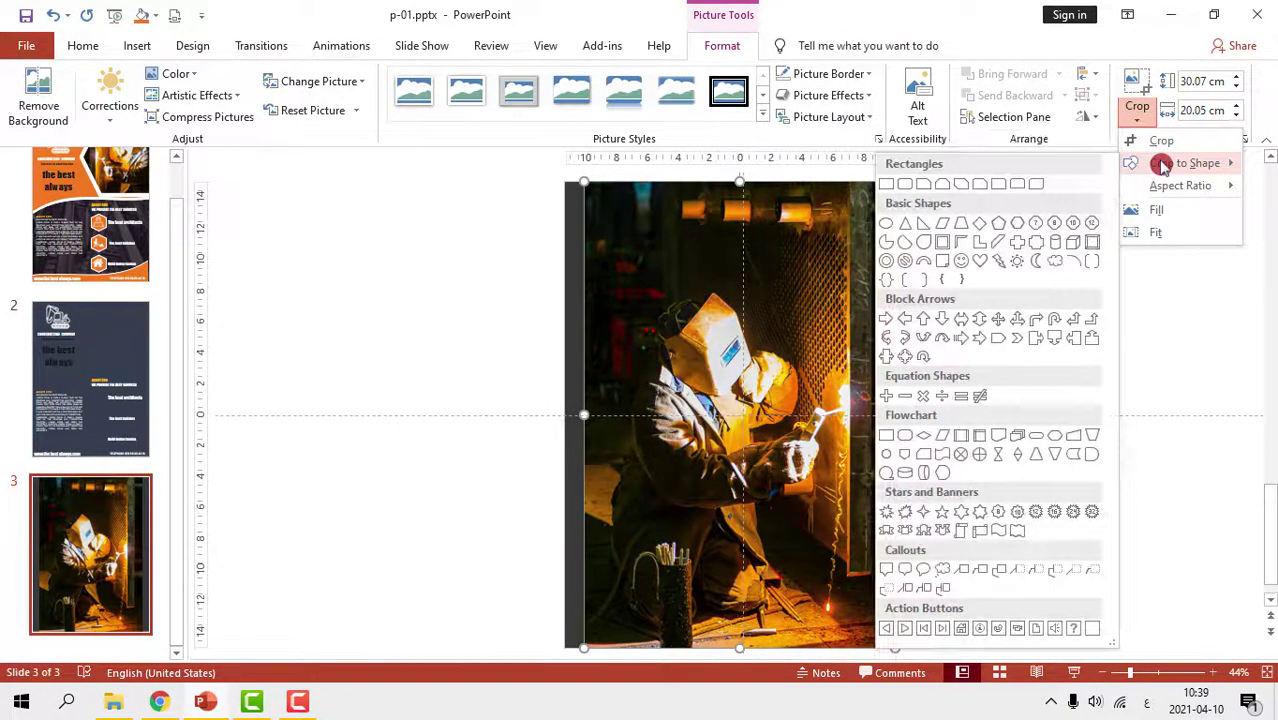
click(1017, 223)
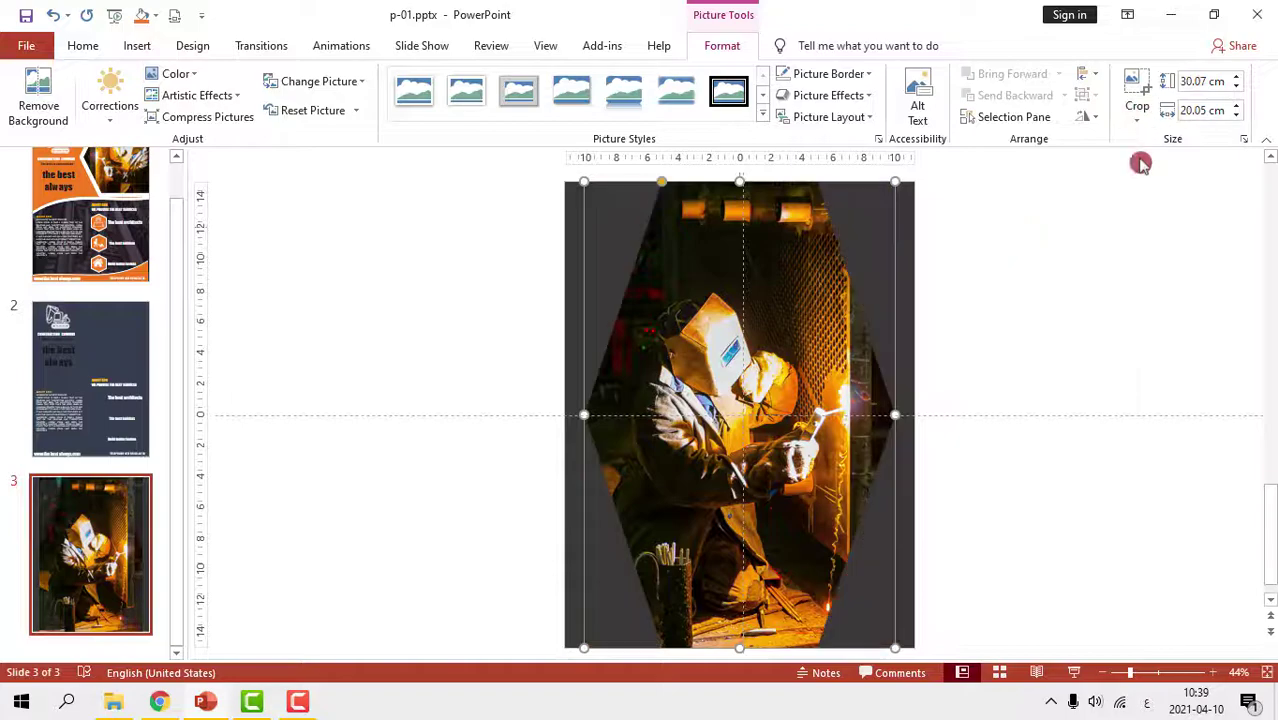
Shorten the hexagon crop to frame the welder, then shift the photo slightly right
click(1137, 92)
ctrl+scroll(714, 510, down, 1)
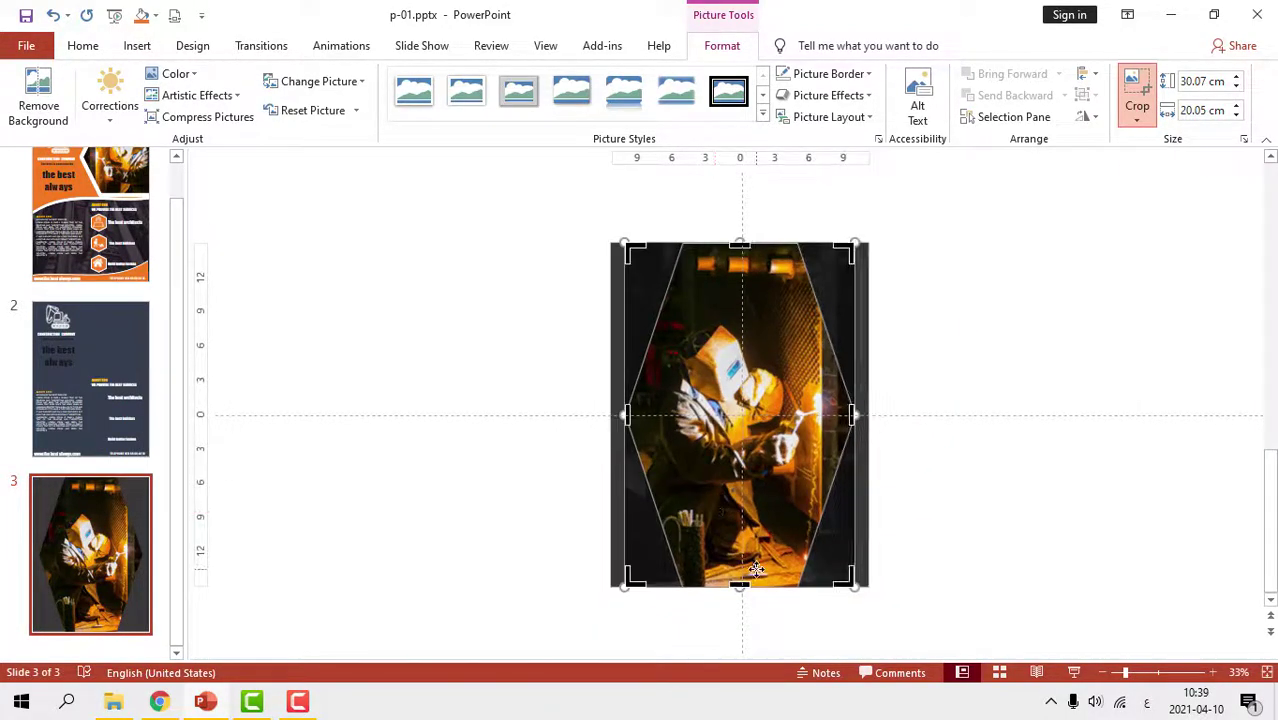
drag(739, 584, 740, 432)
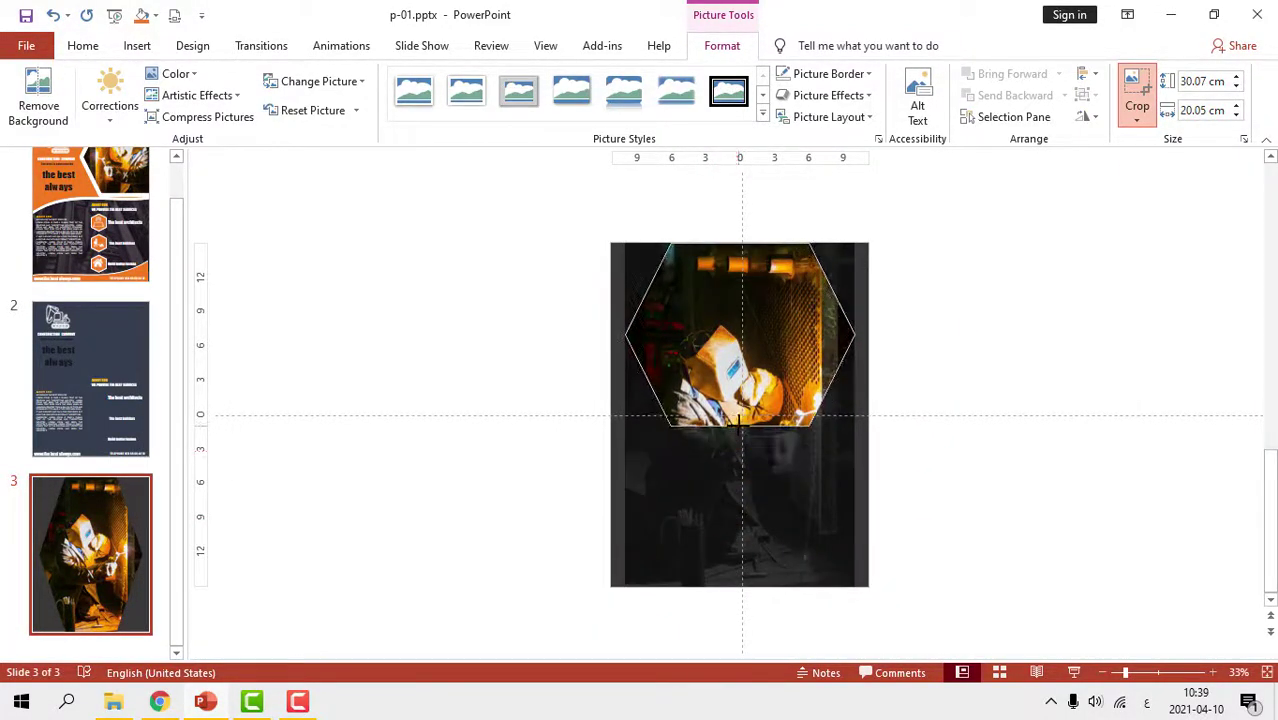
mouse_move(791, 537)
mouse_down()
mouse_move(792, 470)
mouse_move(793, 482)
mouse_up()
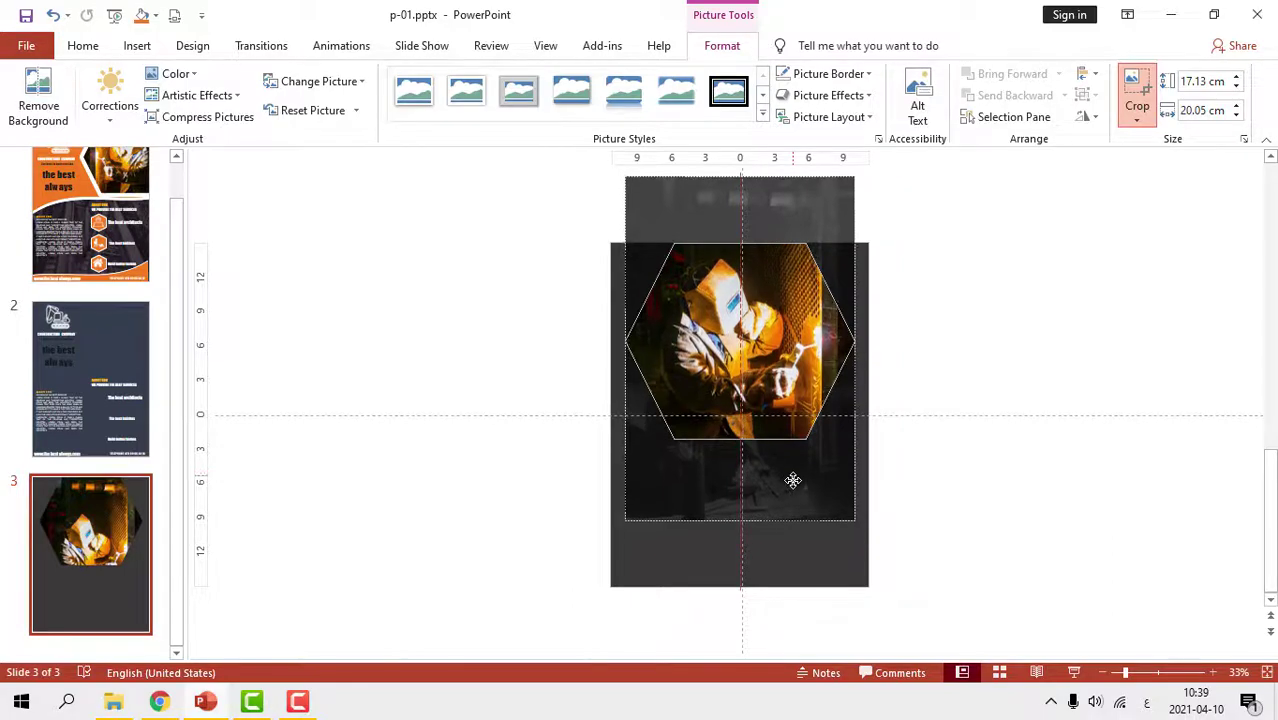
key(Escape)
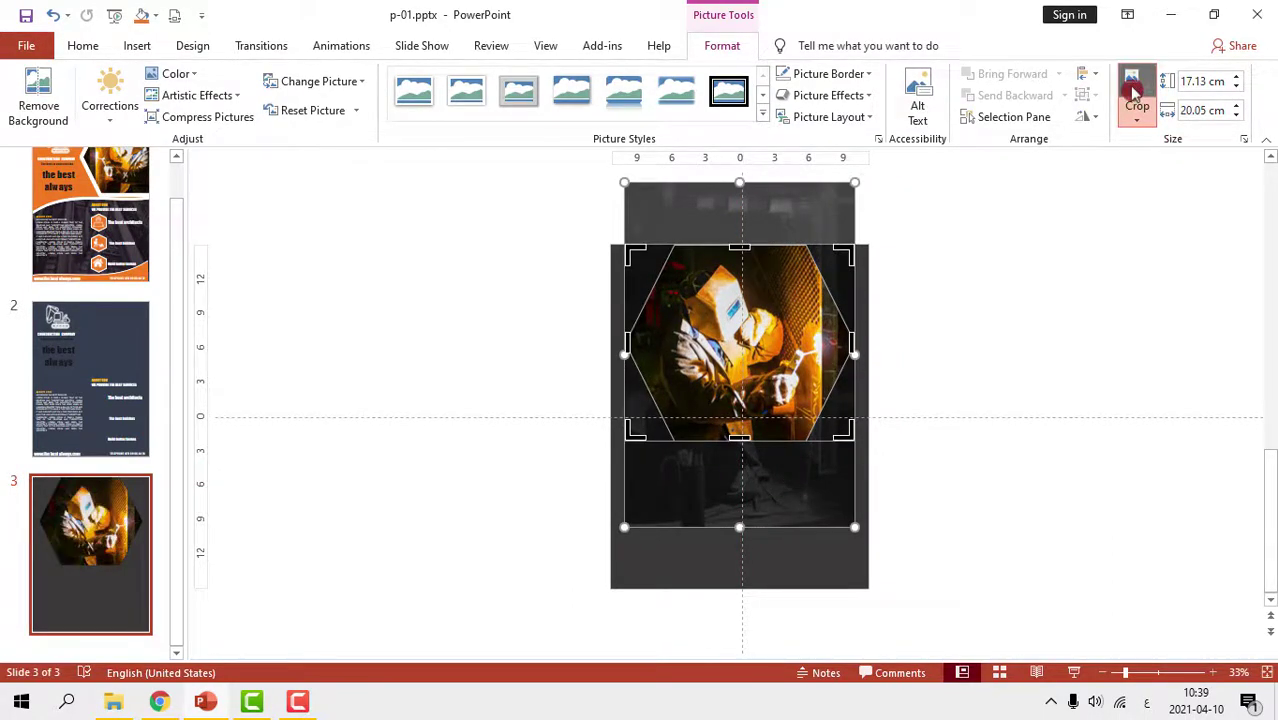
click(1134, 90)
click(1033, 394)
mouse_move(830, 419)
mouse_down()
mouse_move(801, 412)
mouse_move(886, 412)
mouse_up()
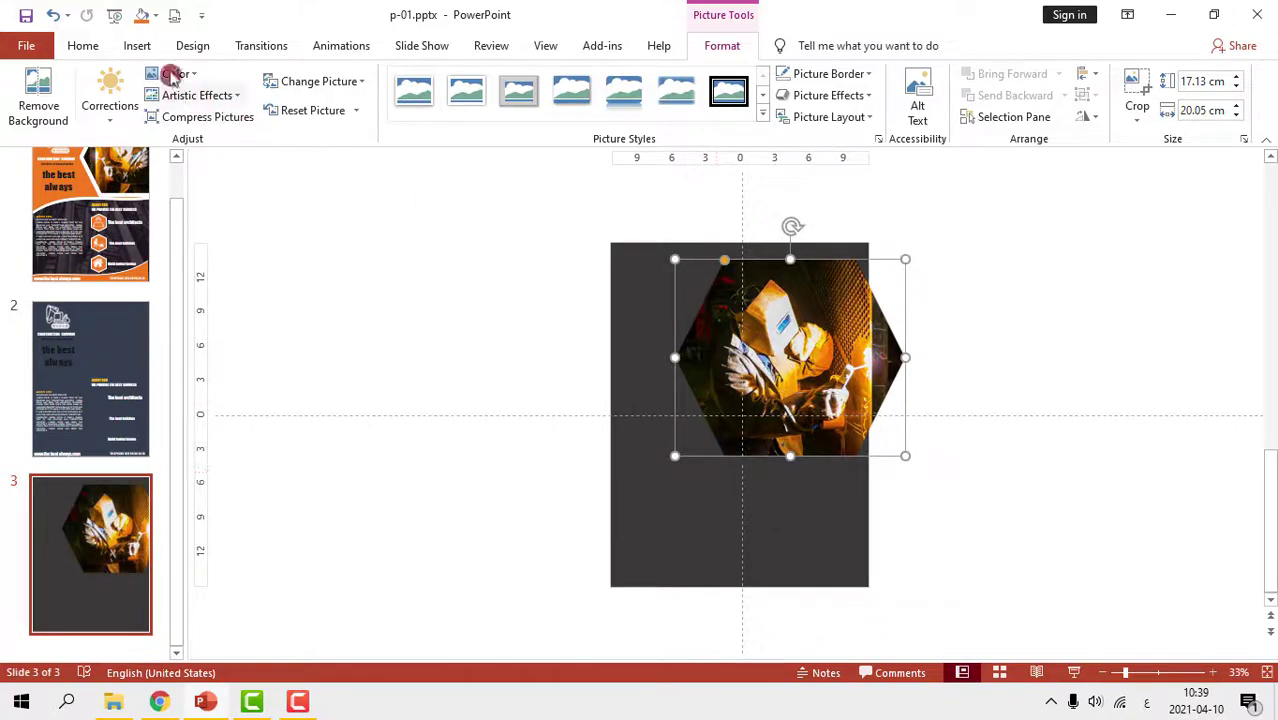
Give the hexagon photo a white 6 pt outline
click(138, 47)
click(100, 48)
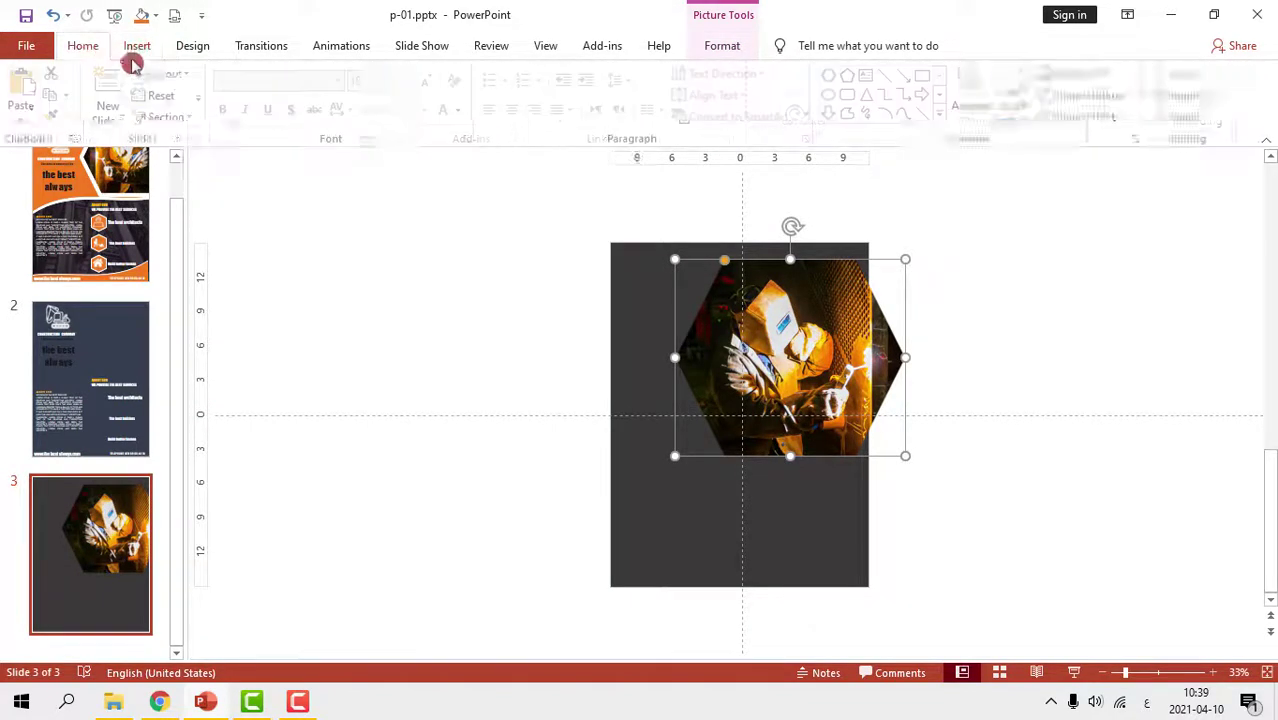
click(1110, 104)
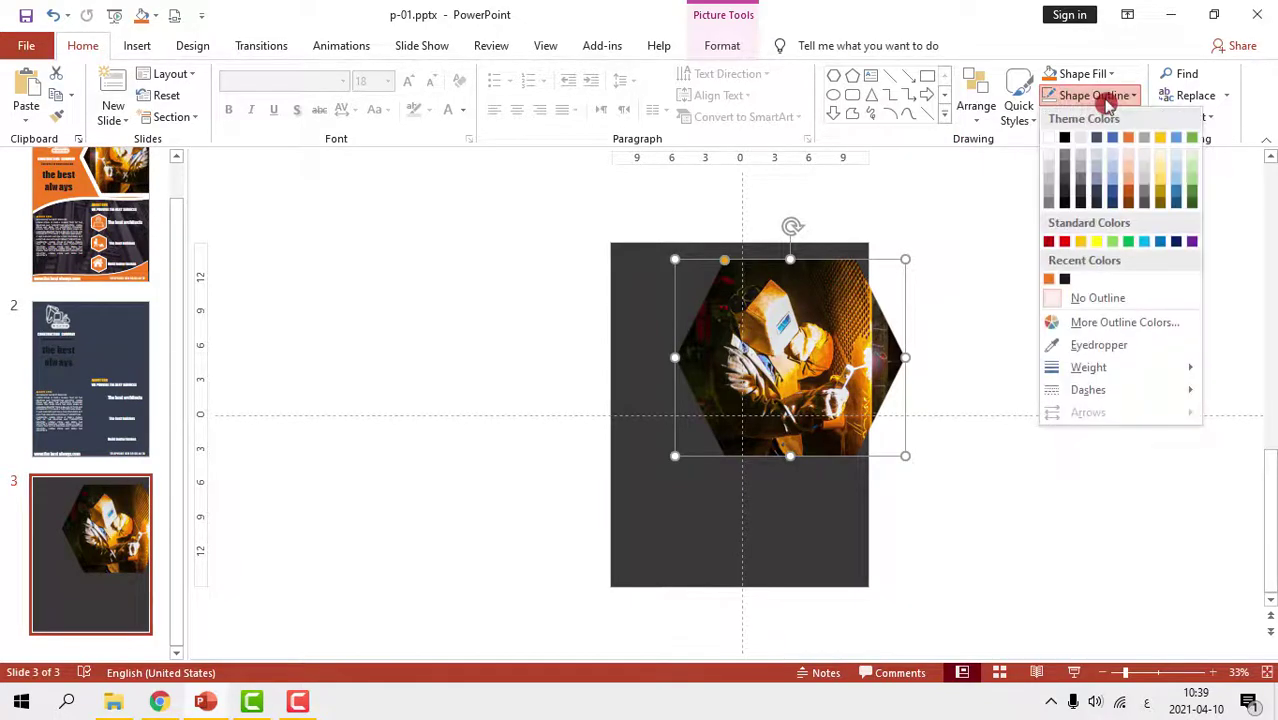
click(1098, 97)
click(1098, 97)
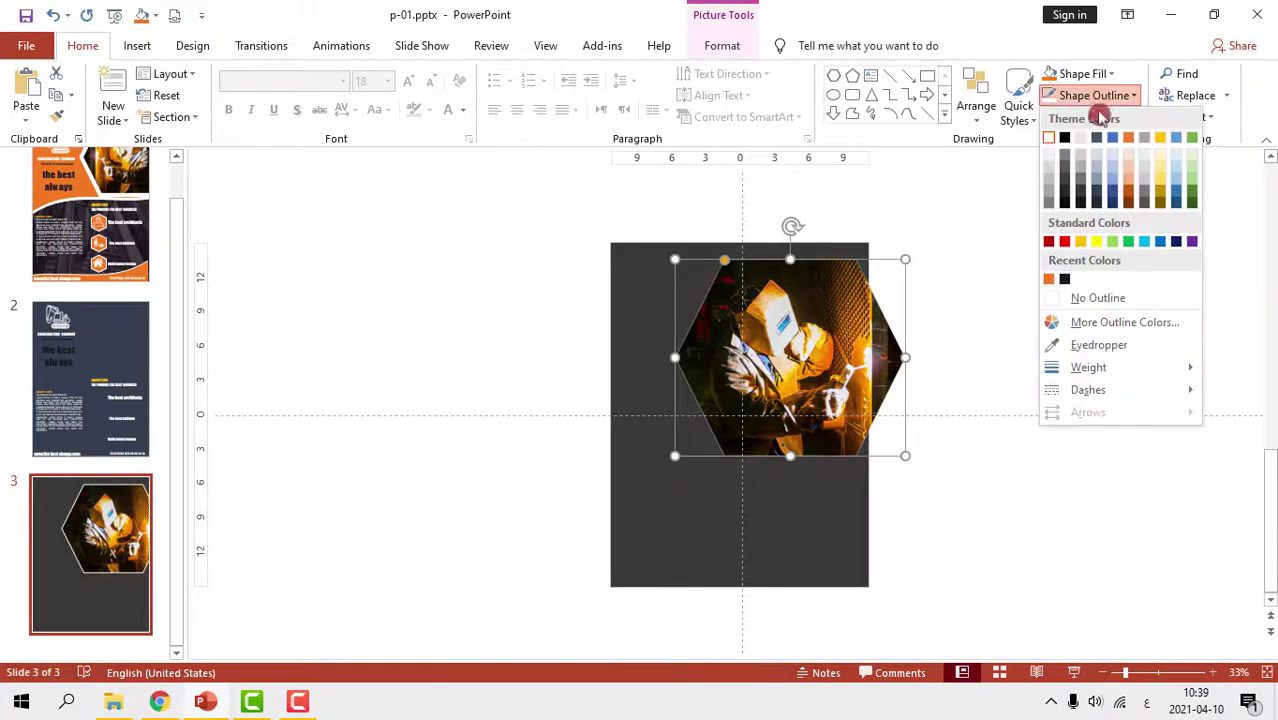
mouse_move(1128, 380)
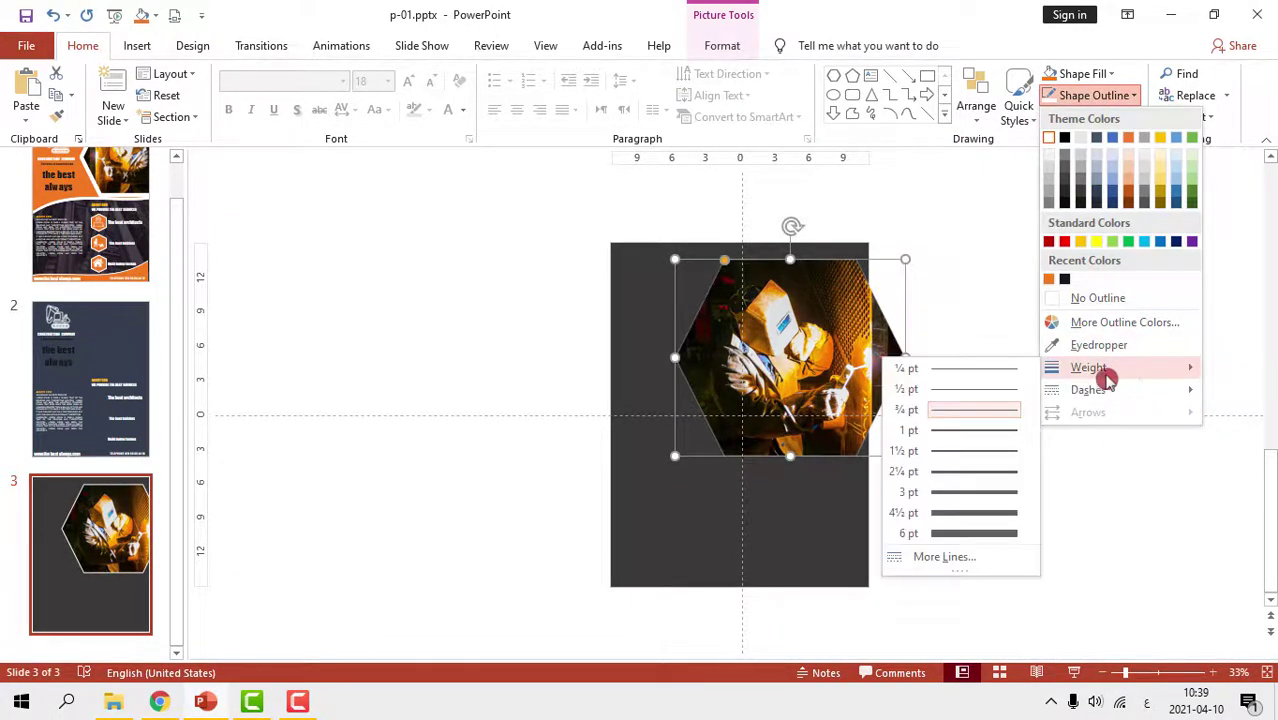
click(1004, 531)
Widen the white border to 18 pt in the Format Picture pane
click(1108, 100)
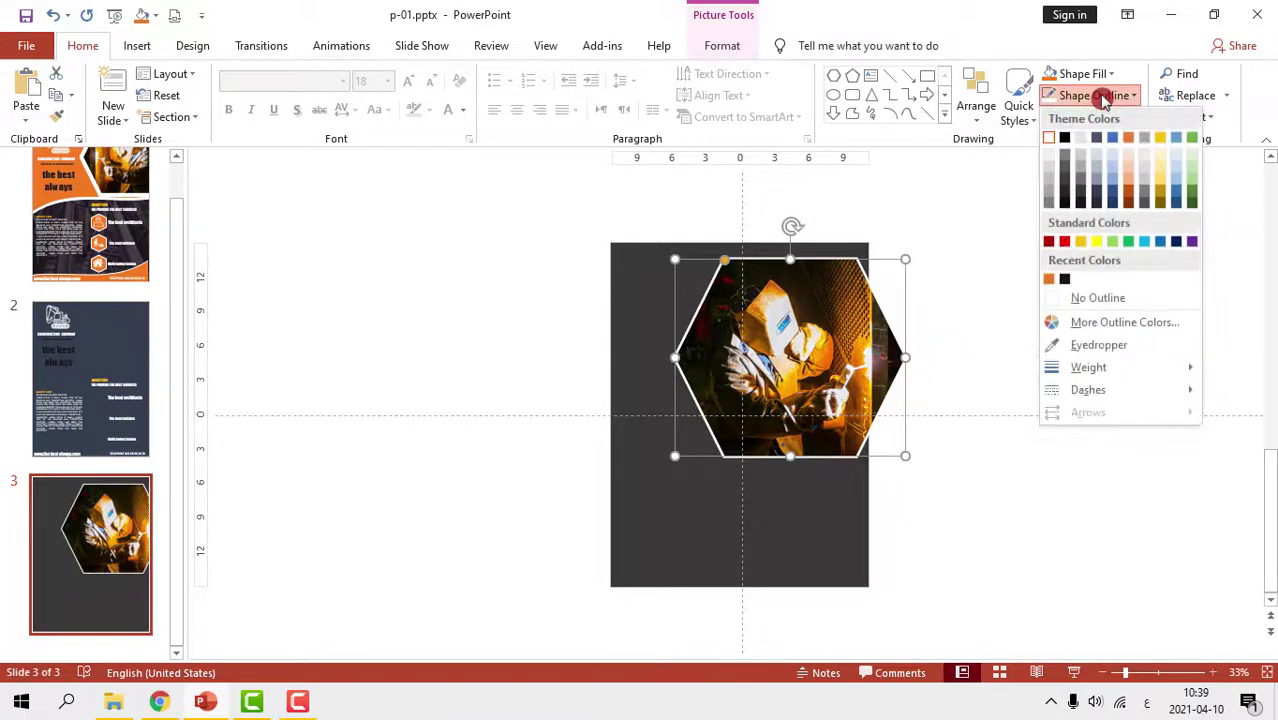
mouse_move(1113, 370)
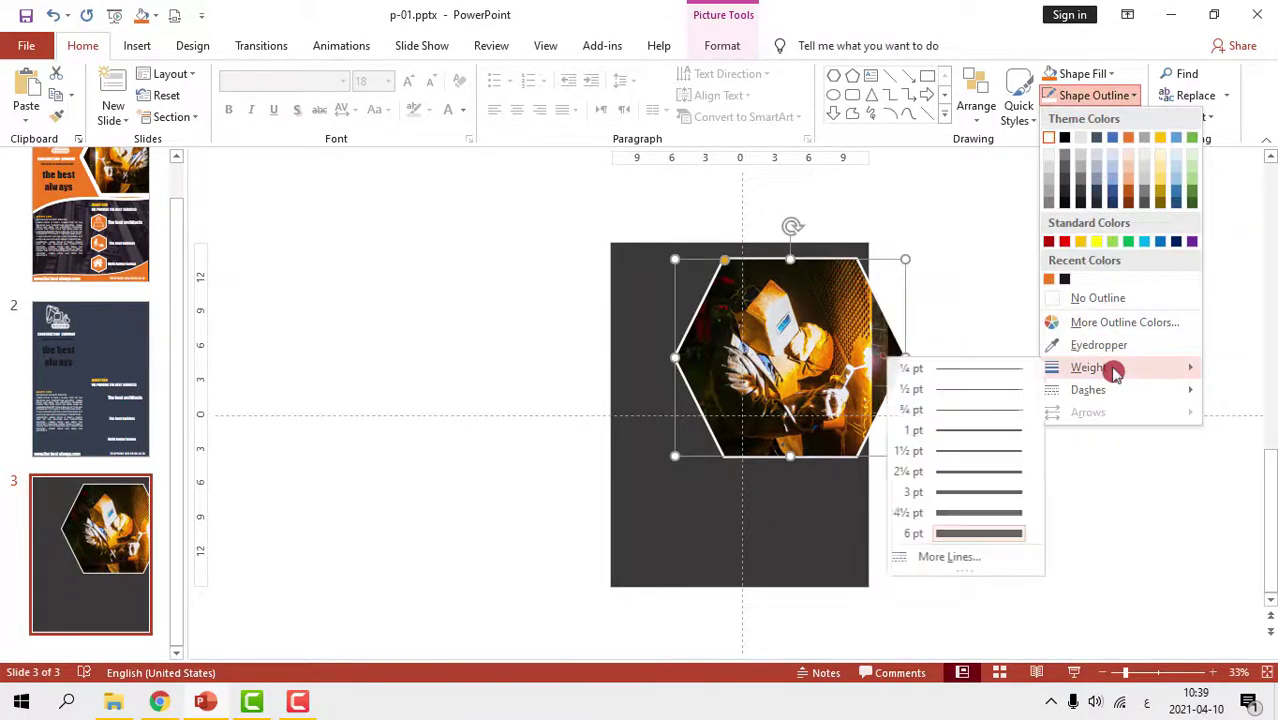
click(966, 560)
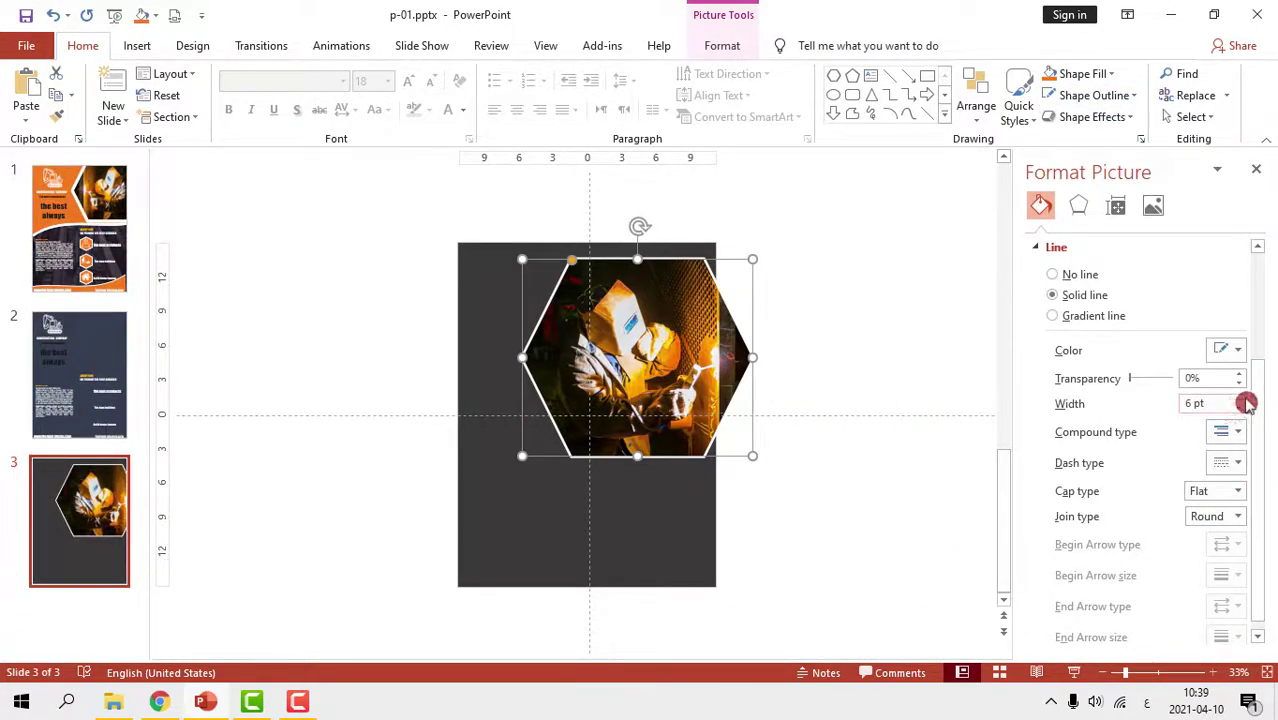
click(1243, 399)
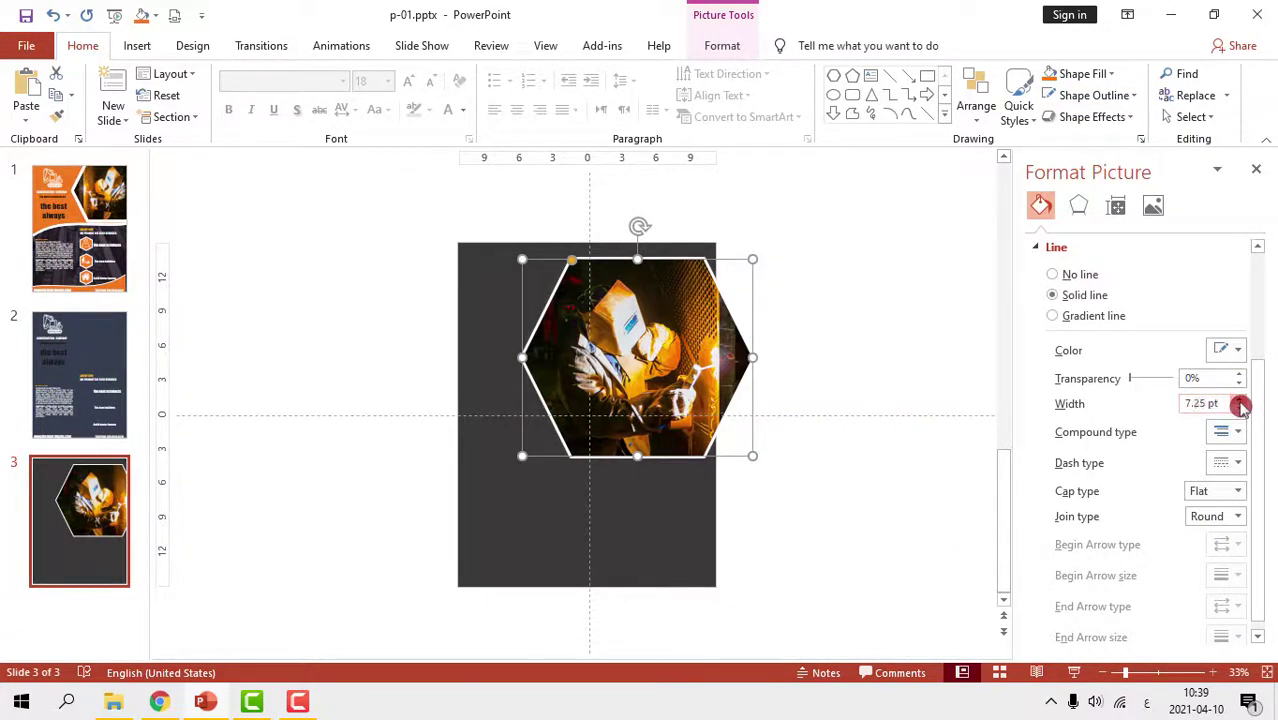
click(1241, 401)
drag(1241, 406, 1241, 406)
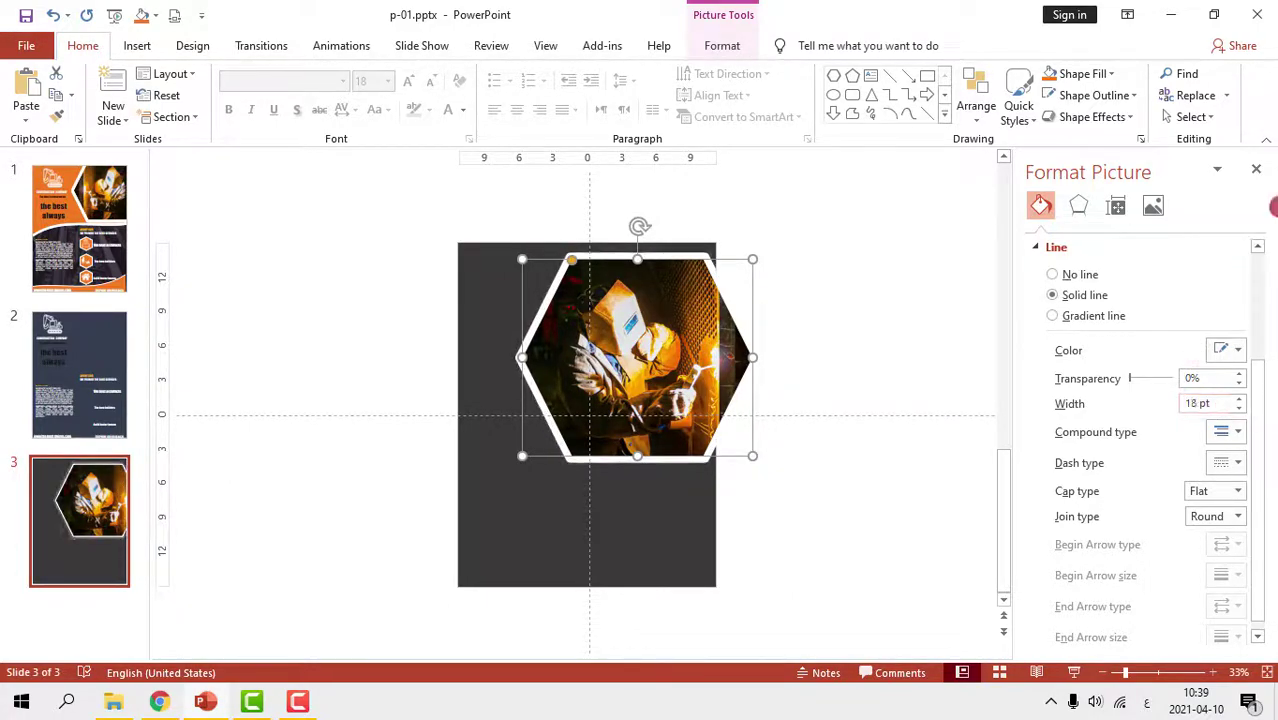
click(1257, 169)
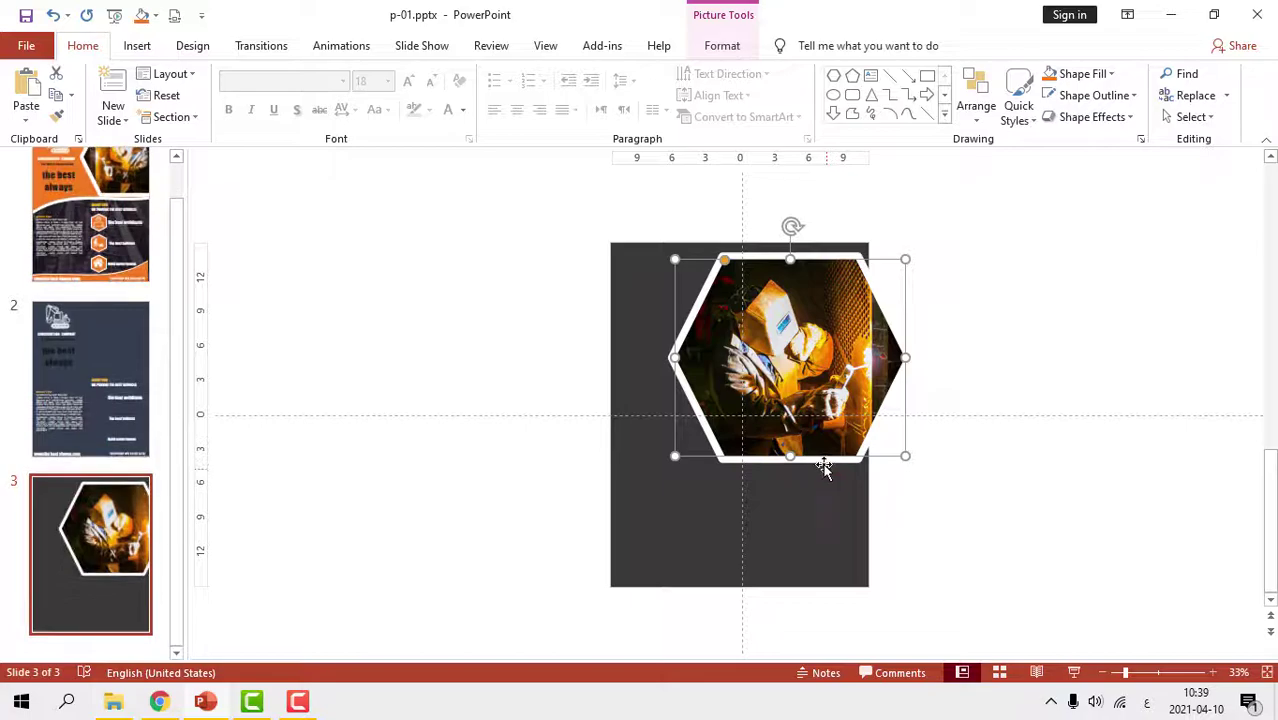
Move the hexagon photo up and right, shrink it slightly, and preview full screen
drag(827, 460, 844, 436)
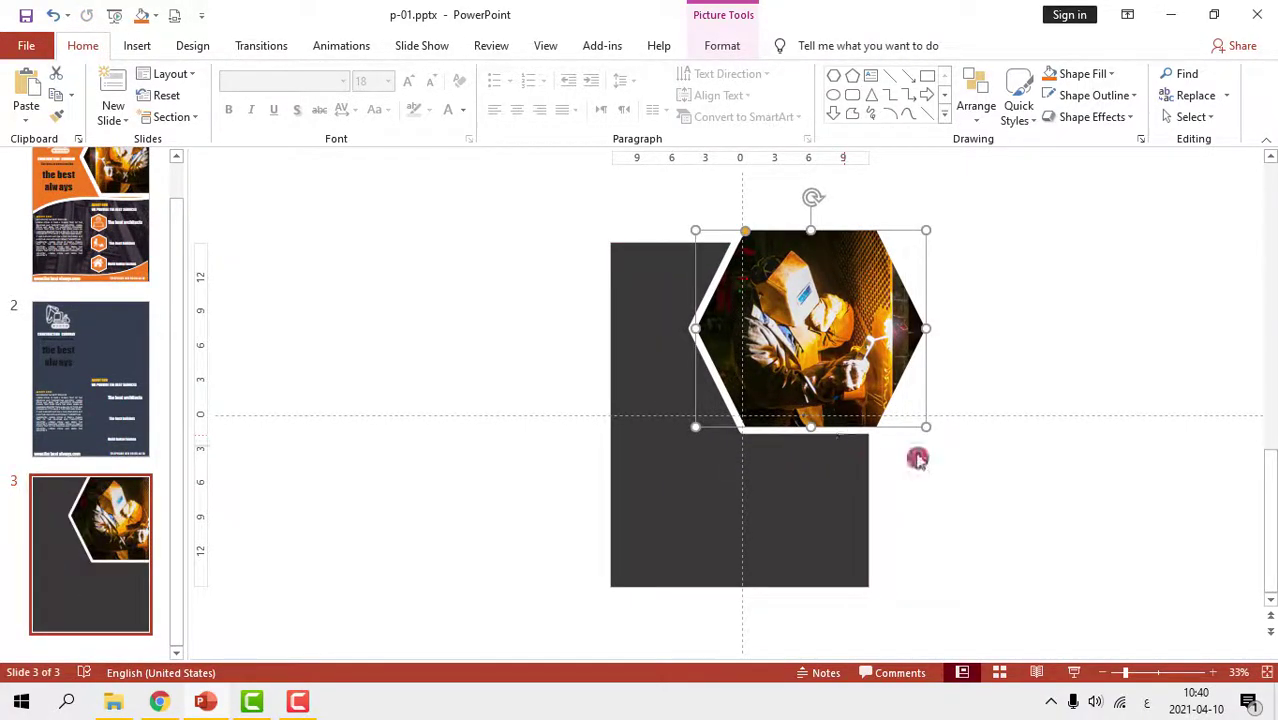
drag(925, 422, 910, 417)
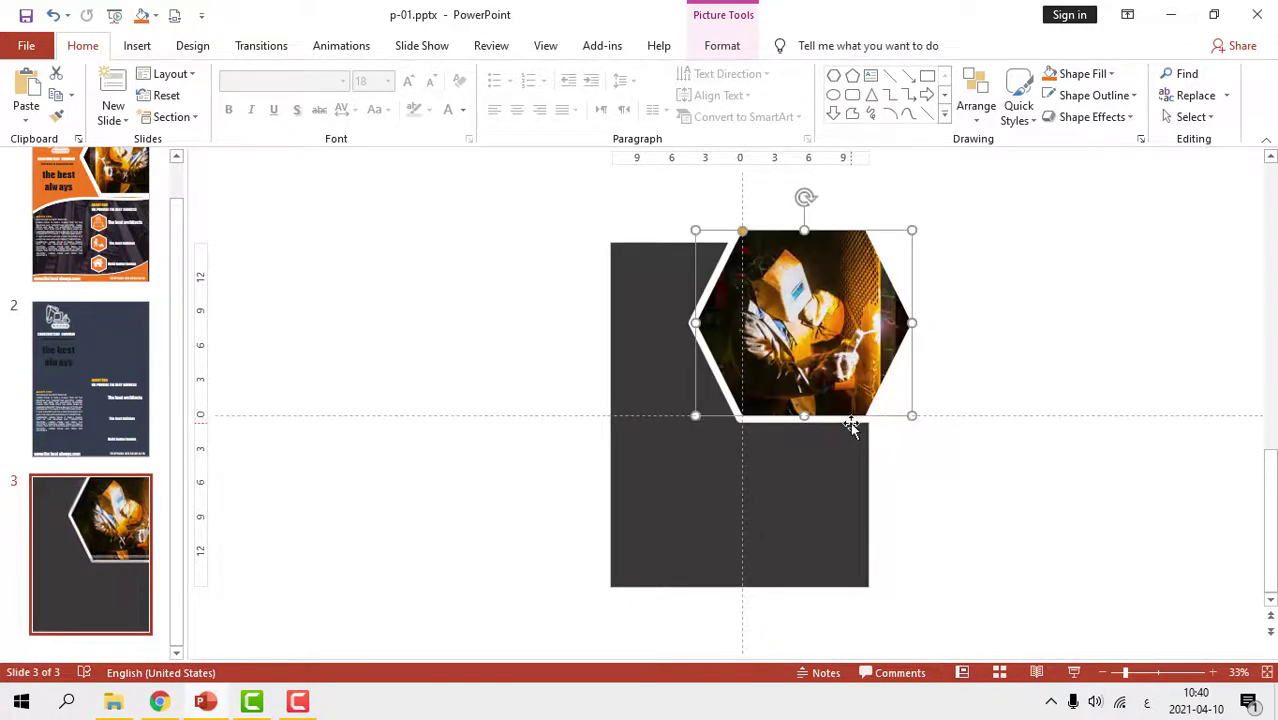
ctrl+scroll(850, 422, up, 1)
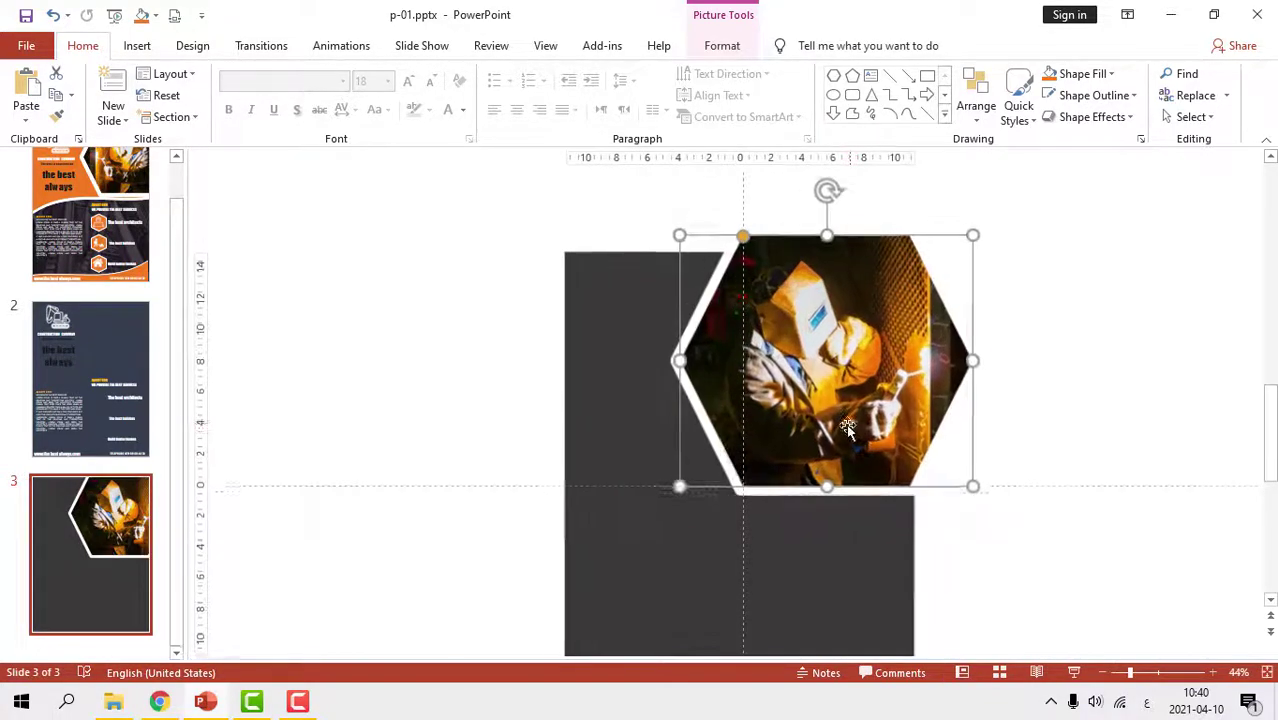
click(1074, 672)
key(Escape)
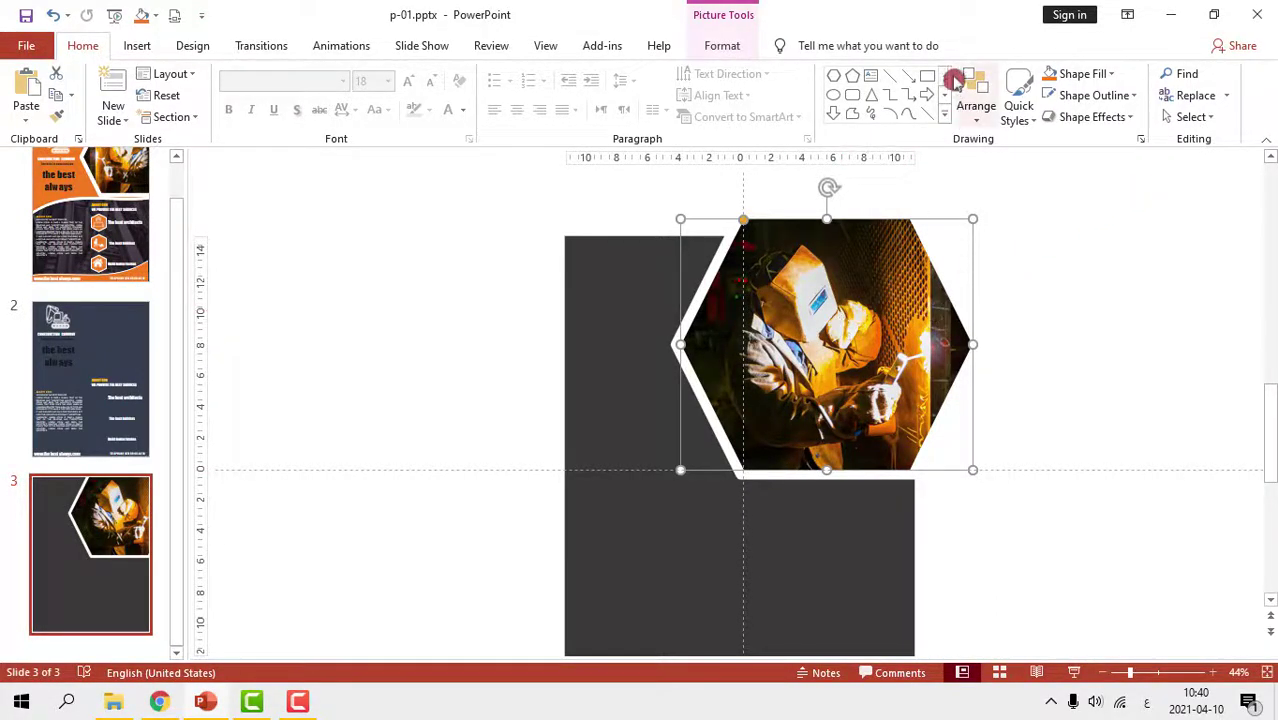
Flip the hexagon photo horizontally and preview the slide again
click(722, 46)
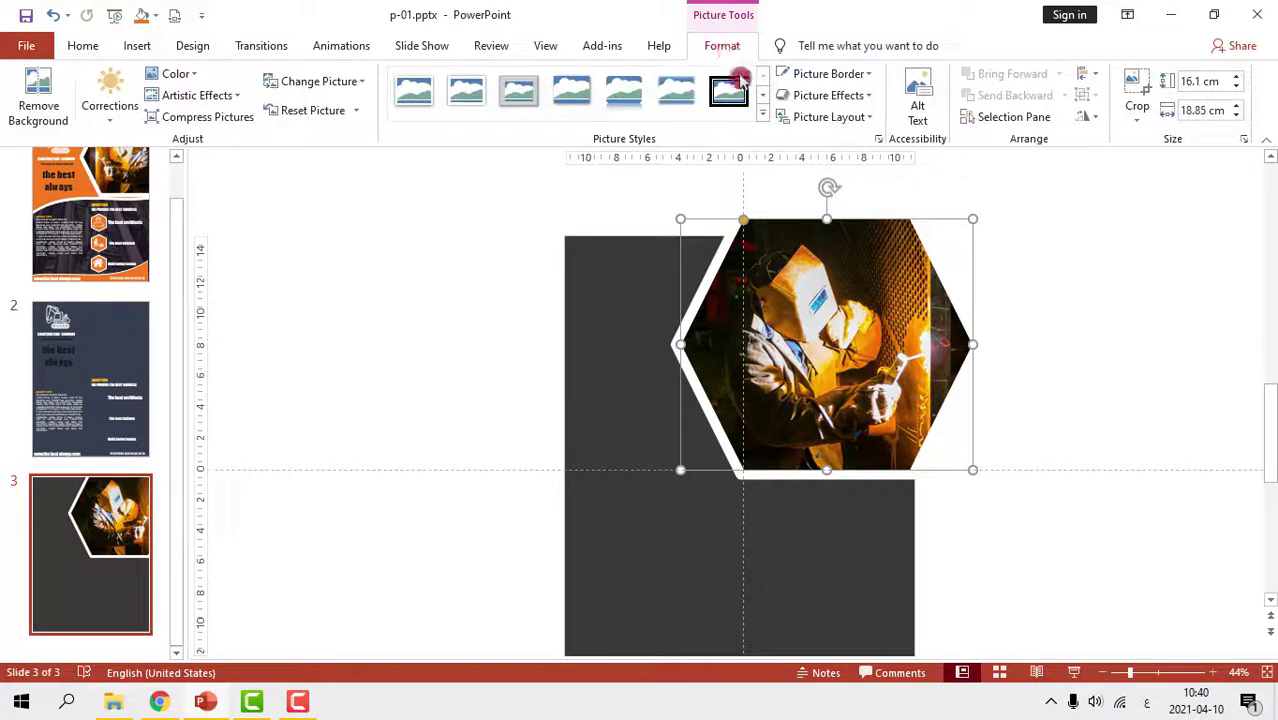
click(1088, 123)
click(1106, 207)
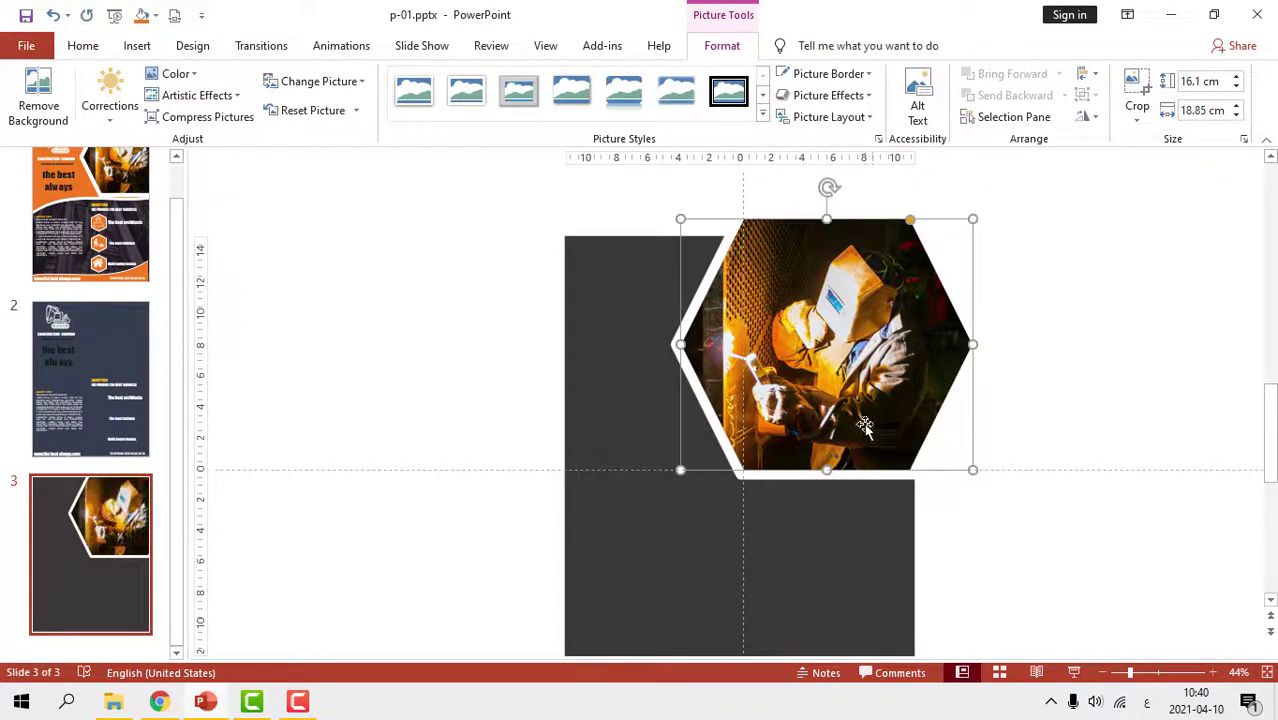
drag(865, 427, 865, 427)
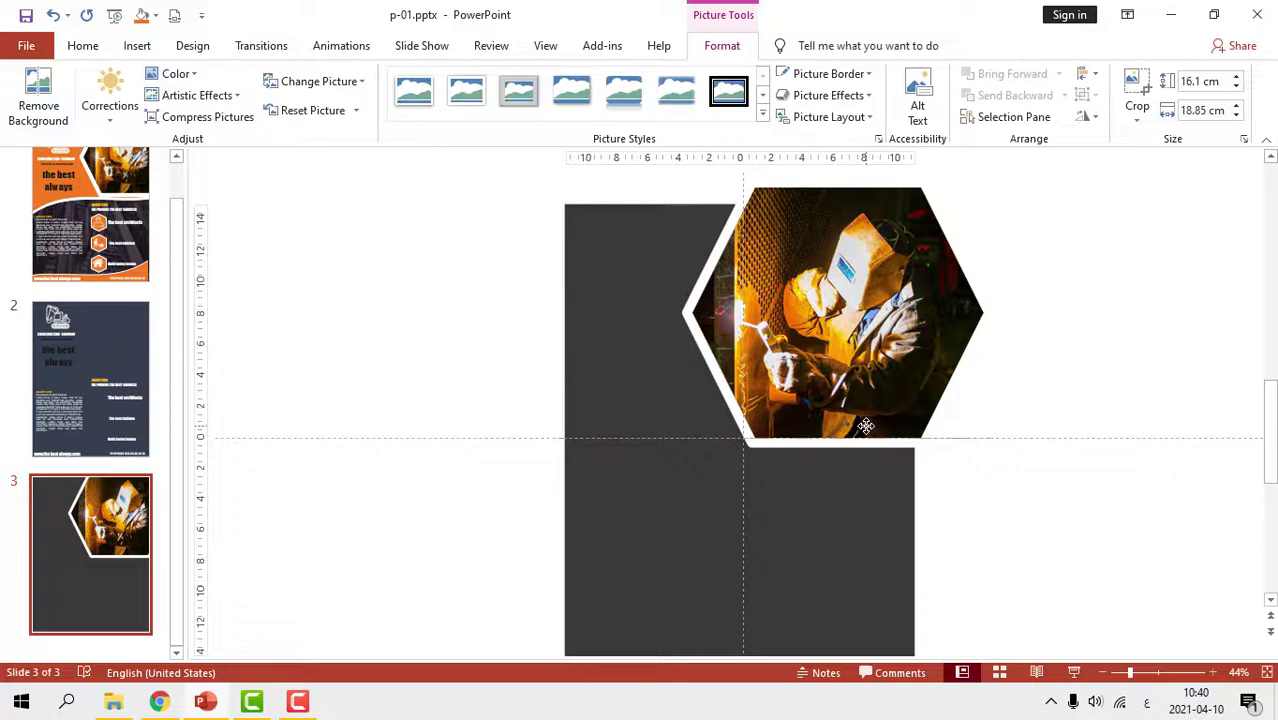
click(865, 427)
click(1073, 672)
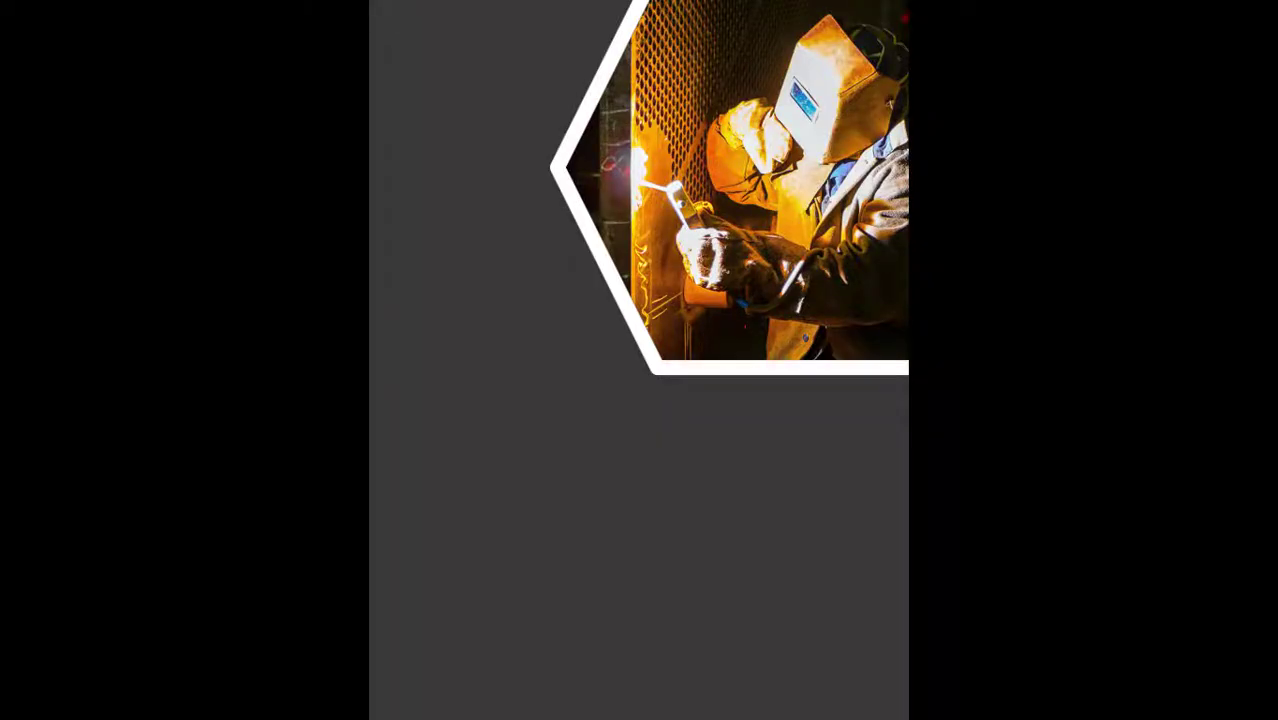
key(Escape)
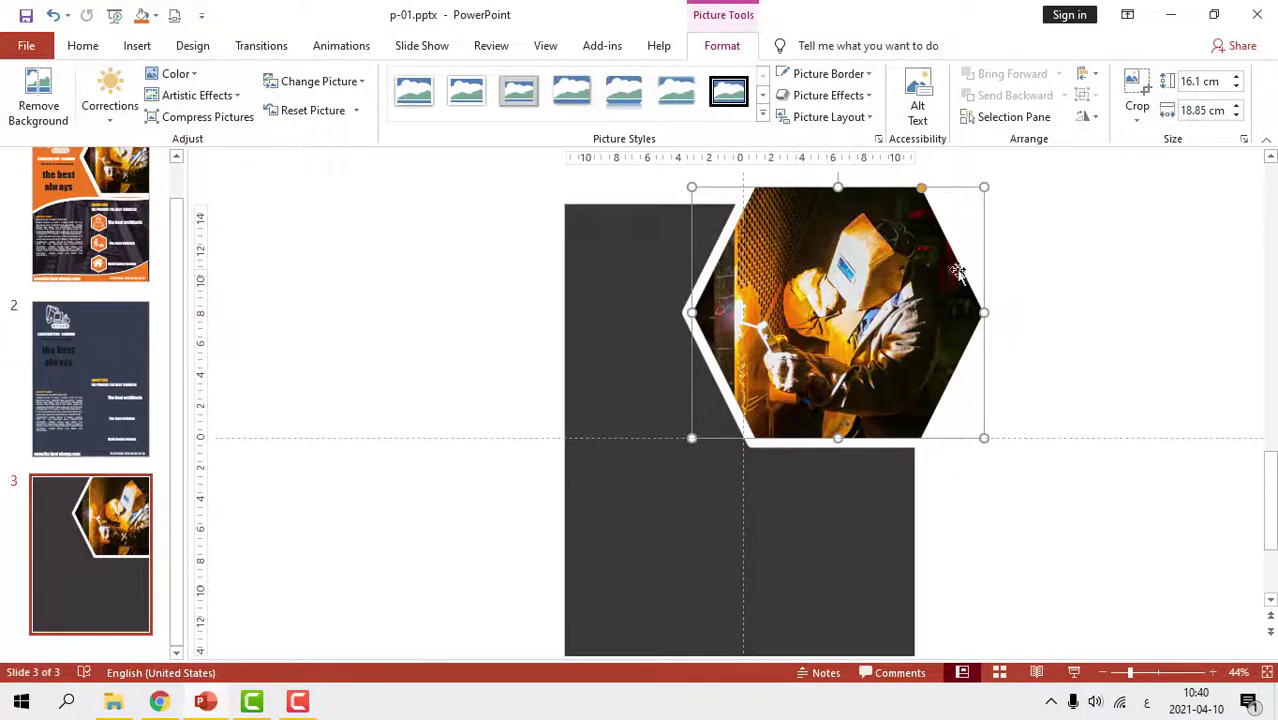
Trim the crop to 15.31 × 17.93 cm, bleeding off the right edge, and preview
click(1137, 92)
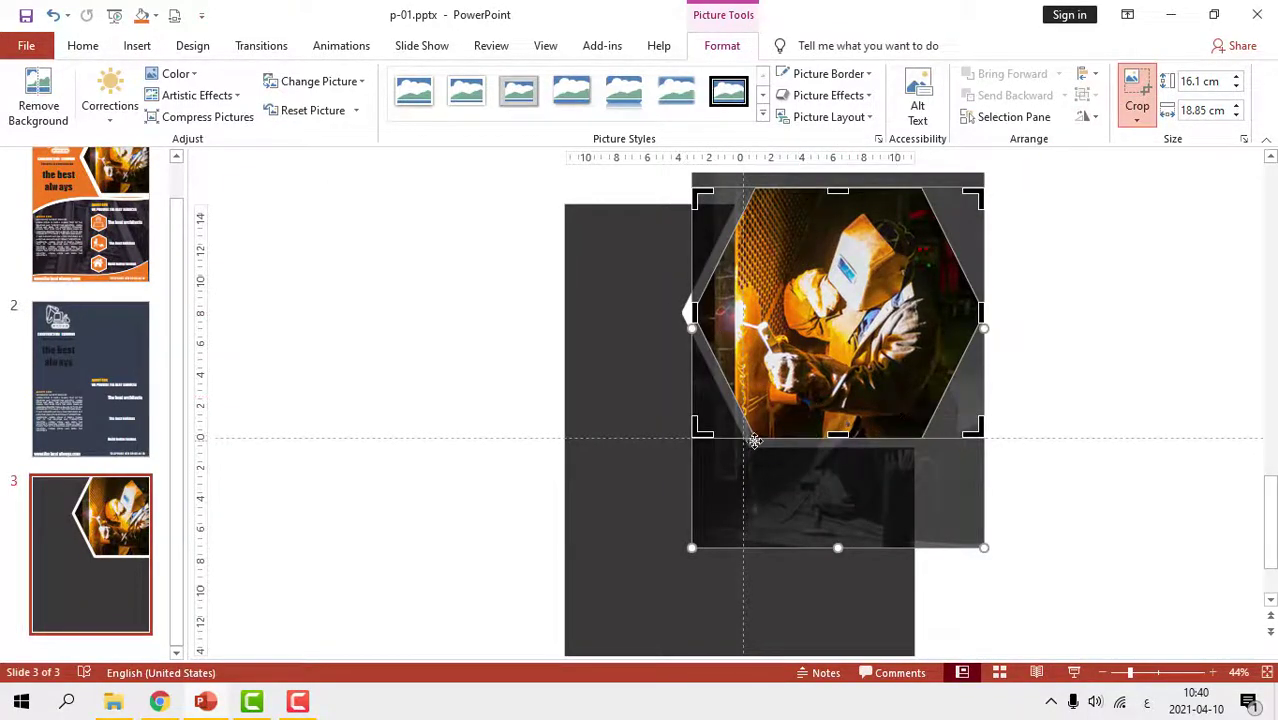
drag(703, 430, 706, 416)
click(377, 345)
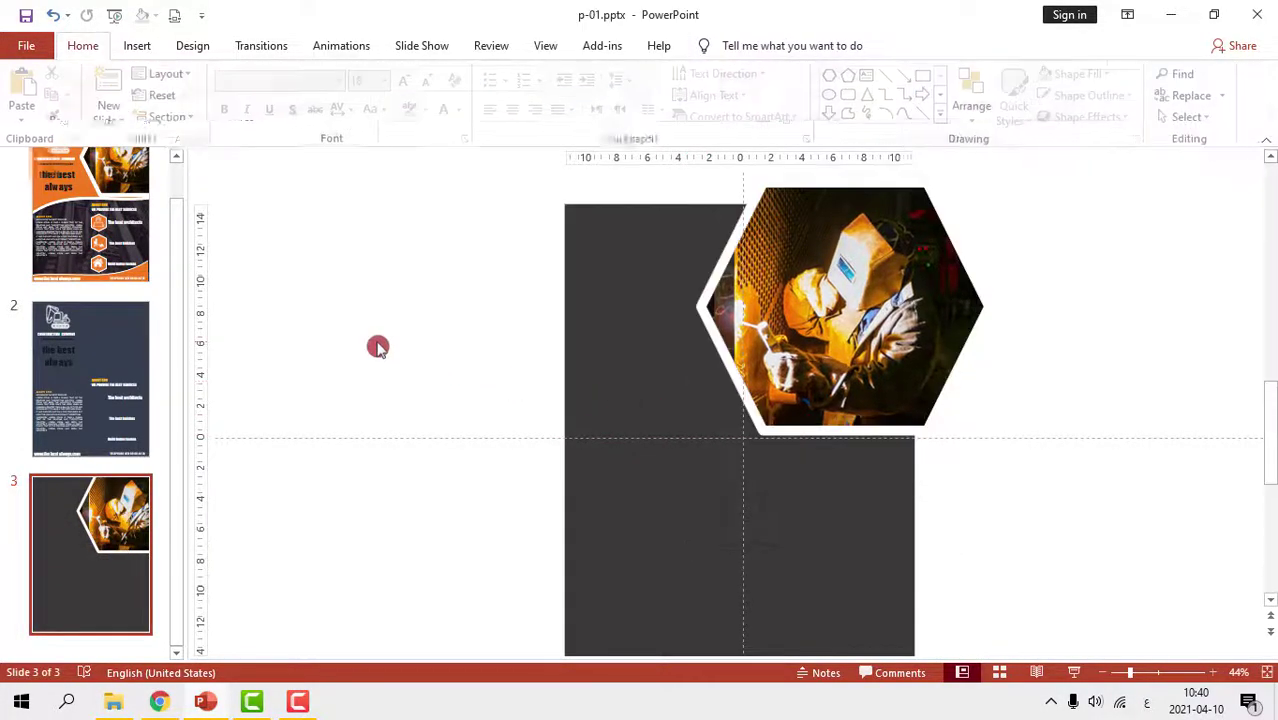
drag(875, 420, 868, 424)
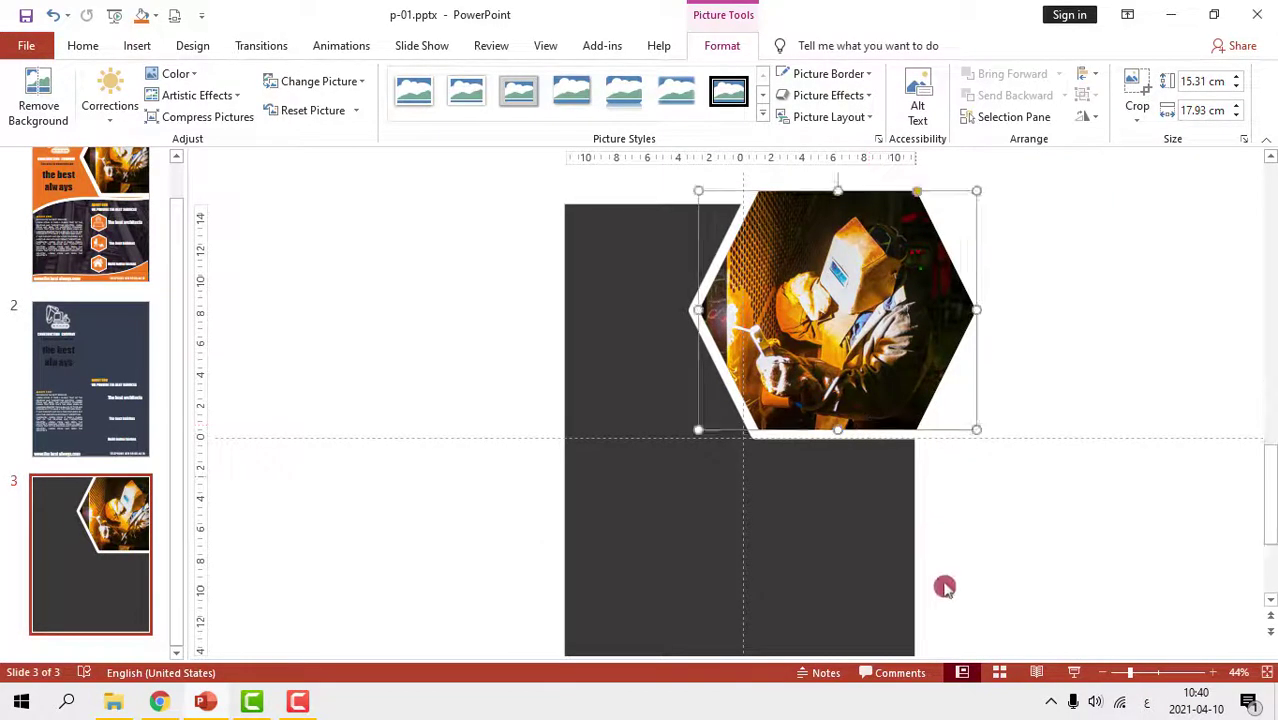
click(1073, 673)
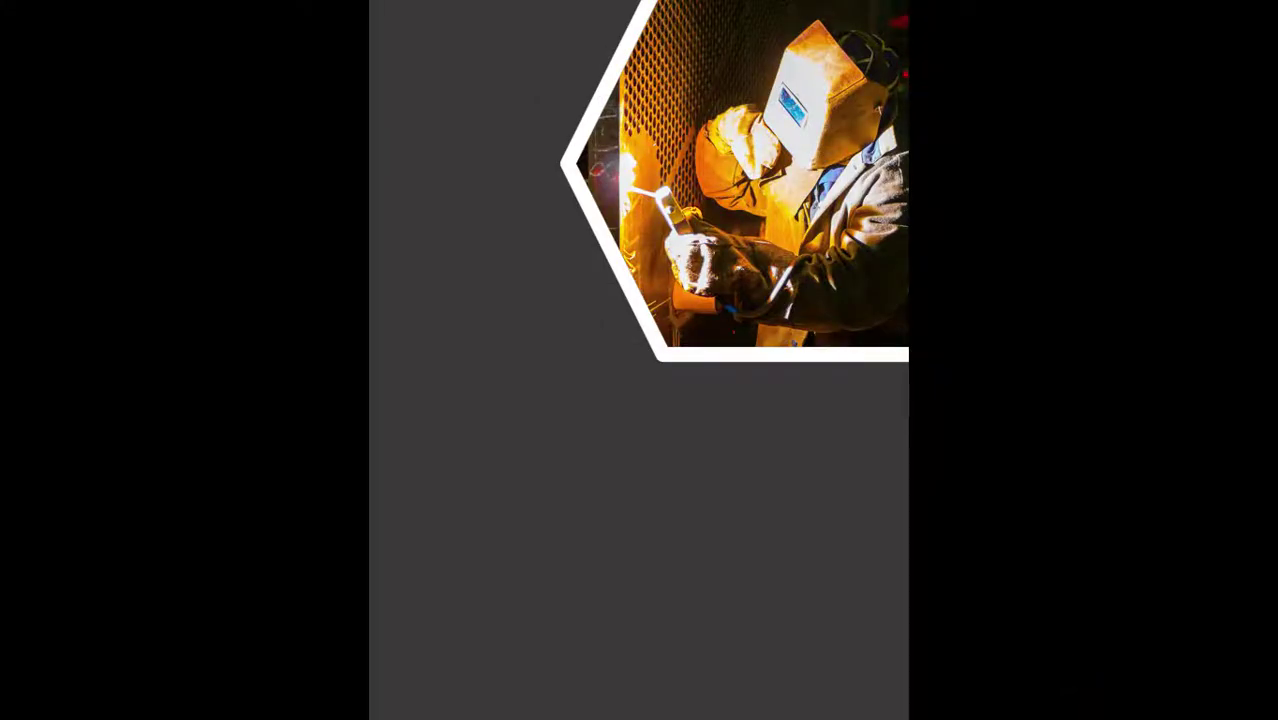
key(Escape)
click(395, 340)
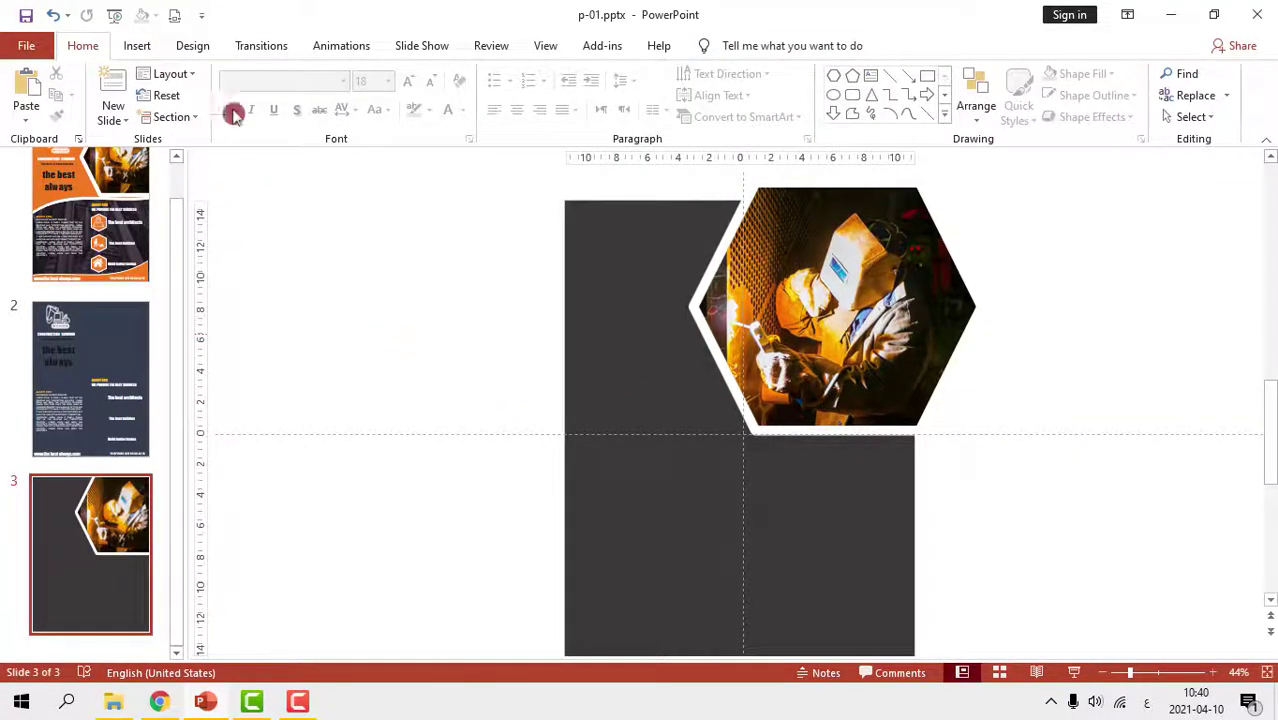
Draw an orange, outline-free rectangle over the slide's upper half
click(137, 46)
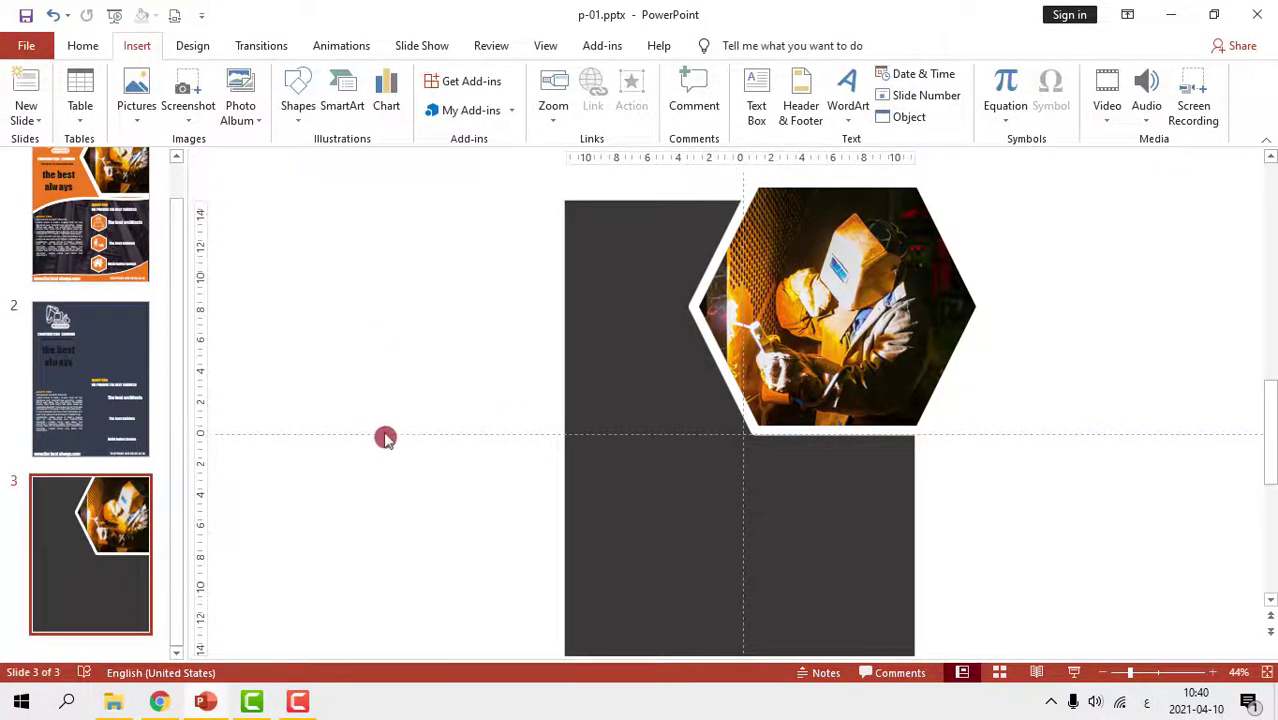
click(298, 110)
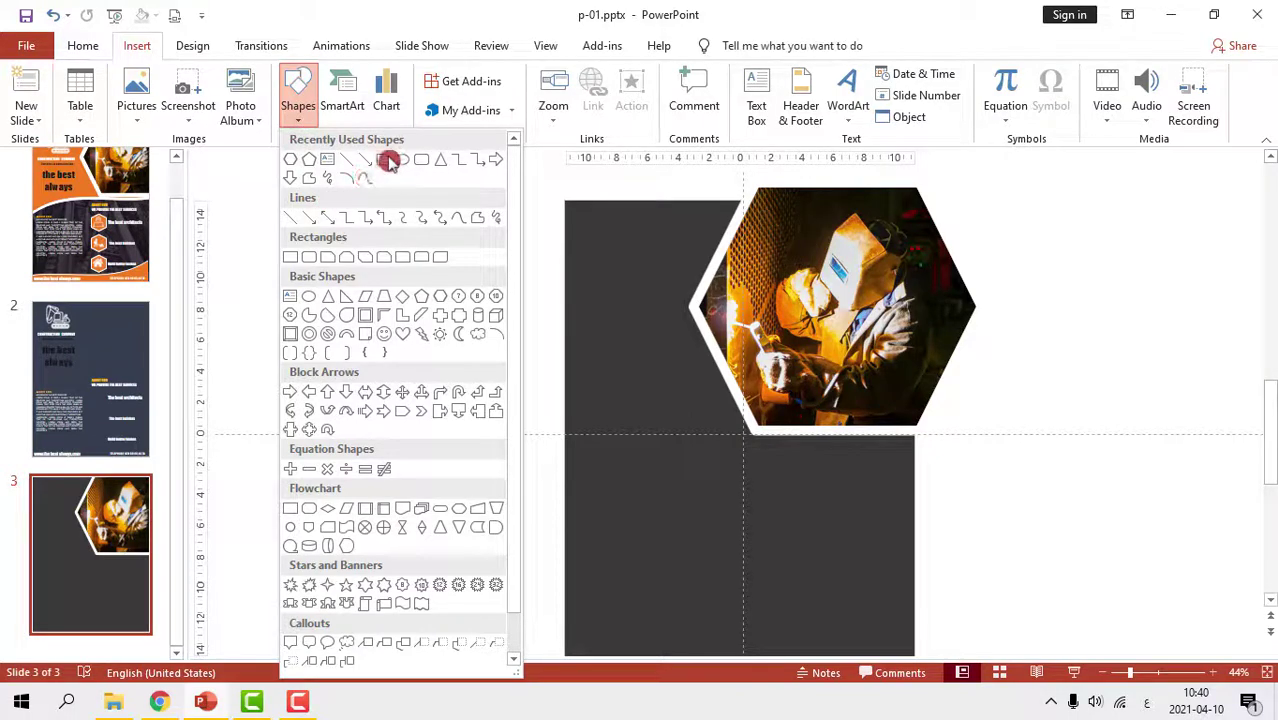
click(386, 160)
drag(916, 435, 564, 201)
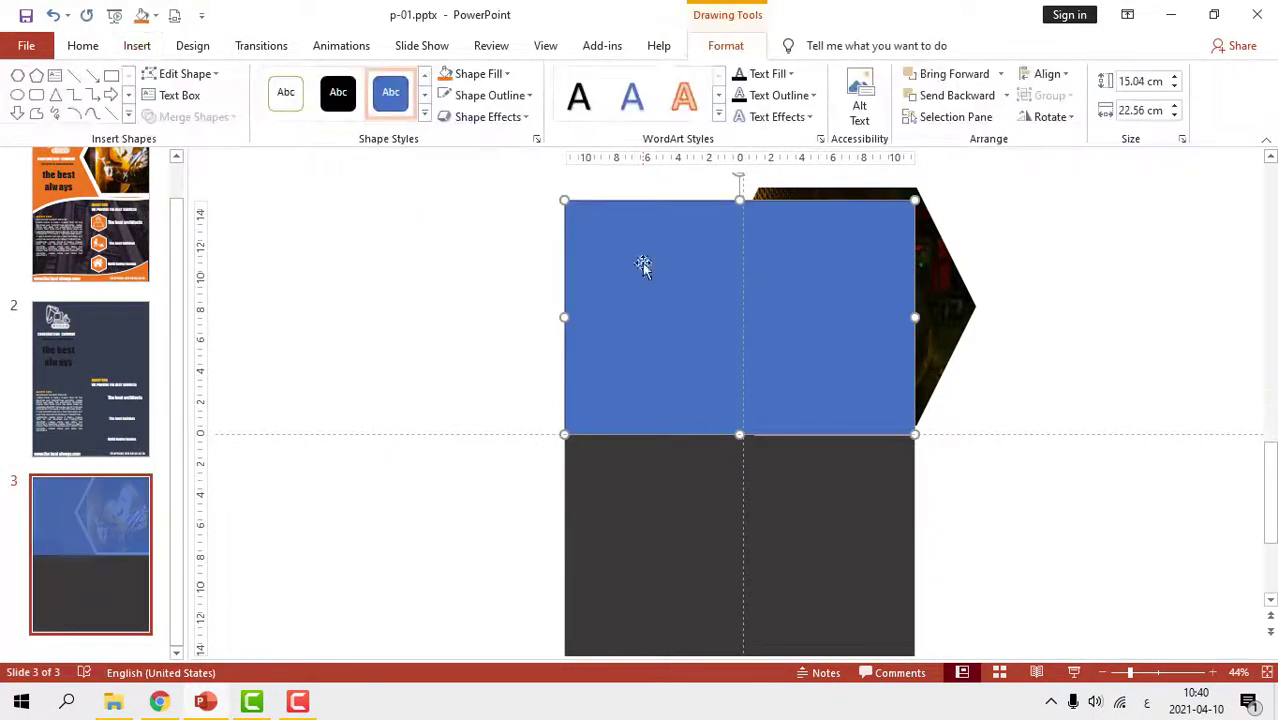
click(462, 74)
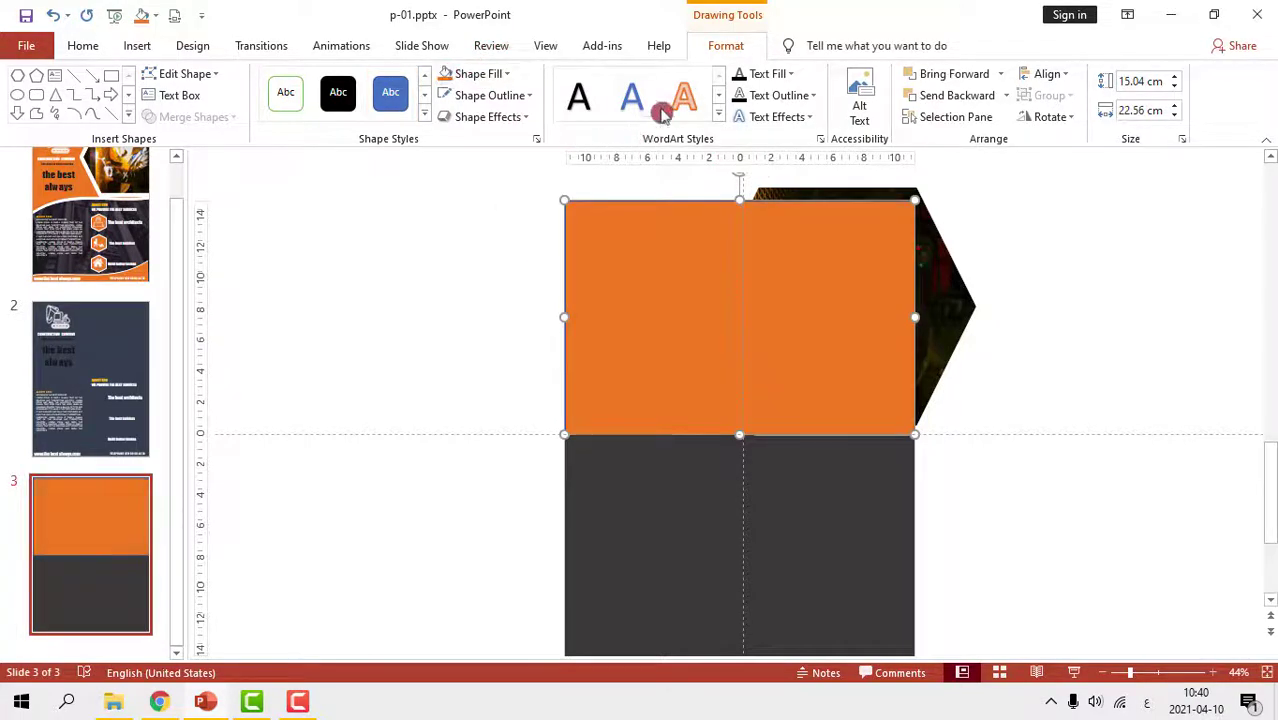
click(508, 95)
click(505, 298)
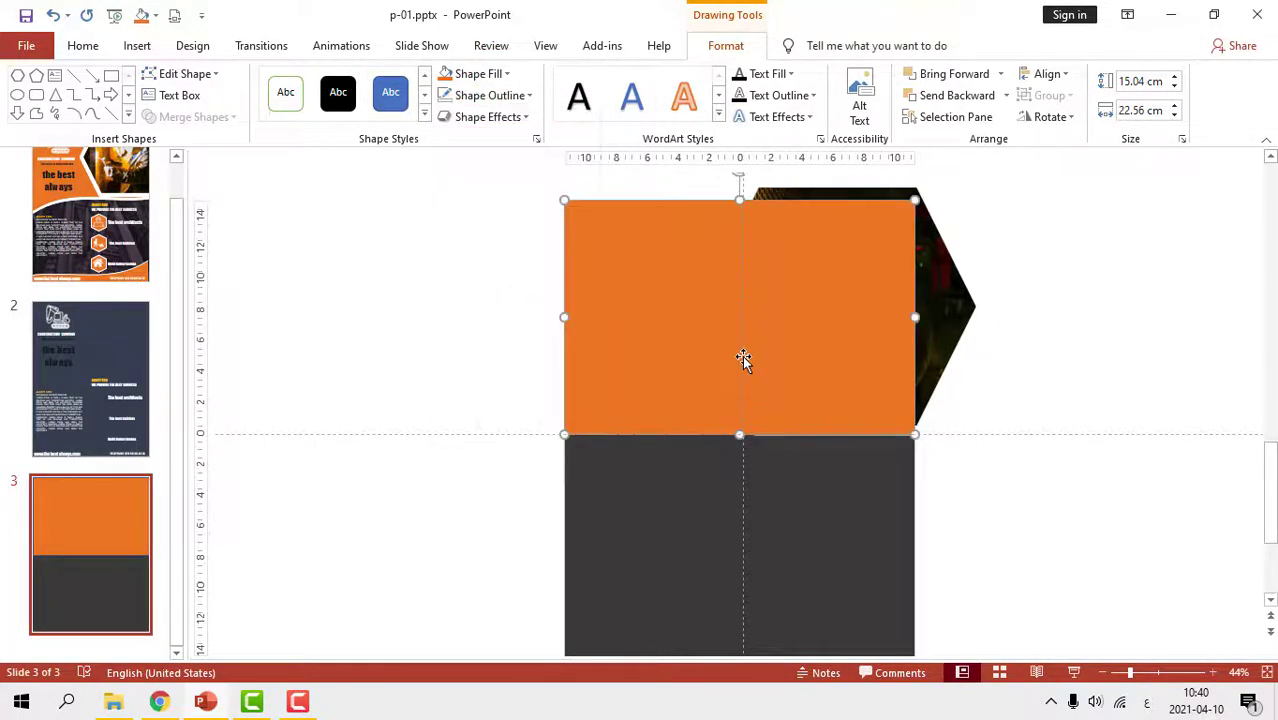
Send the orange rectangle behind the hexagon welder photo
right_click(755, 367)
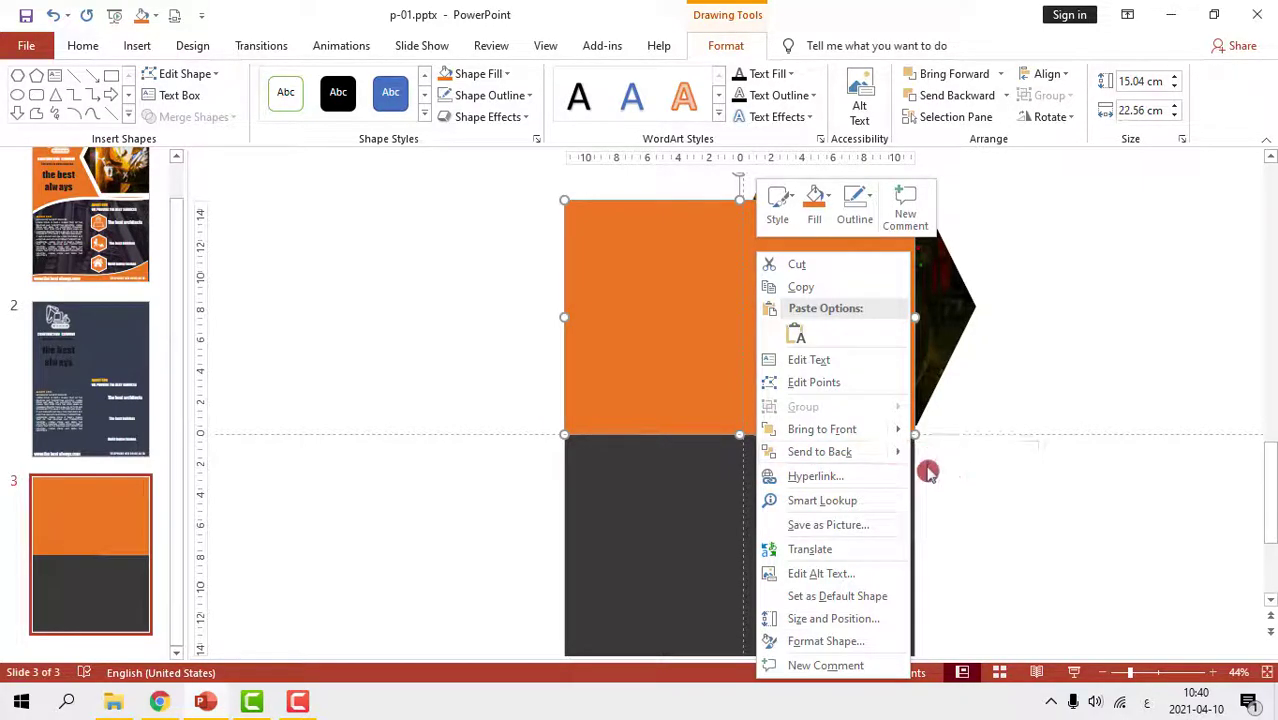
mouse_move(900, 453)
click(947, 463)
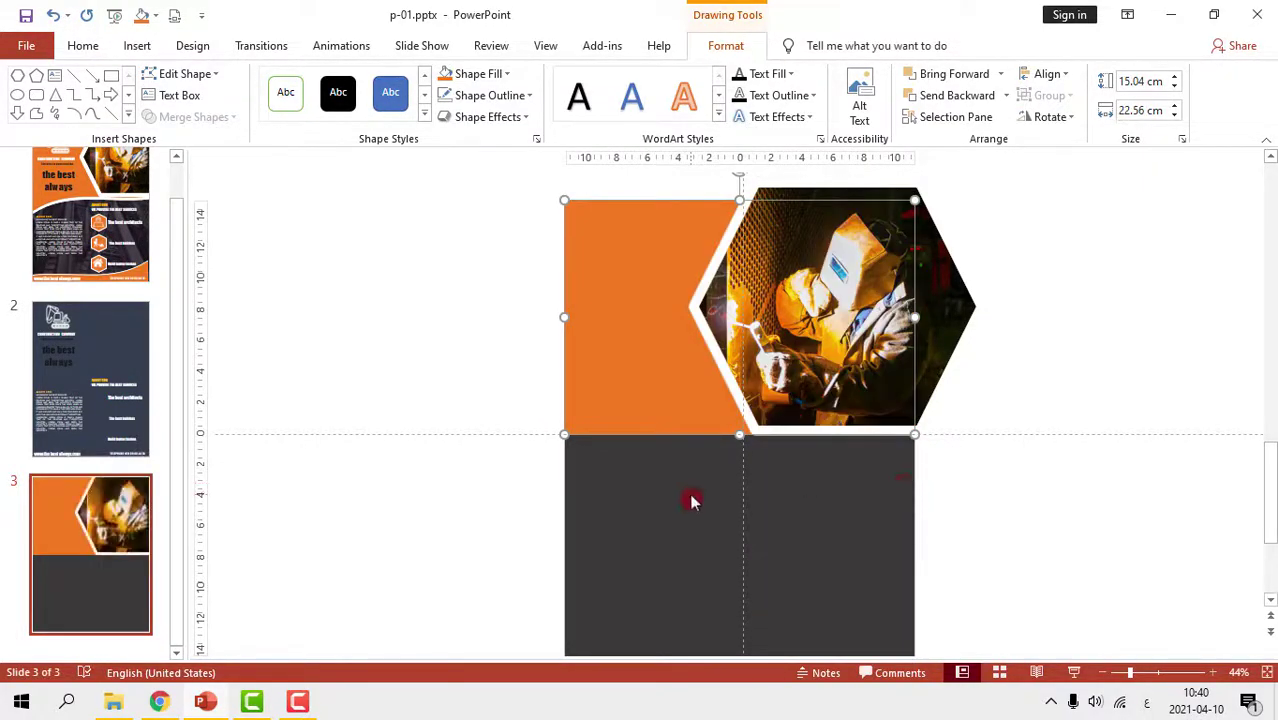
key(Escape)
click(684, 404)
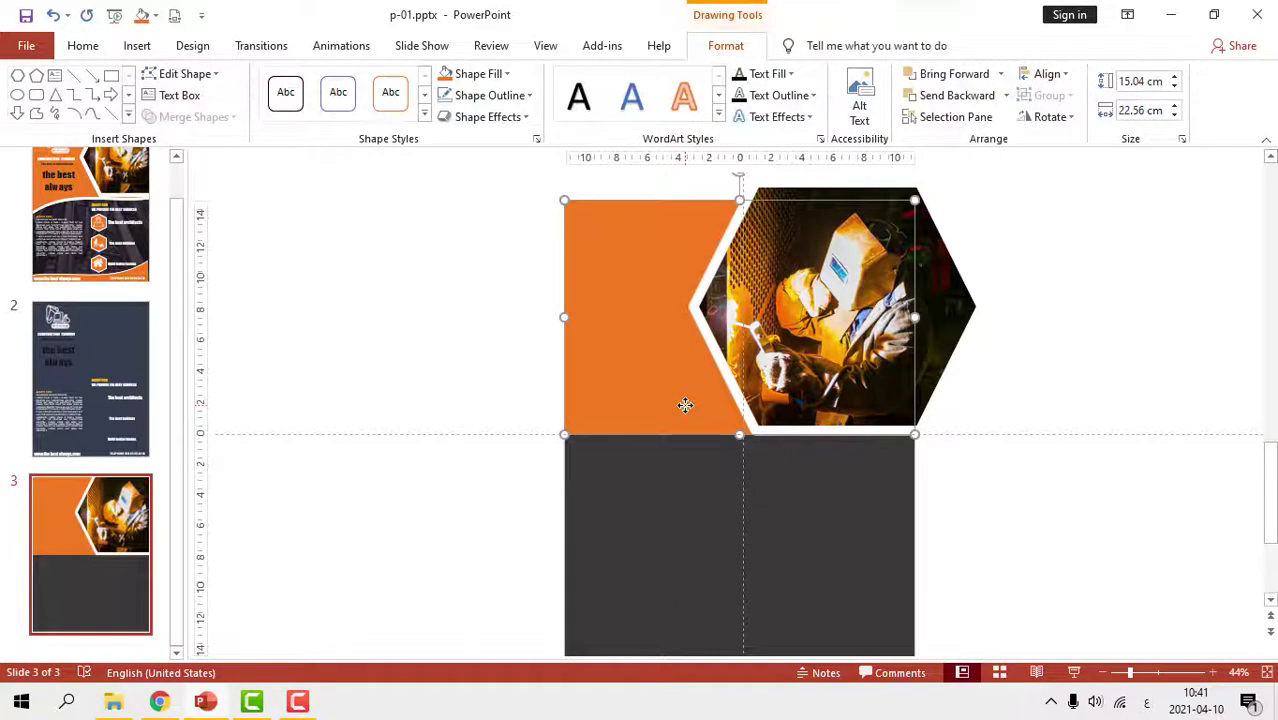
scroll(683, 406, up, 1)
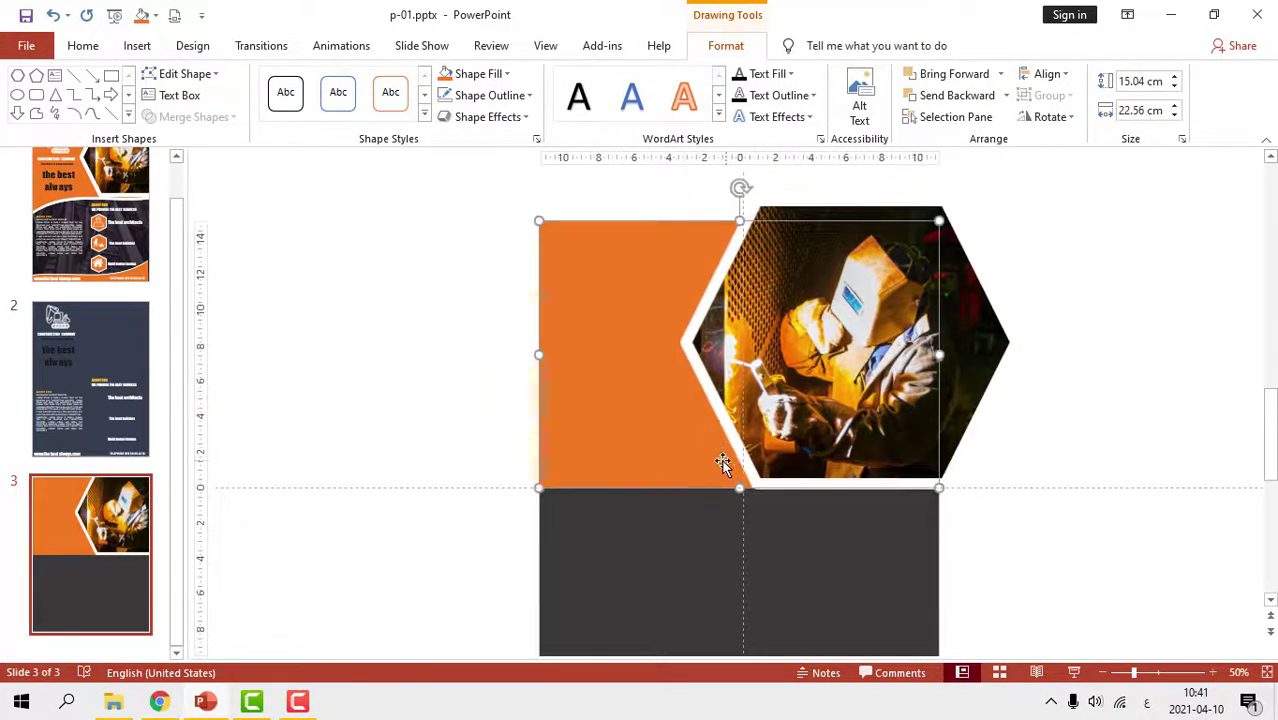
Use Edit Points to curve the orange rectangle's bottom edge into a swoop sloping down left
right_click(675, 459)
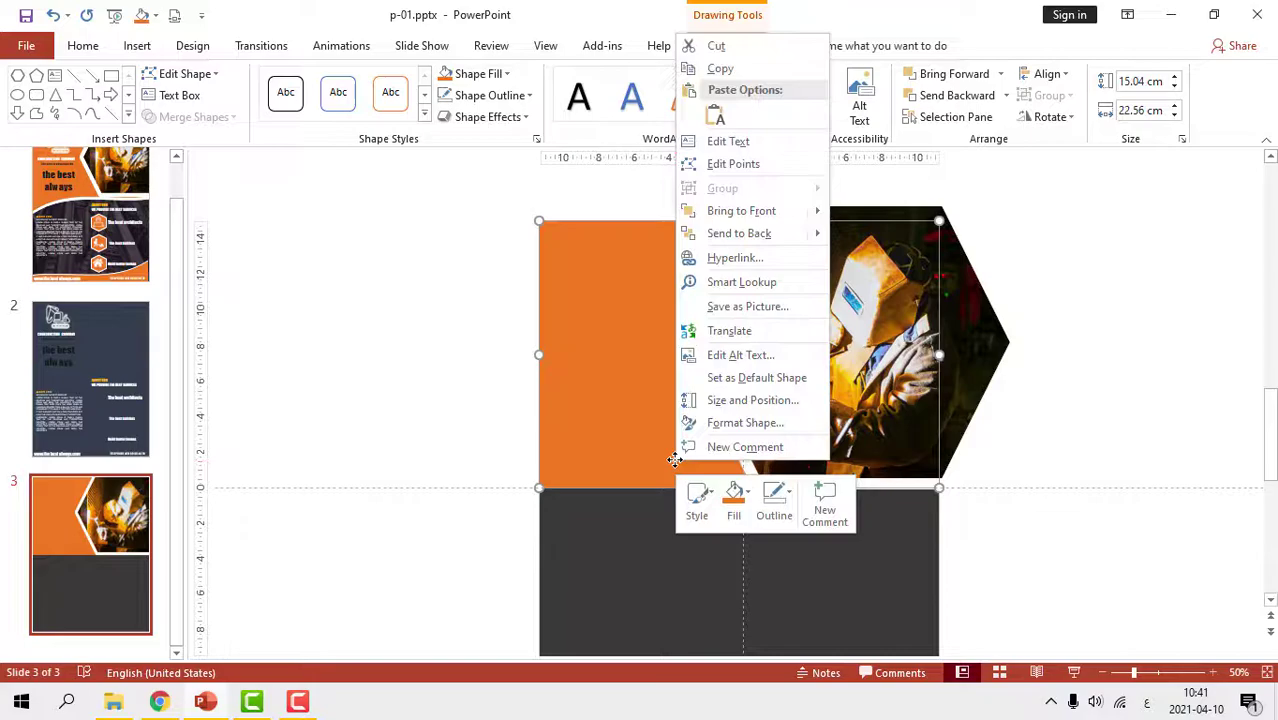
click(735, 166)
scroll(593, 471, up, 2)
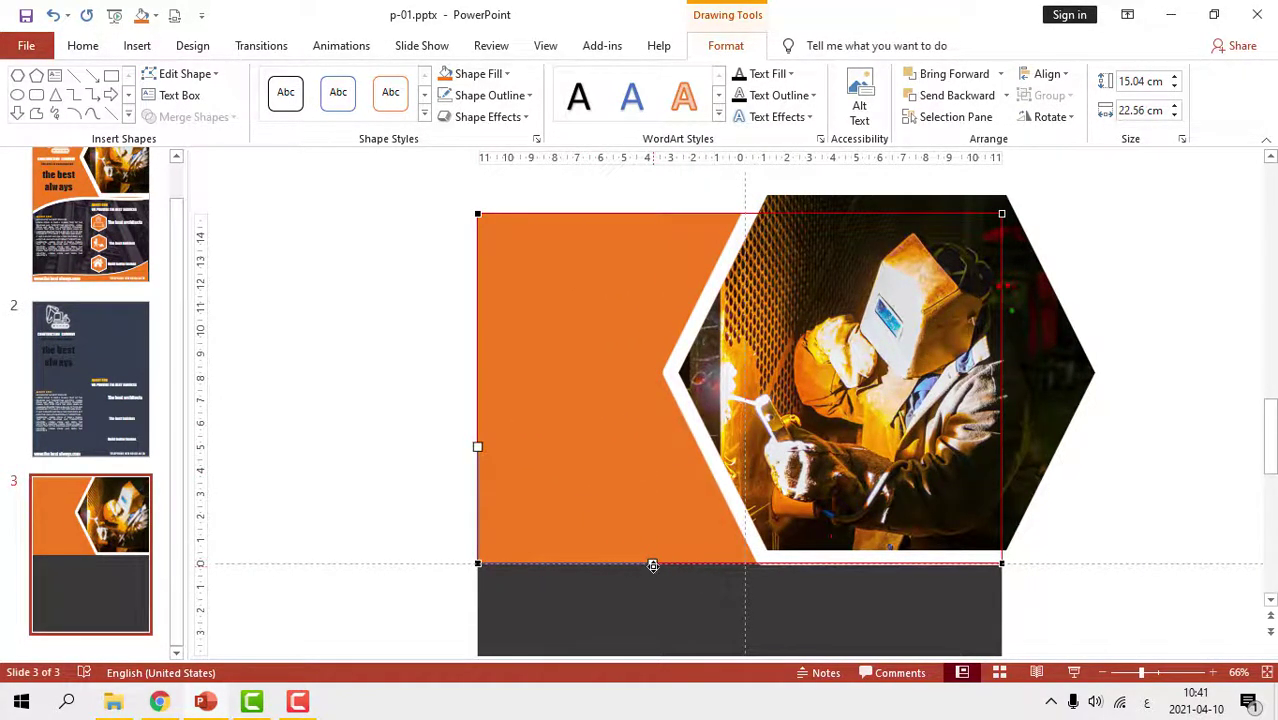
mouse_move(650, 566)
mouse_down()
mouse_move(679, 452)
mouse_move(656, 449)
mouse_up()
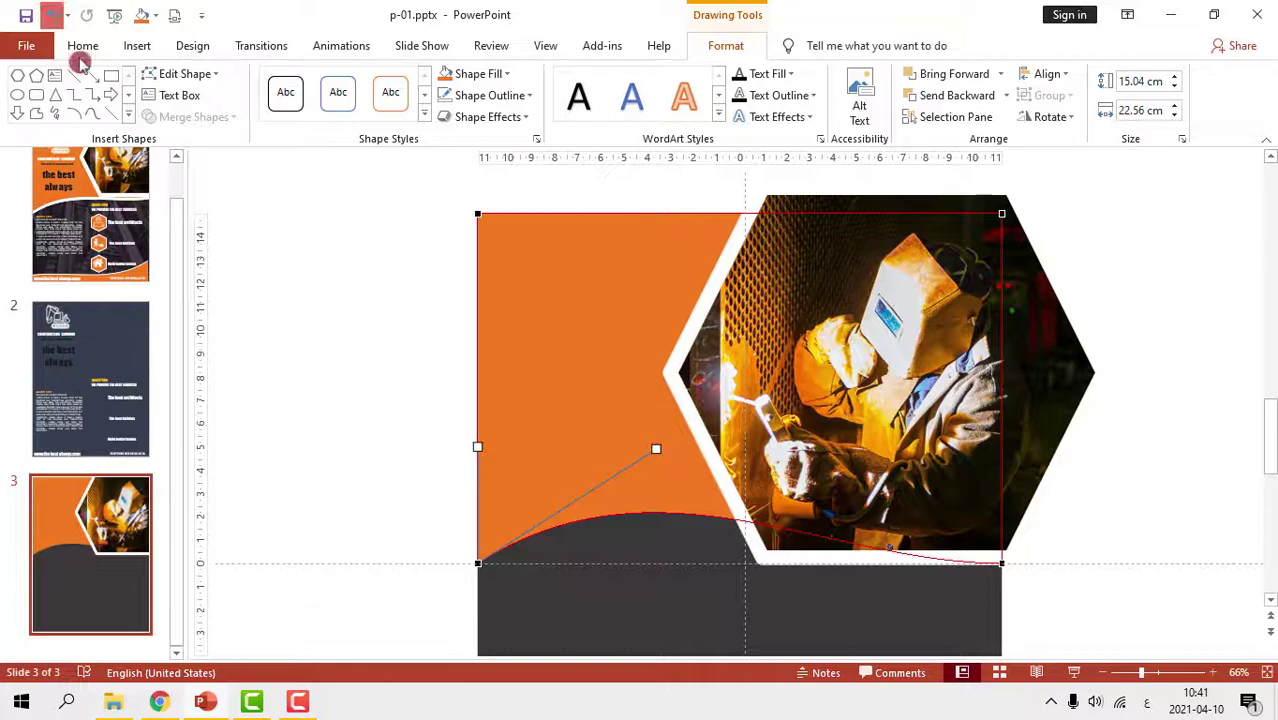
click(52, 15)
scroll(491, 540, down, 2)
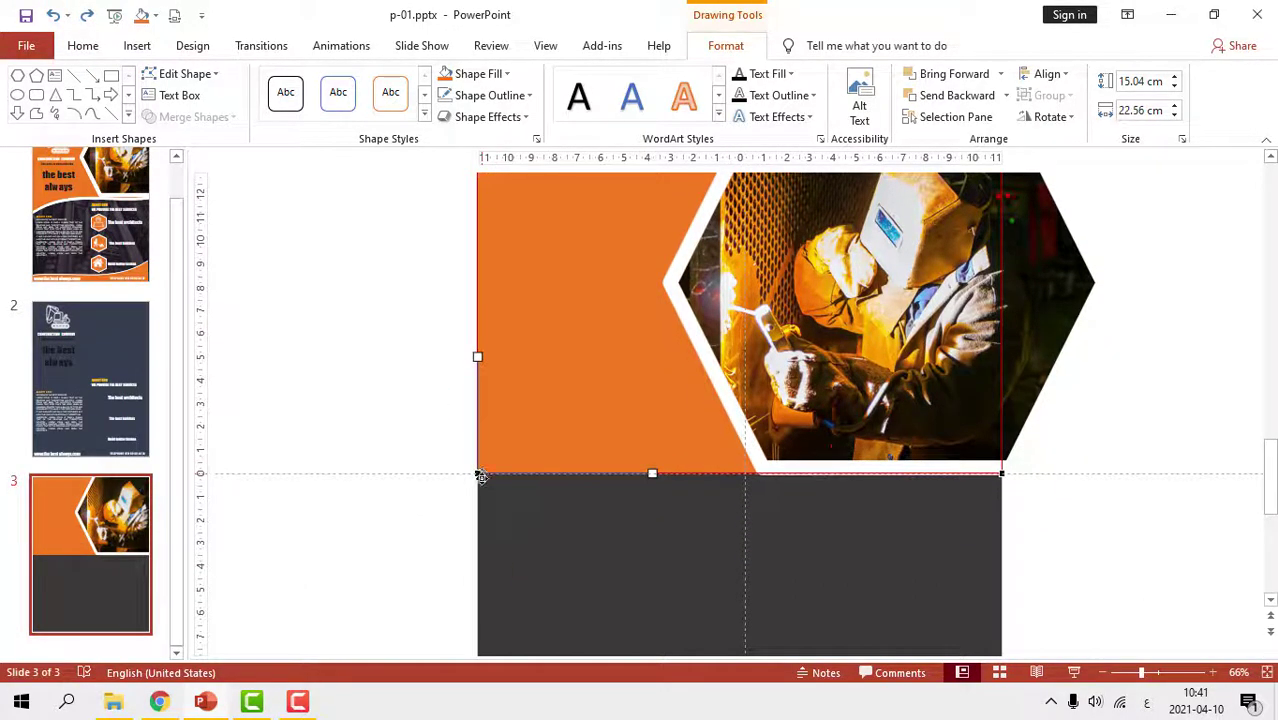
drag(481, 477, 477, 561)
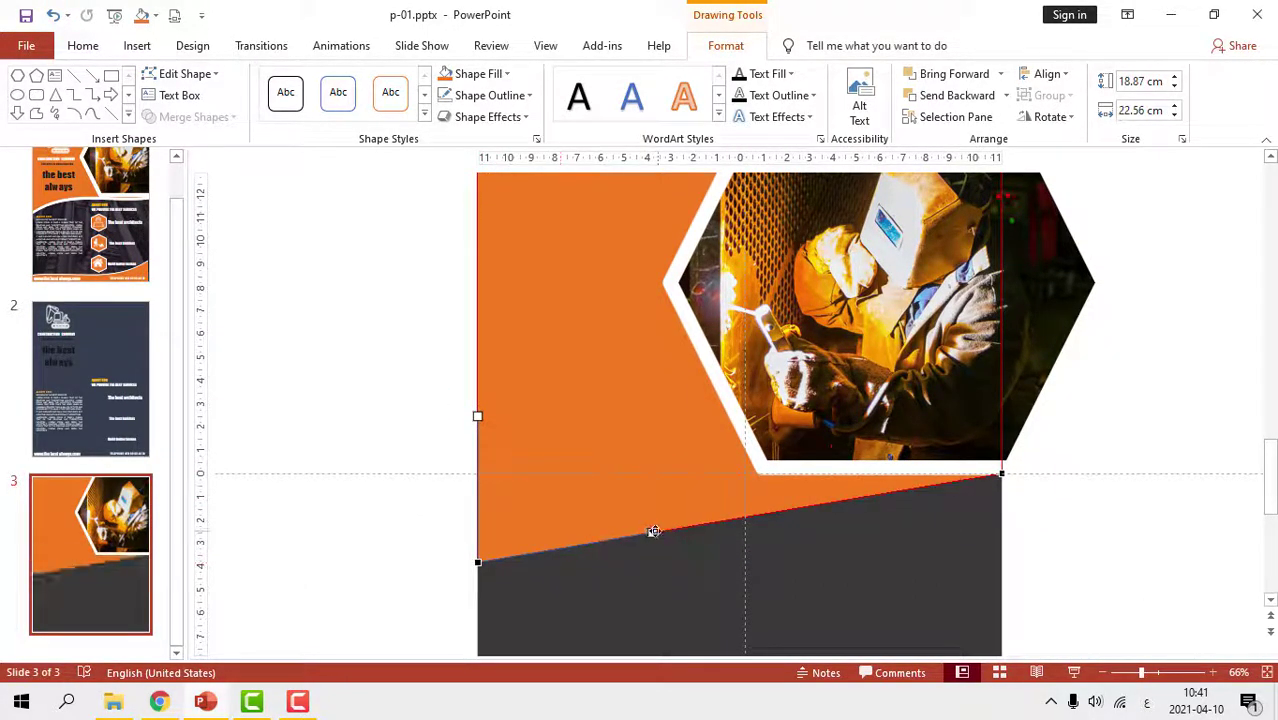
drag(653, 531, 684, 423)
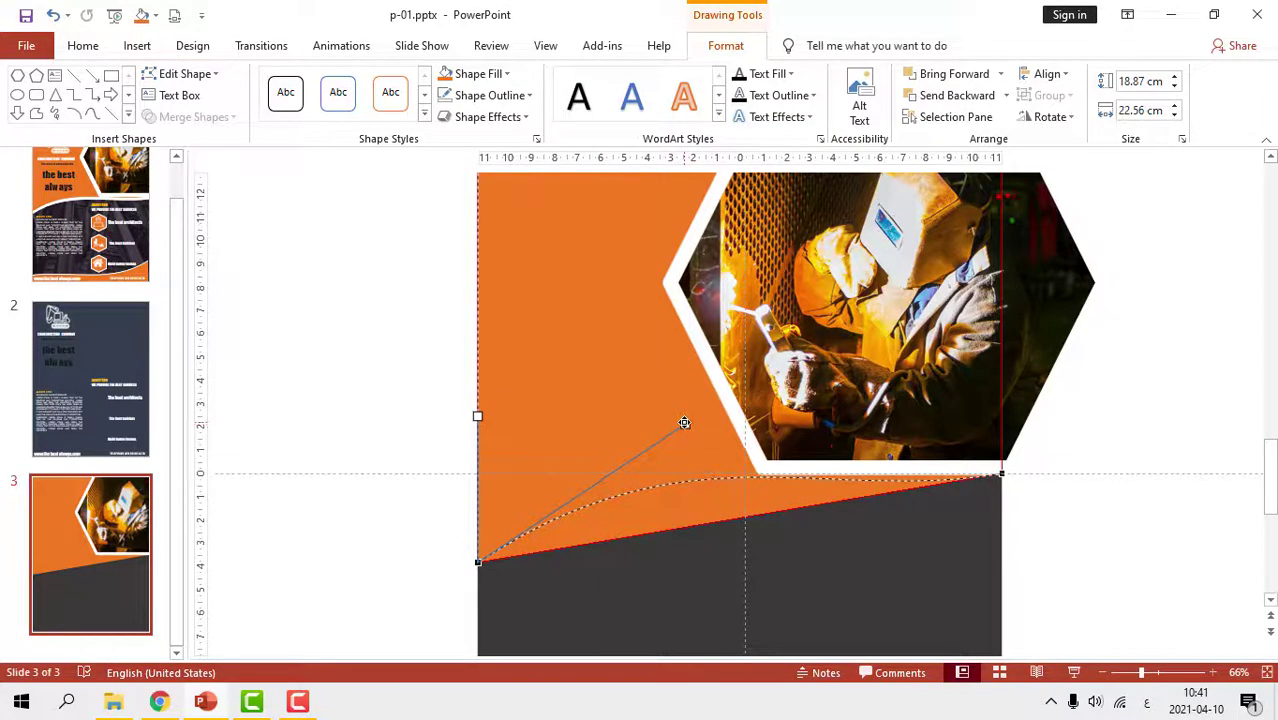
drag(684, 423, 684, 416)
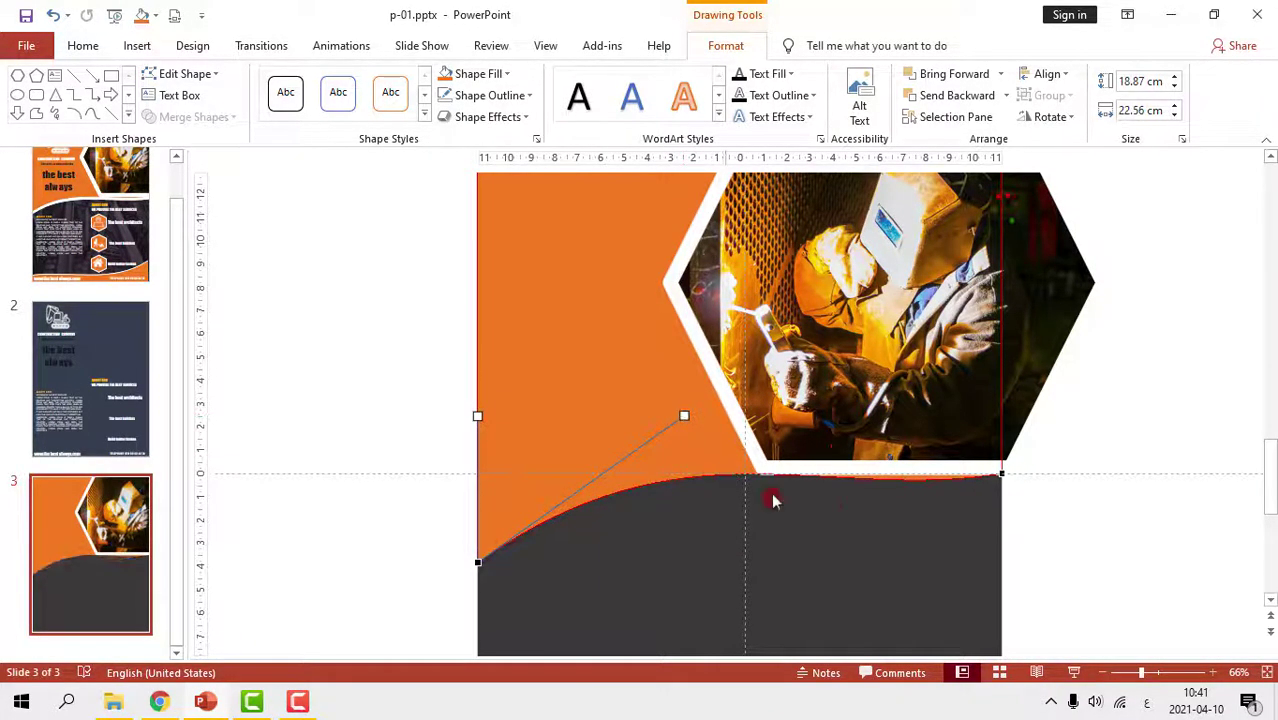
click(756, 442)
Nudge the orange swoop shape up slightly
click(668, 405)
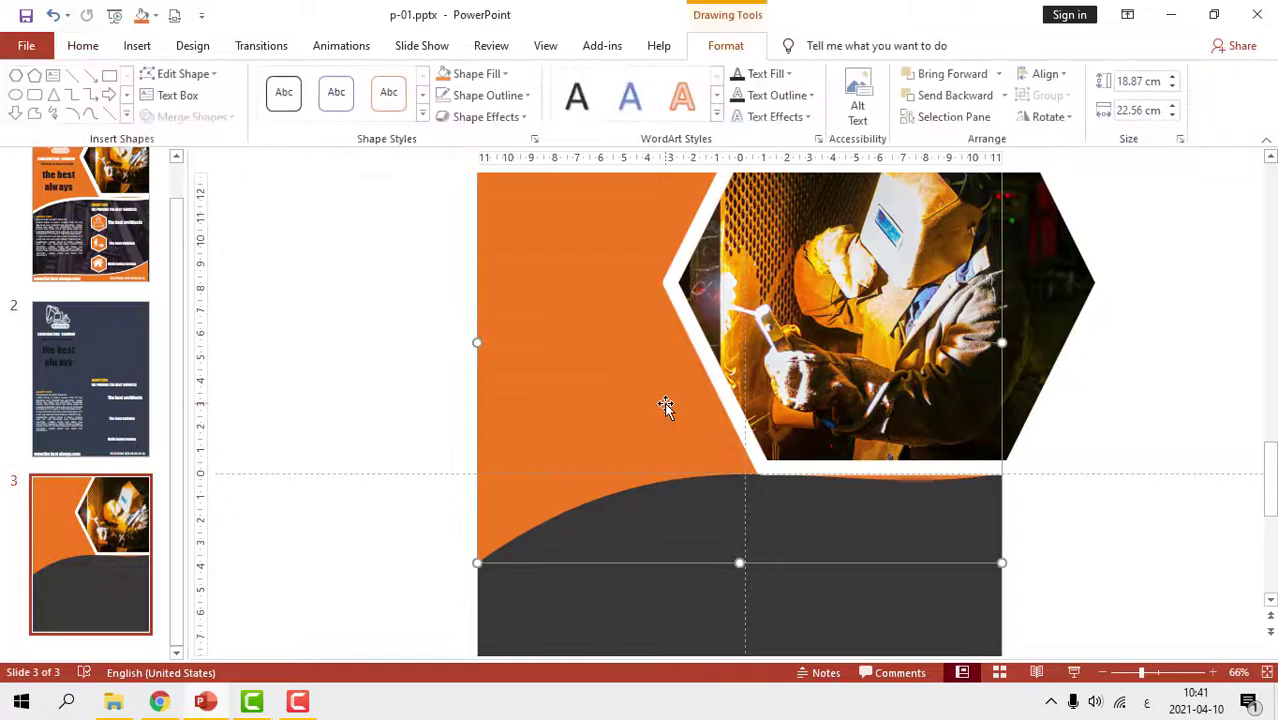
key(ctrl+Up)
key(ctrl+Up)
key(ctrl+Up)
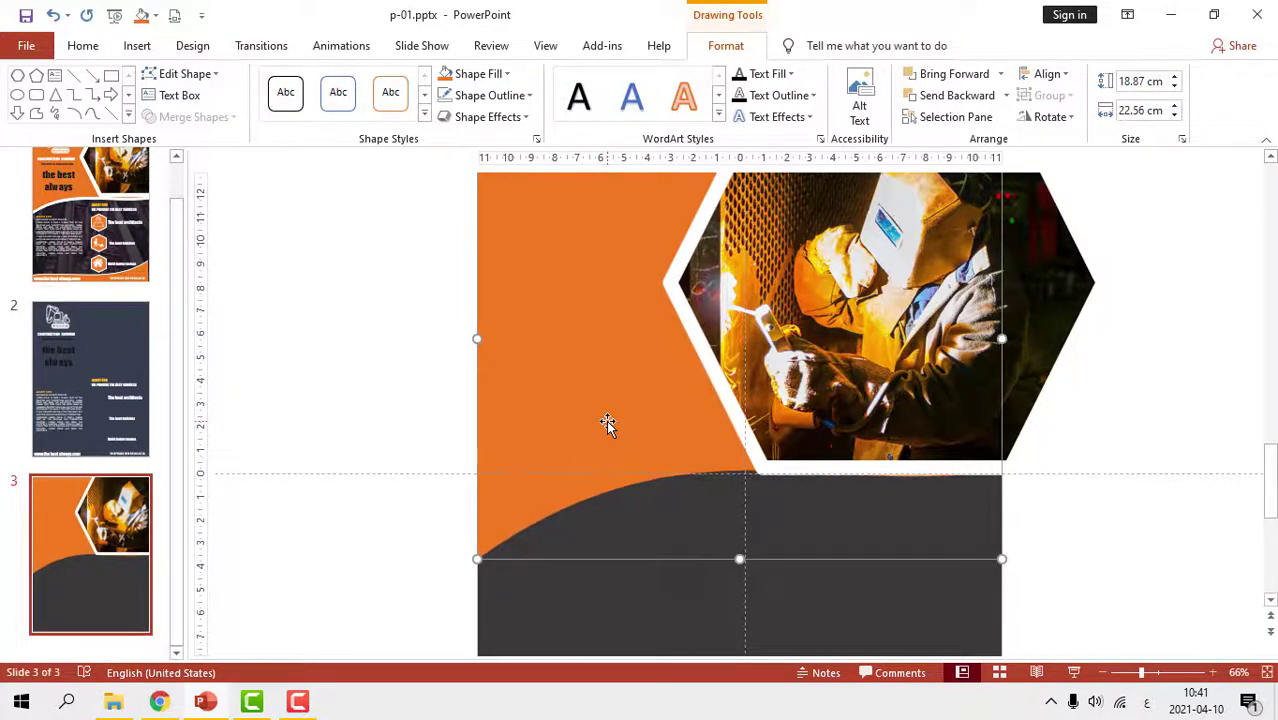
key(ctrl+Up)
key(ctrl+Up)
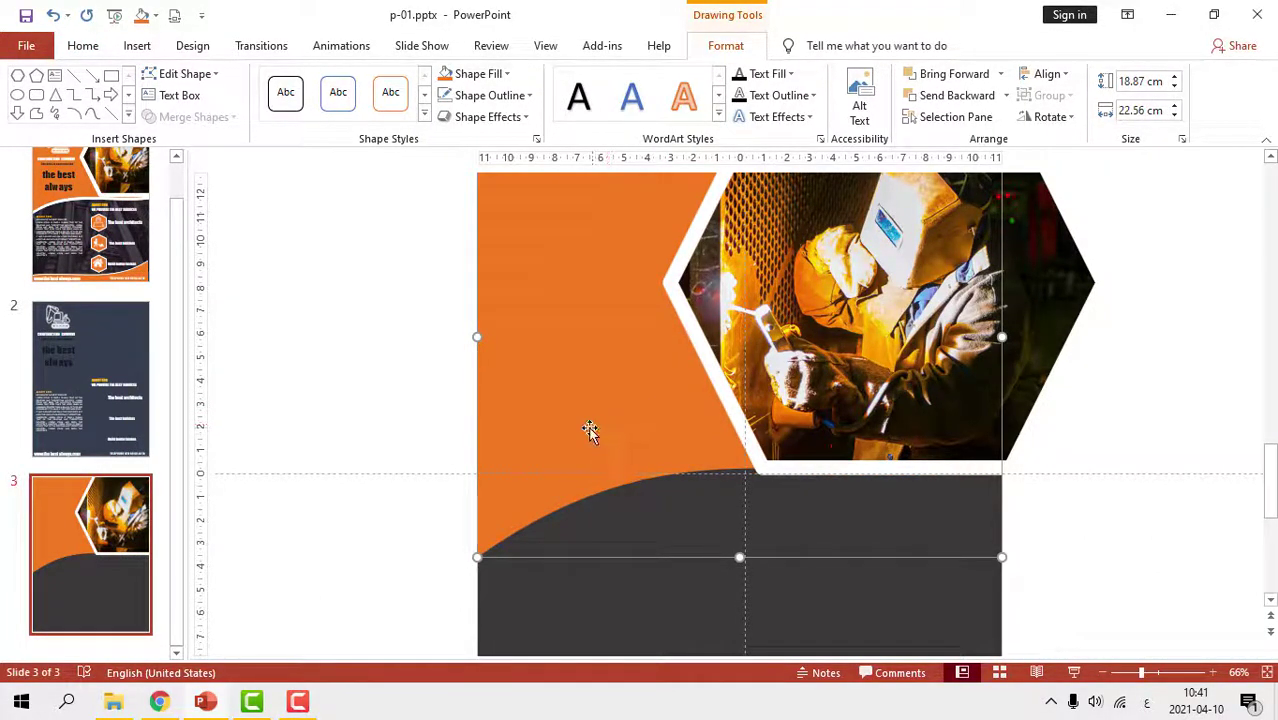
scroll(590, 420, down, 1)
Paste a copy of the orange shape, fill it white, and send it to the back
scroll(590, 414, down, 1)
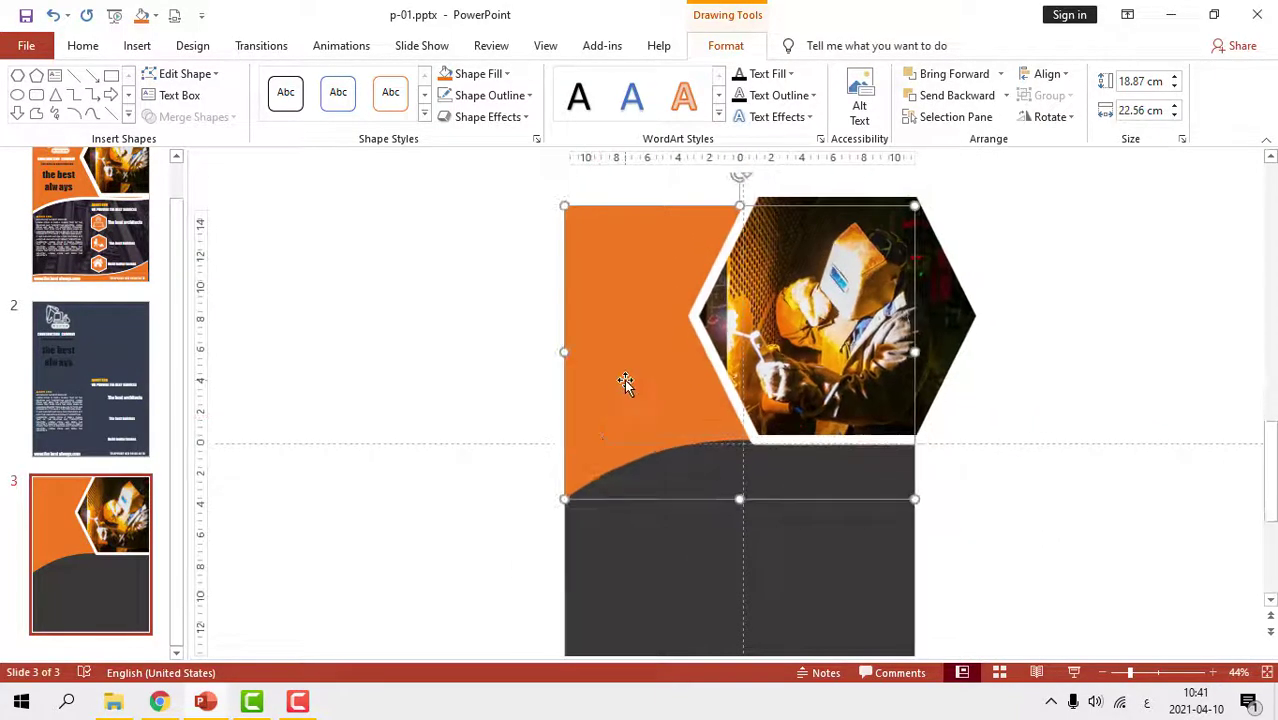
key(ctrl+v)
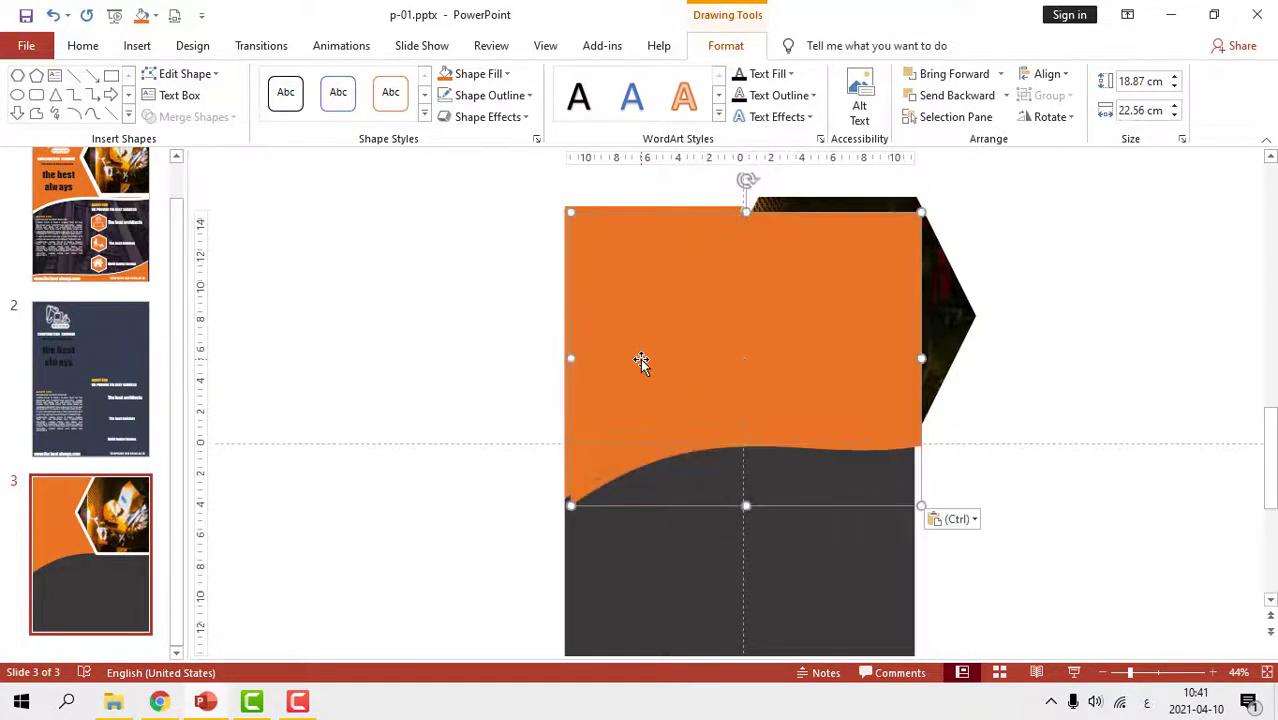
drag(707, 334, 704, 428)
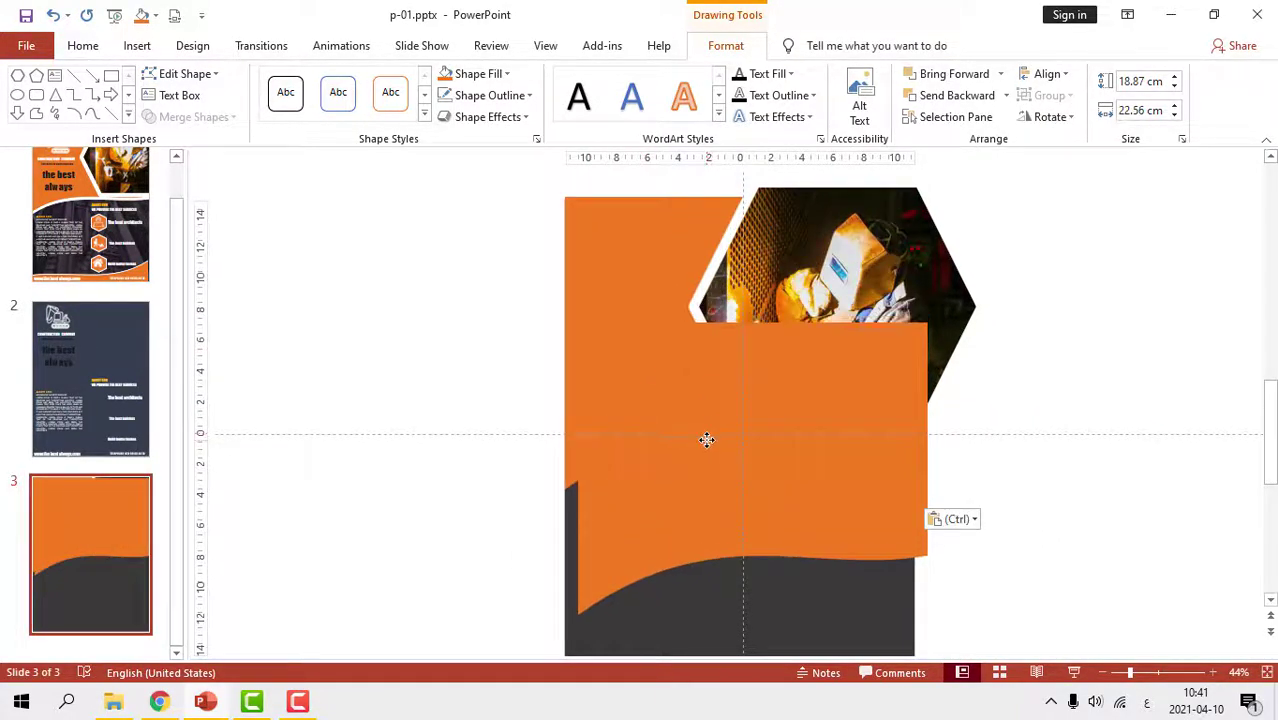
click(468, 74)
click(450, 118)
drag(750, 451, 734, 328)
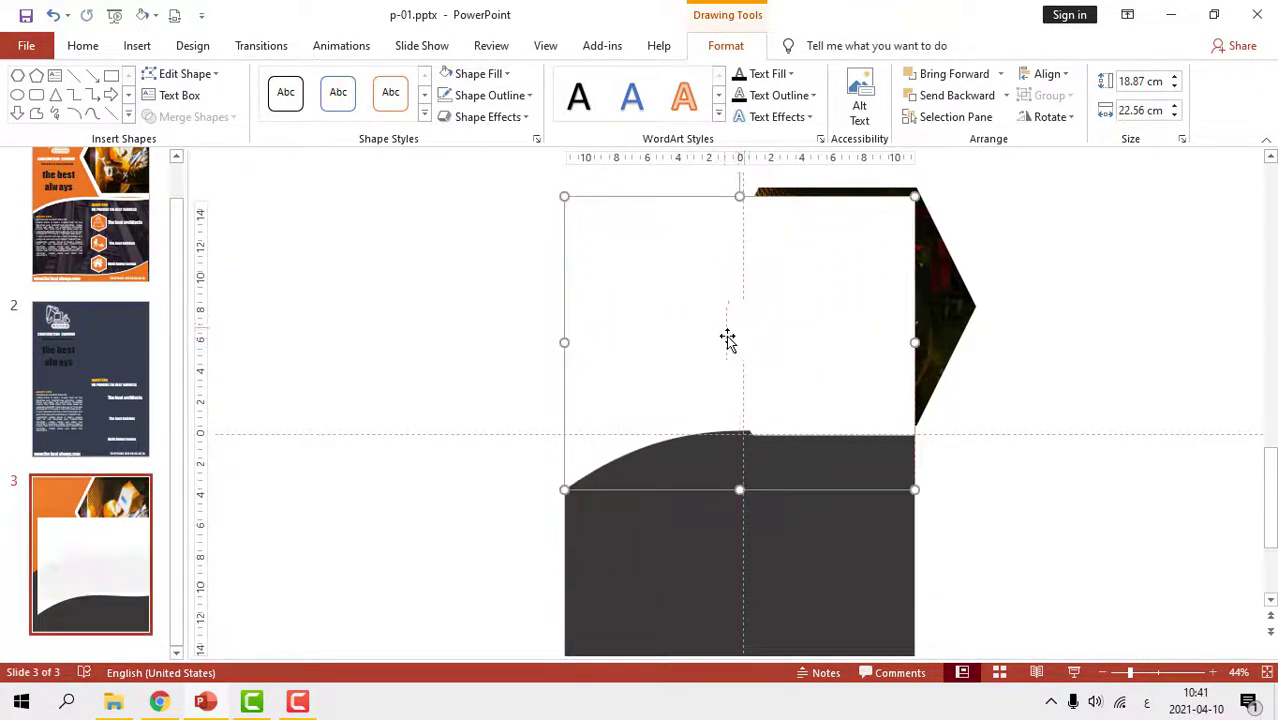
right_click(659, 343)
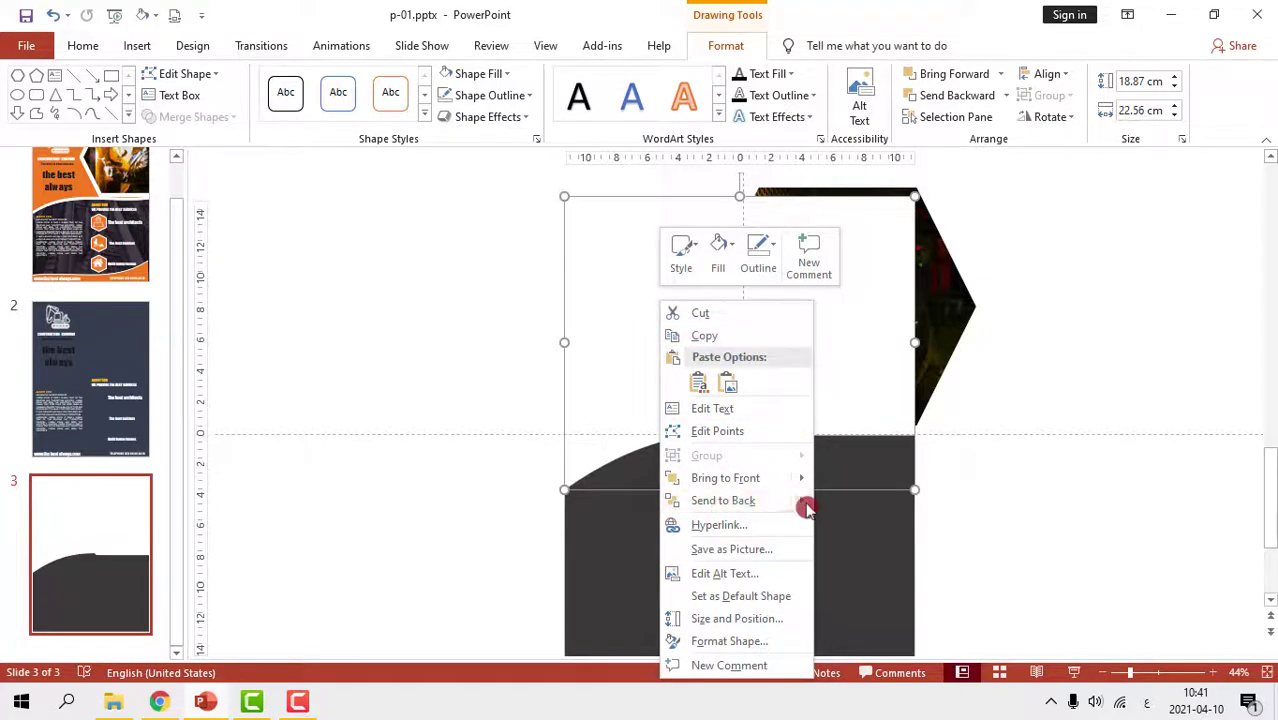
click(838, 502)
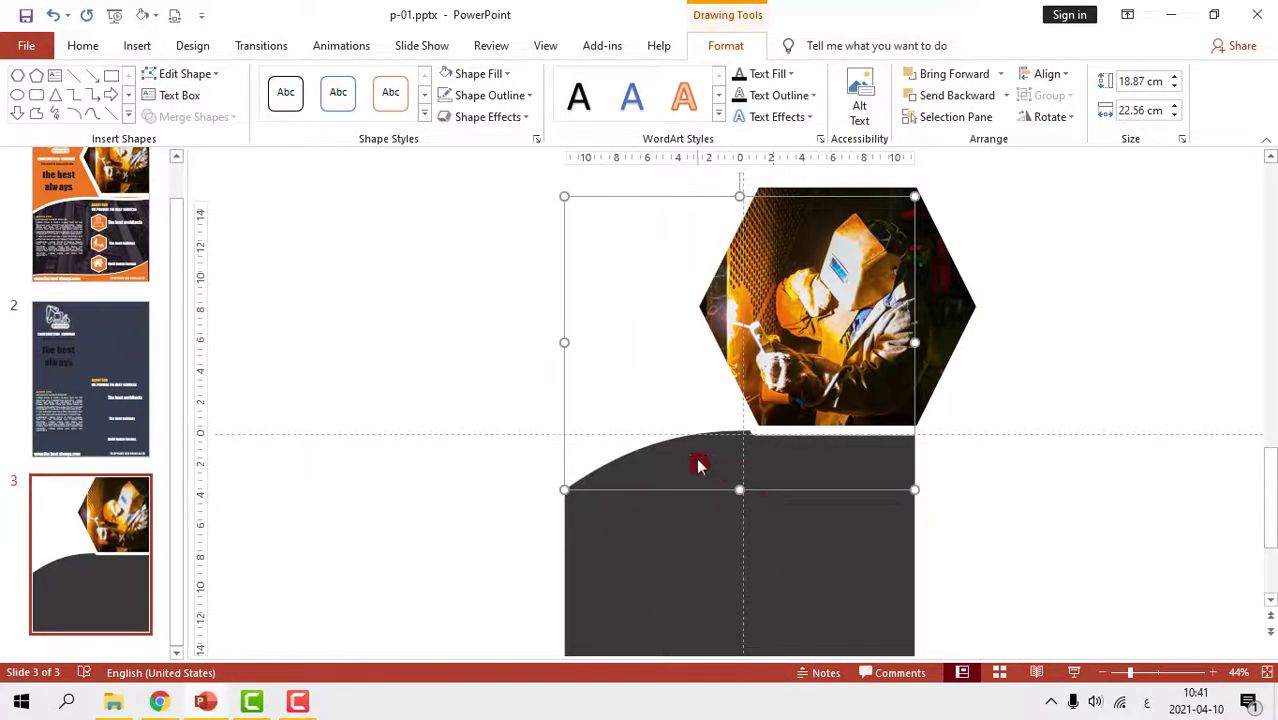
Nudge the orange and dark shapes so a white curved band shows between them
key(ctrl+shift+v)
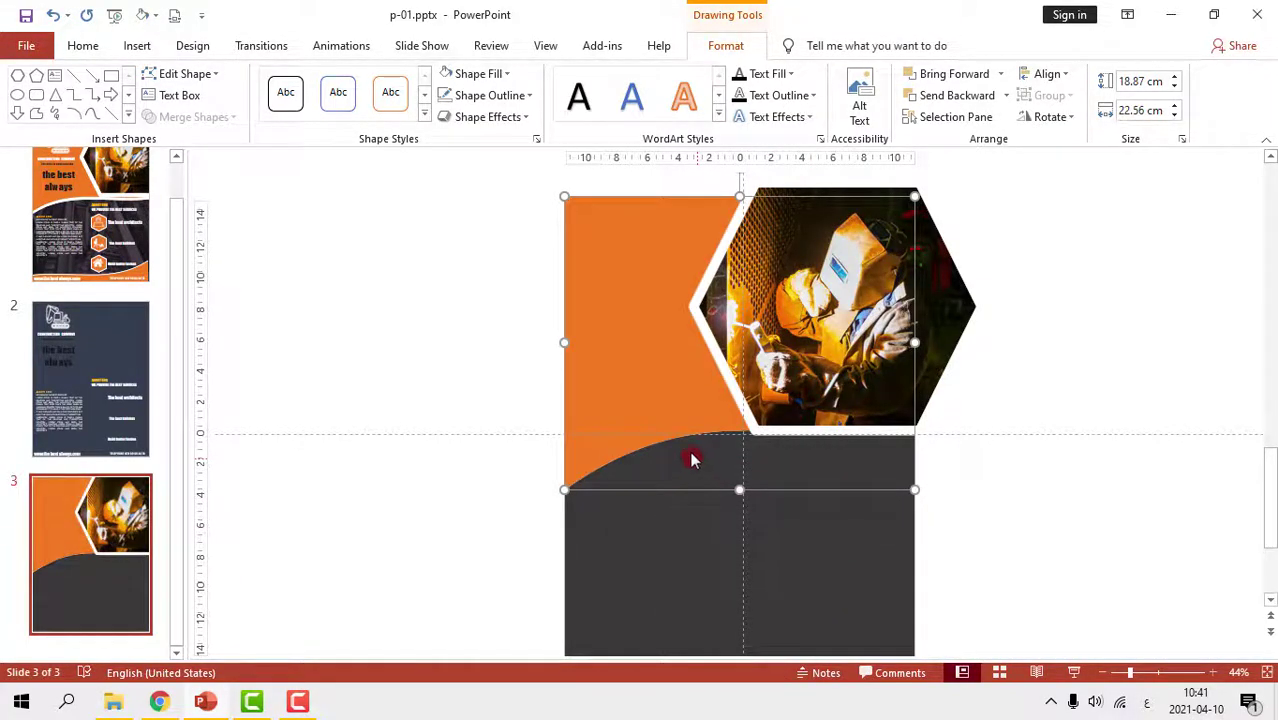
drag(638, 381, 638, 371)
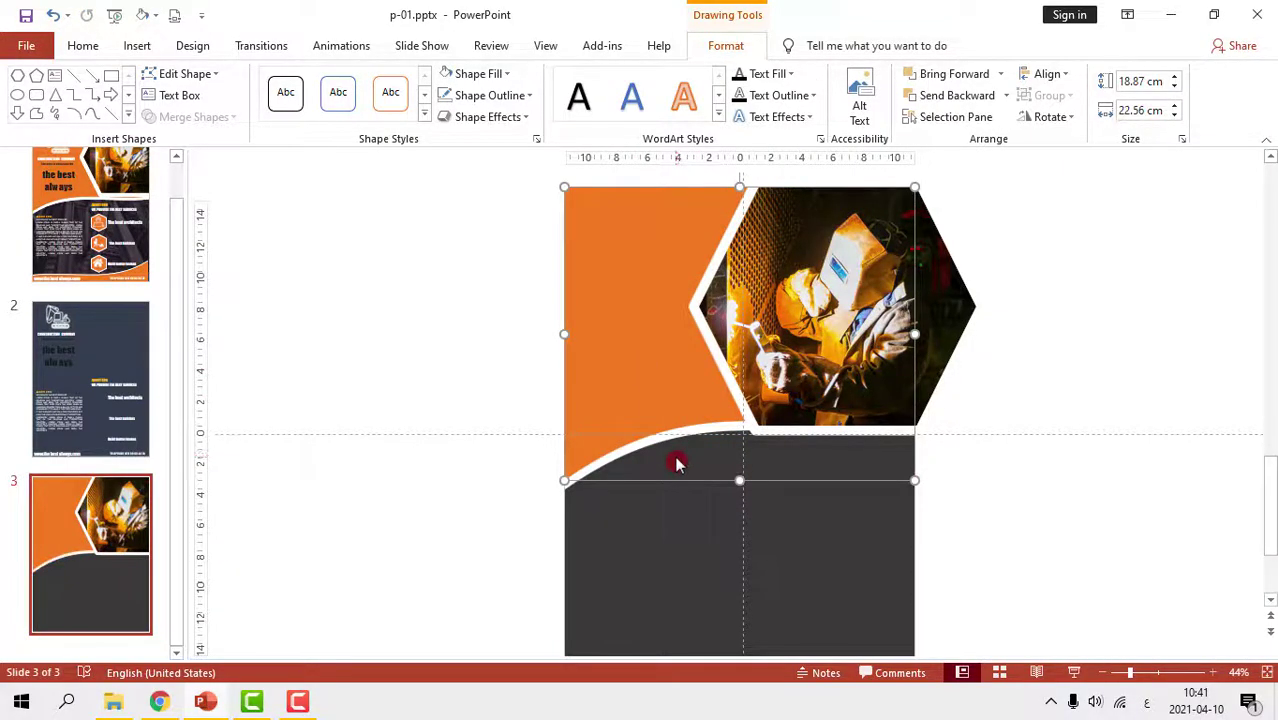
scroll(676, 463, up, 2)
key(Down)
key(Down)
key(Down)
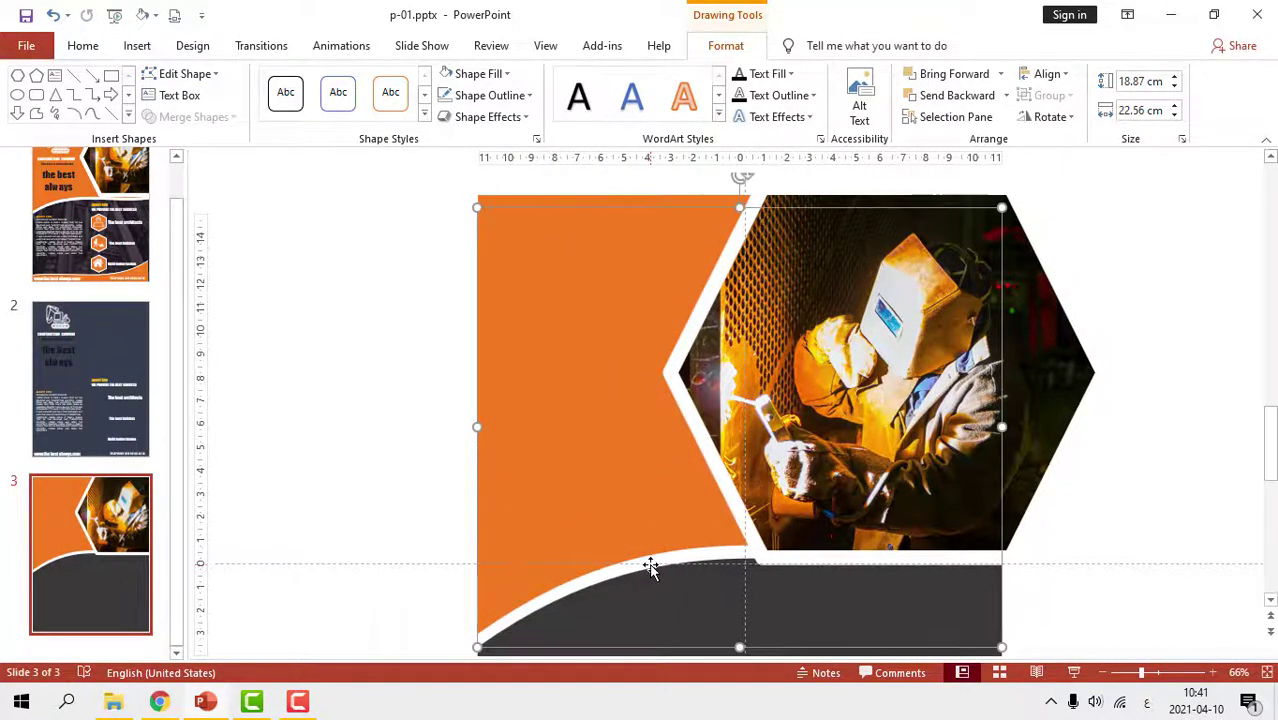
scroll(651, 568, up, 3)
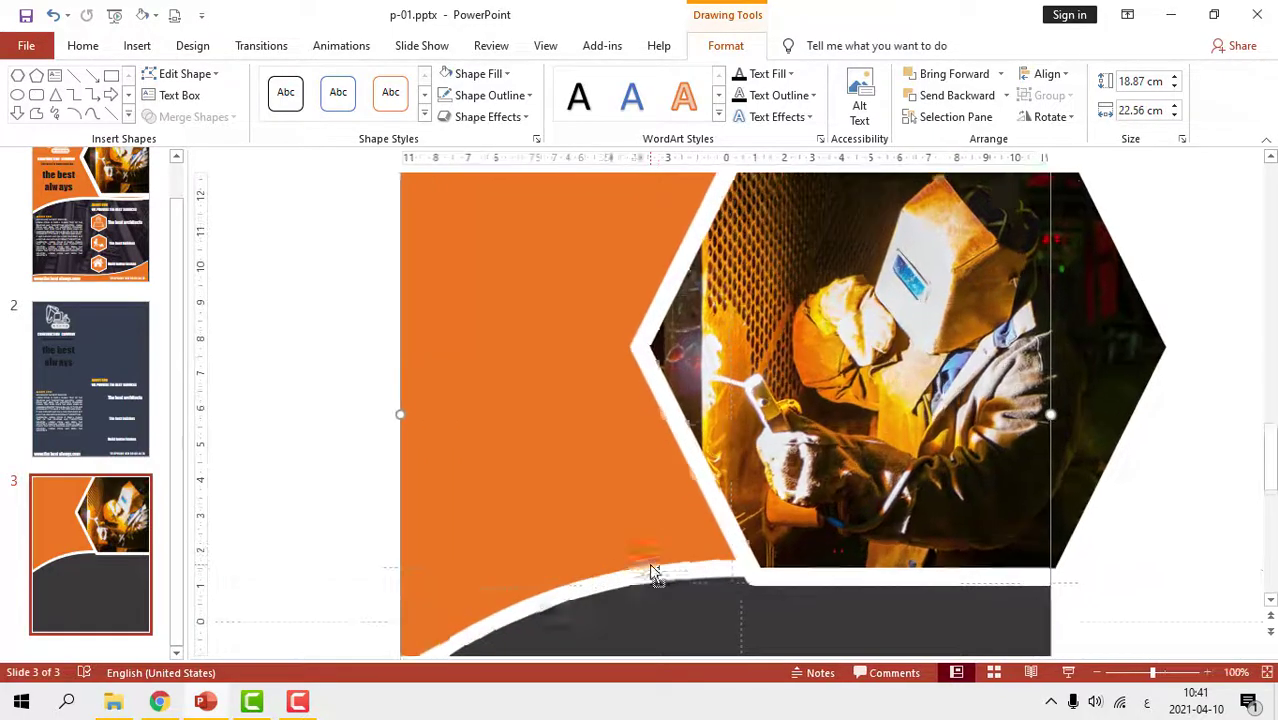
key(Down)
key(Down)
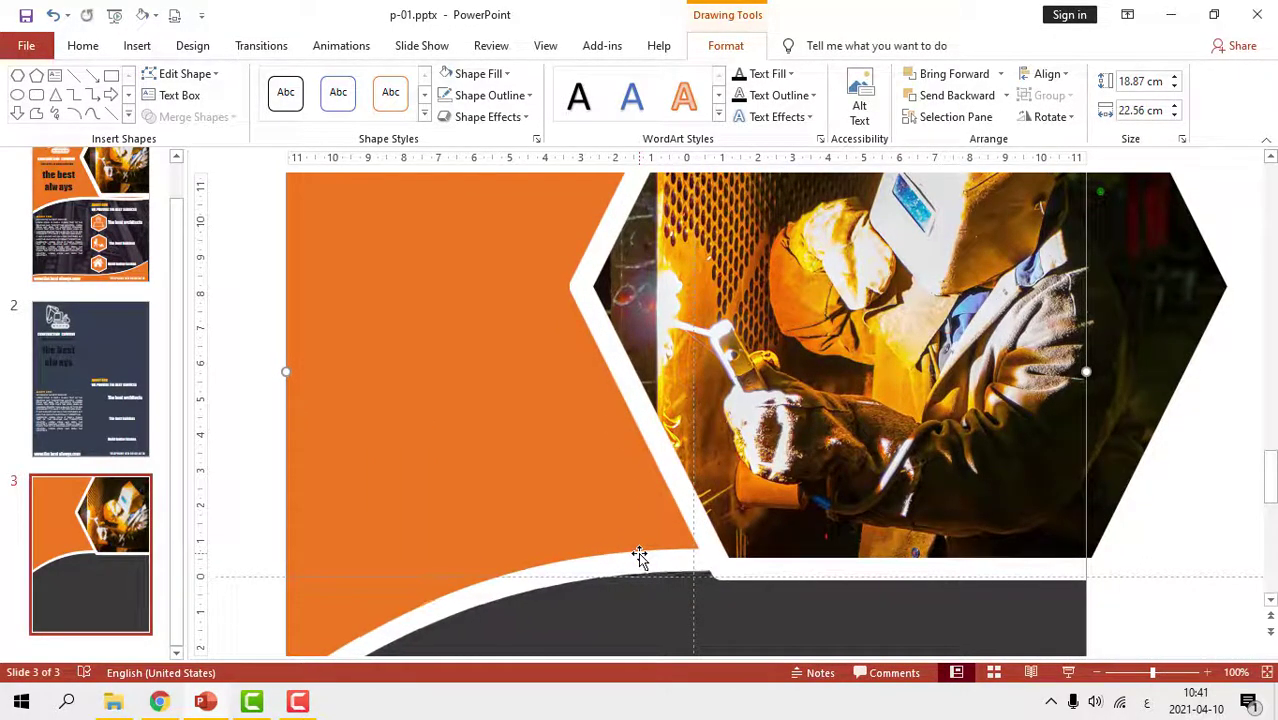
key(Down)
key(Down)
key(Down)
key(Down)
key(Down)
key(Down)
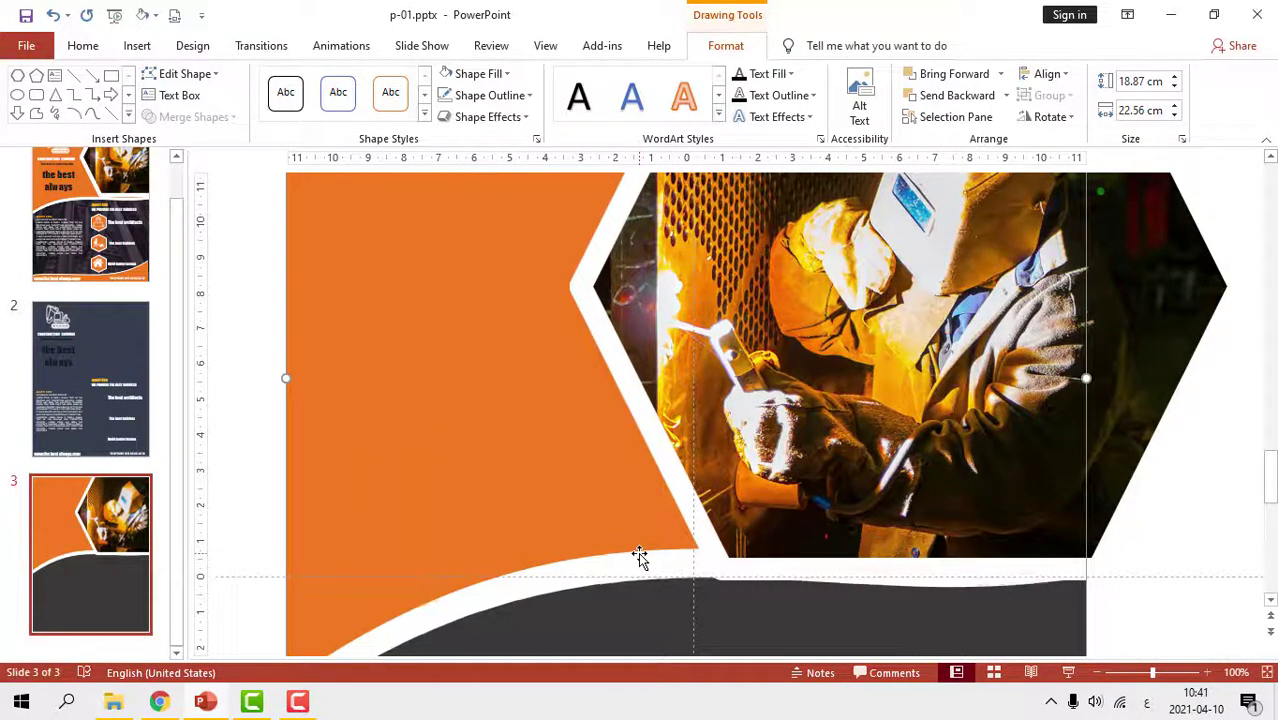
key(Down)
key(Down)
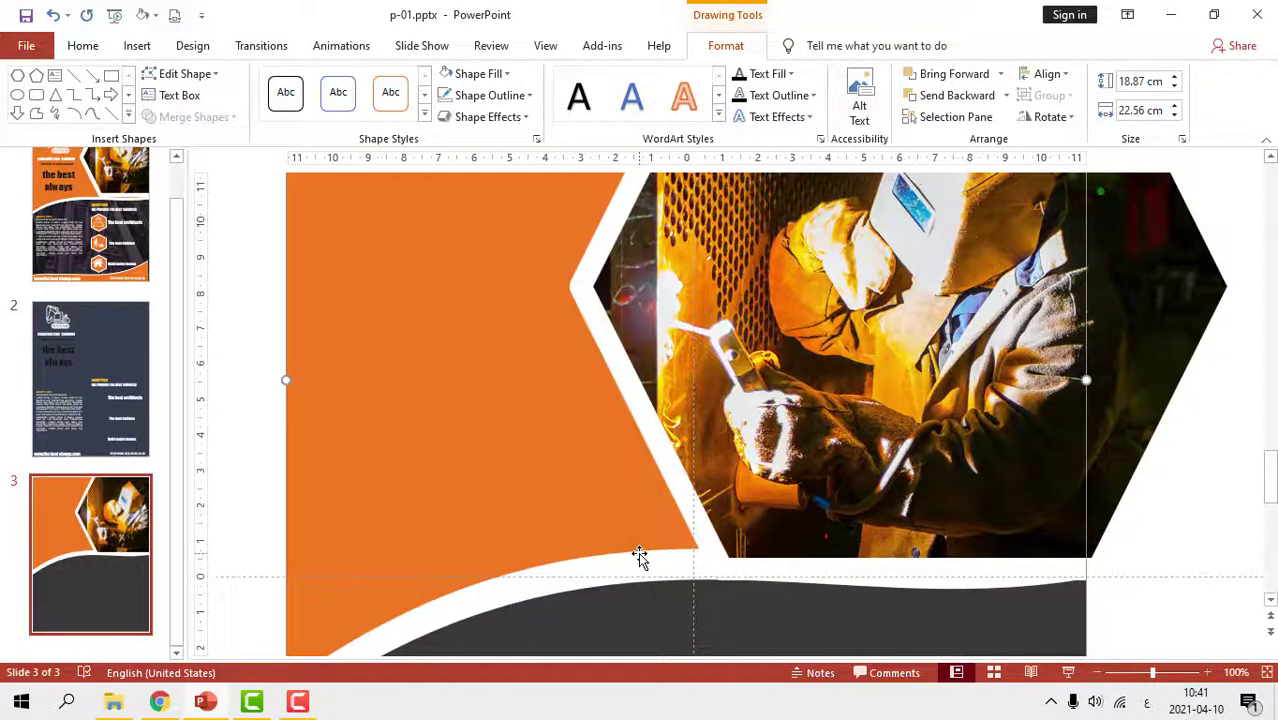
key(Up)
key(Up)
key(Up)
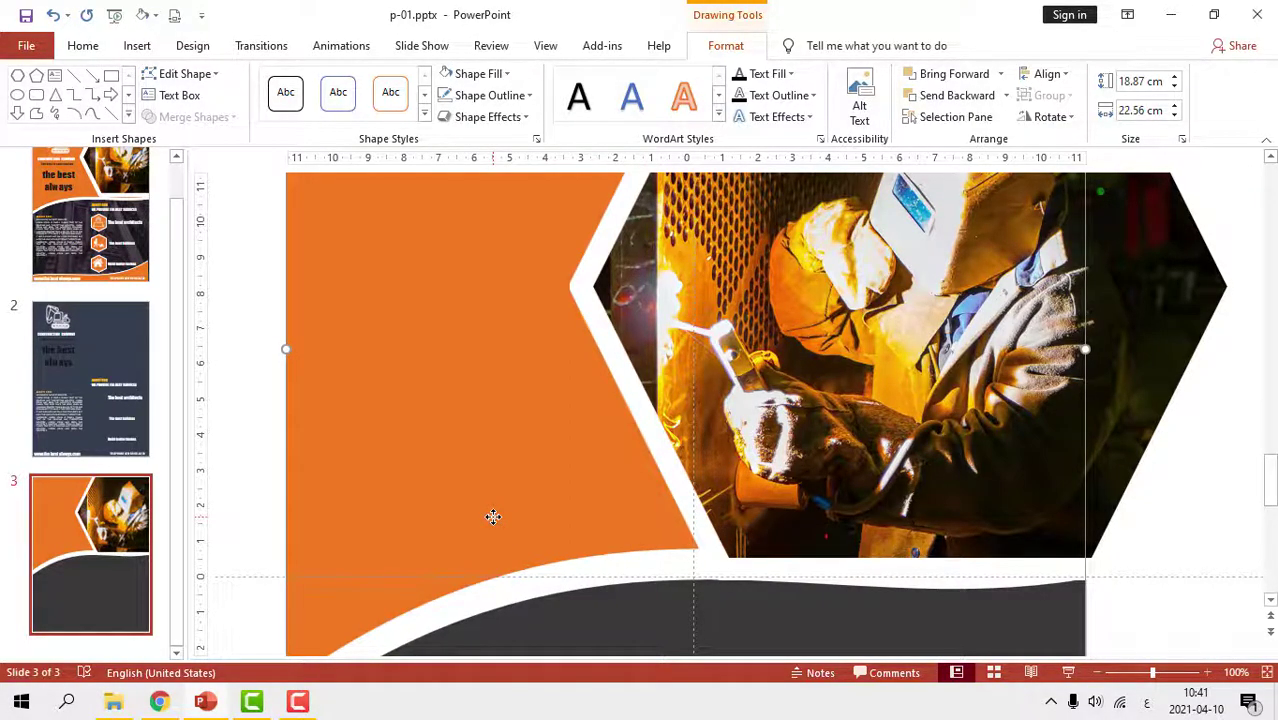
key(Down)
key(Down)
key(Down)
key(Down)
key(Down)
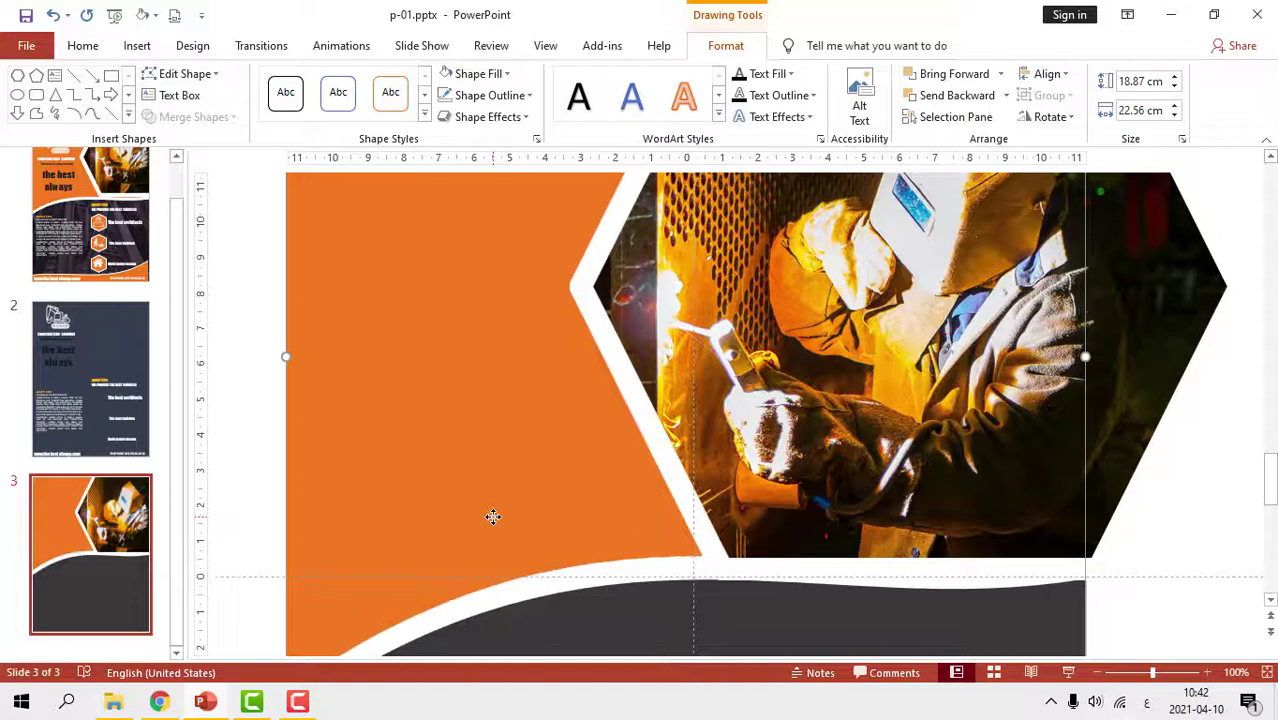
key(Down)
ctrl+scroll(492, 516, down, 4)
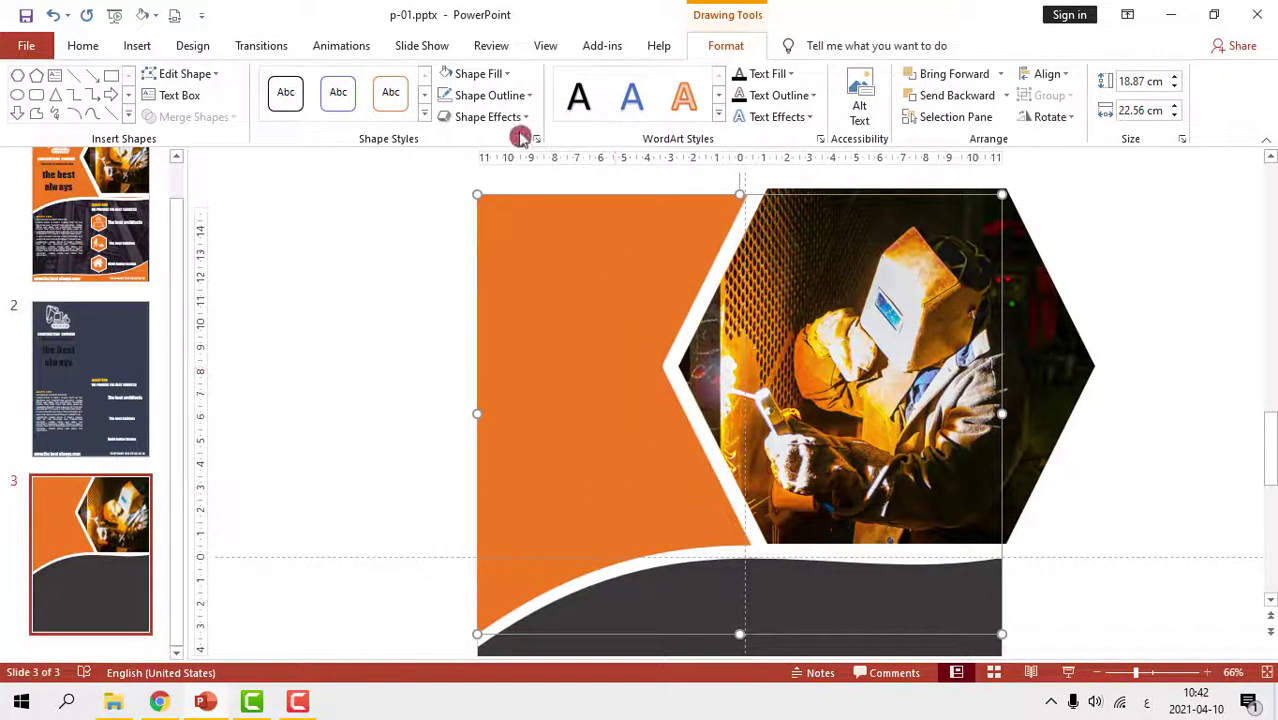
Give the orange swoop a bottom-offset outer shadow
click(501, 100)
click(503, 106)
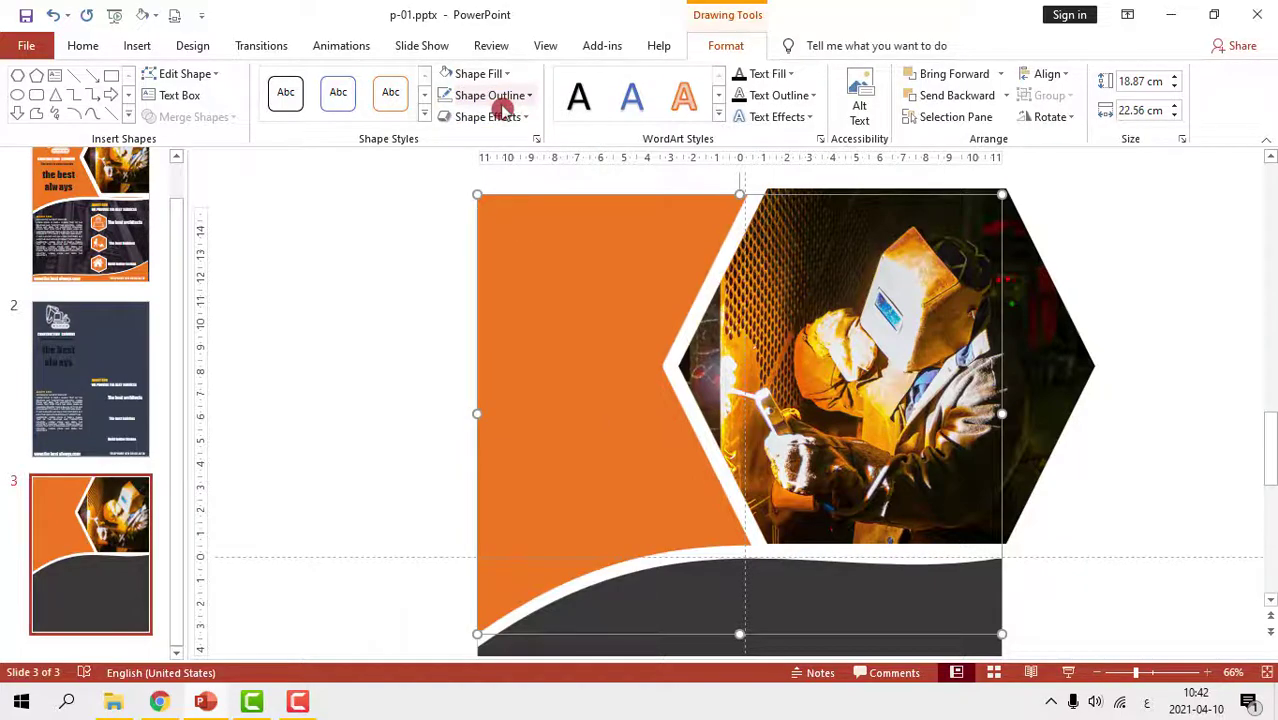
click(500, 117)
mouse_move(498, 196)
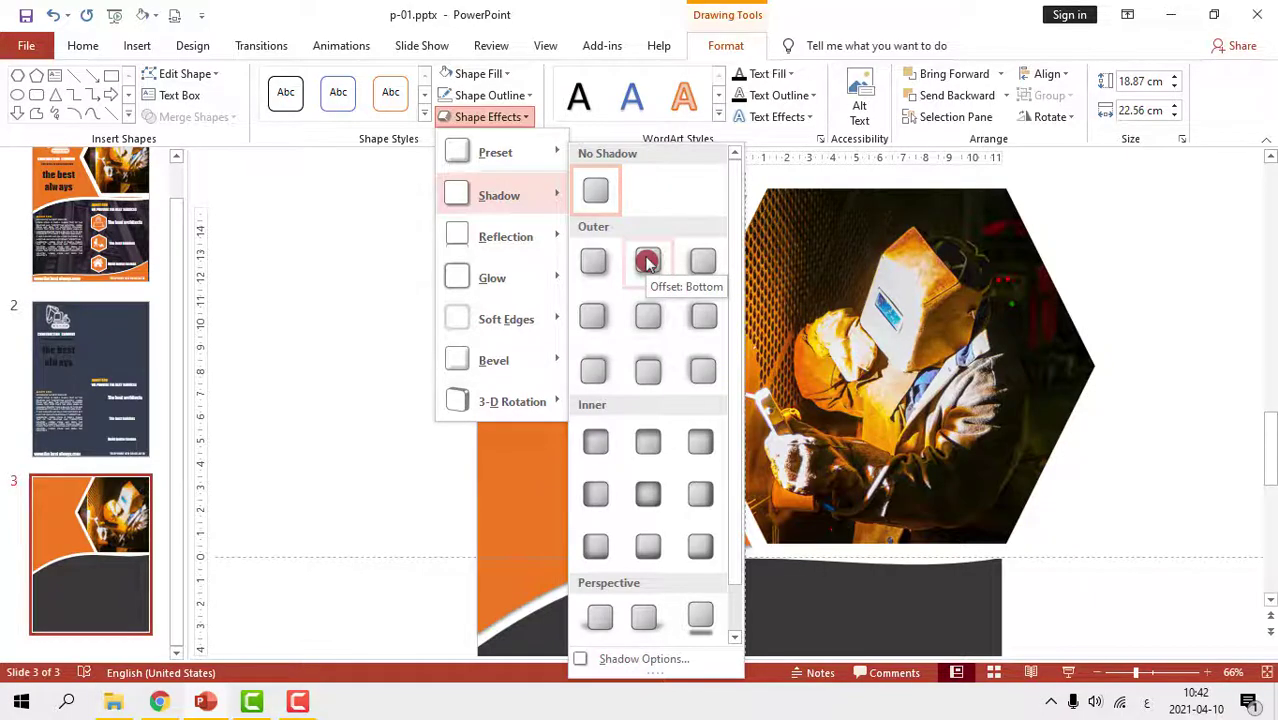
click(647, 262)
Raise the shadow size to 102% and move the orange shape up slightly
click(500, 118)
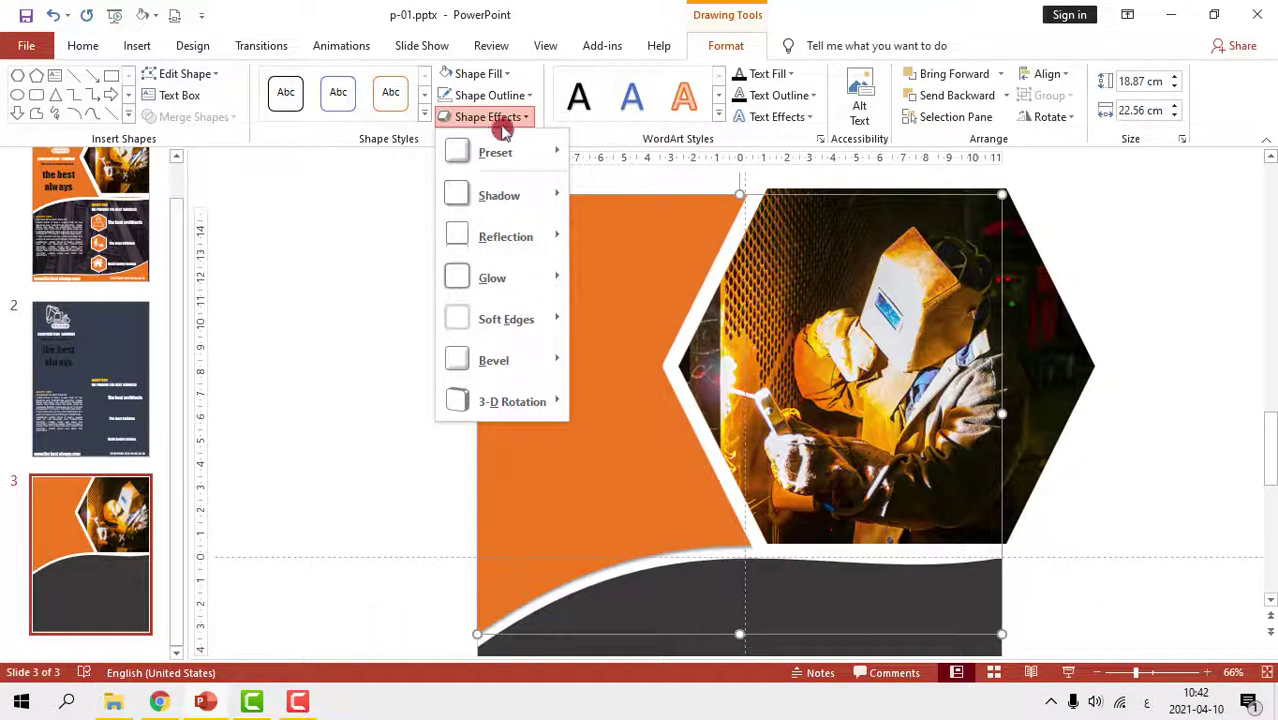
mouse_move(505, 195)
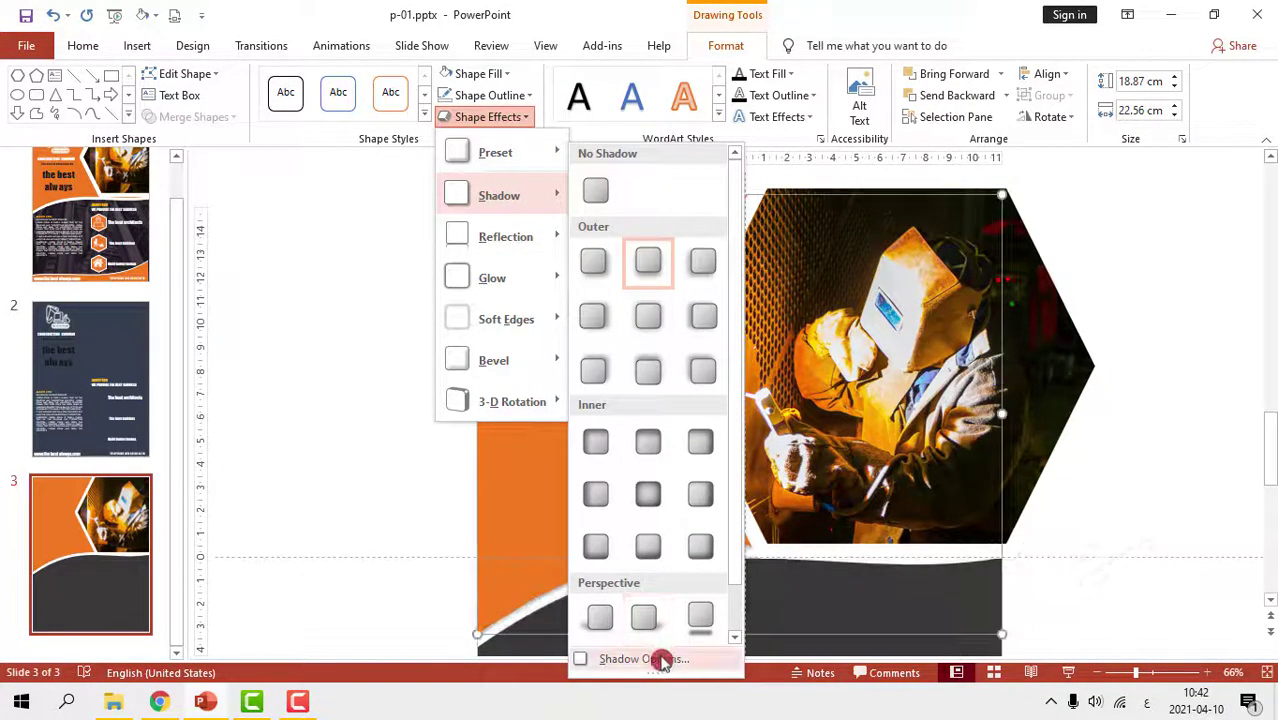
click(643, 659)
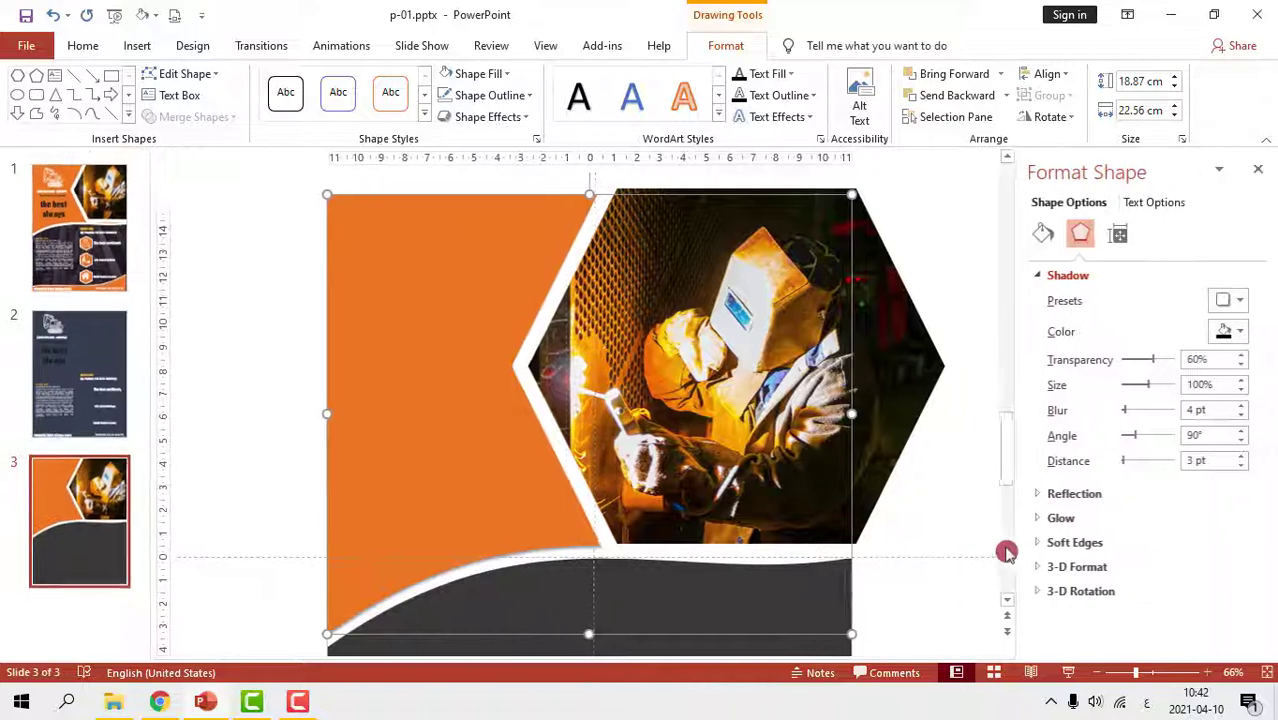
click(1243, 384)
click(1243, 384)
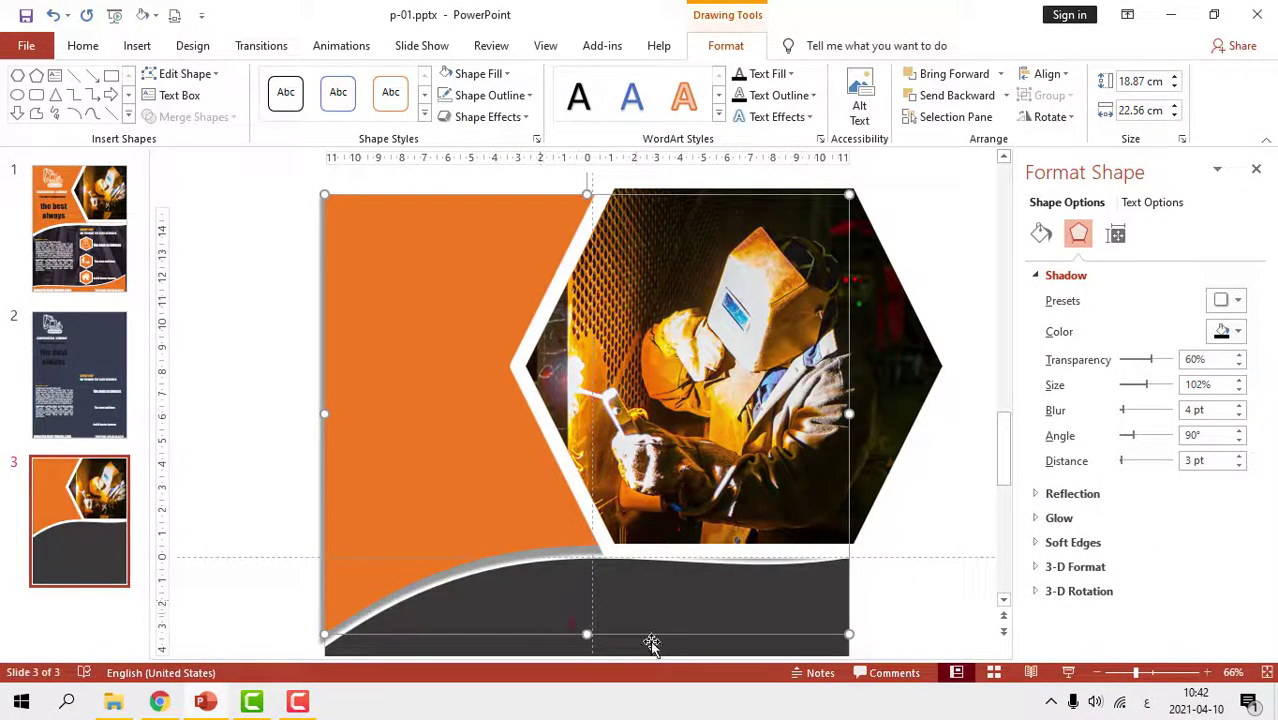
click(896, 614)
scroll(548, 597, up, 1)
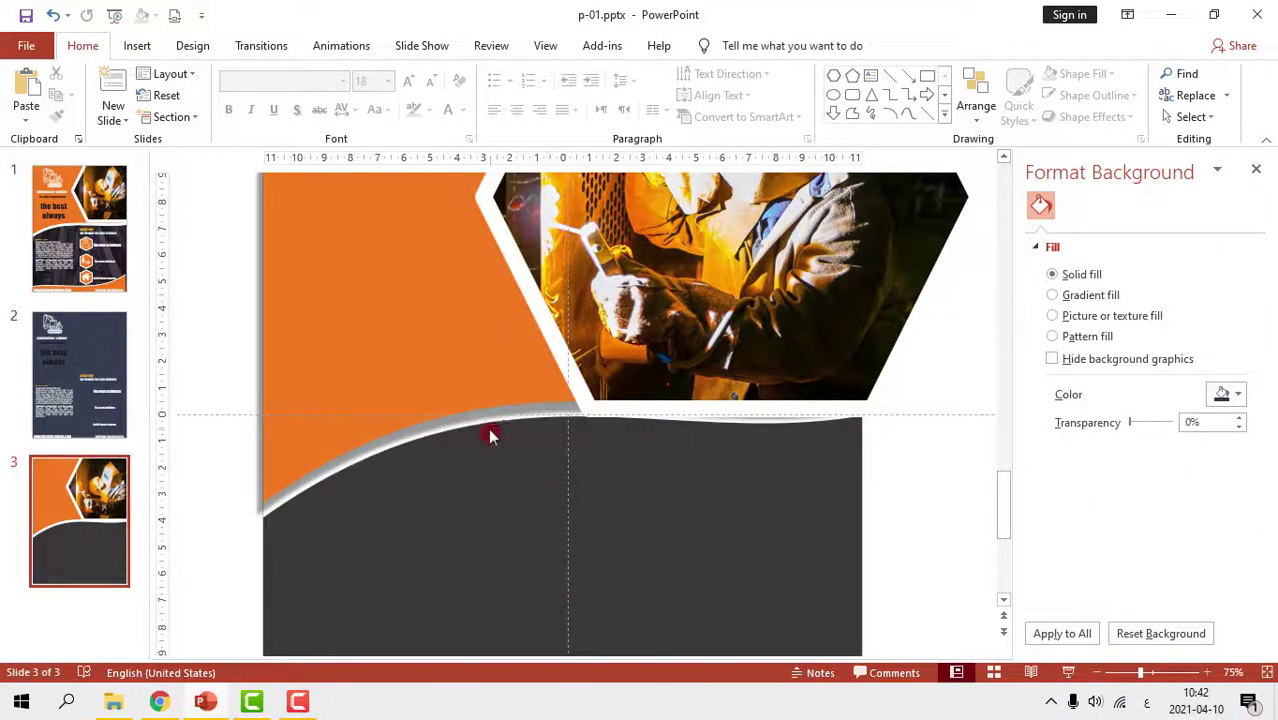
mouse_move(427, 390)
mouse_down()
mouse_move(430, 380)
mouse_move(414, 433)
mouse_up()
click(293, 493)
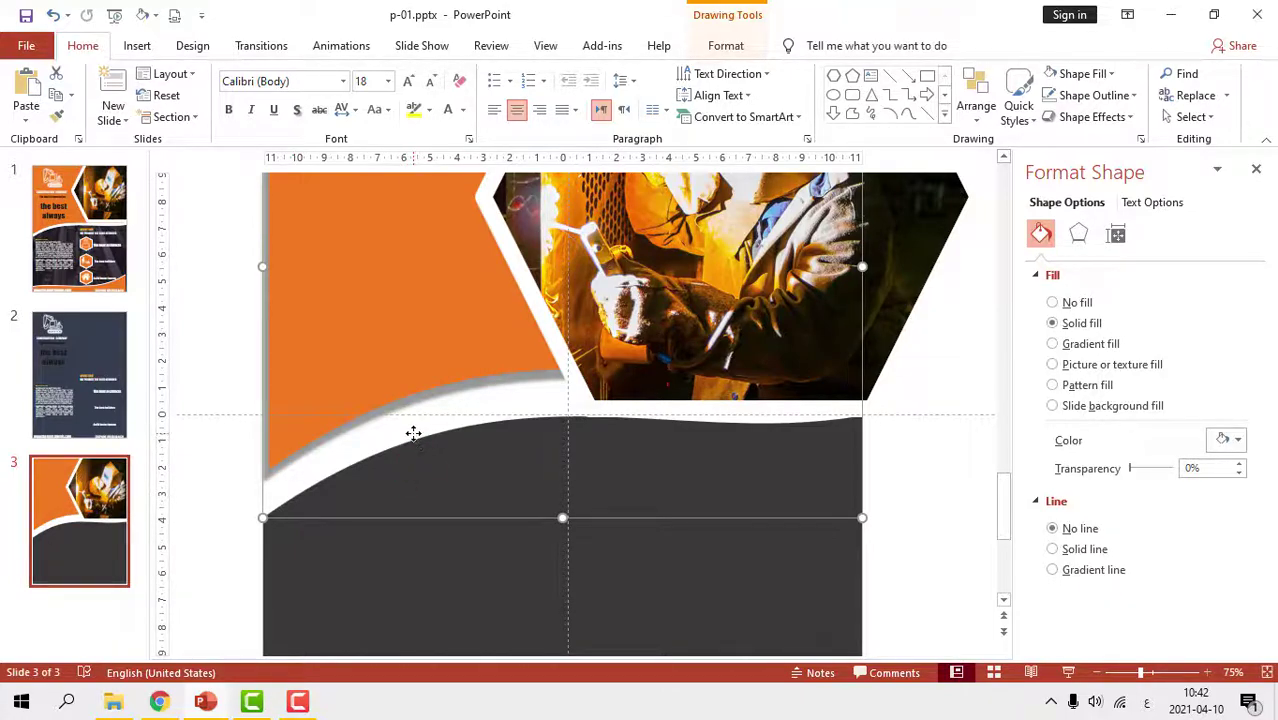
Give the dark lower curved shape an outer shadow at 102% size, then close the Format Shape pane
click(1090, 117)
click(1094, 195)
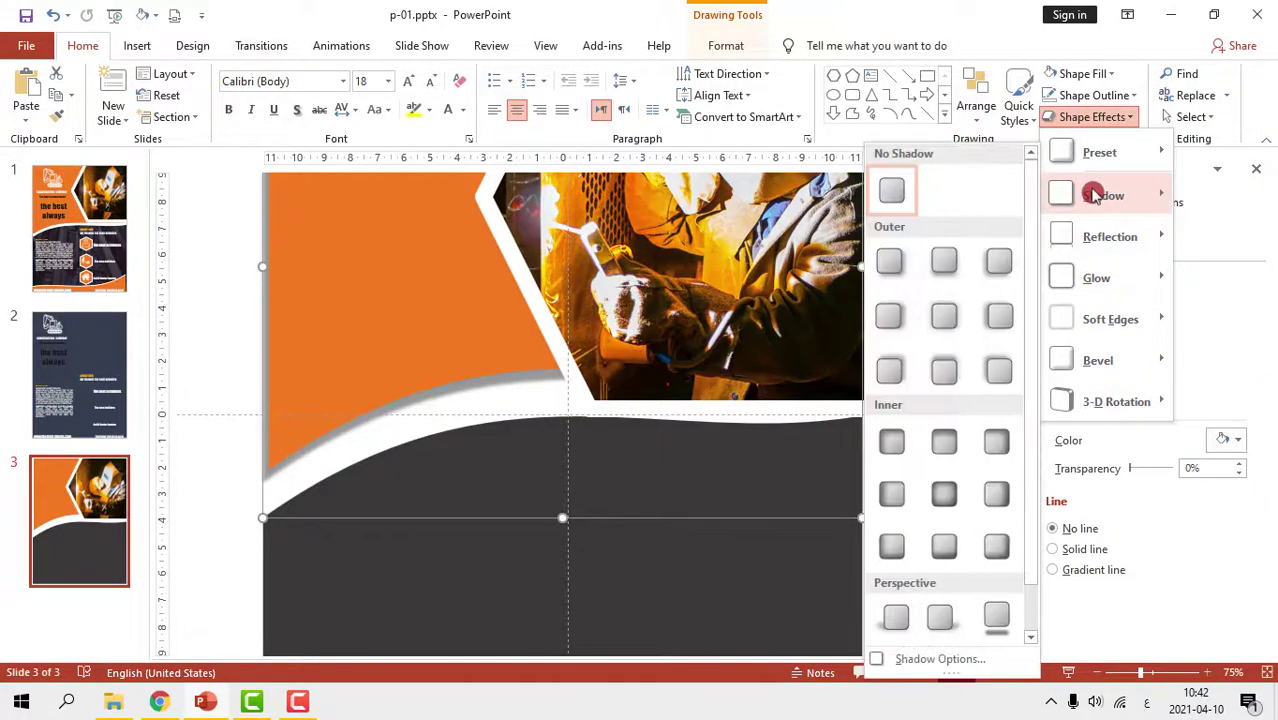
click(941, 260)
click(1090, 117)
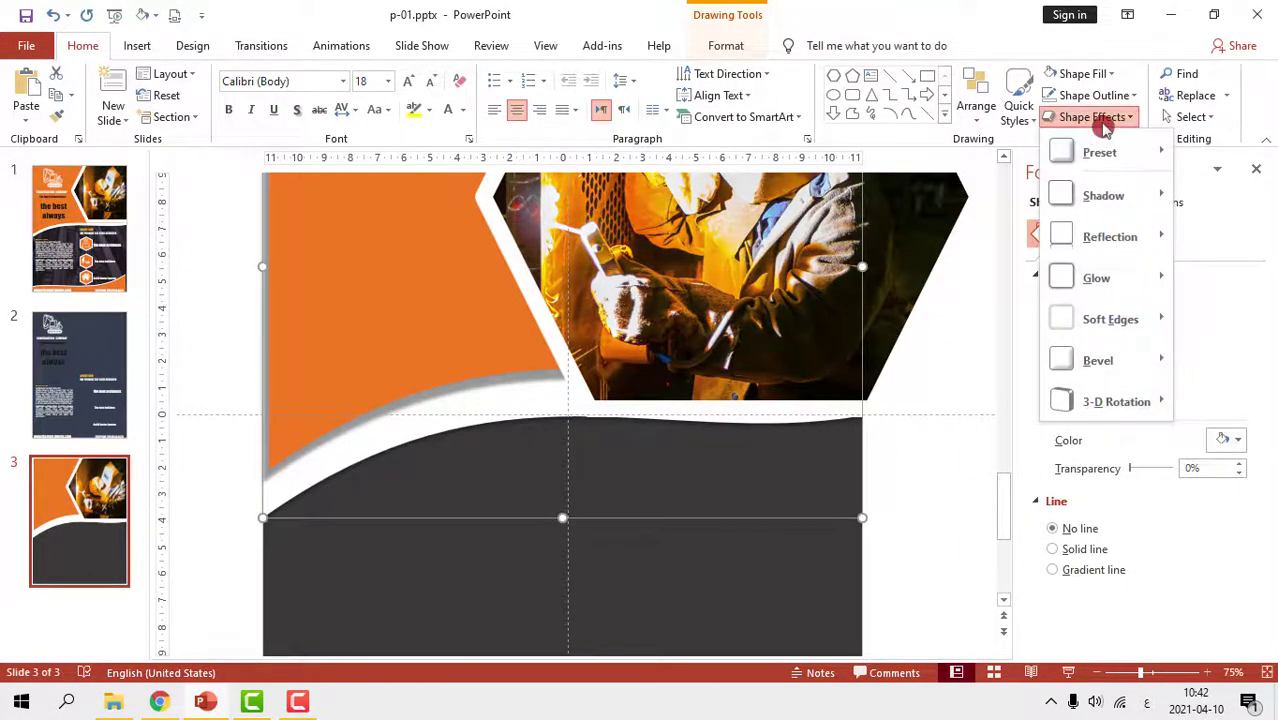
click(1104, 196)
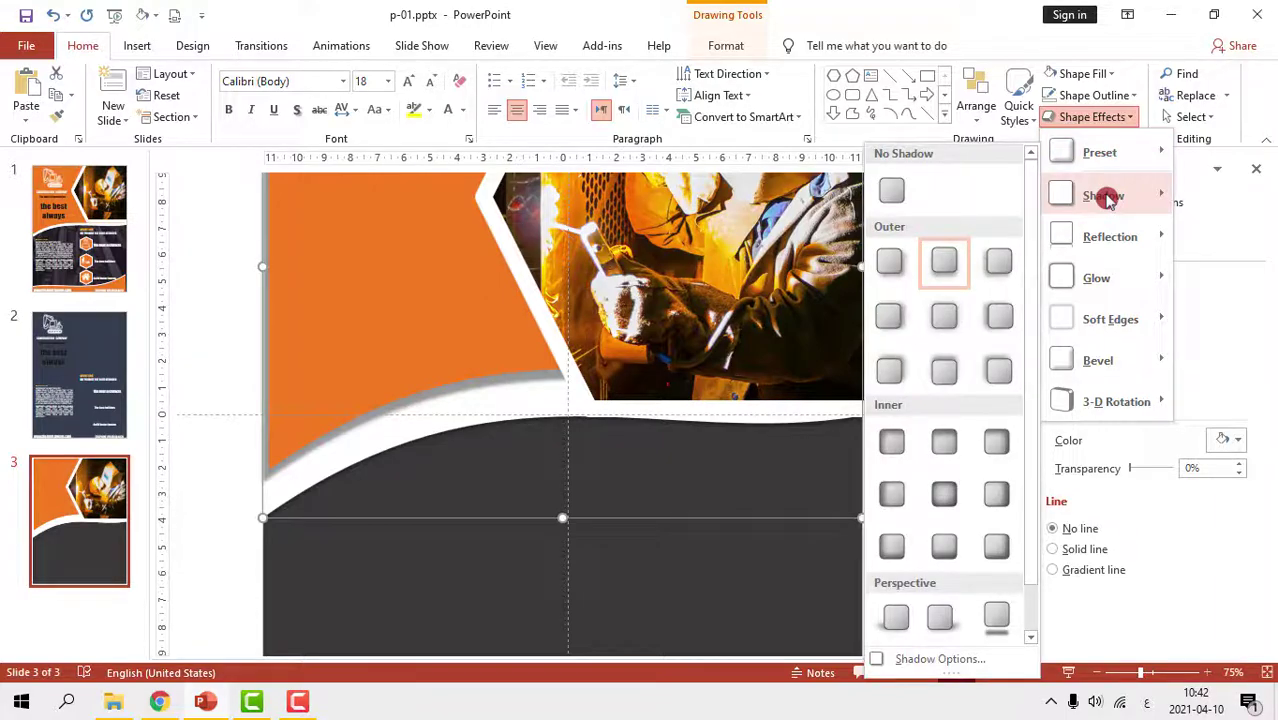
click(950, 659)
click(1240, 385)
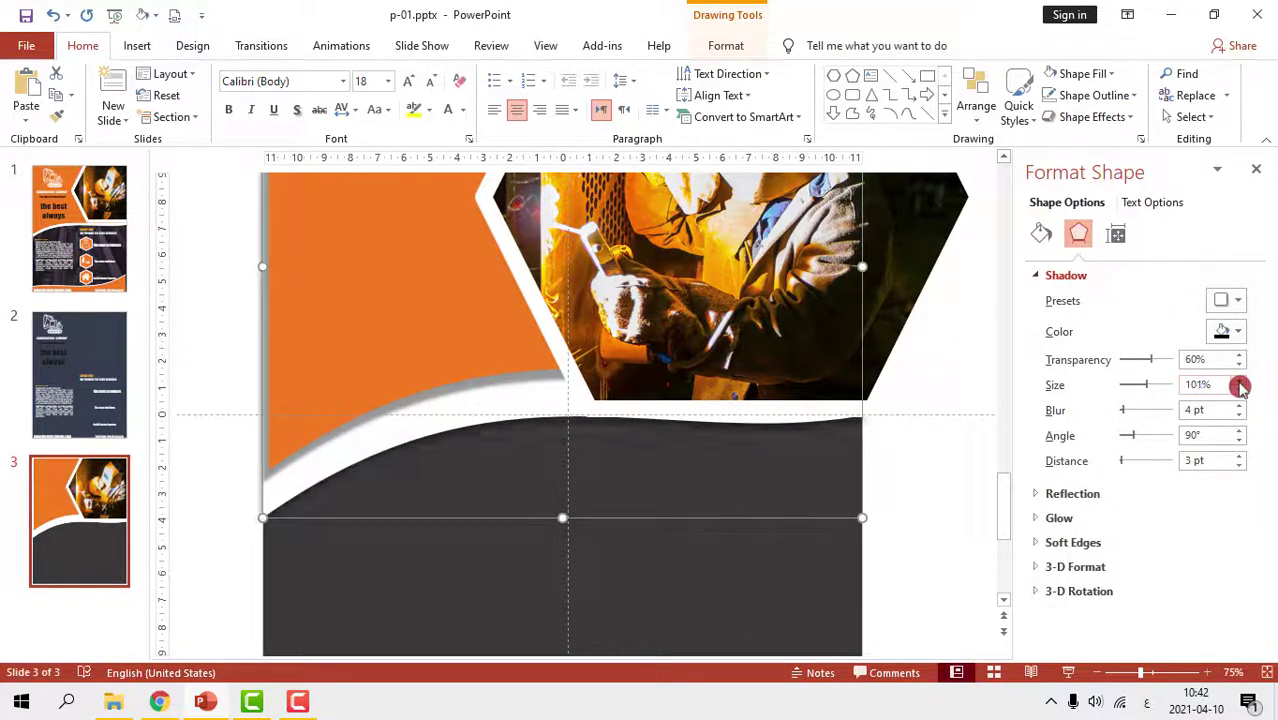
click(1256, 169)
drag(607, 328, 583, 341)
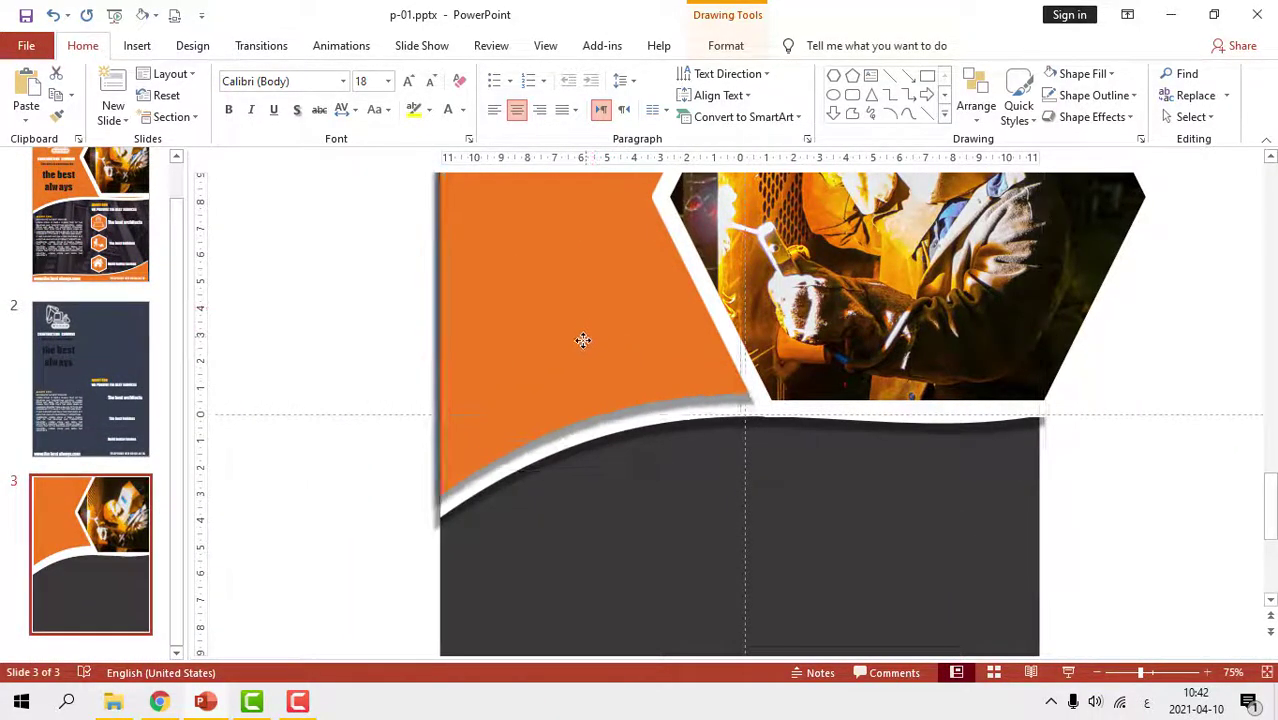
Nudge the welder photo down one step and check it in full-screen preview
click(583, 341)
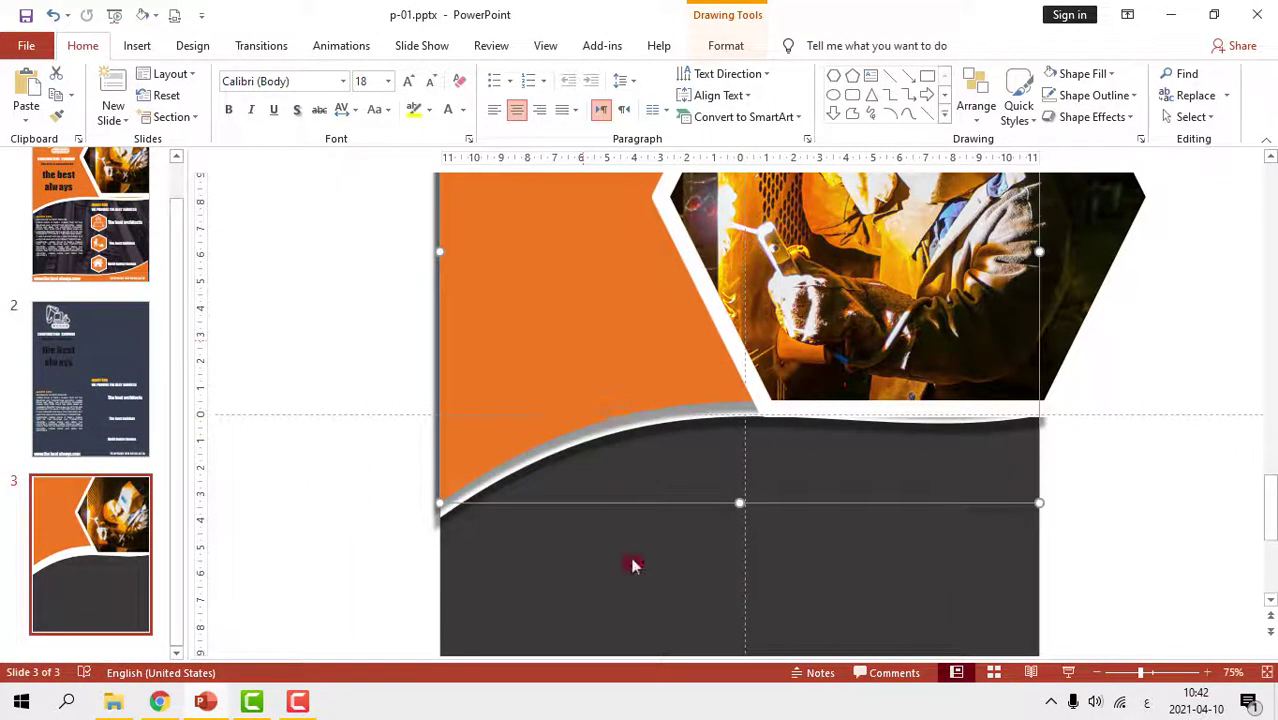
click(649, 608)
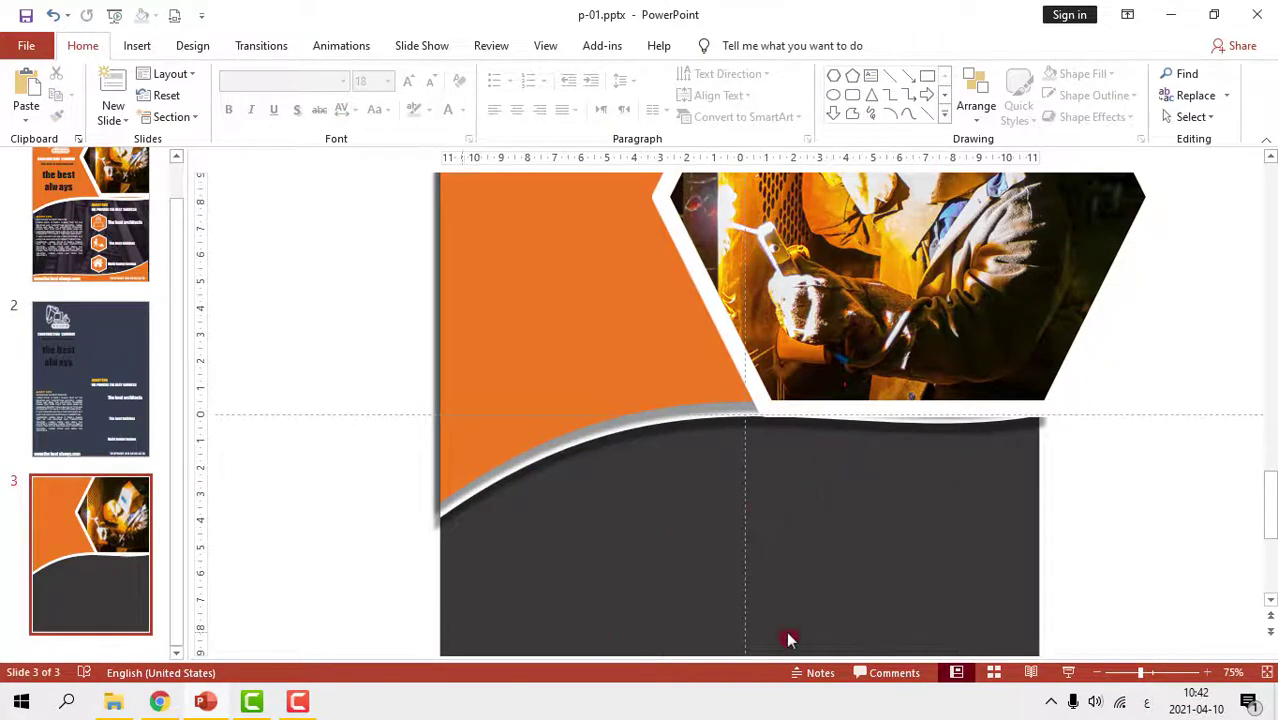
click(1068, 679)
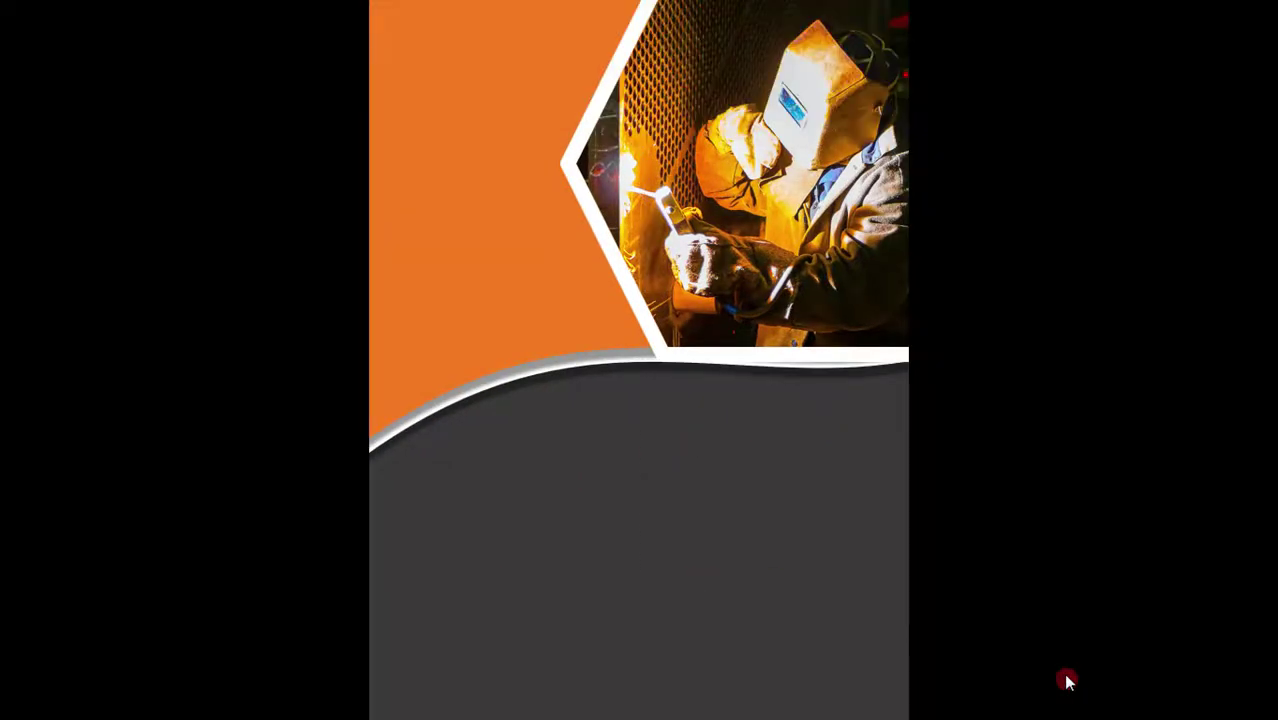
key(Escape)
click(927, 362)
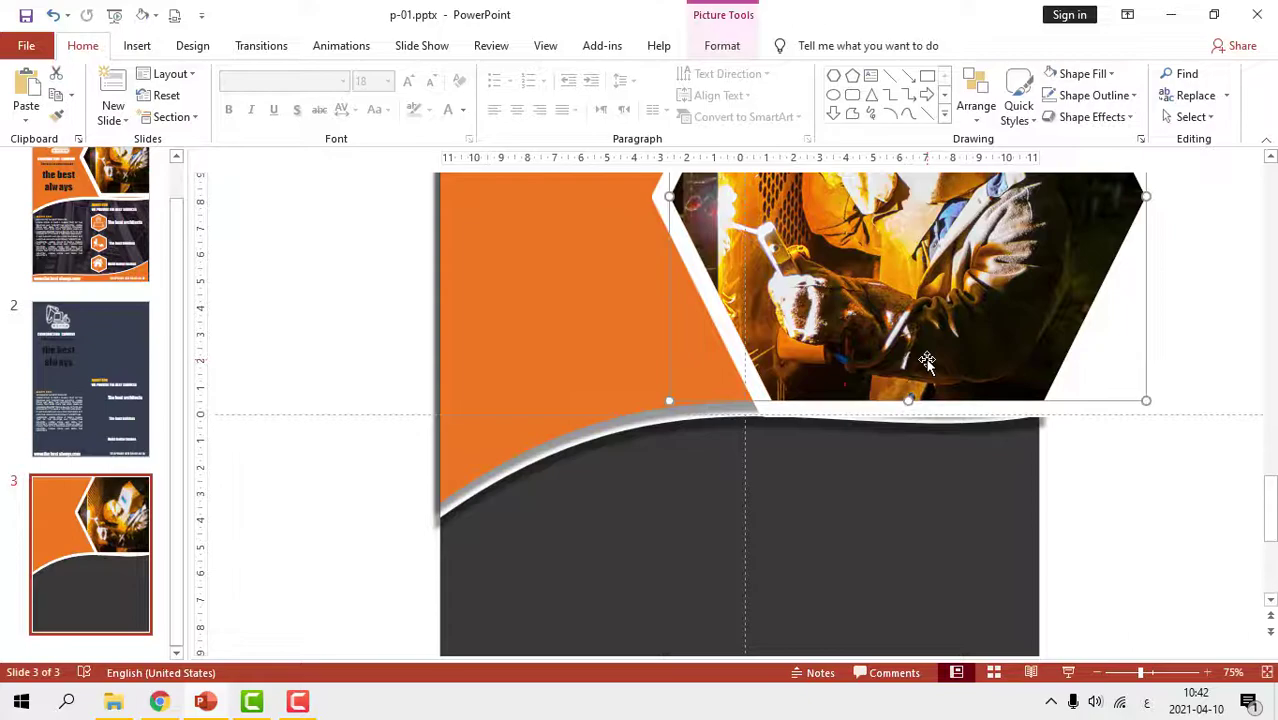
key(Down)
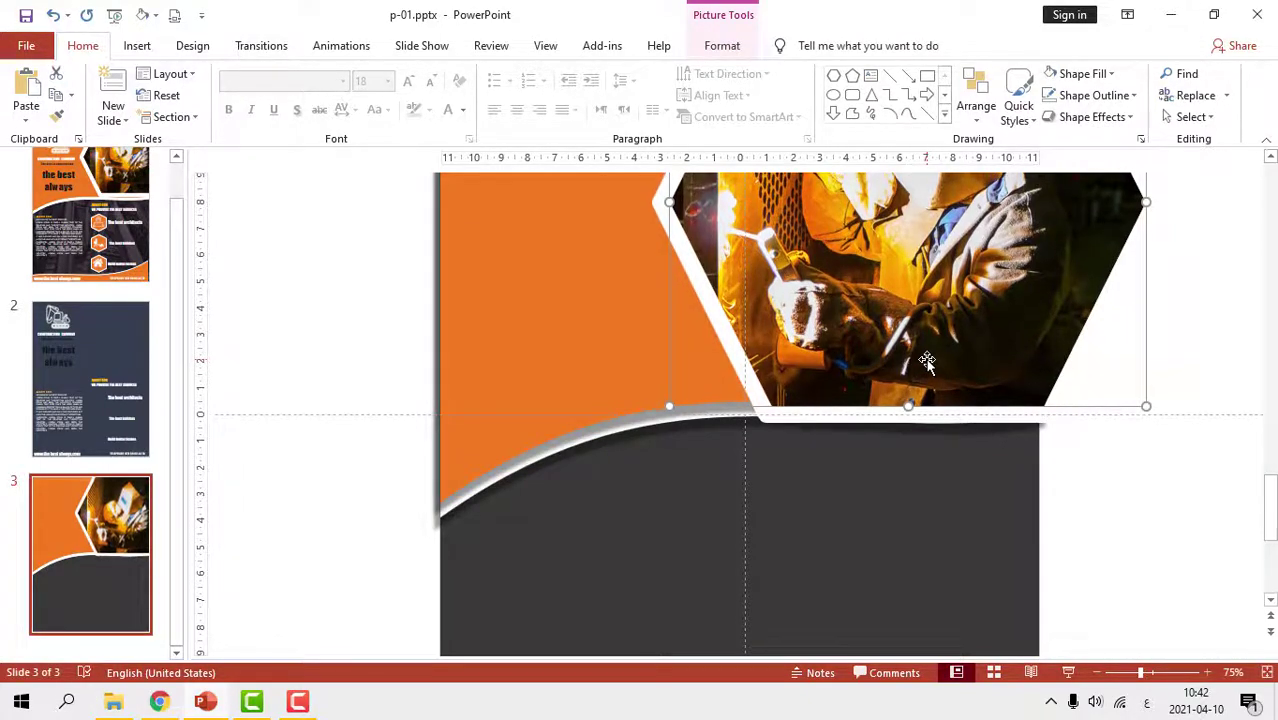
click(1069, 677)
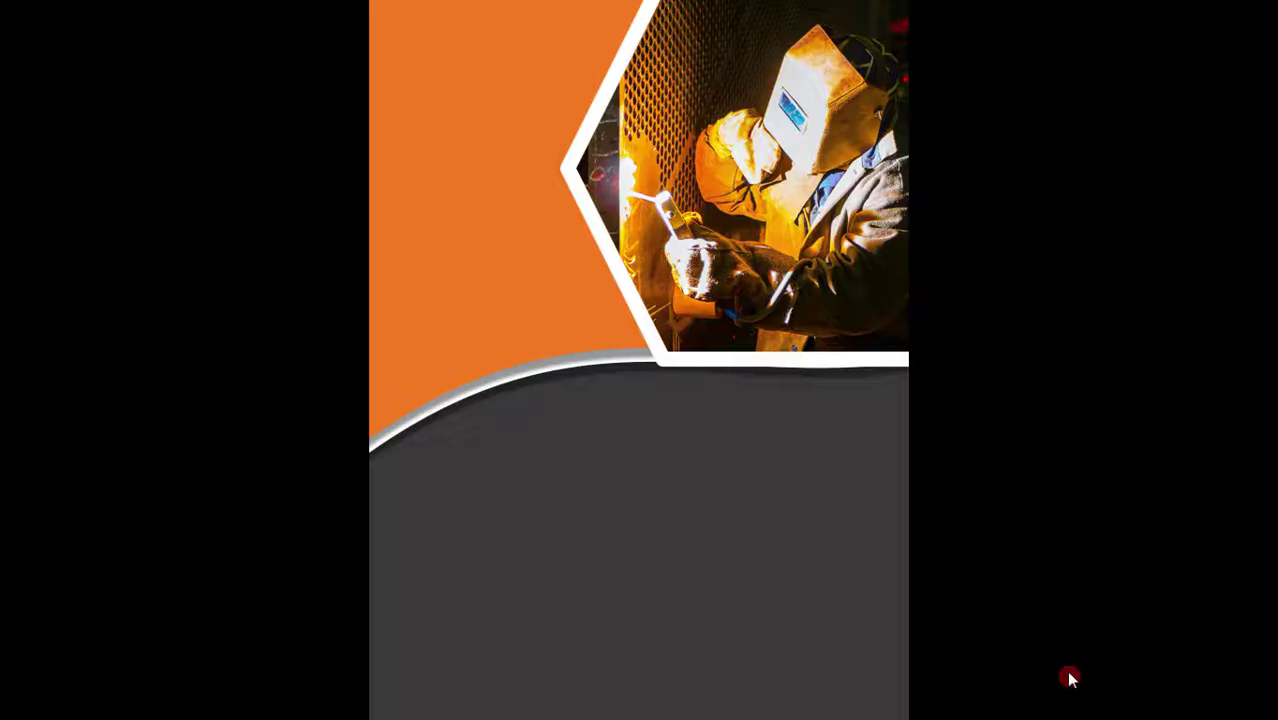
key(Escape)
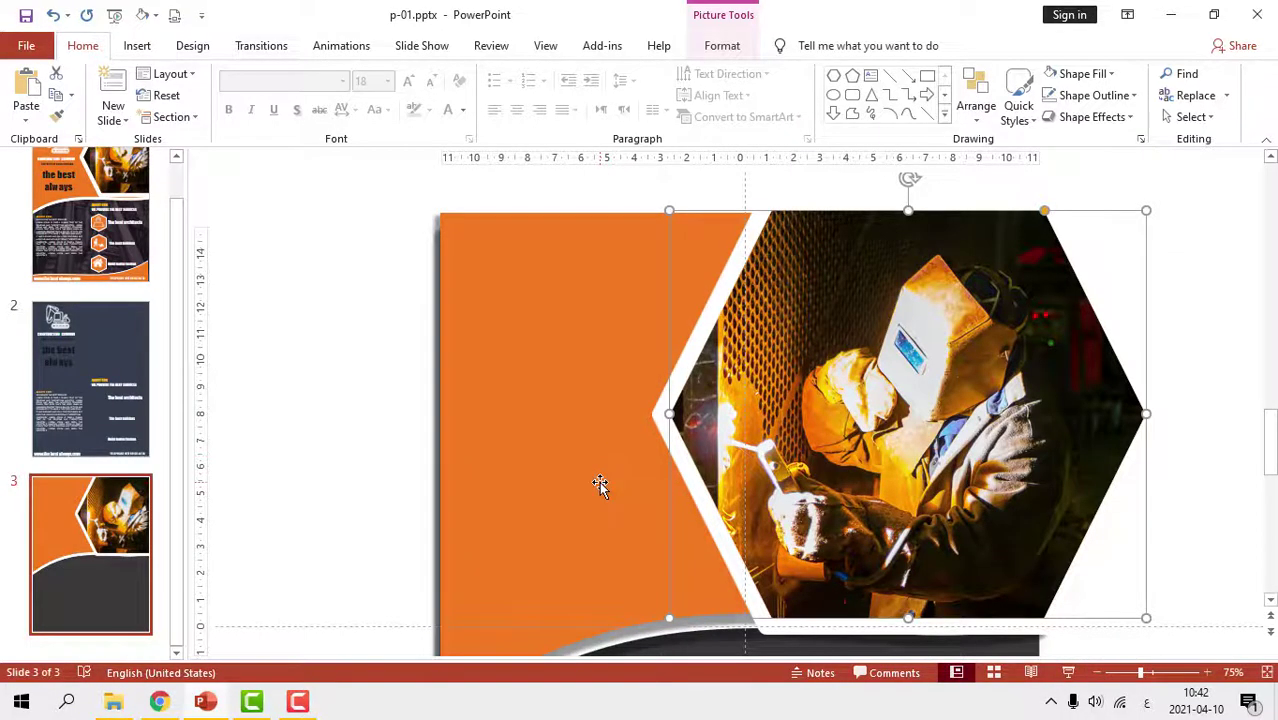
Nudge the orange rectangle up two steps and check the result full screen
click(598, 509)
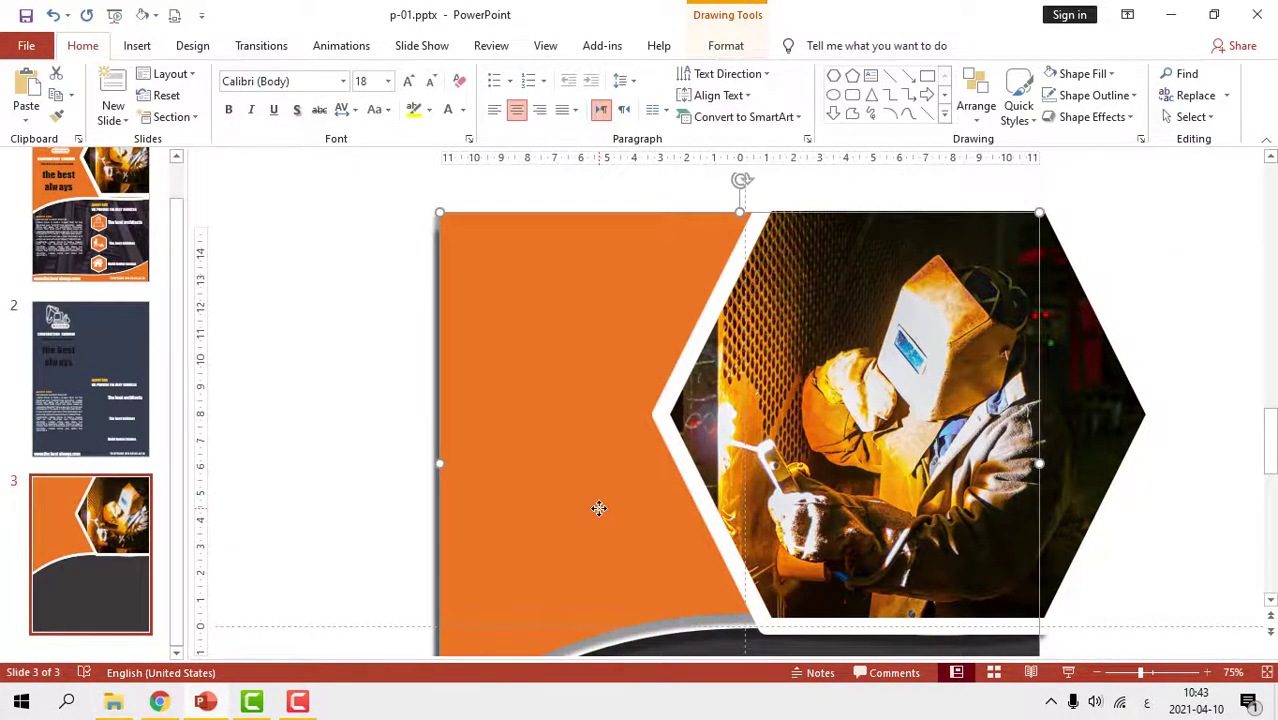
key(Up)
key(Up)
key(Up)
key(Up)
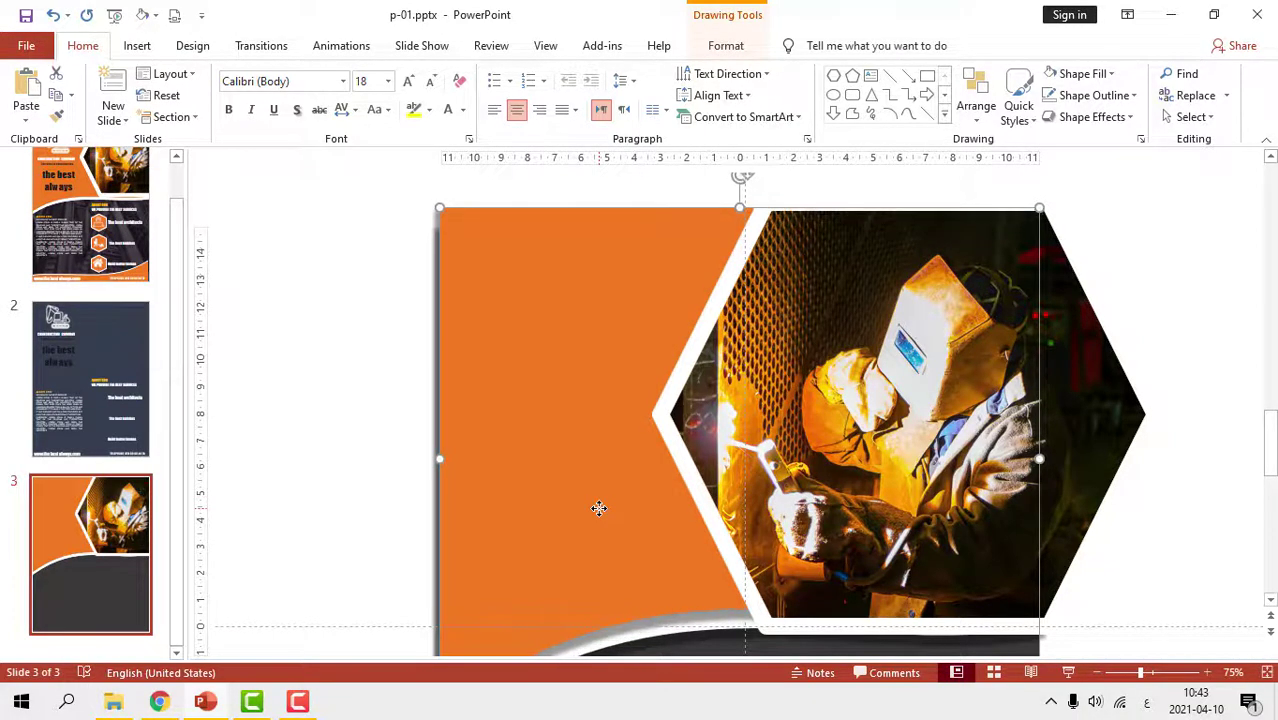
key(Up)
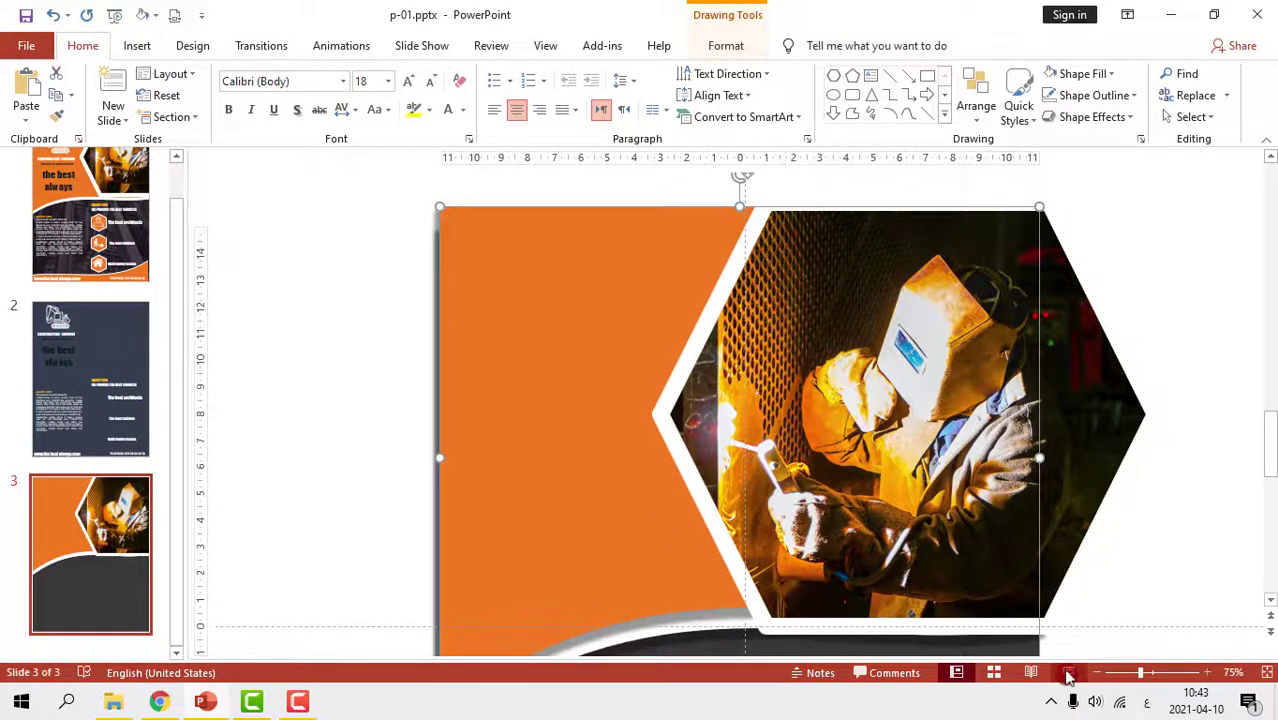
click(1069, 673)
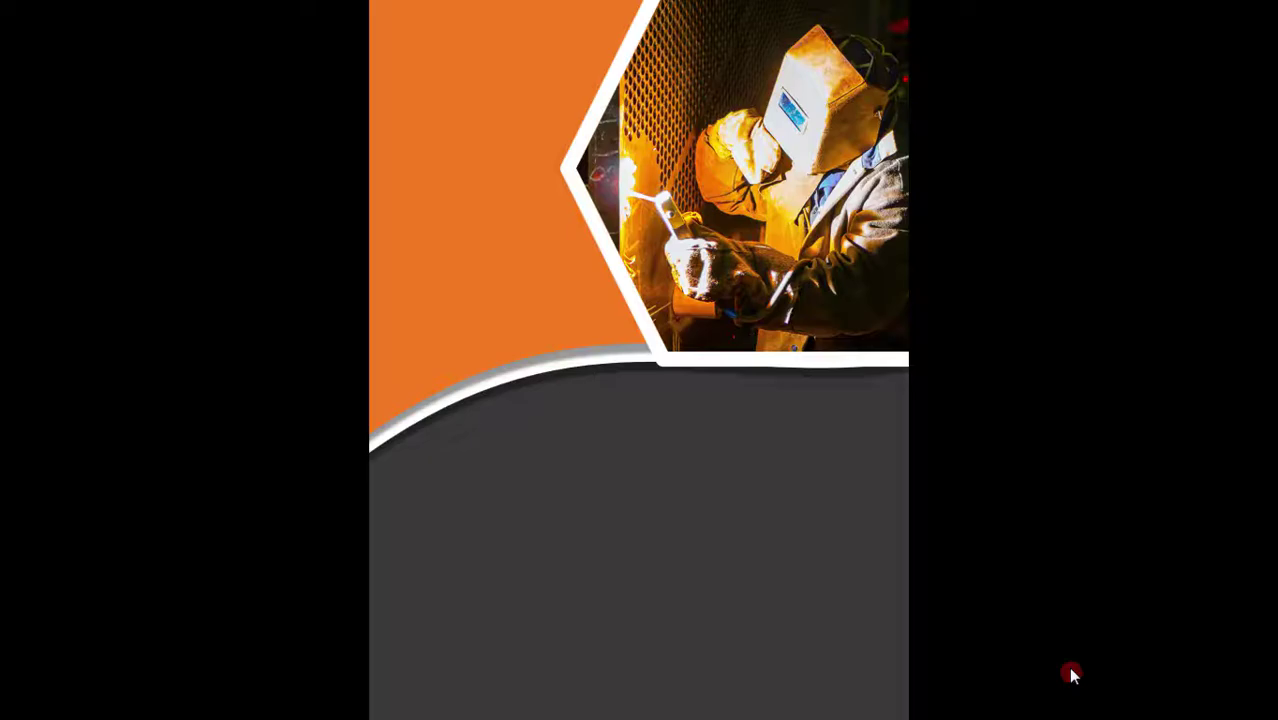
key(Escape)
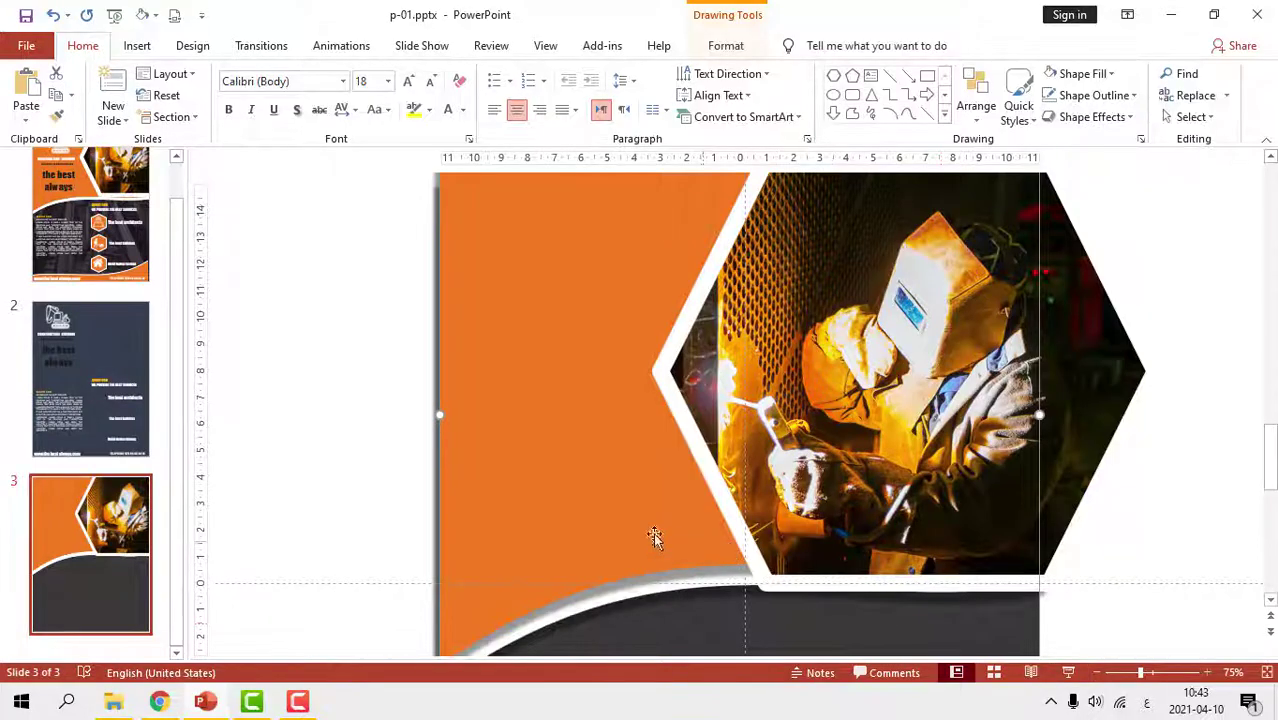
Bring the excavator logo, CONSTRUCTION COMPANY, tagline and 'the best always' from slide 2 onto slide 3's orange panel
click(95, 370)
click(522, 282)
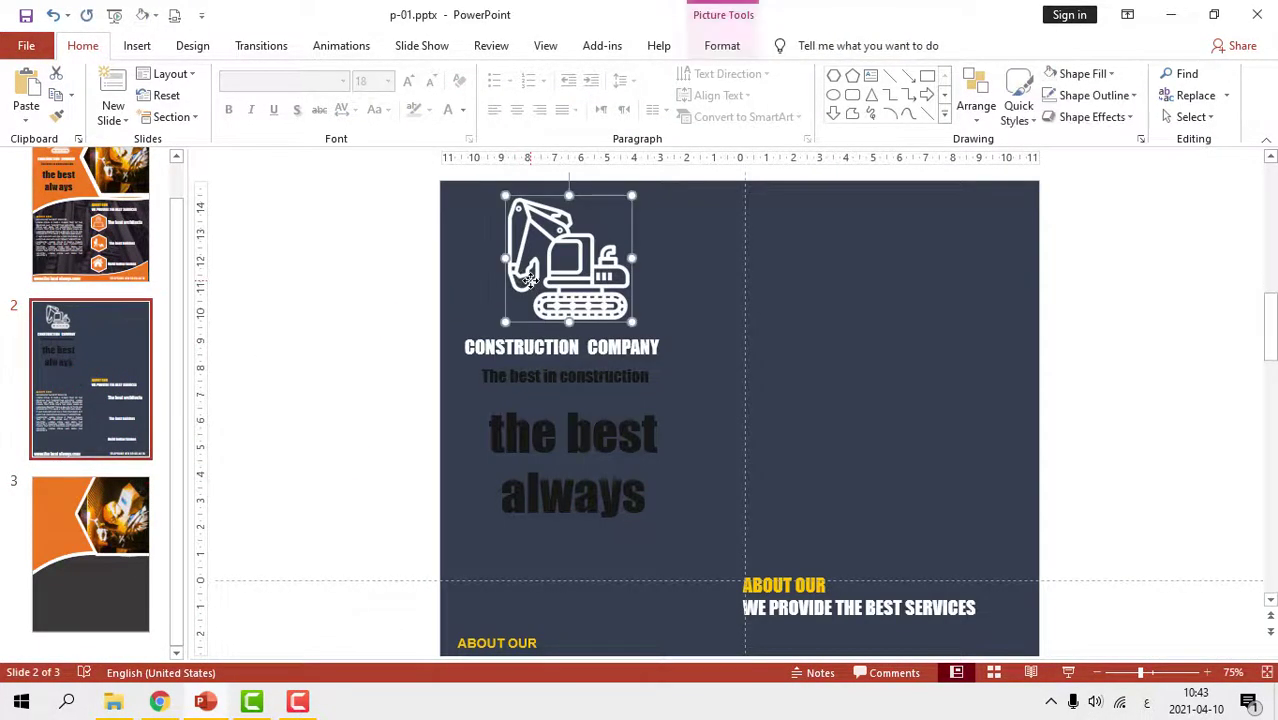
shift+click(560, 347)
shift+click(566, 376)
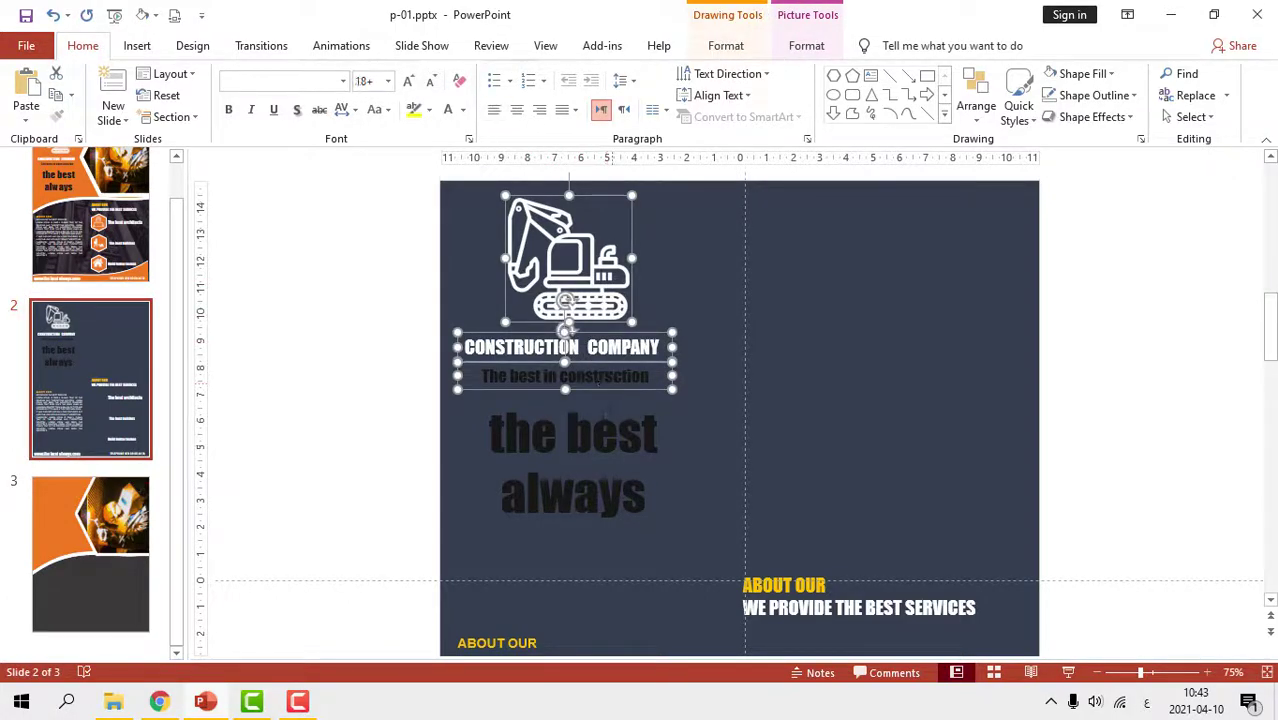
shift+click(612, 445)
click(69, 510)
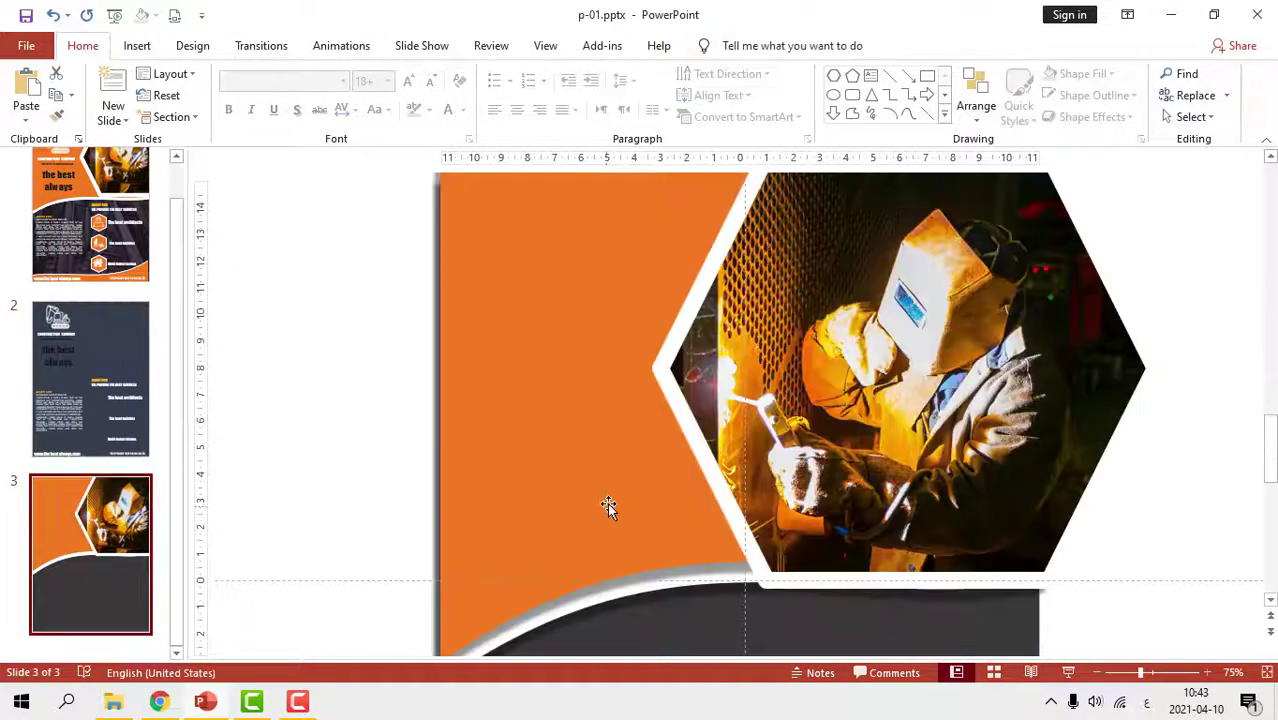
key(ctrl+v)
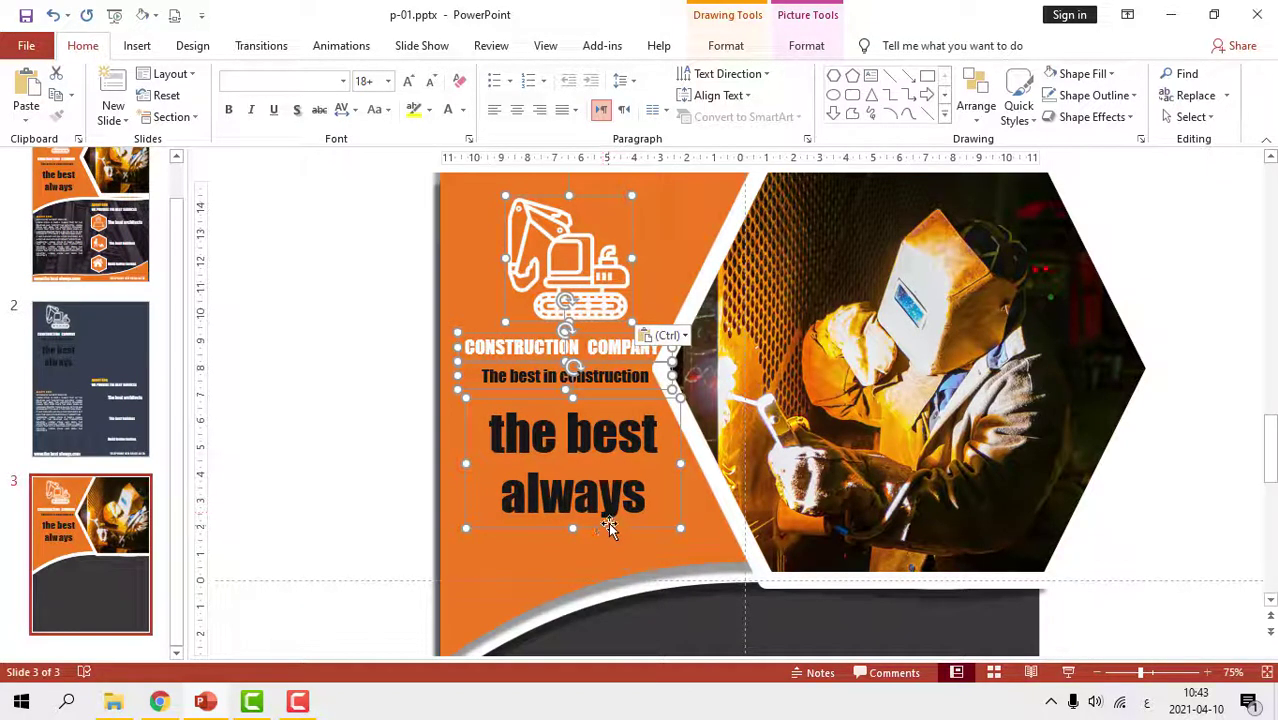
drag(609, 526, 598, 506)
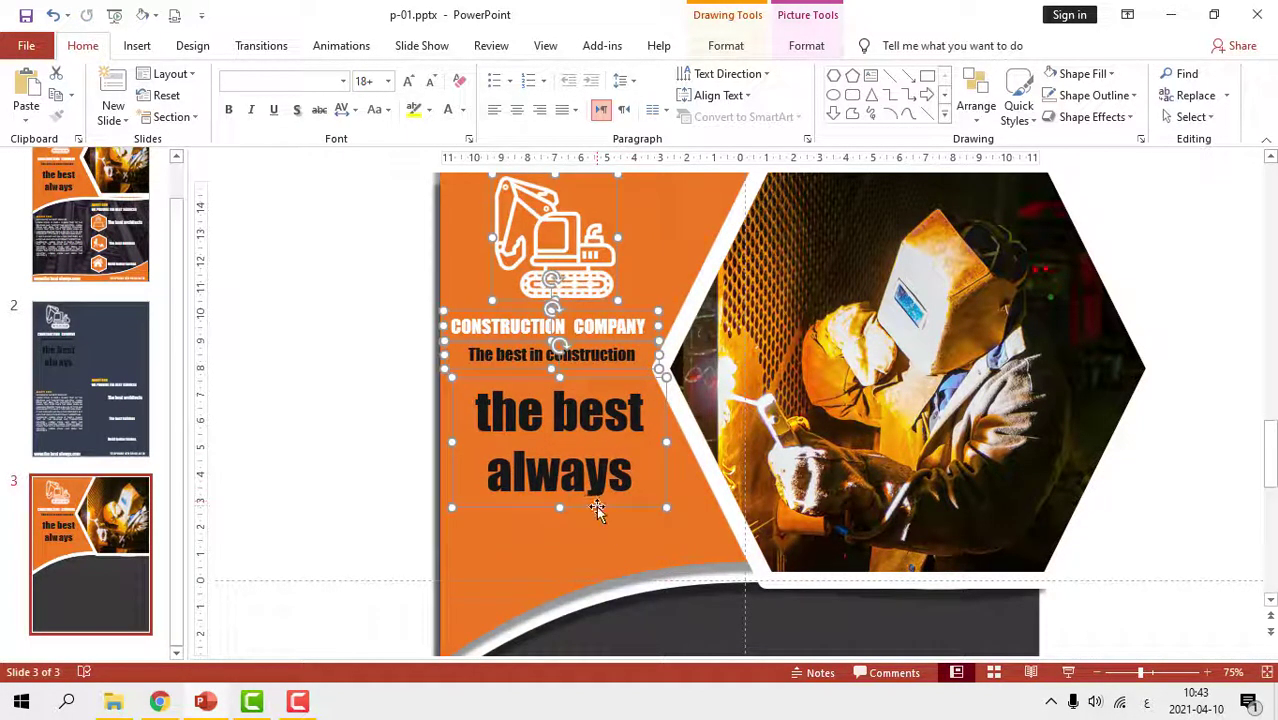
Nudge the pasted logo and headings down three steps, checking in full-screen preview
click(1068, 674)
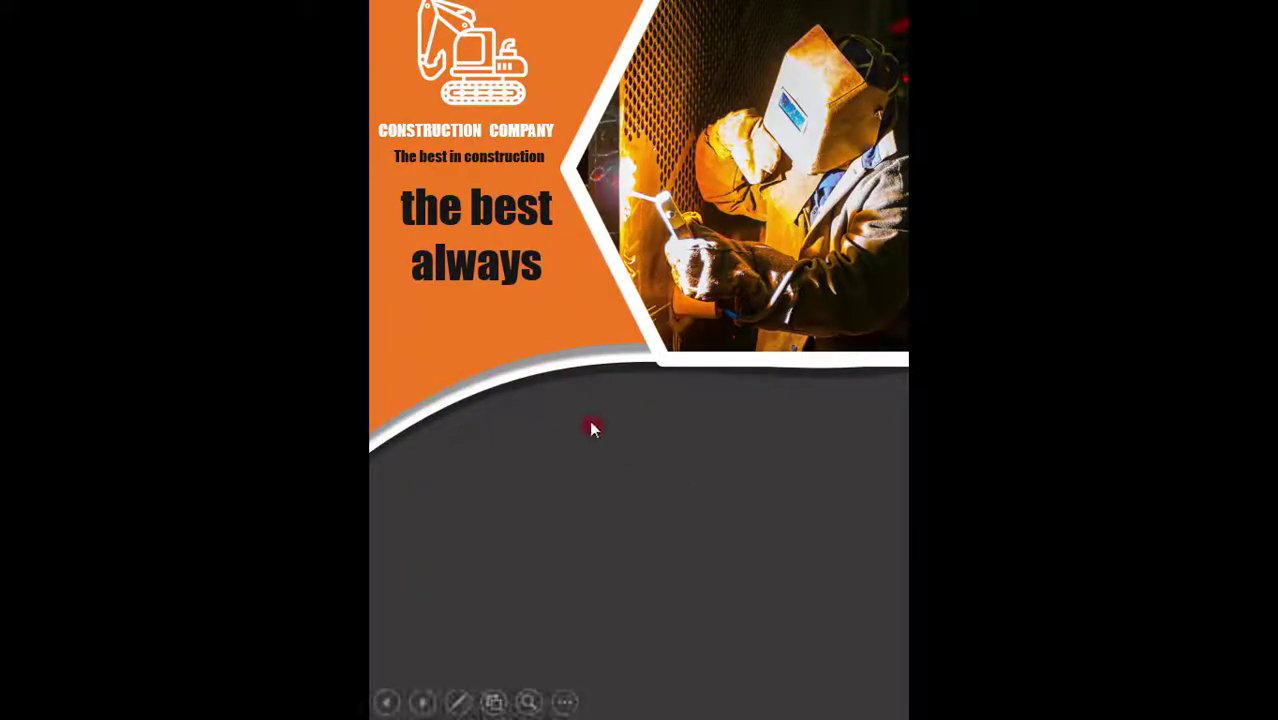
key(Escape)
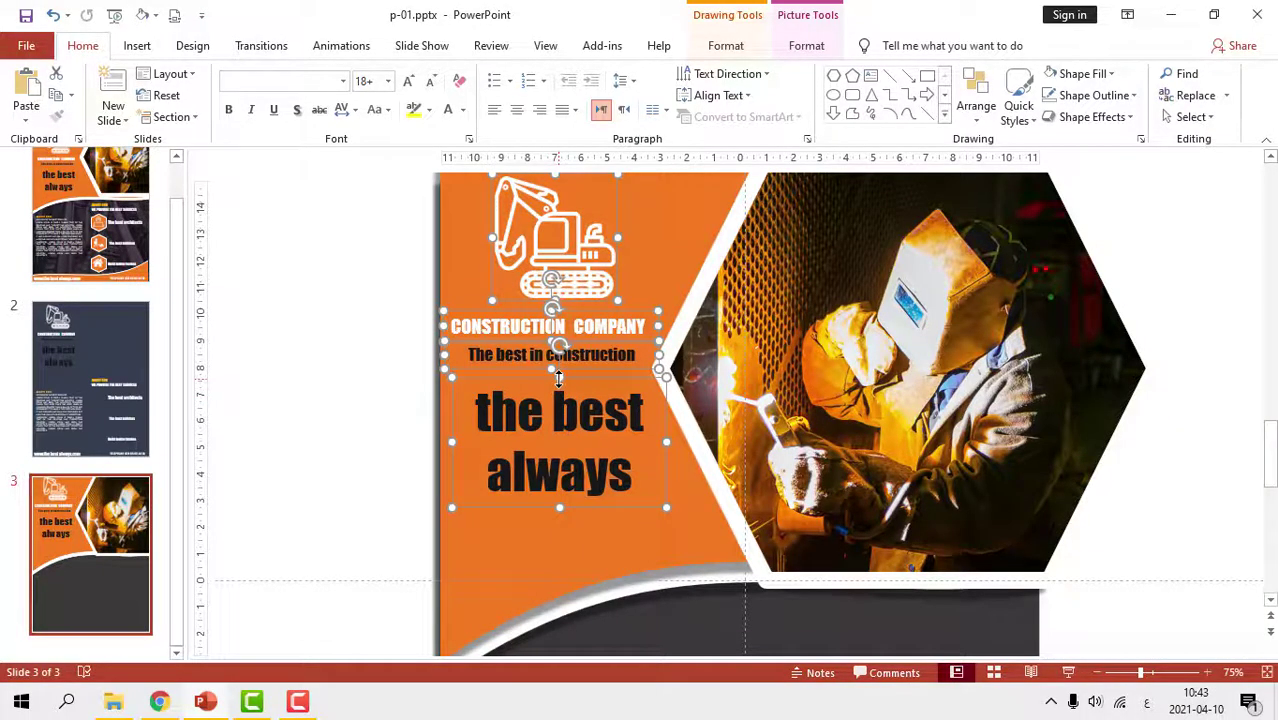
key(Down)
key(Down)
key(Down)
key(Down)
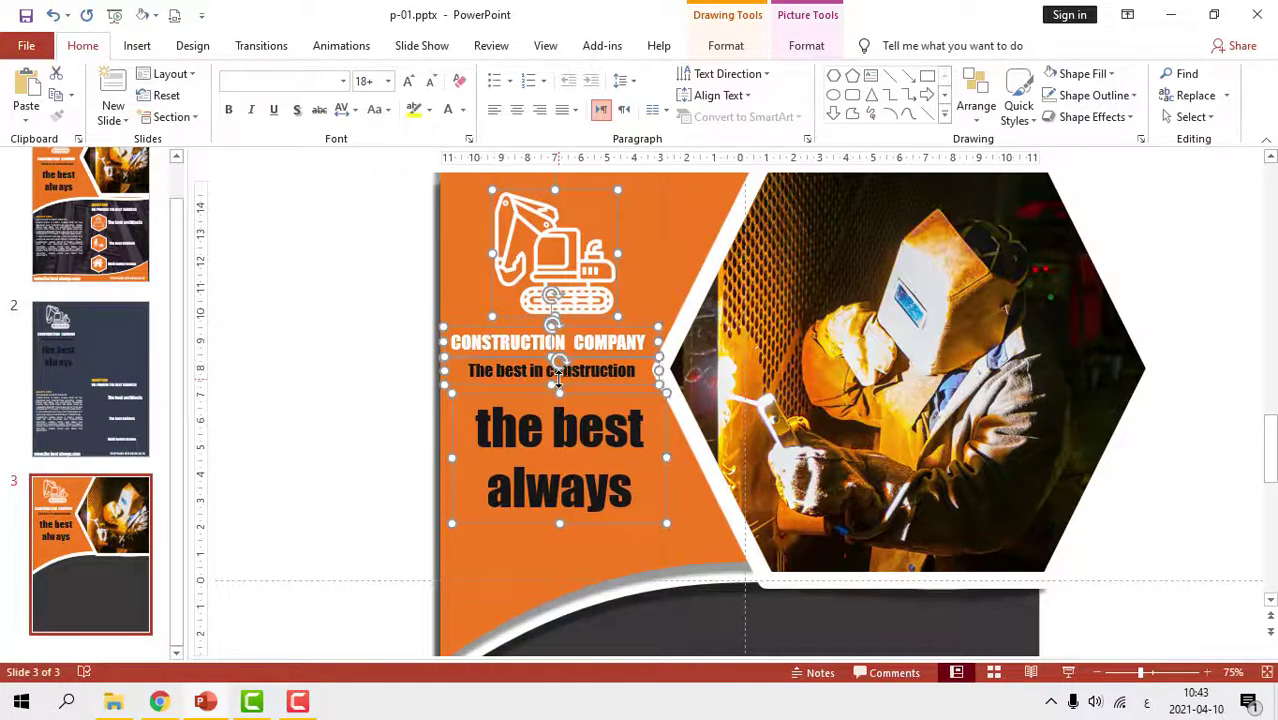
key(Down)
key(Down)
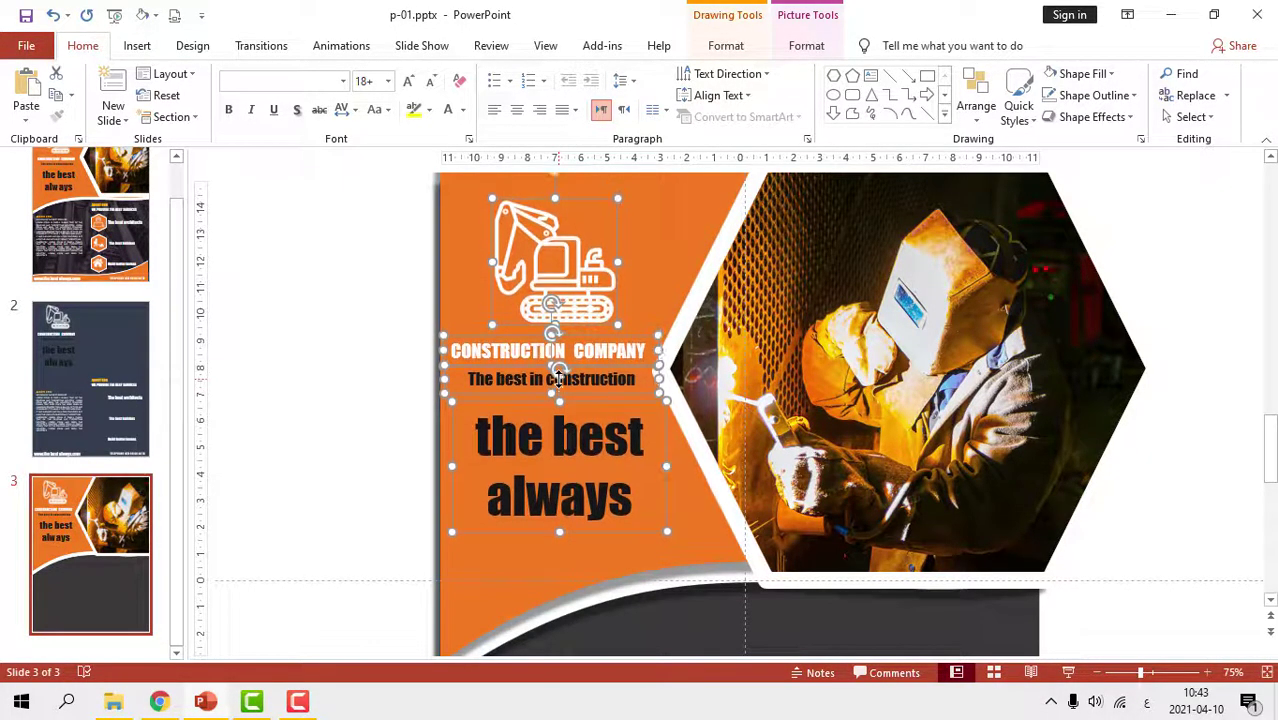
key(Down)
key(Down)
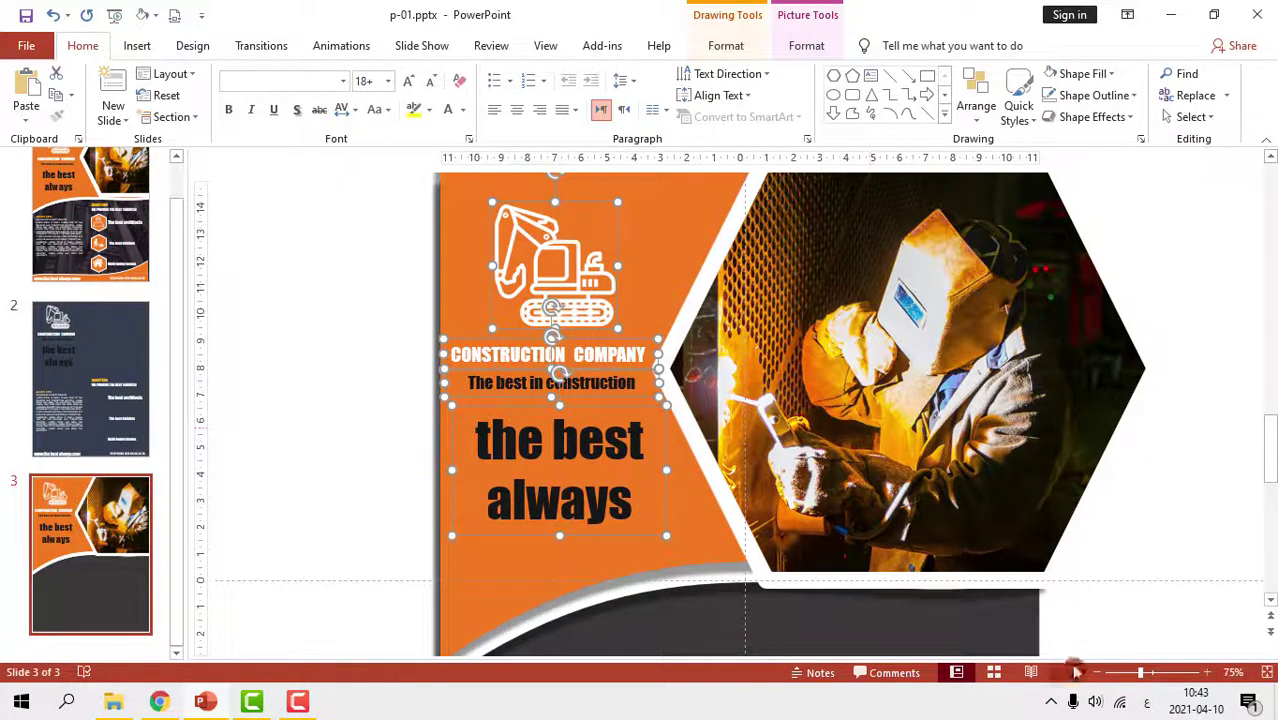
click(1069, 673)
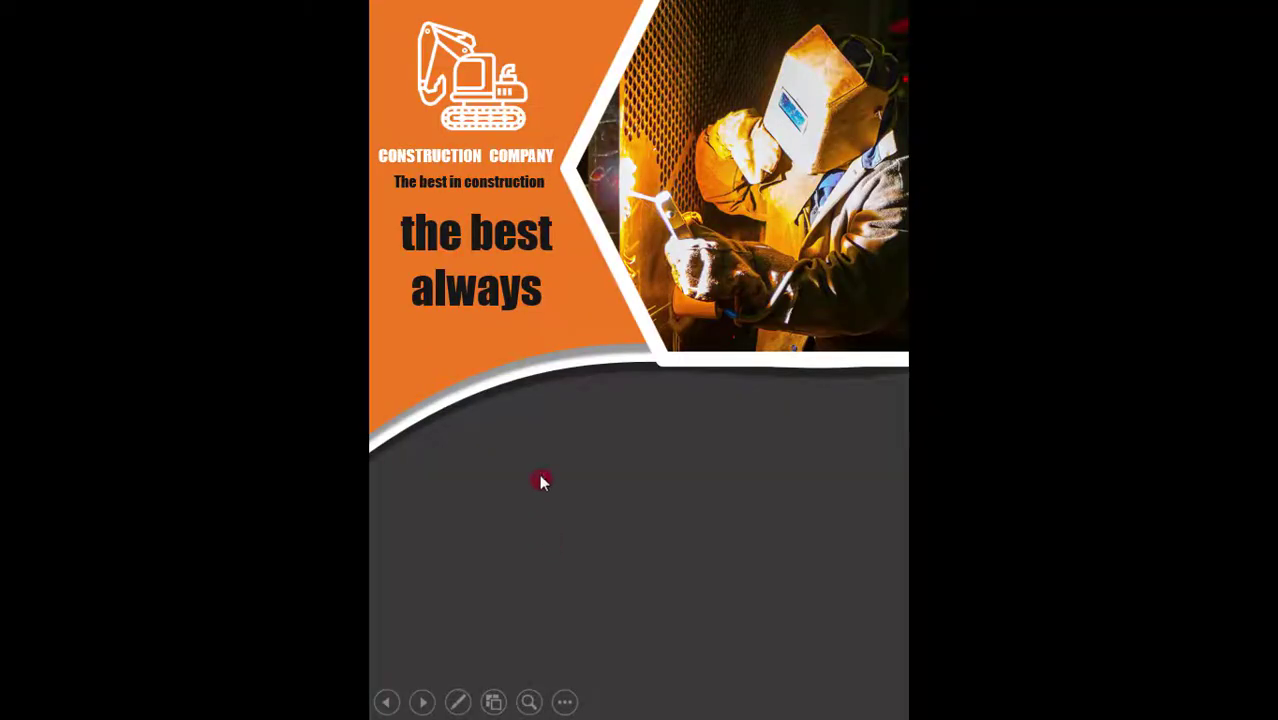
key(Escape)
Move the 'the best always' text box slightly lower
click(528, 499)
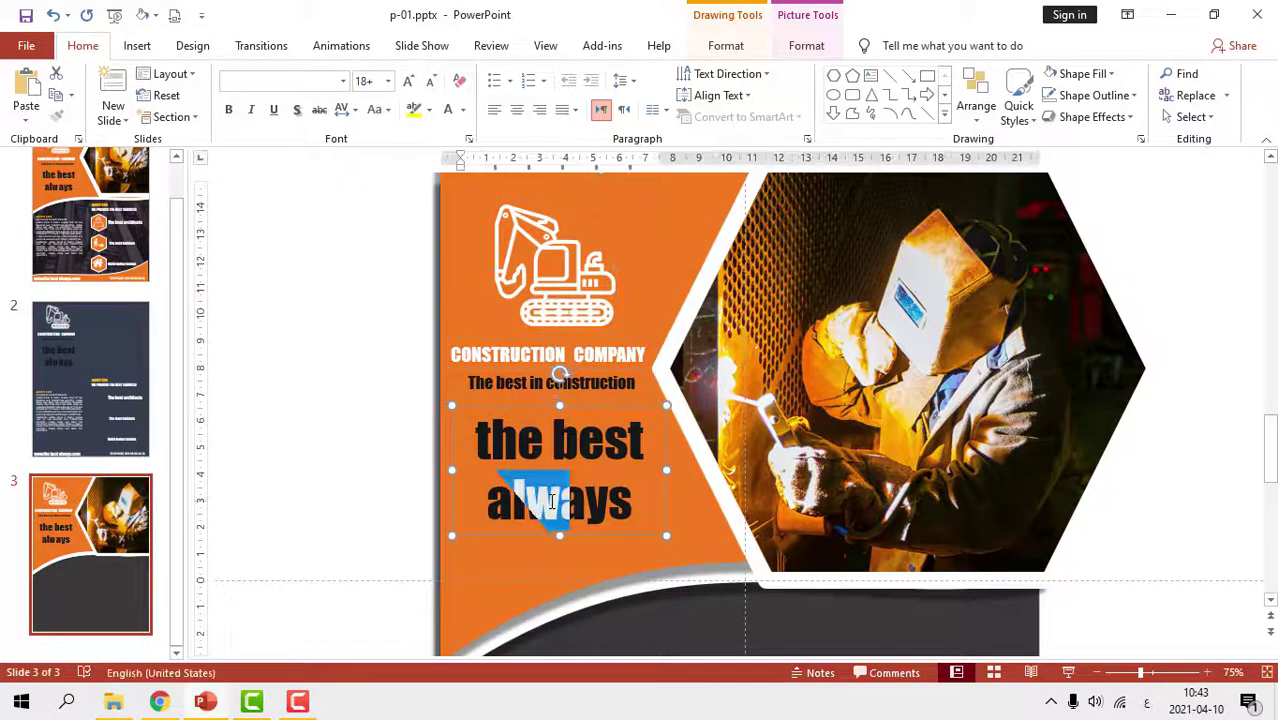
click(331, 481)
click(600, 530)
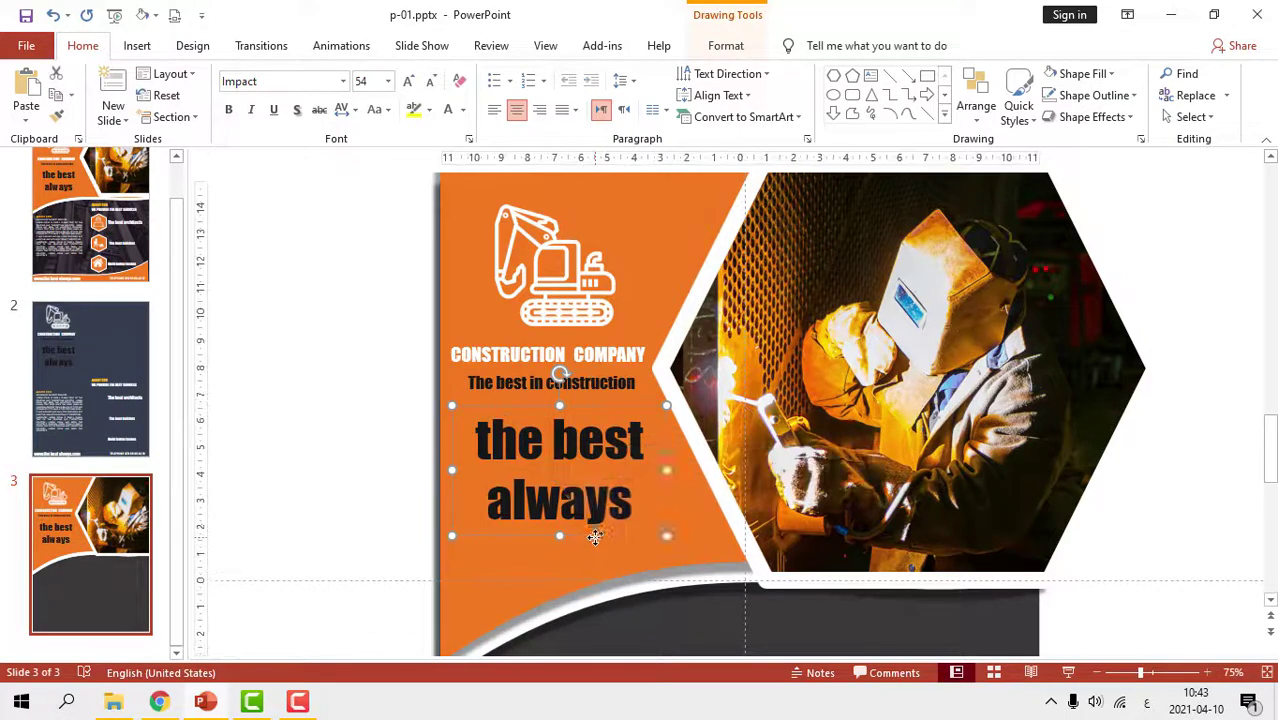
mouse_move(594, 537)
mouse_down()
mouse_move(597, 567)
mouse_move(598, 541)
mouse_up()
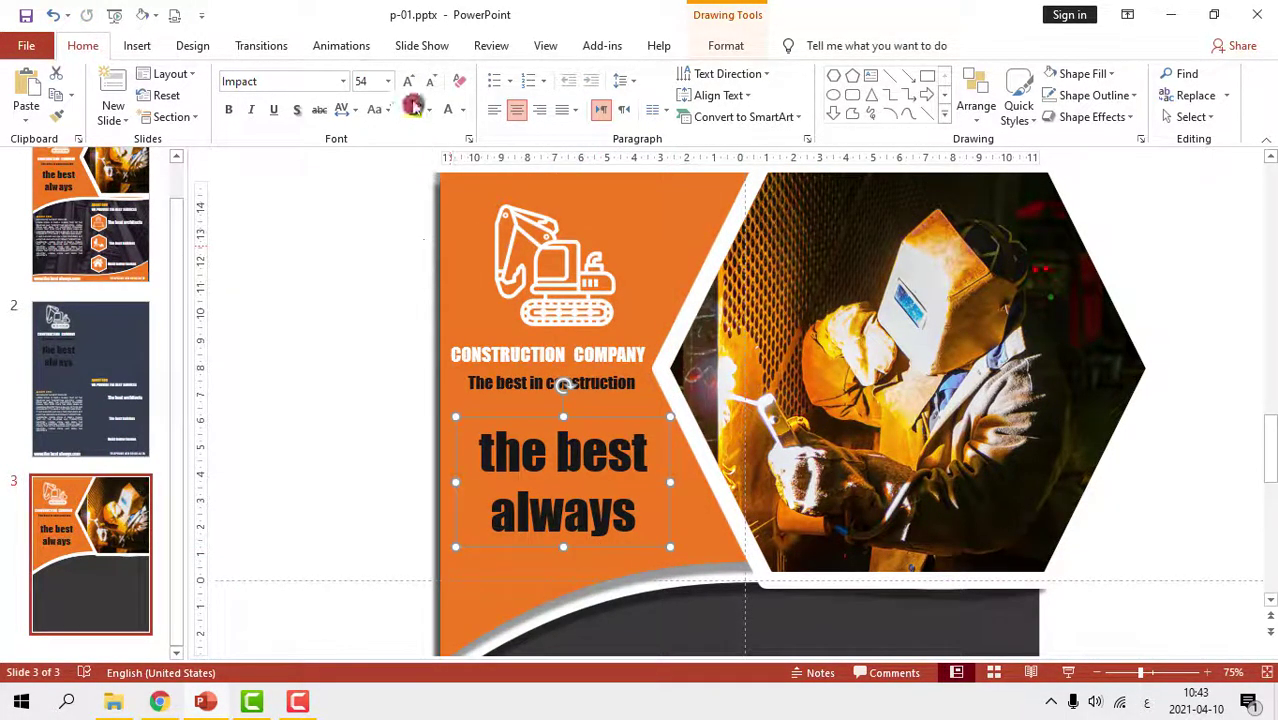
Enlarge 'the best always' text to 60 and nudge the tagline slightly
click(408, 81)
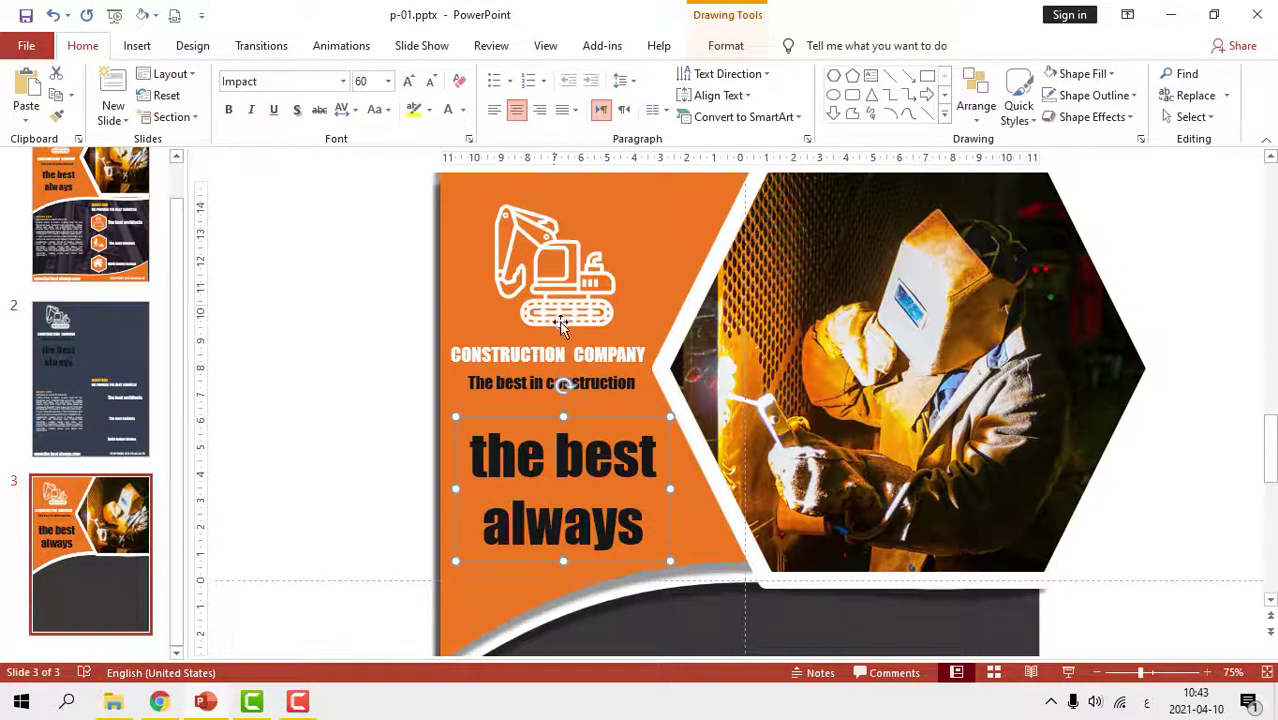
click(559, 352)
ctrl+scroll(559, 350, up, 3)
ctrl+scroll(465, 346, up, 2)
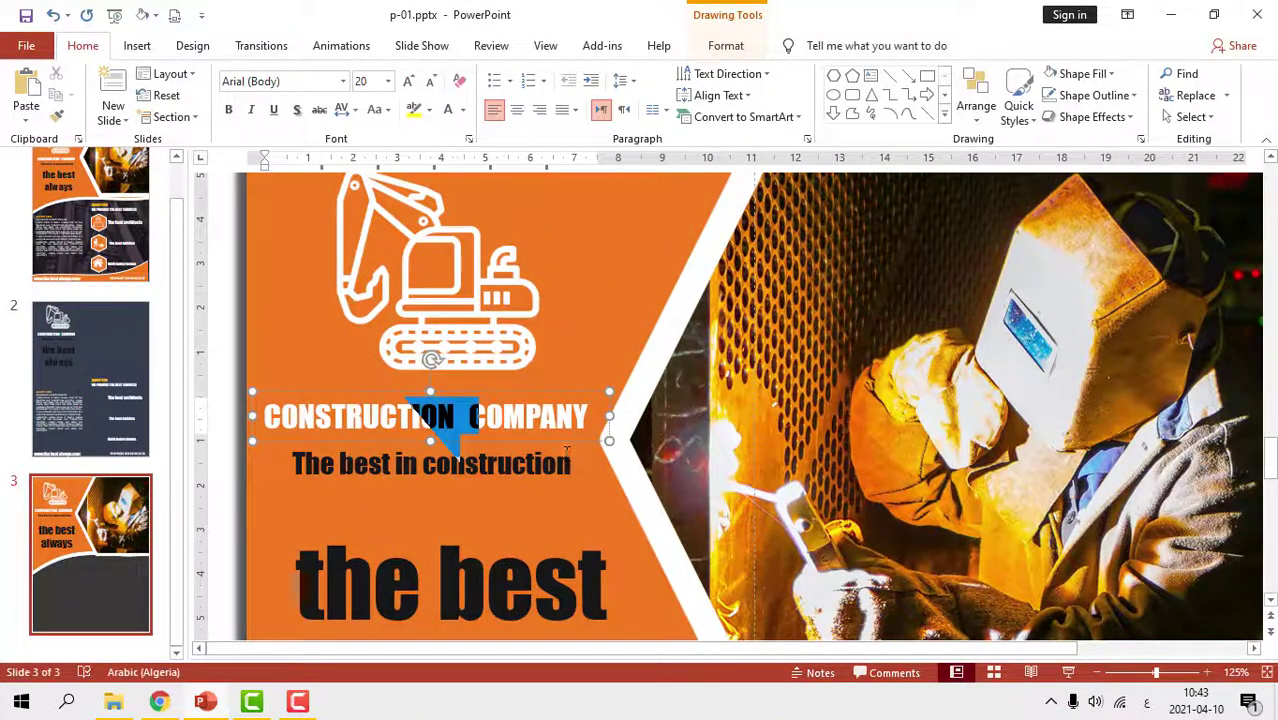
click(513, 479)
drag(522, 491, 523, 477)
Move the excavator logo slightly left and down, then preview the slide full screen
click(493, 330)
drag(493, 330, 476, 337)
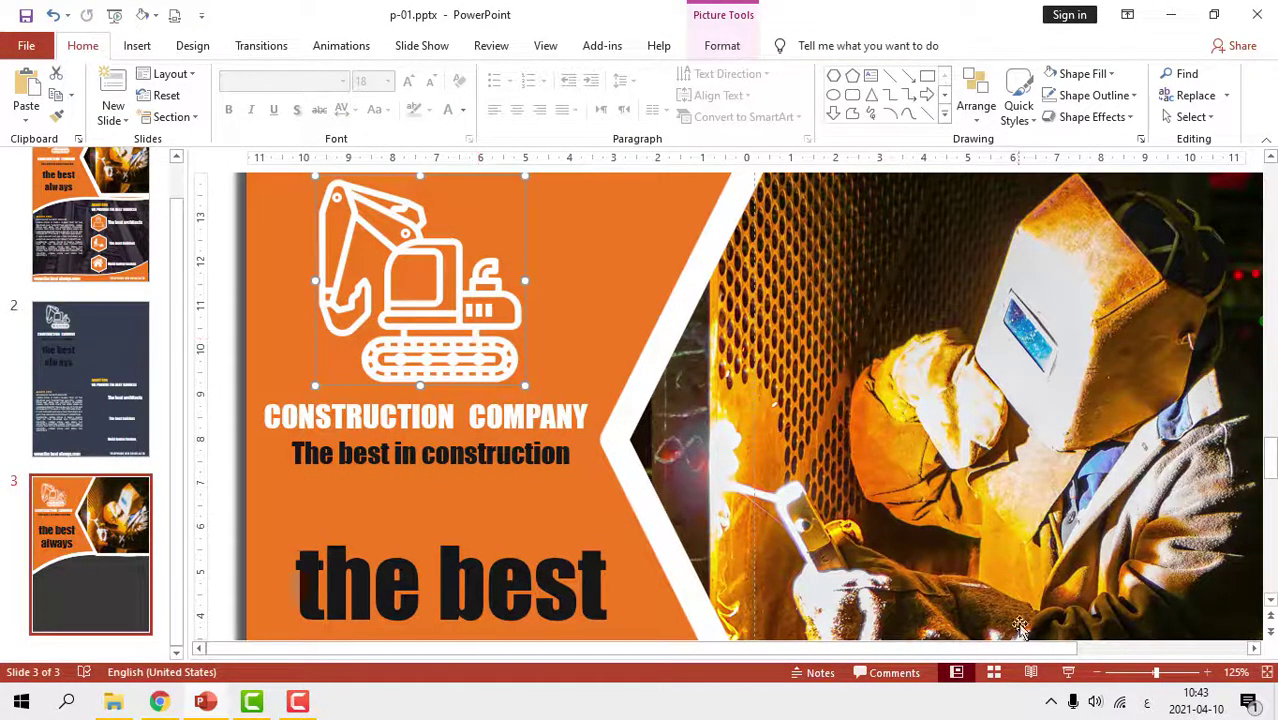
click(1068, 672)
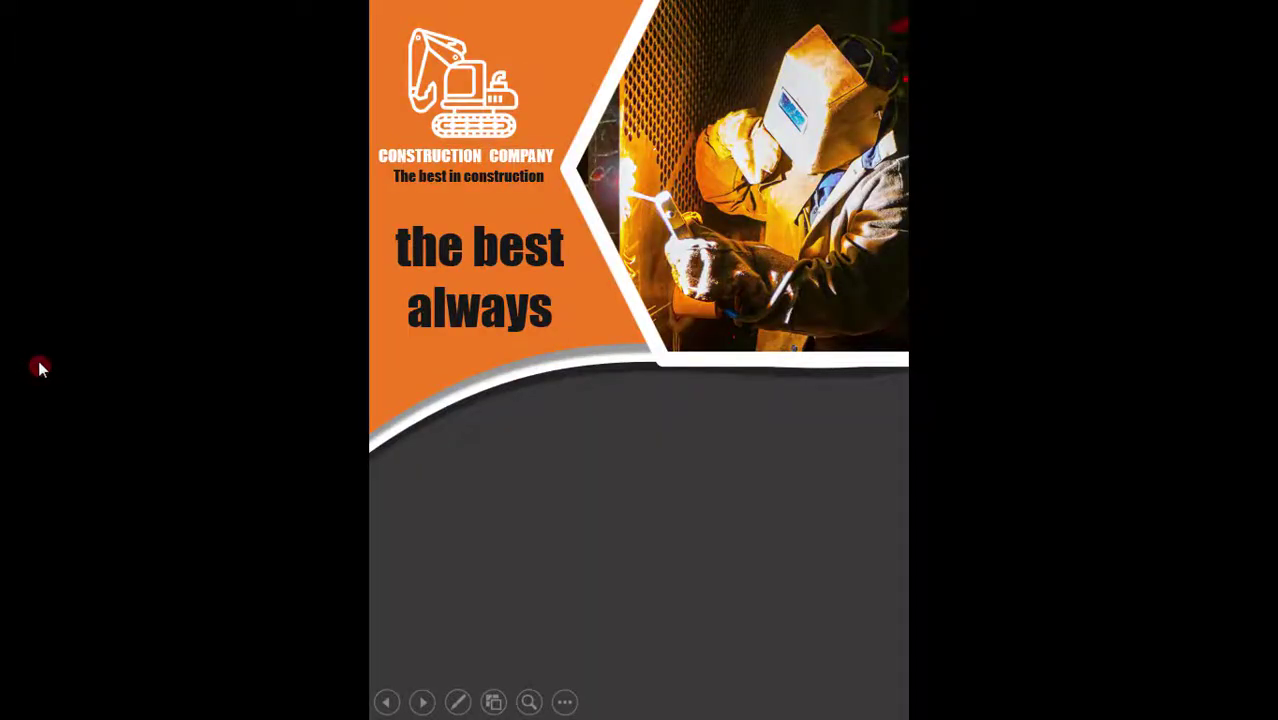
key(Escape)
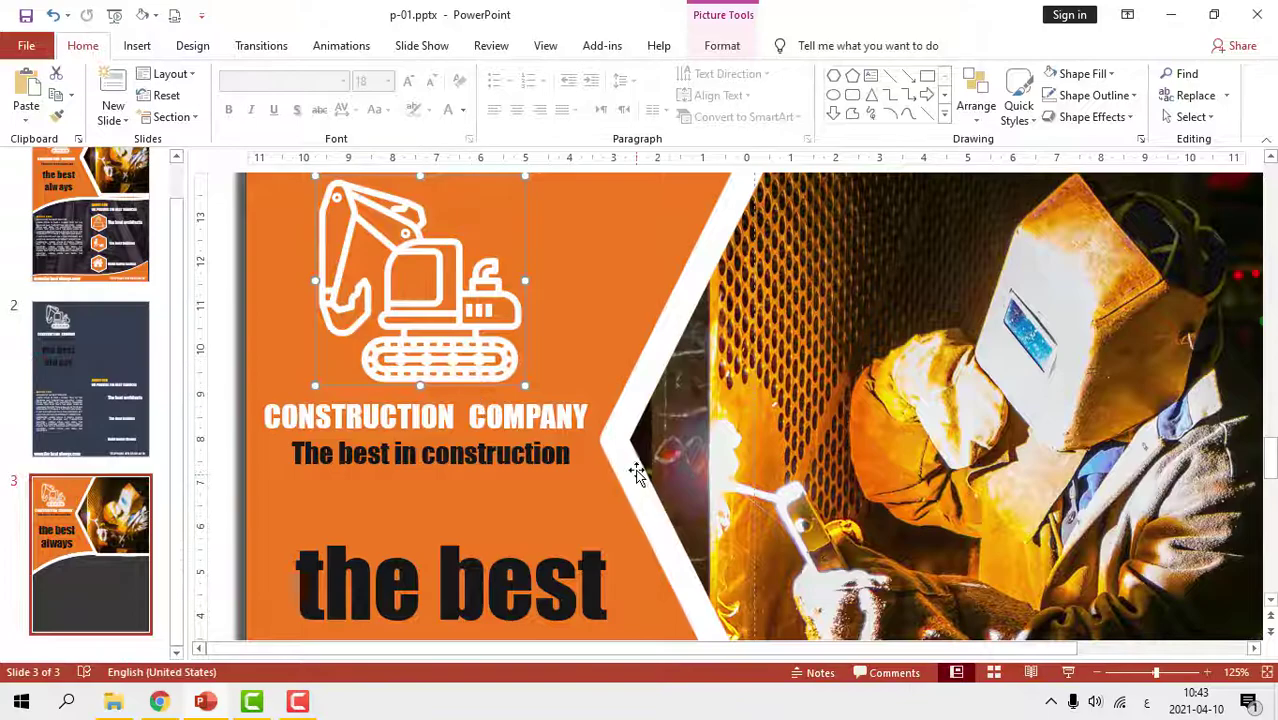
Nudge the dark curved bottom shape down slightly
scroll(631, 474, down, 2)
scroll(631, 474, down, 3)
scroll(631, 474, down, 1)
ctrl+scroll(616, 514, down, 2)
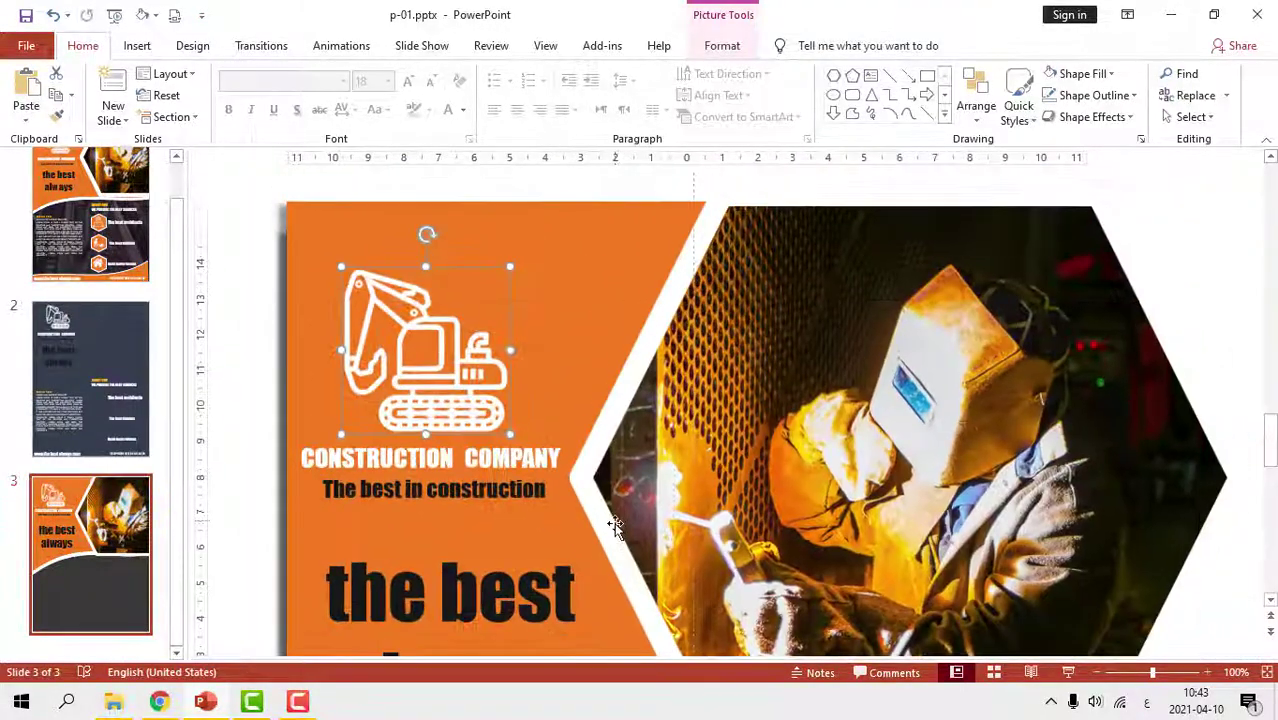
scroll(613, 528, down, 1)
scroll(510, 535, down, 1)
click(461, 556)
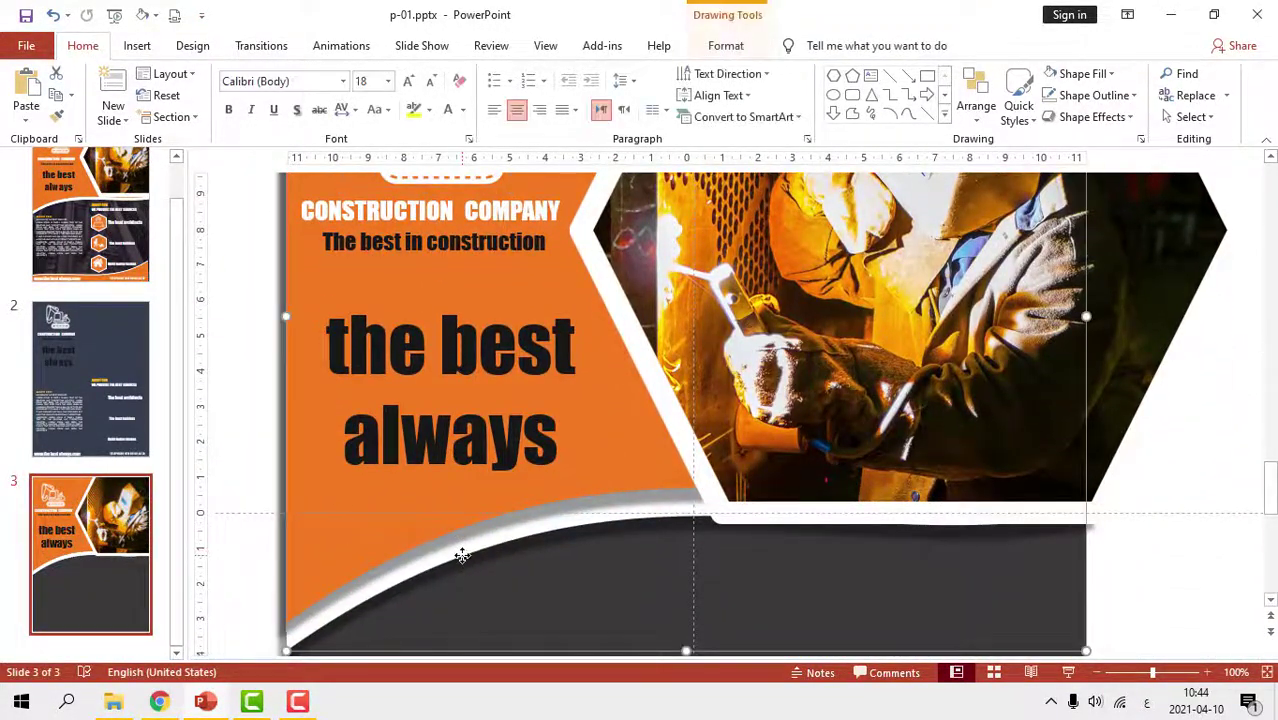
key(Down)
key(Down)
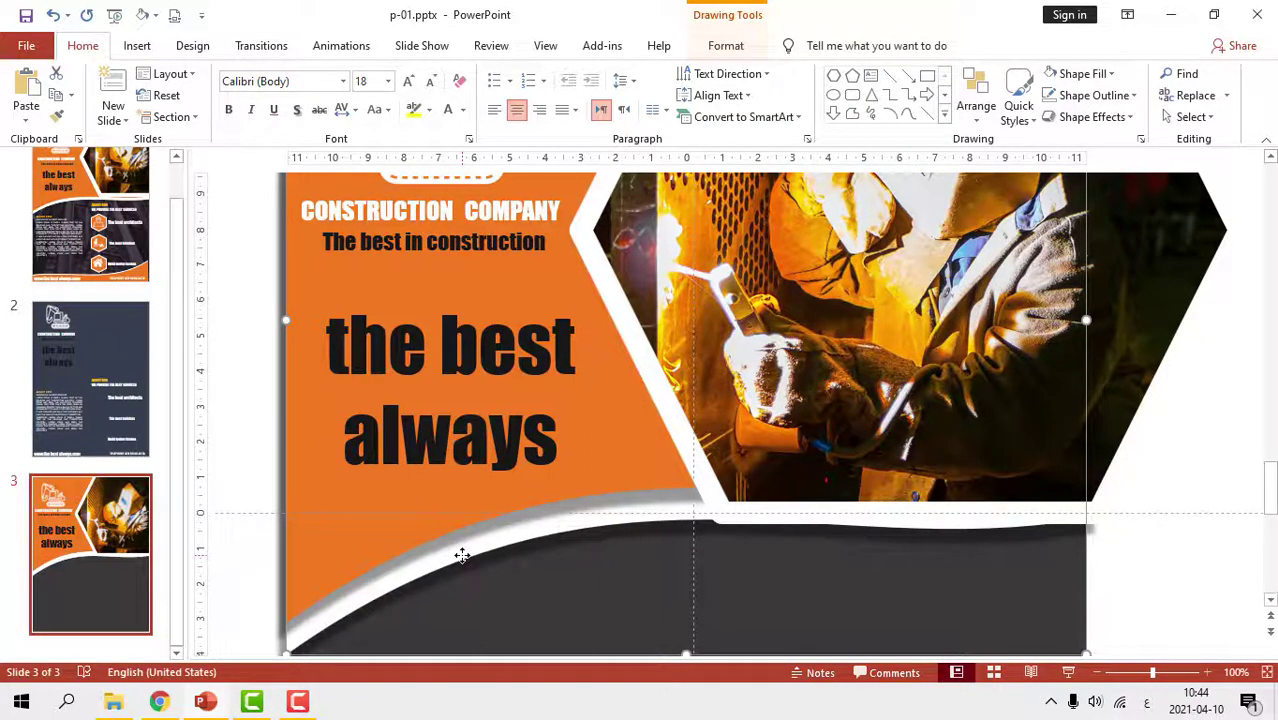
Lower the dark curved shape a bit more and reshape its right end with Edit Points
key(Down)
key(Down)
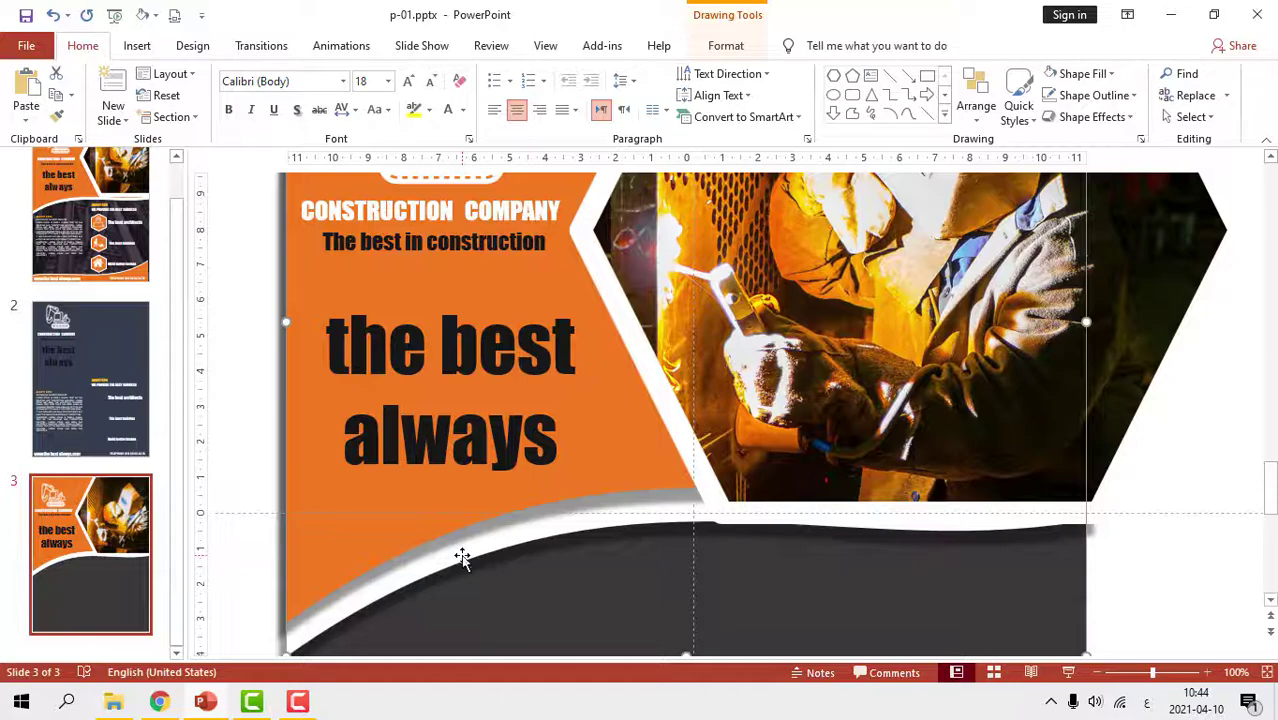
right_click(461, 556)
click(565, 302)
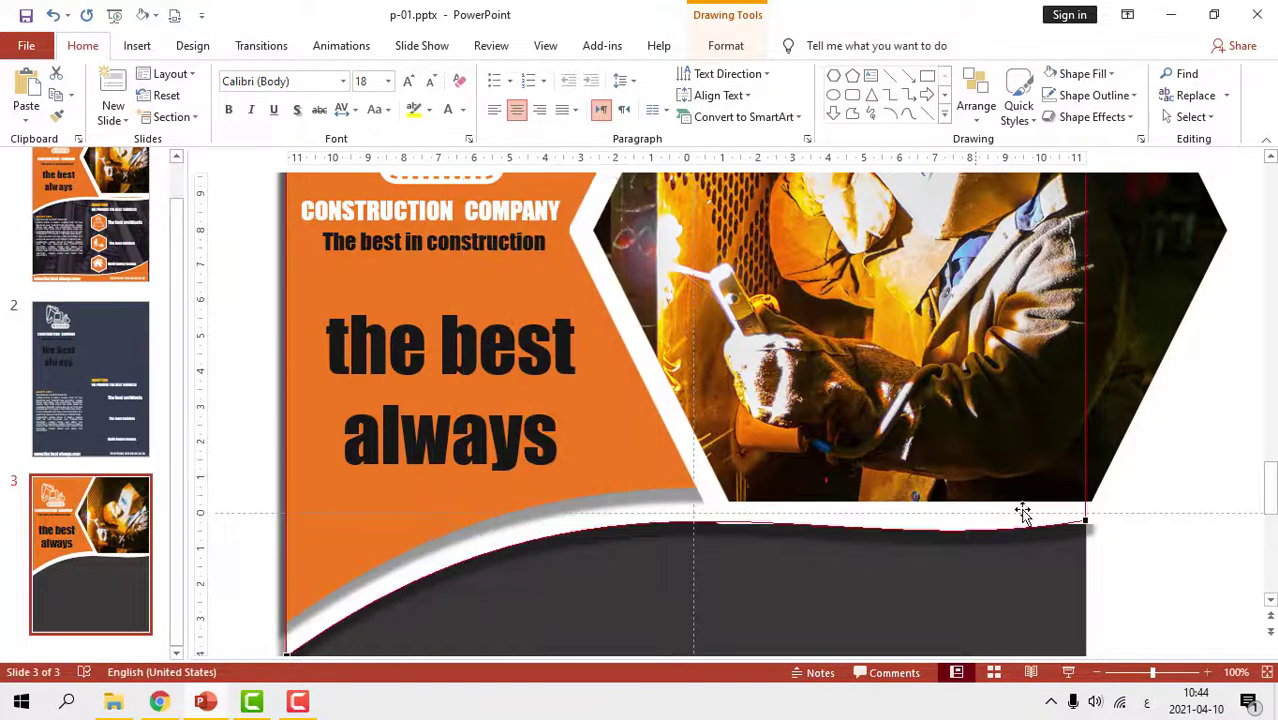
click(1081, 521)
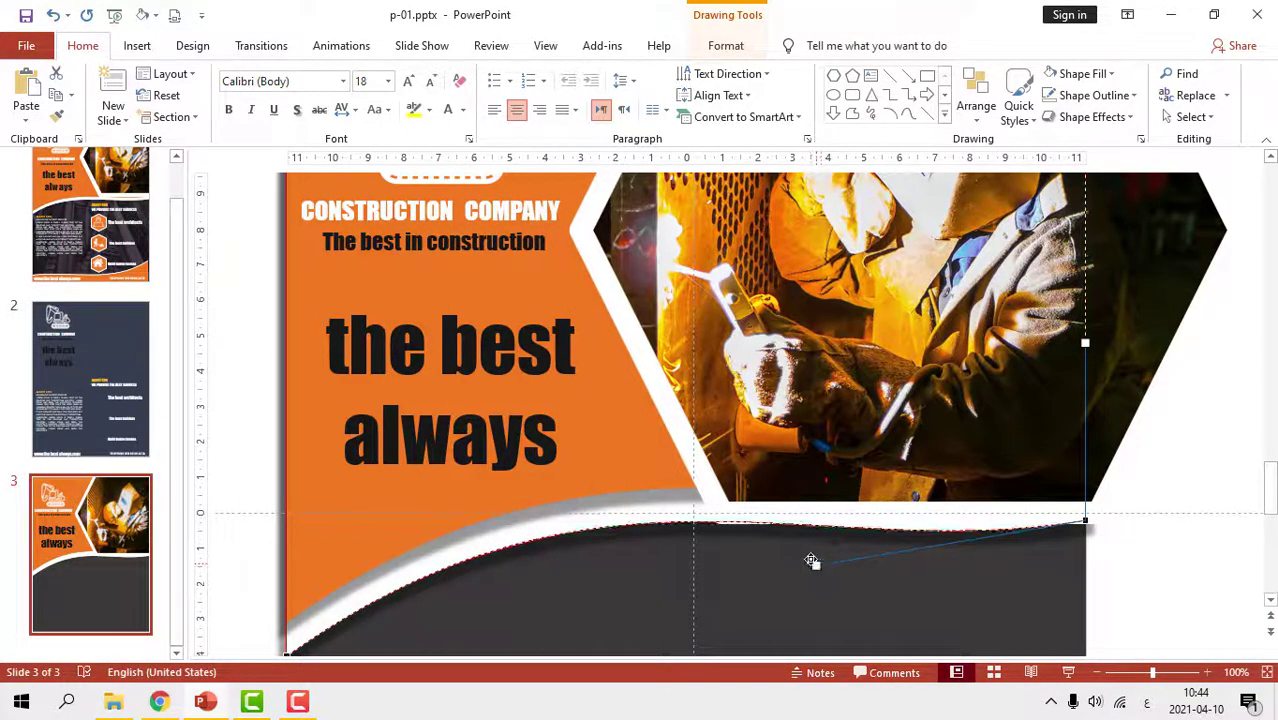
drag(820, 563, 796, 567)
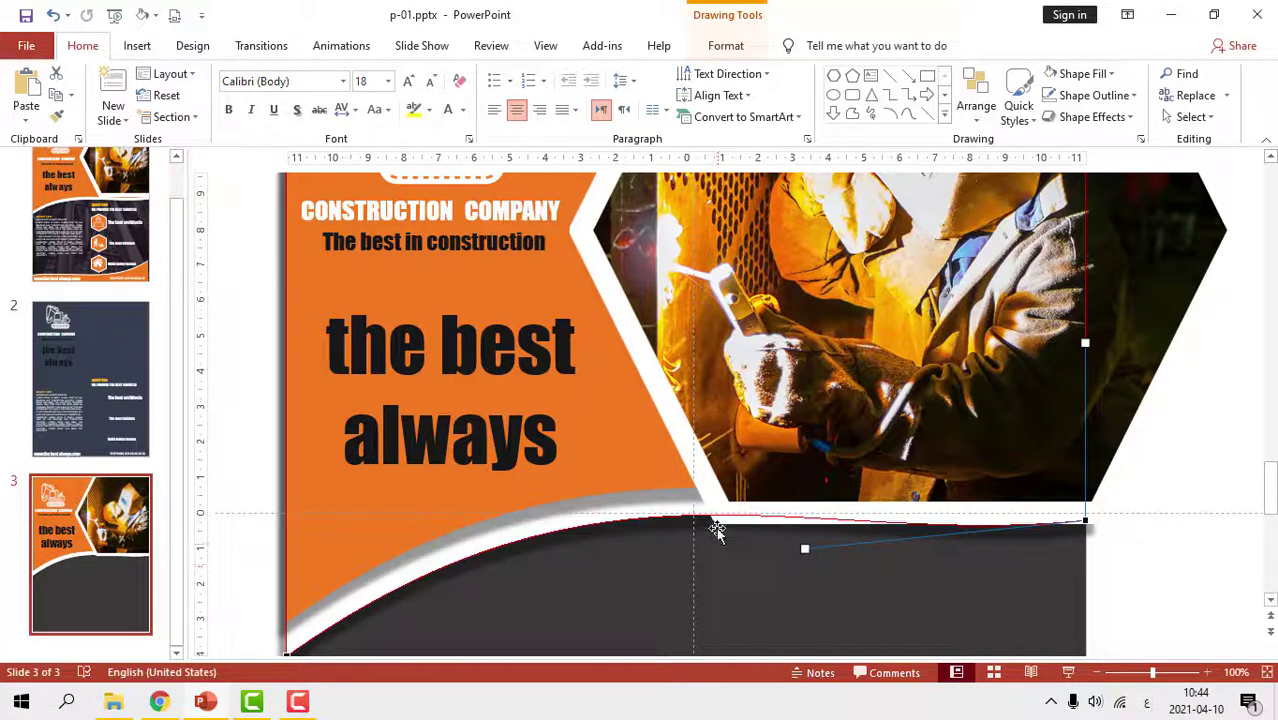
click(663, 586)
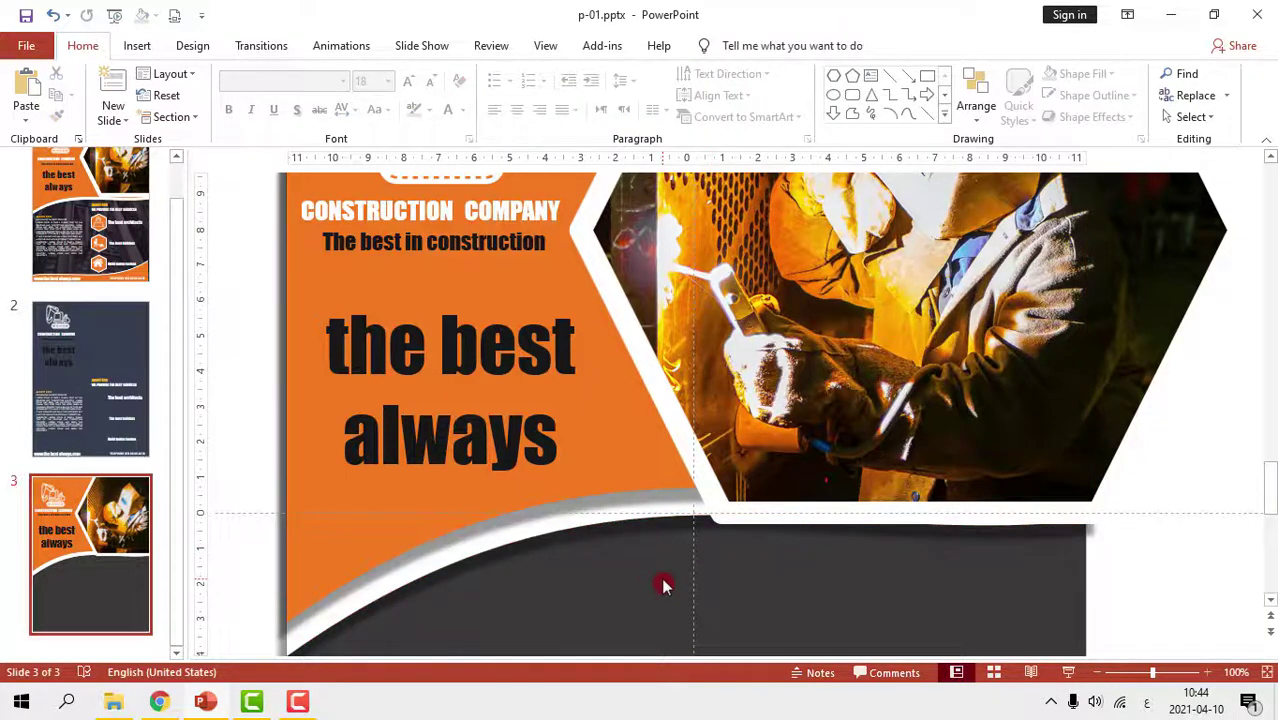
Drag pexels-pixabay-53176.jpg from the image folder onto slide 3
scroll(655, 577, down, 2)
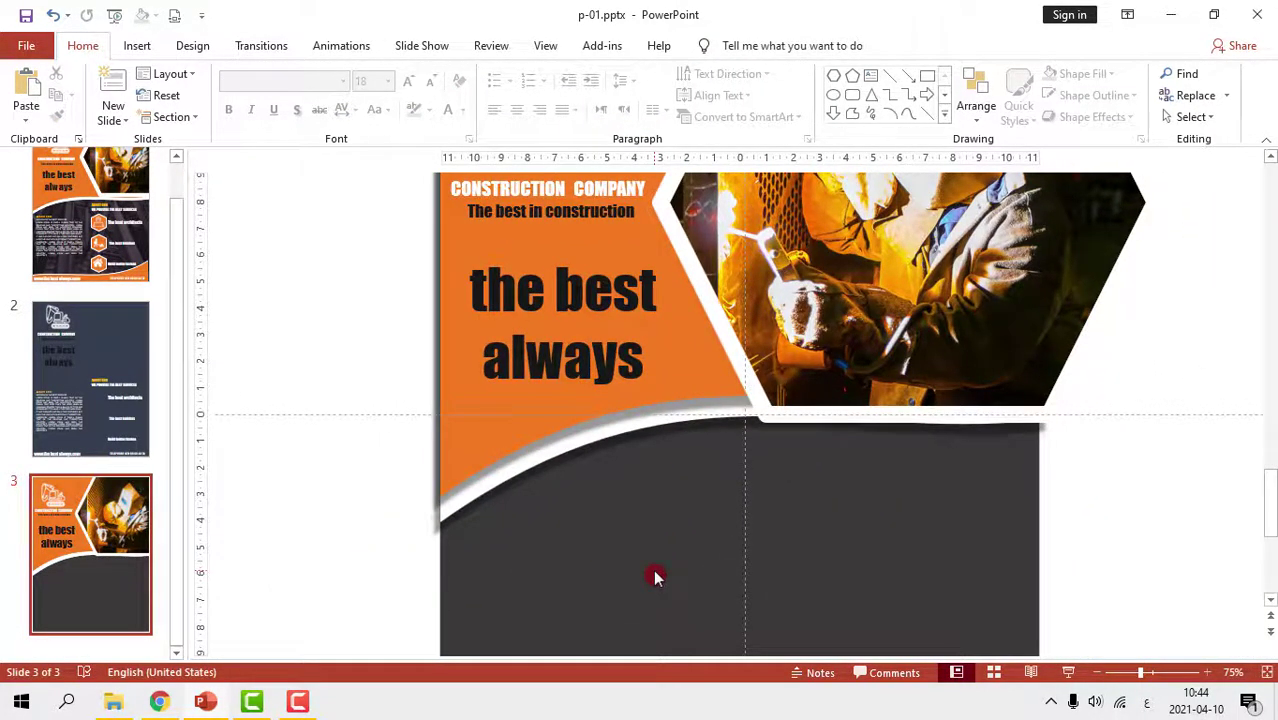
scroll(655, 577, down, 2)
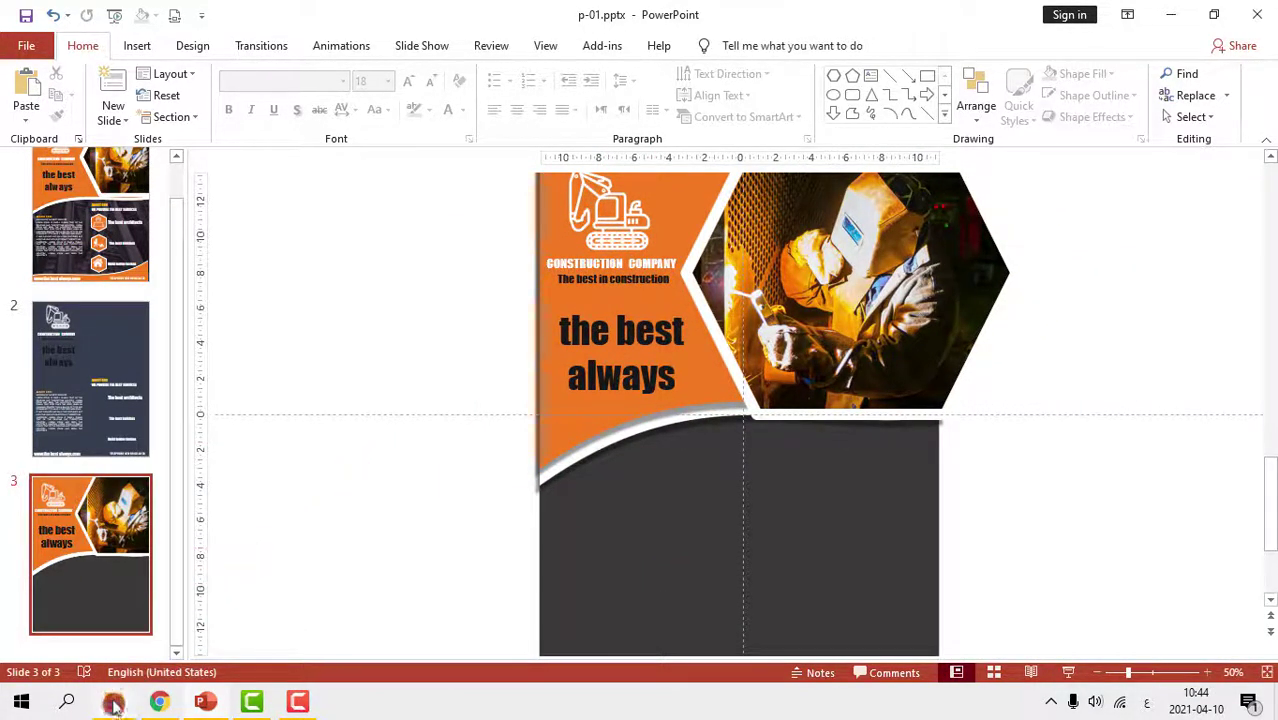
mouse_move(113, 703)
click(141, 641)
click(370, 235)
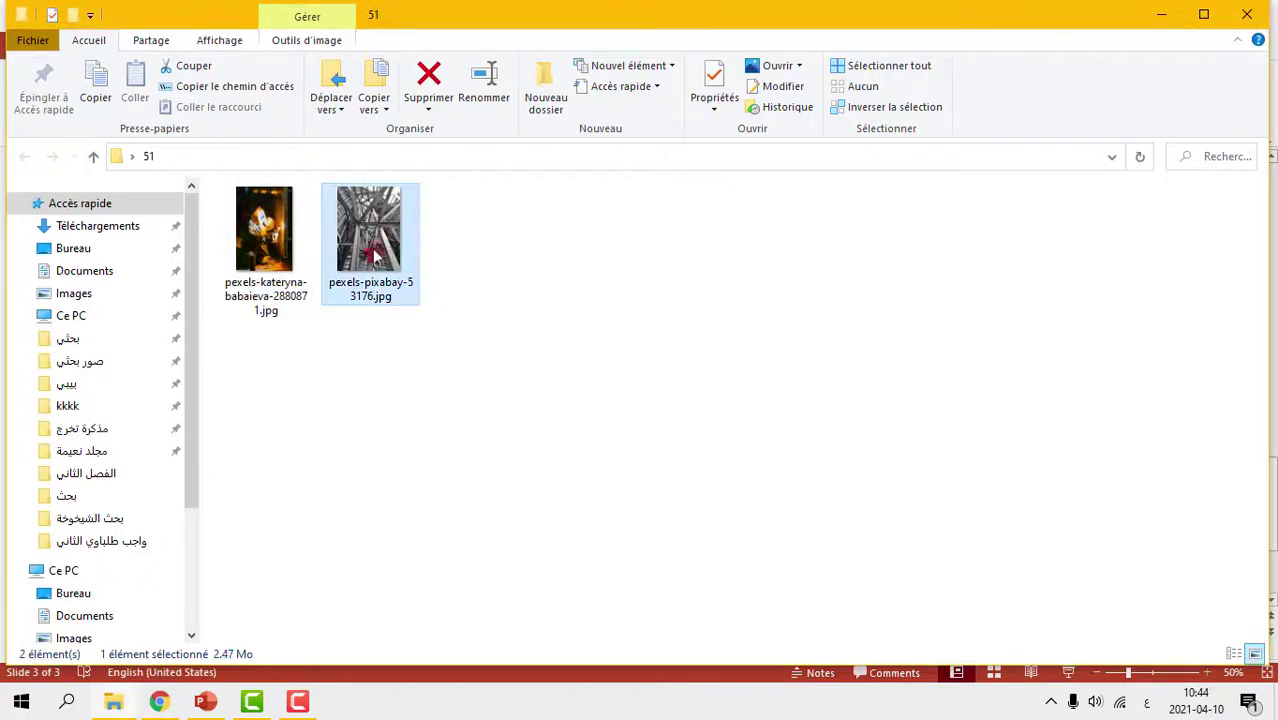
ctrl+scroll(382, 313, up, 1)
ctrl+scroll(400, 338, up, 1)
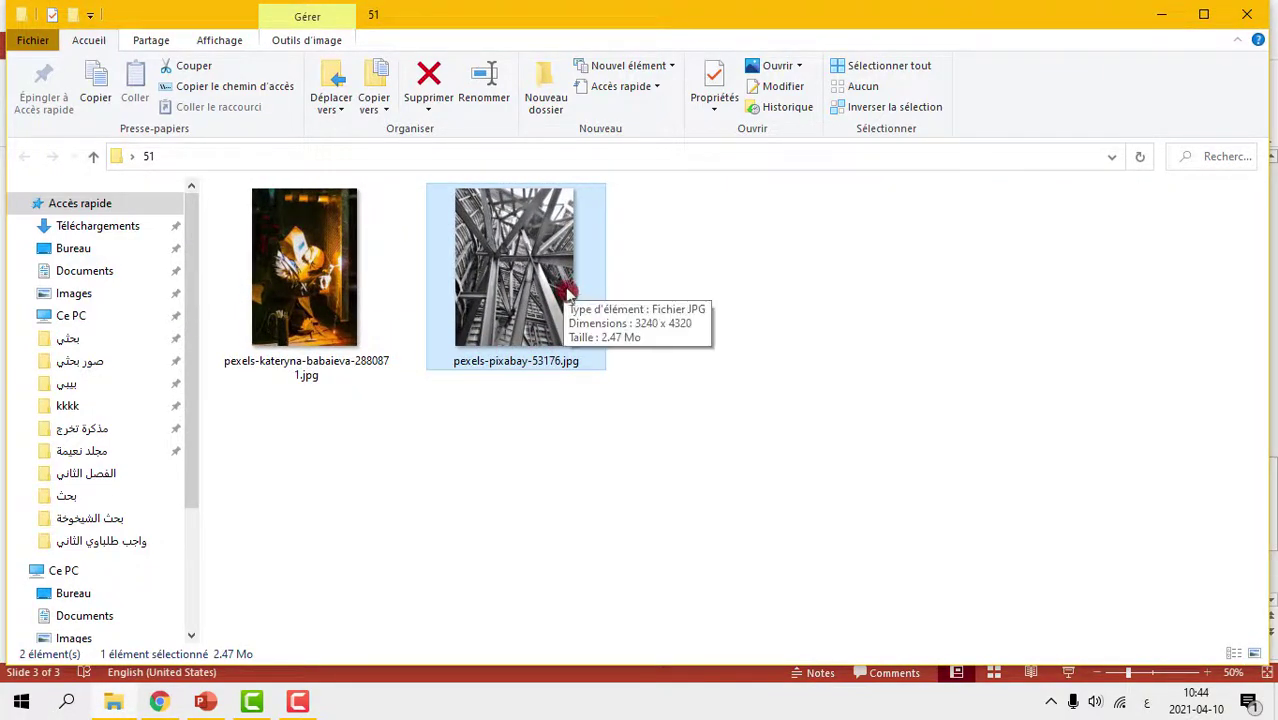
mouse_move(568, 286)
mouse_down()
mouse_move(265, 560)
mouse_move(541, 548)
mouse_up()
Send the steel-structure photo to the back so it shows only in the dark lower area, then reselect it
ctrl+scroll(614, 531, down, 2)
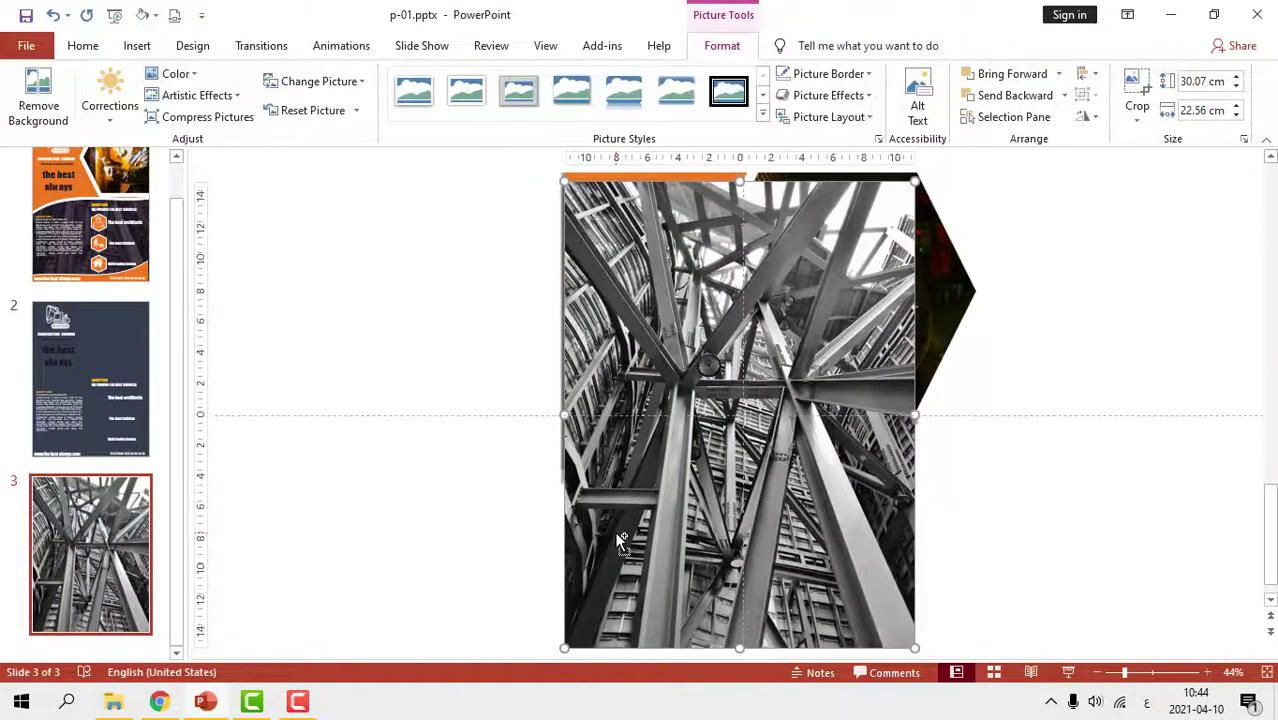
right_click(714, 498)
click(784, 359)
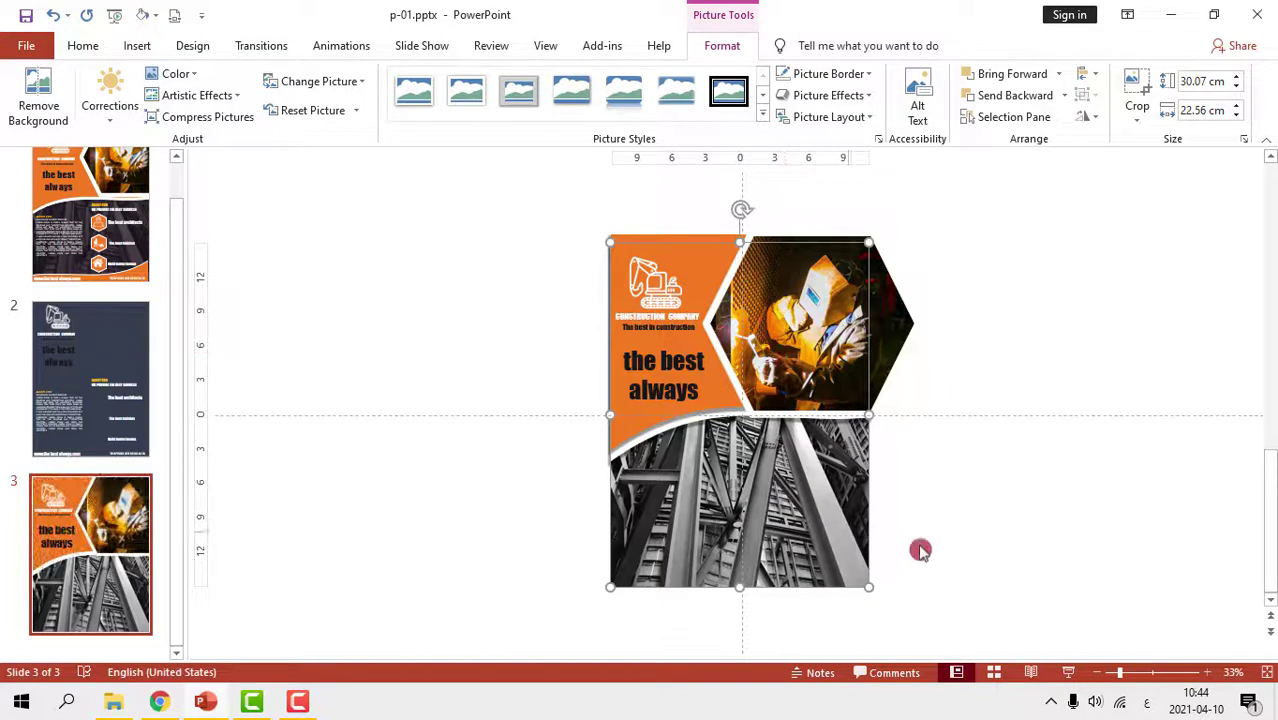
click(975, 550)
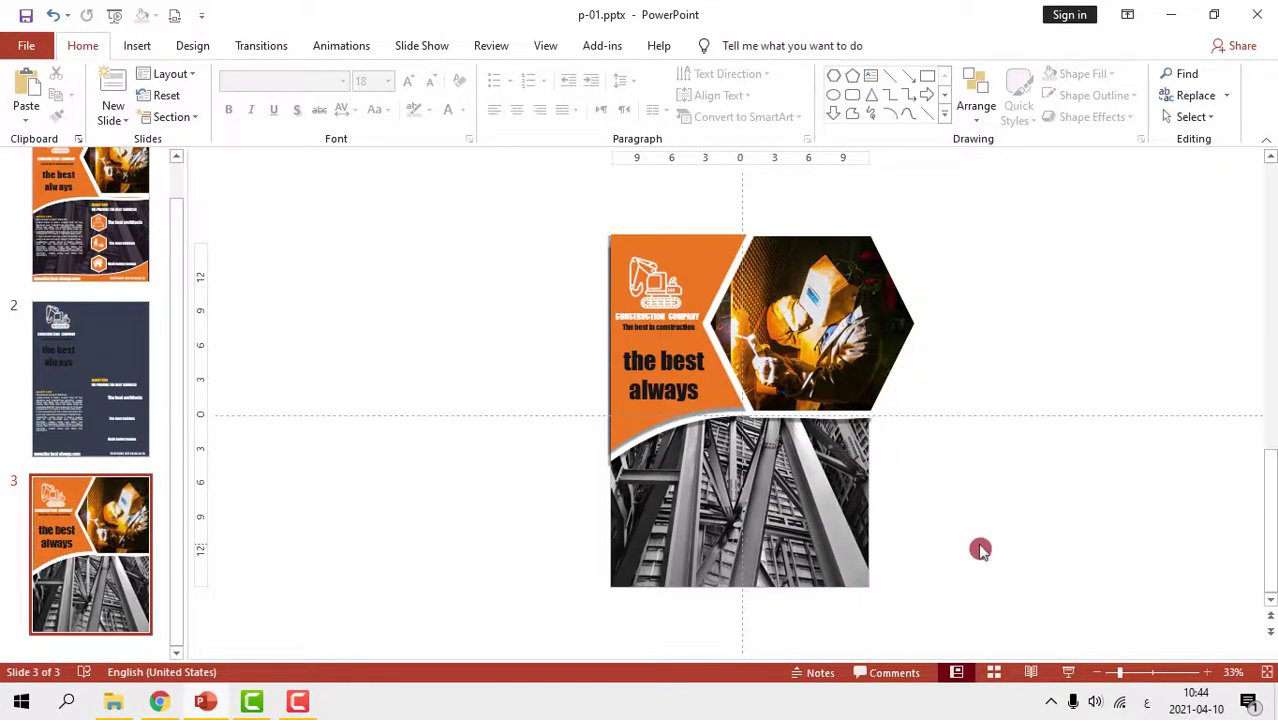
double_click(800, 525)
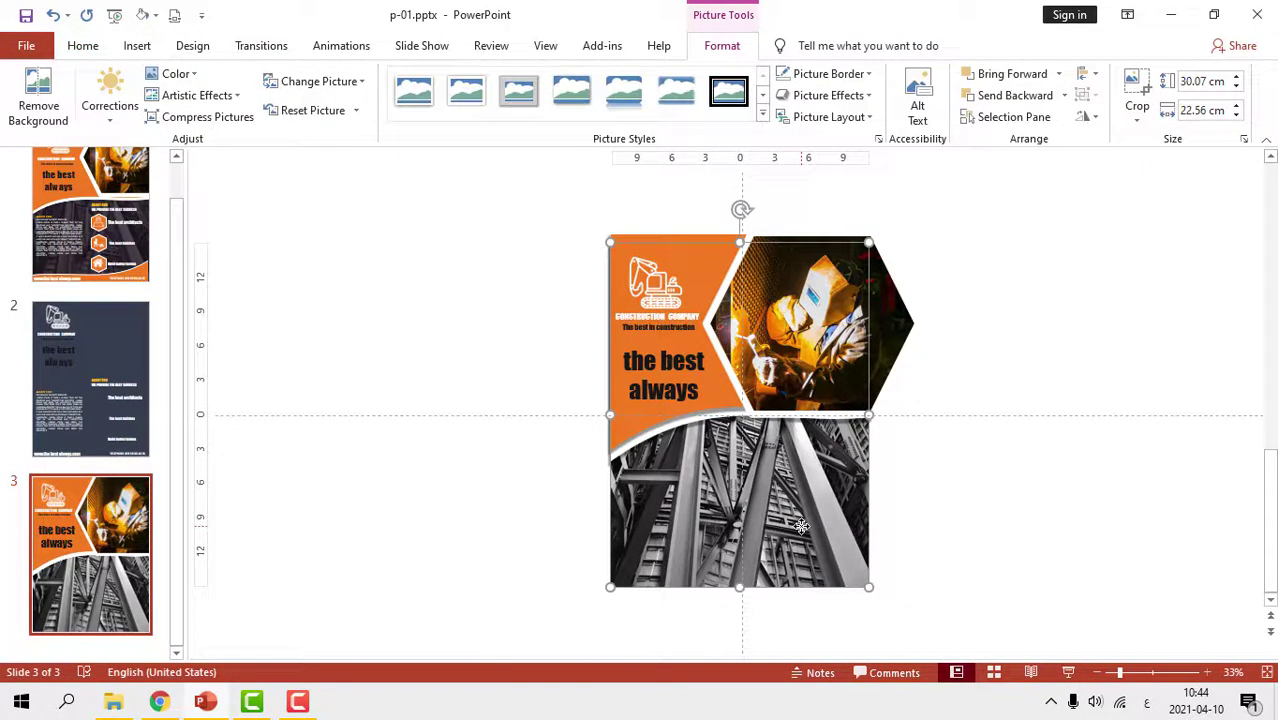
Draw a rectangle covering the whole flyer, widening it to the left edge
click(133, 46)
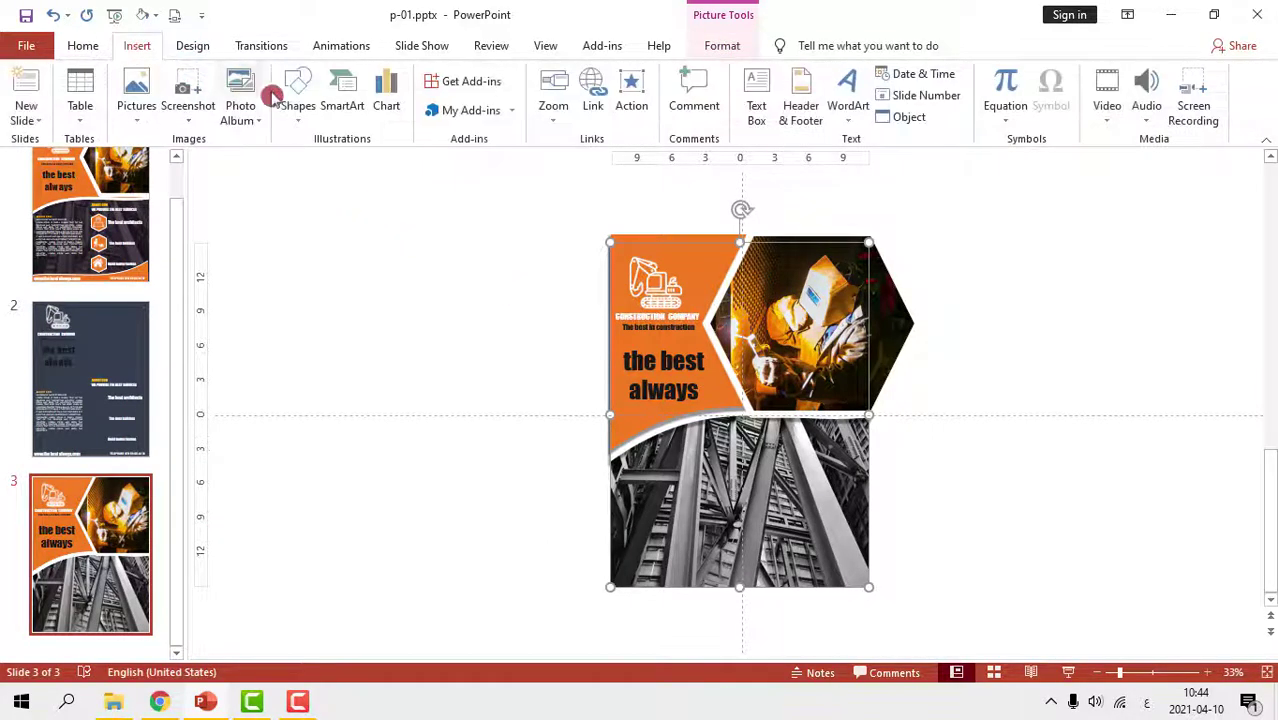
click(298, 122)
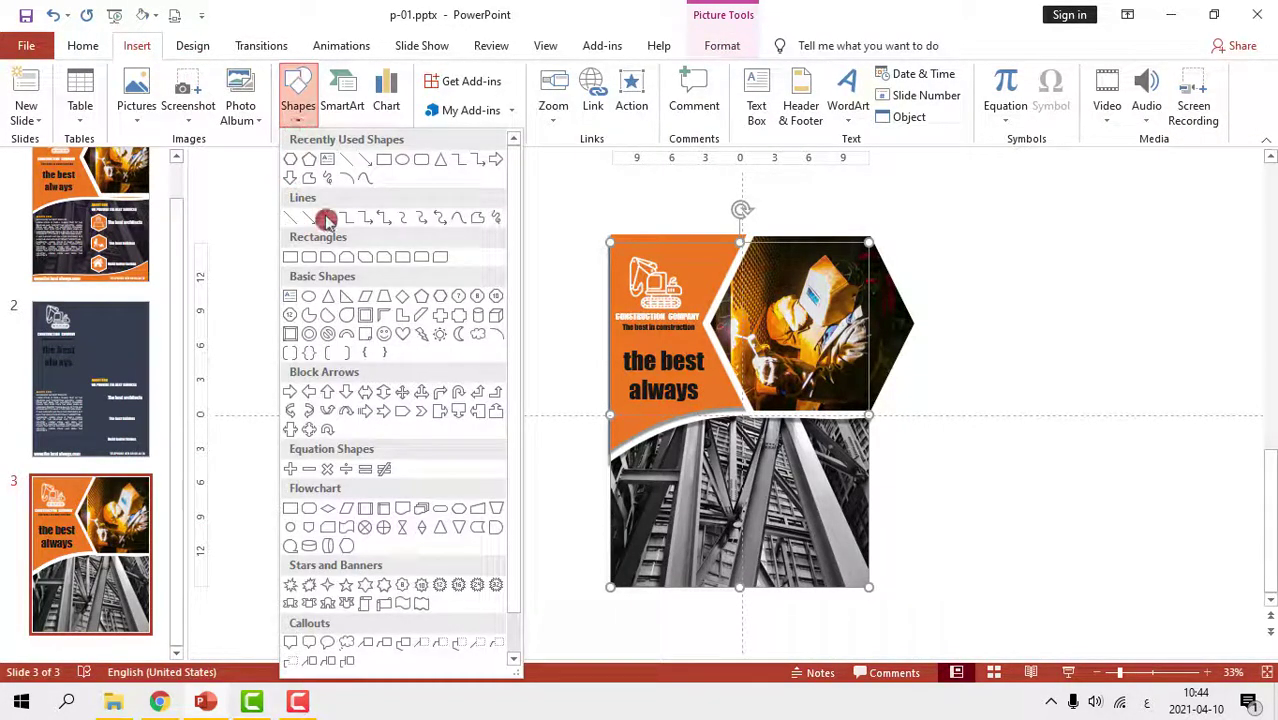
click(385, 165)
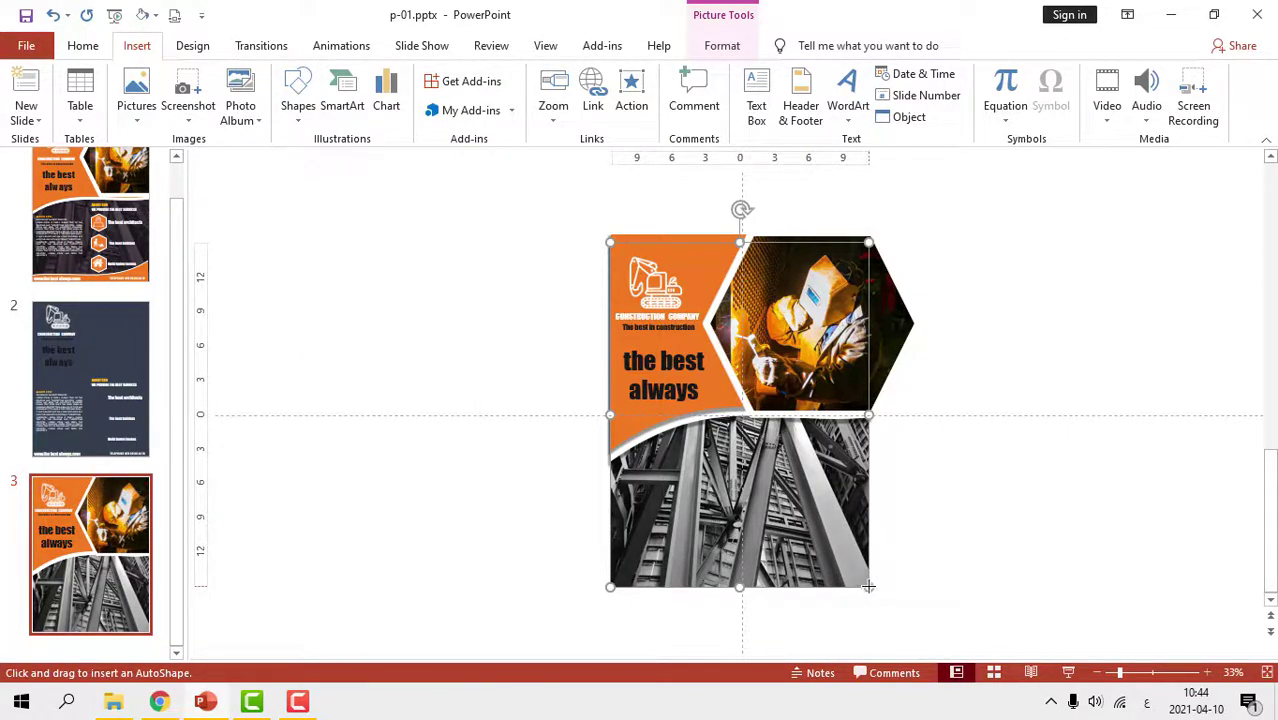
drag(819, 590, 609, 233)
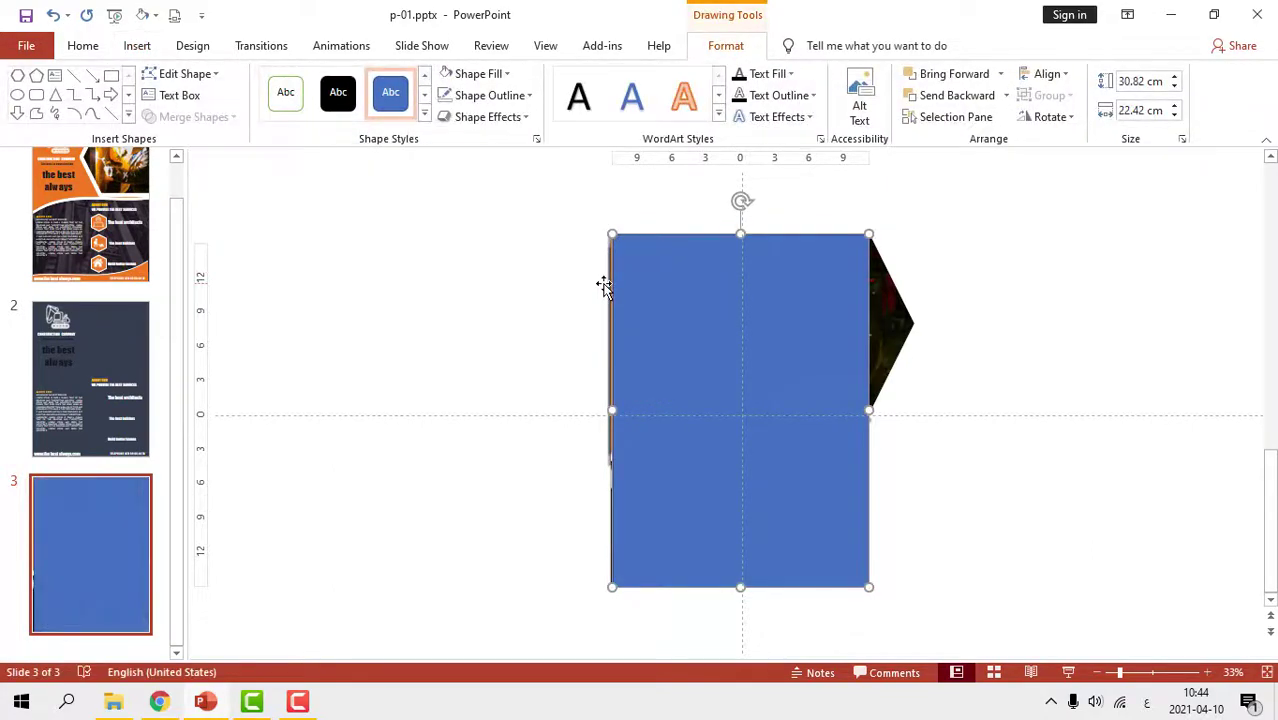
click(1067, 673)
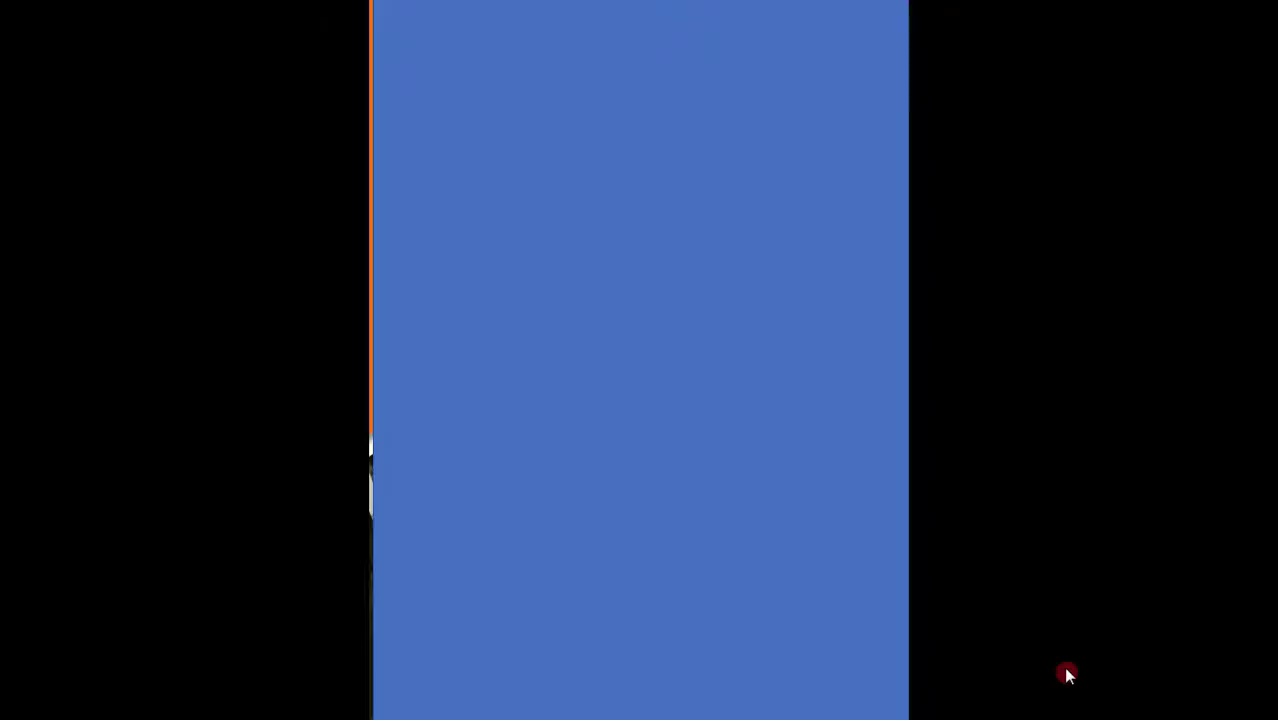
key(Escape)
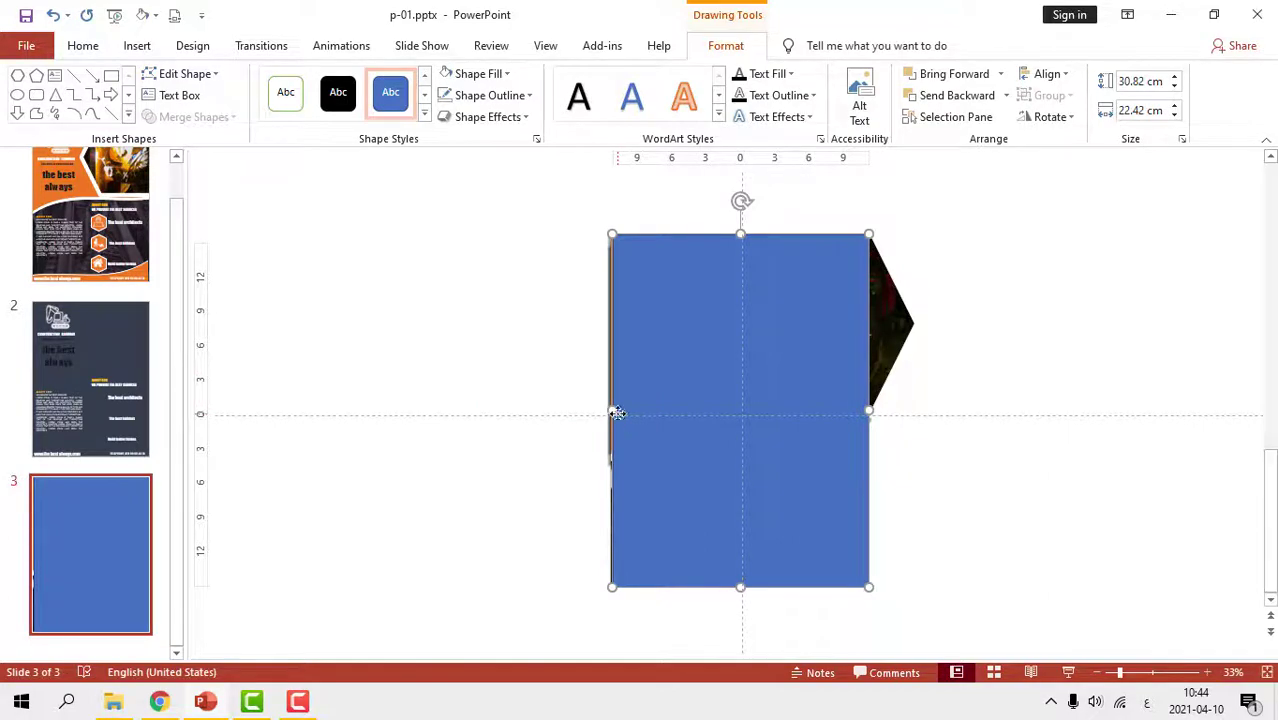
drag(617, 408, 610, 410)
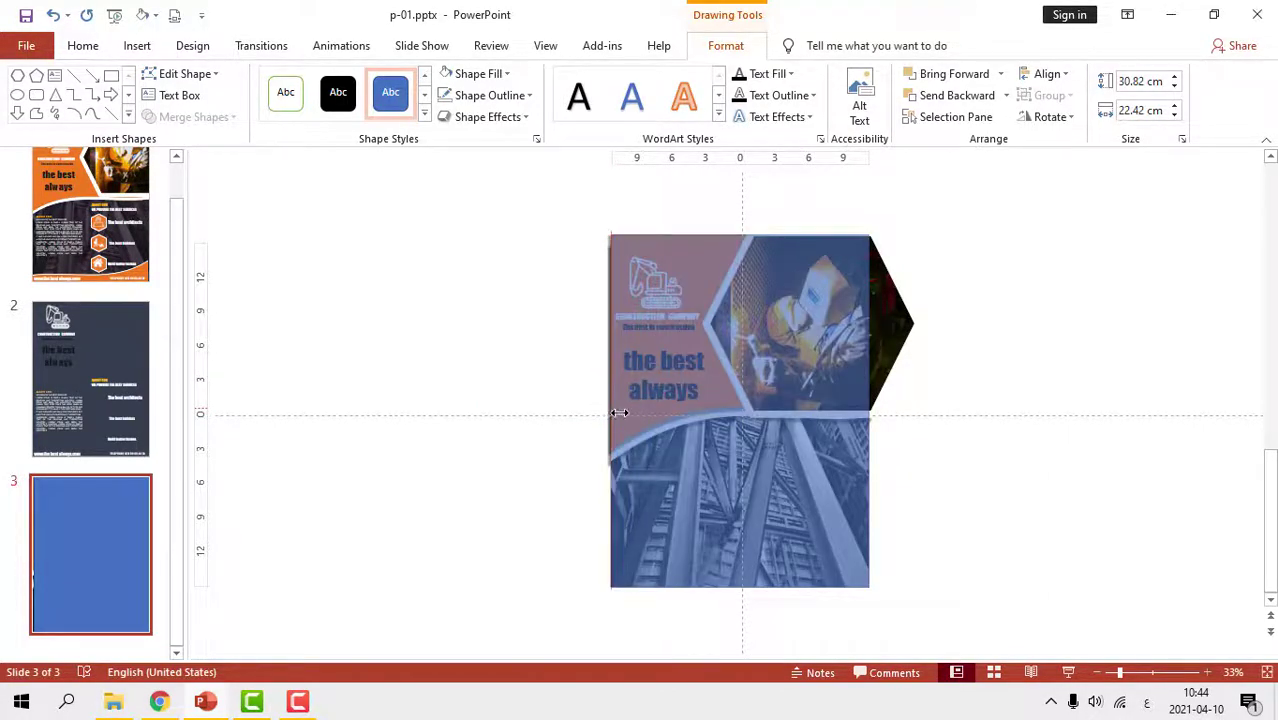
click(1067, 673)
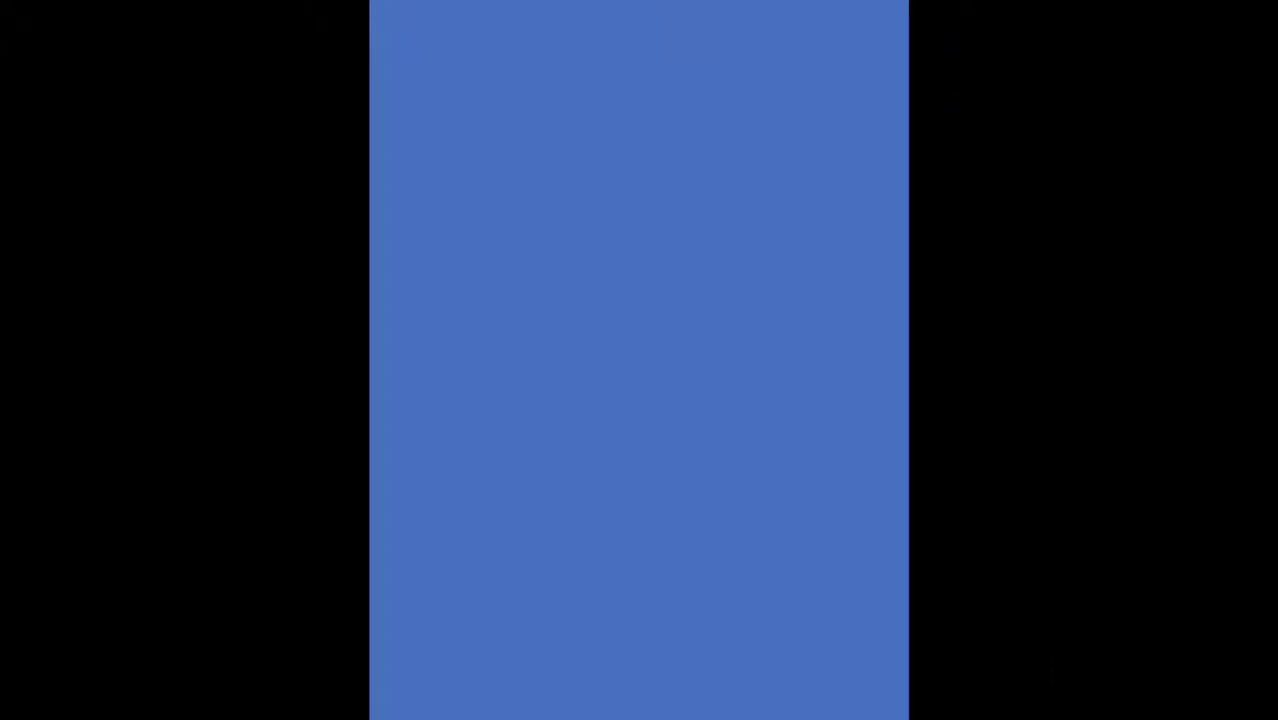
key(Escape)
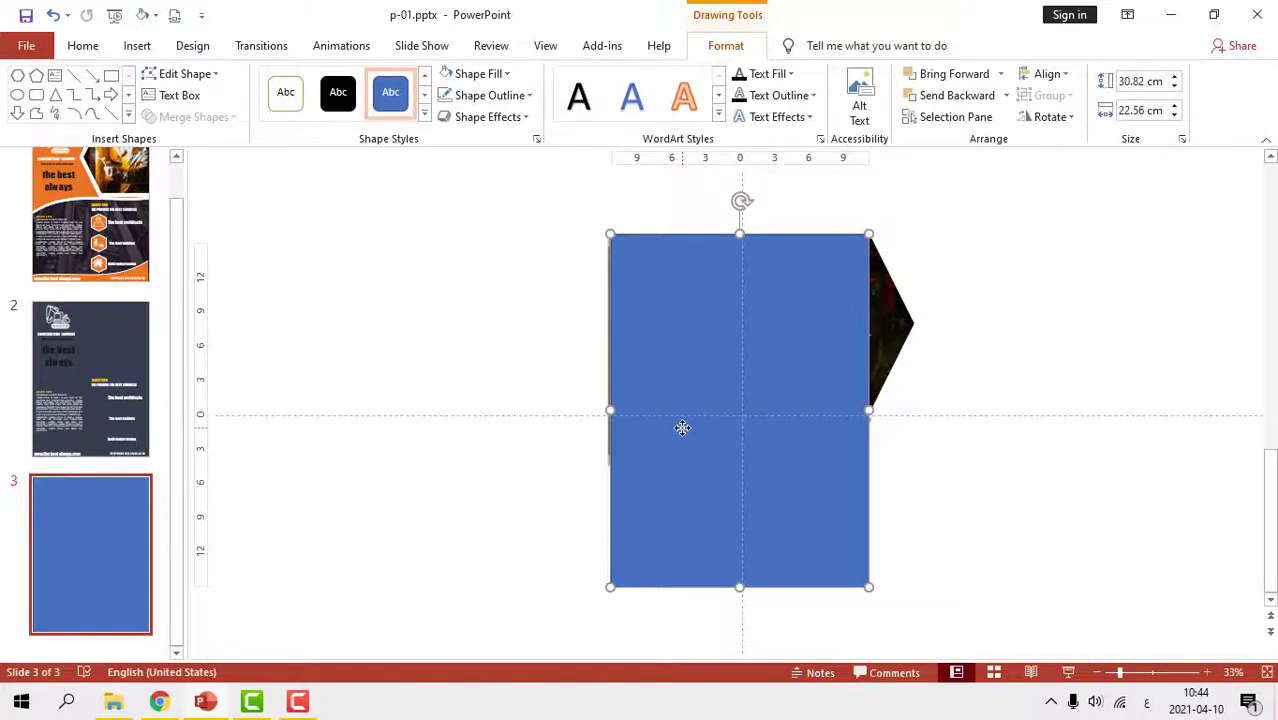
Give the rectangle no outline and the dark recent-colour fill, and send it backward
click(492, 96)
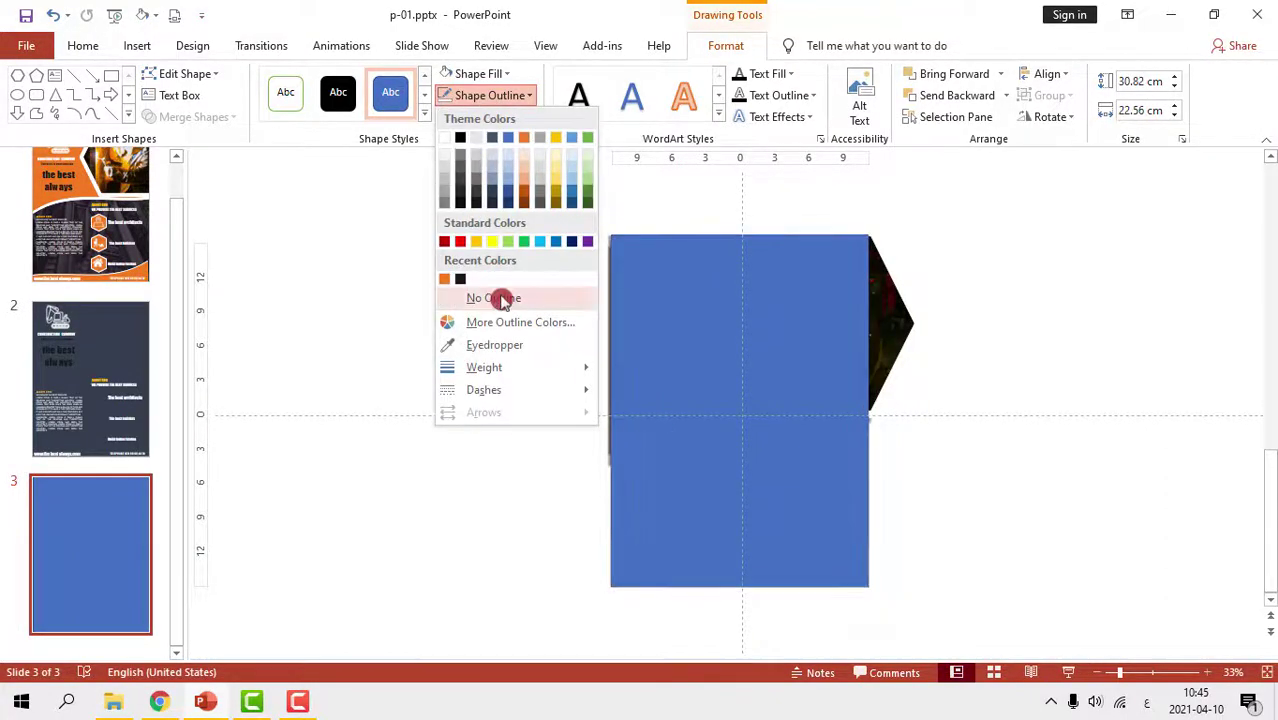
click(500, 299)
click(499, 76)
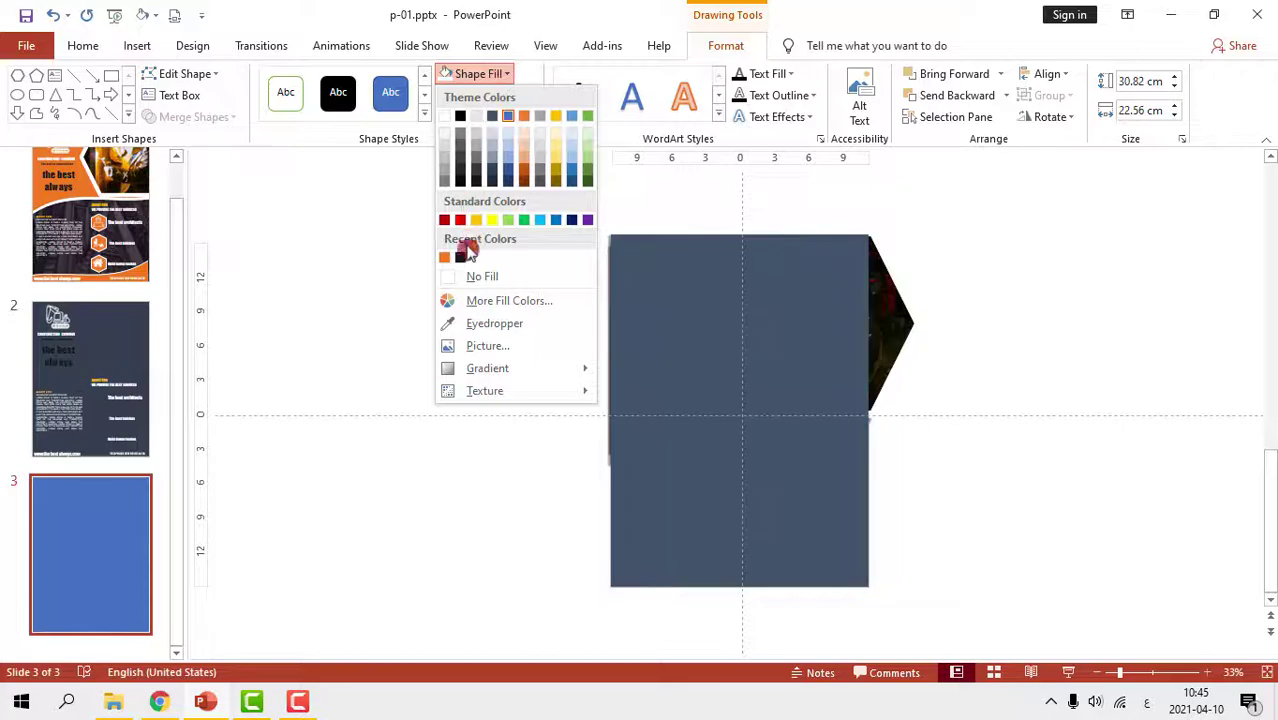
click(459, 259)
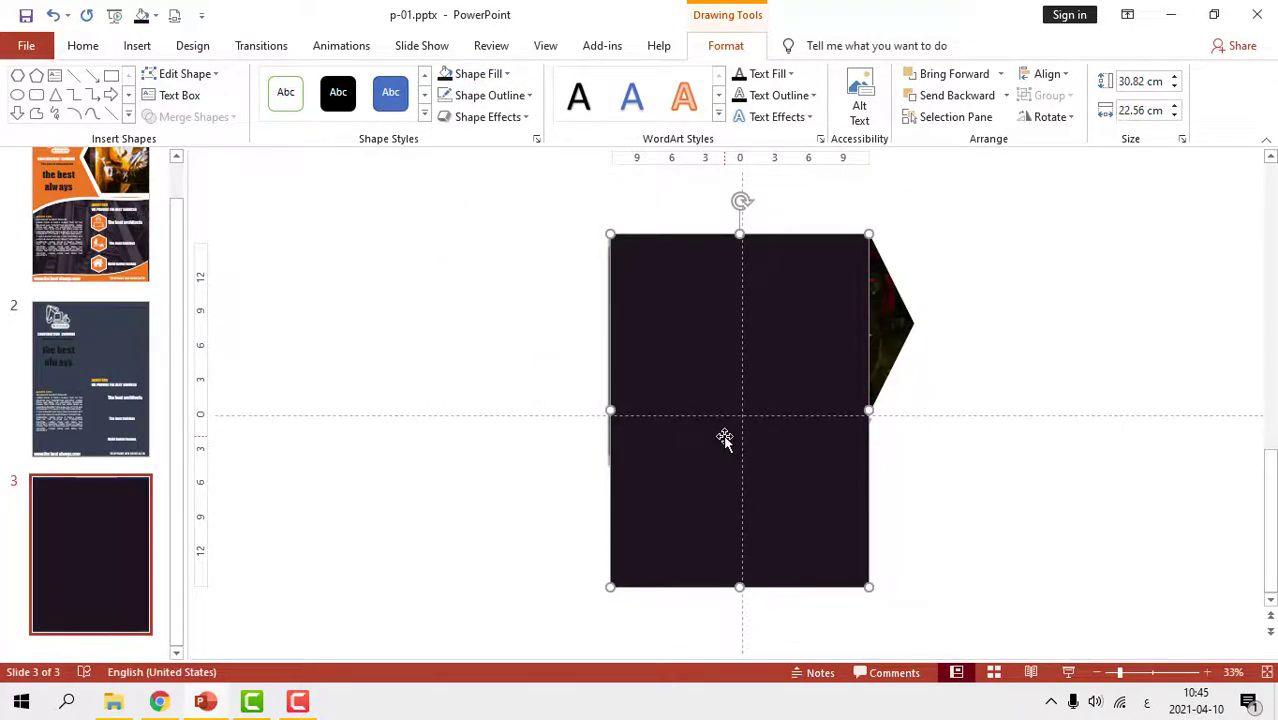
right_click(724, 436)
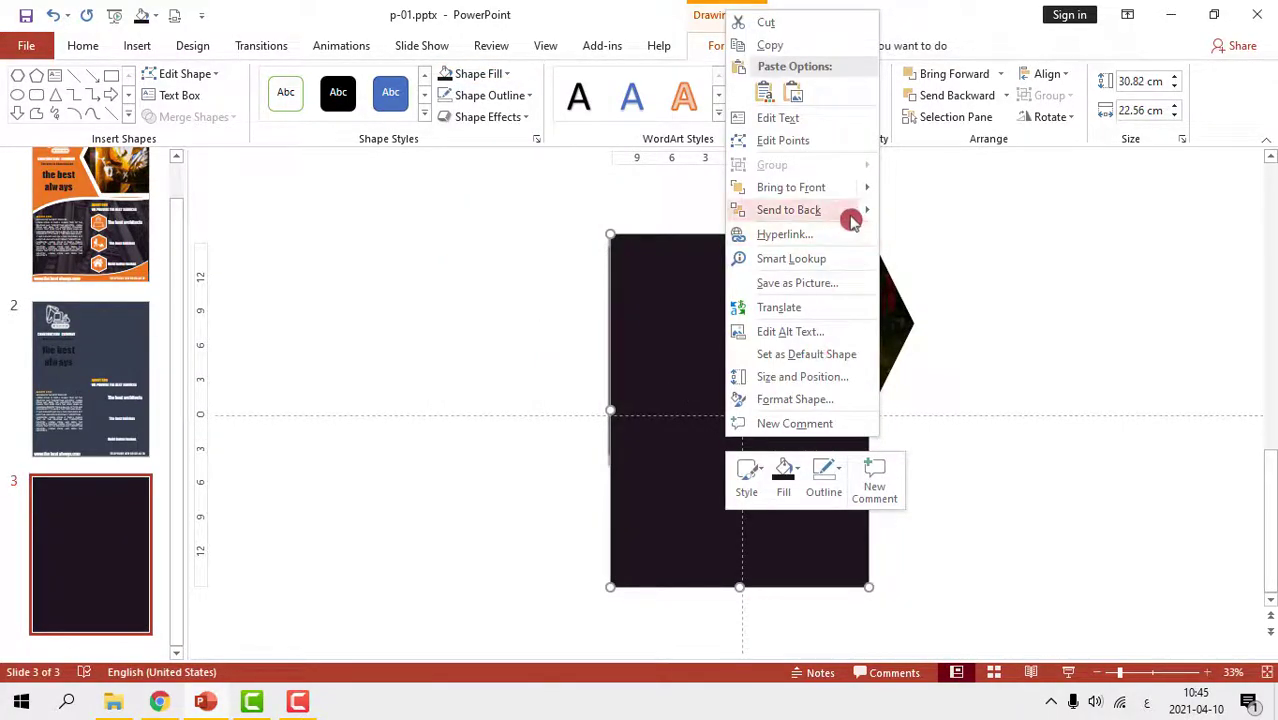
mouse_move(857, 212)
click(907, 234)
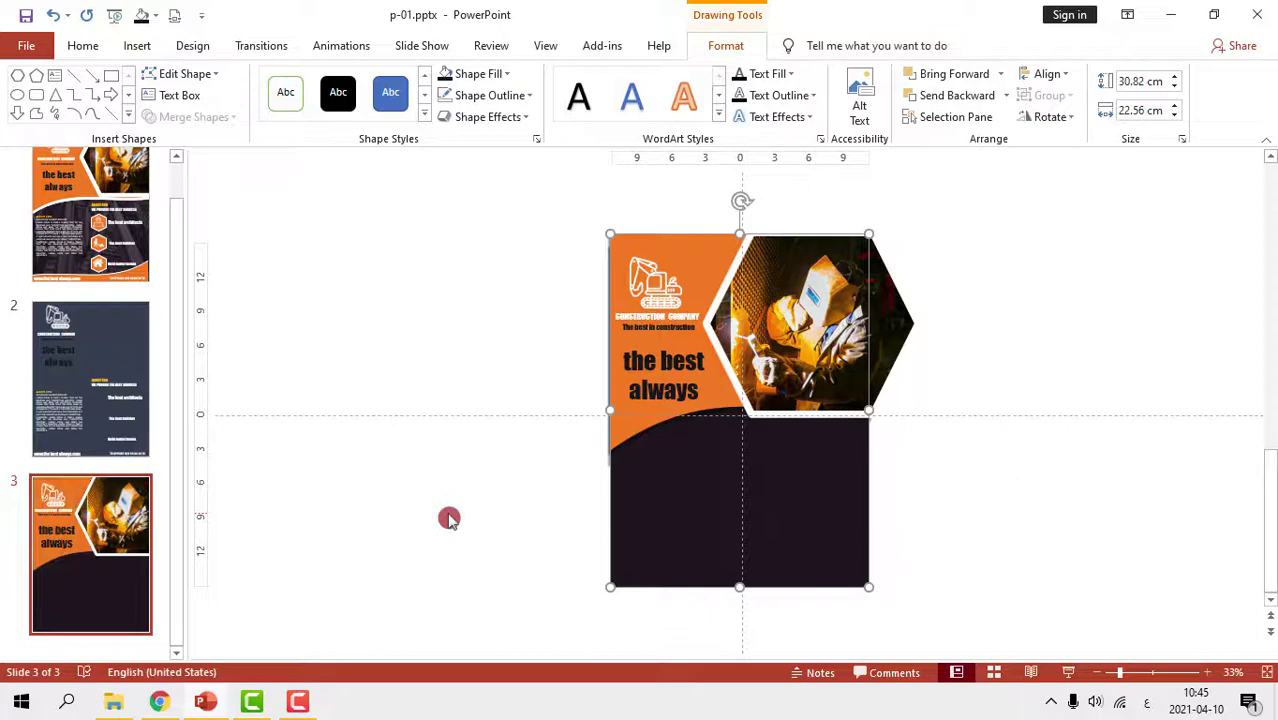
ctrl+scroll(693, 535, up, 5)
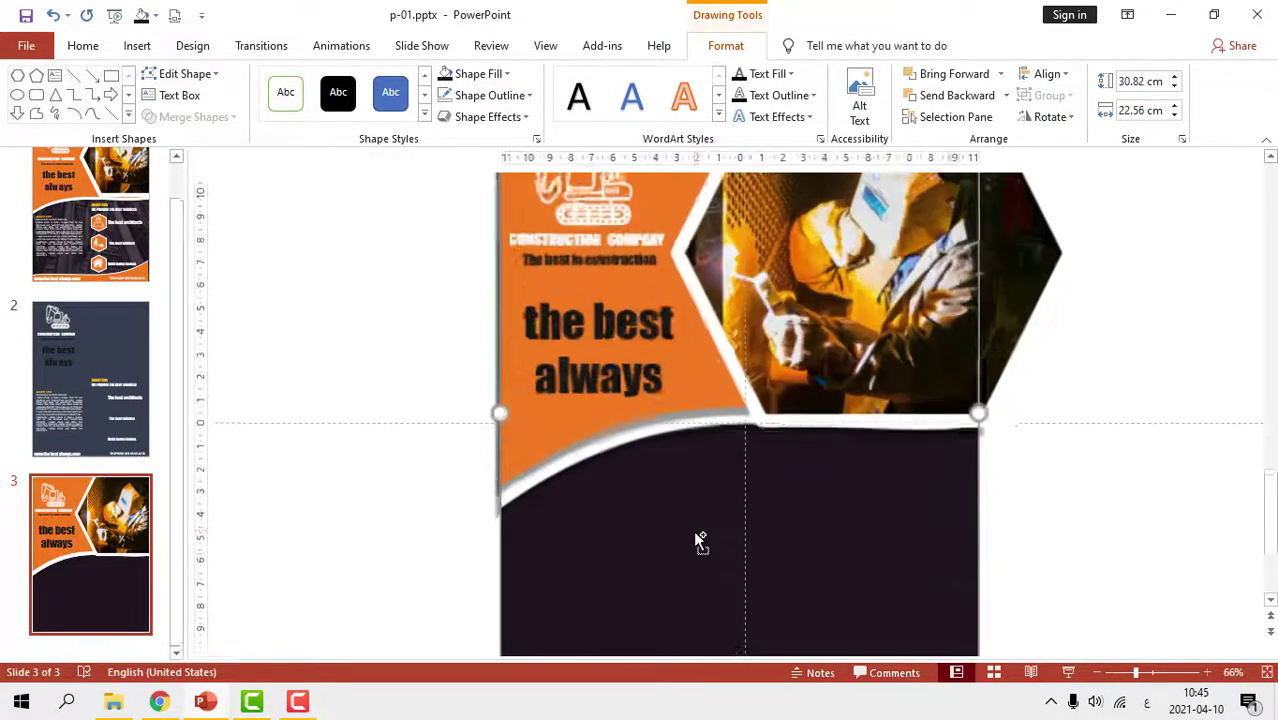
scroll(693, 532, down, 3)
Set the dark rectangle's fill transparency to 27% in Format Shape
scroll(690, 534, down, 3)
click(399, 466)
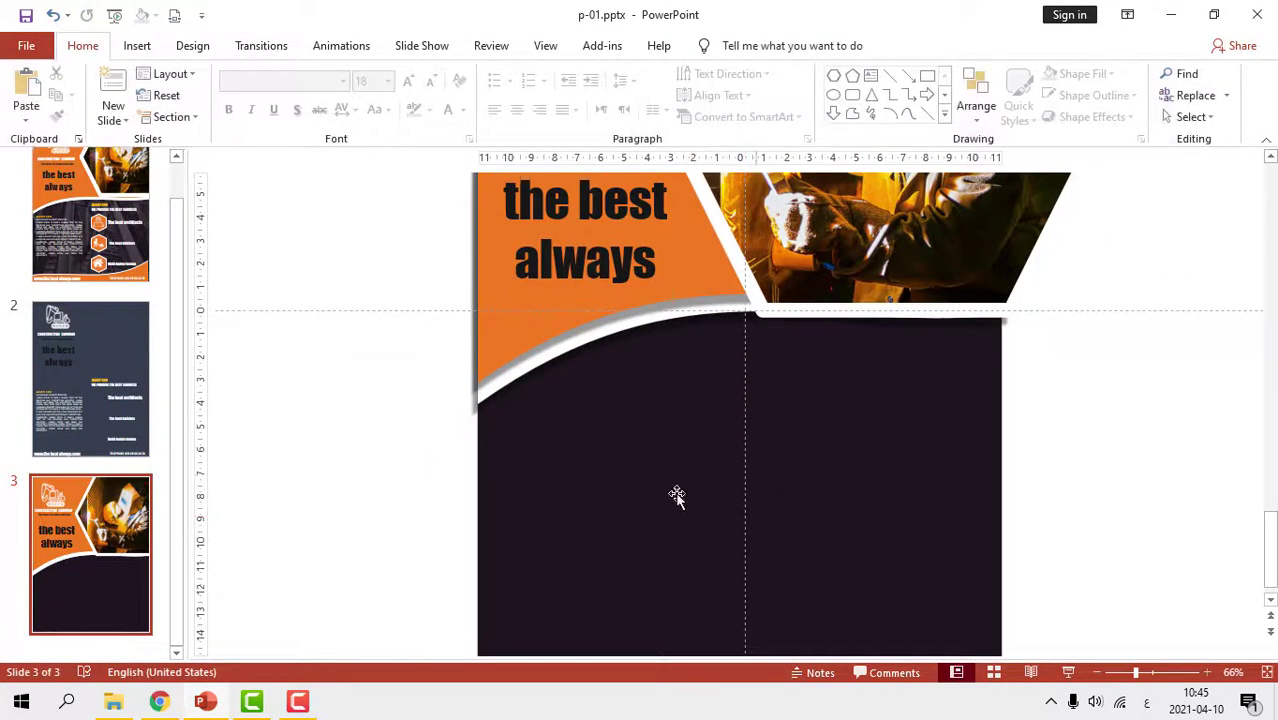
right_click(715, 478)
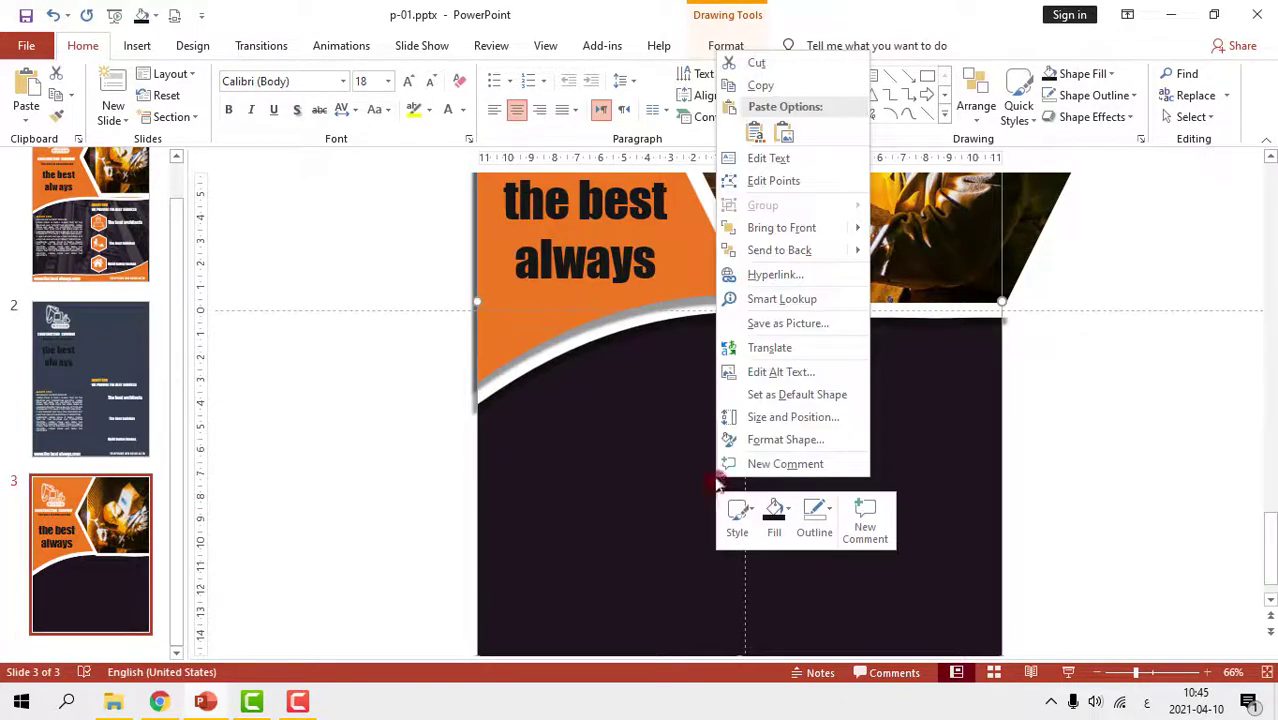
click(759, 446)
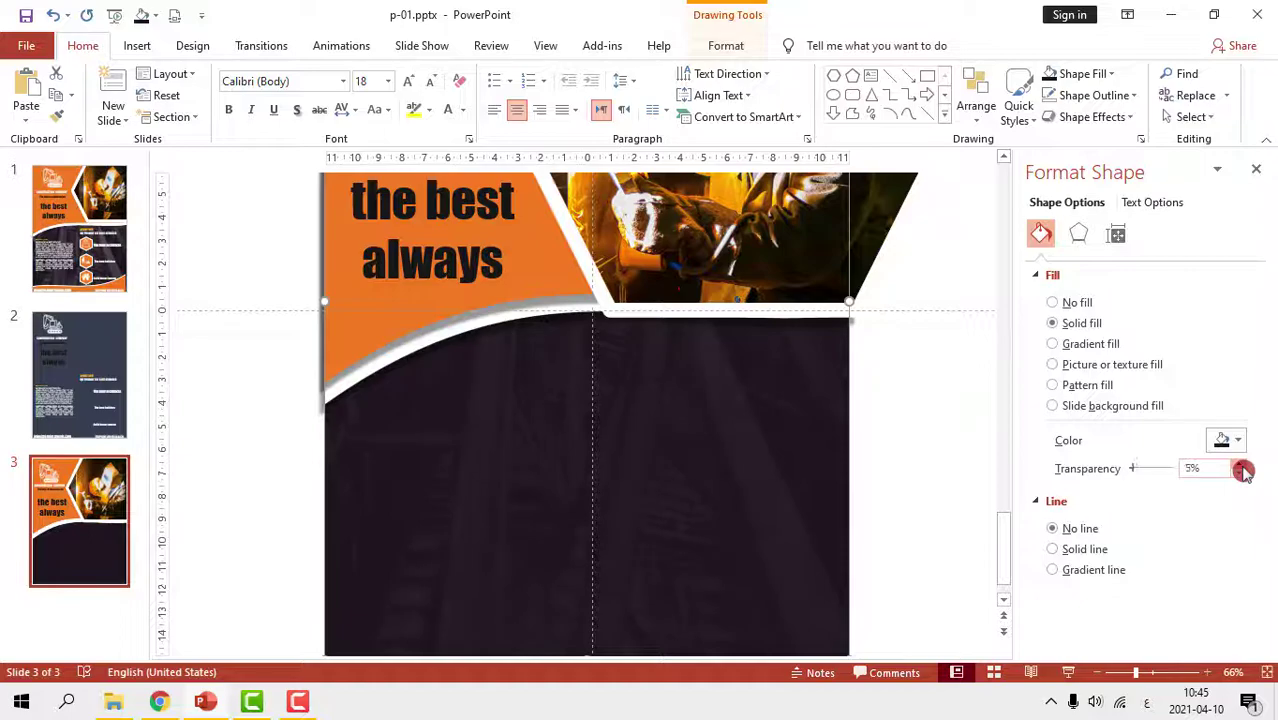
drag(1242, 471, 1245, 473)
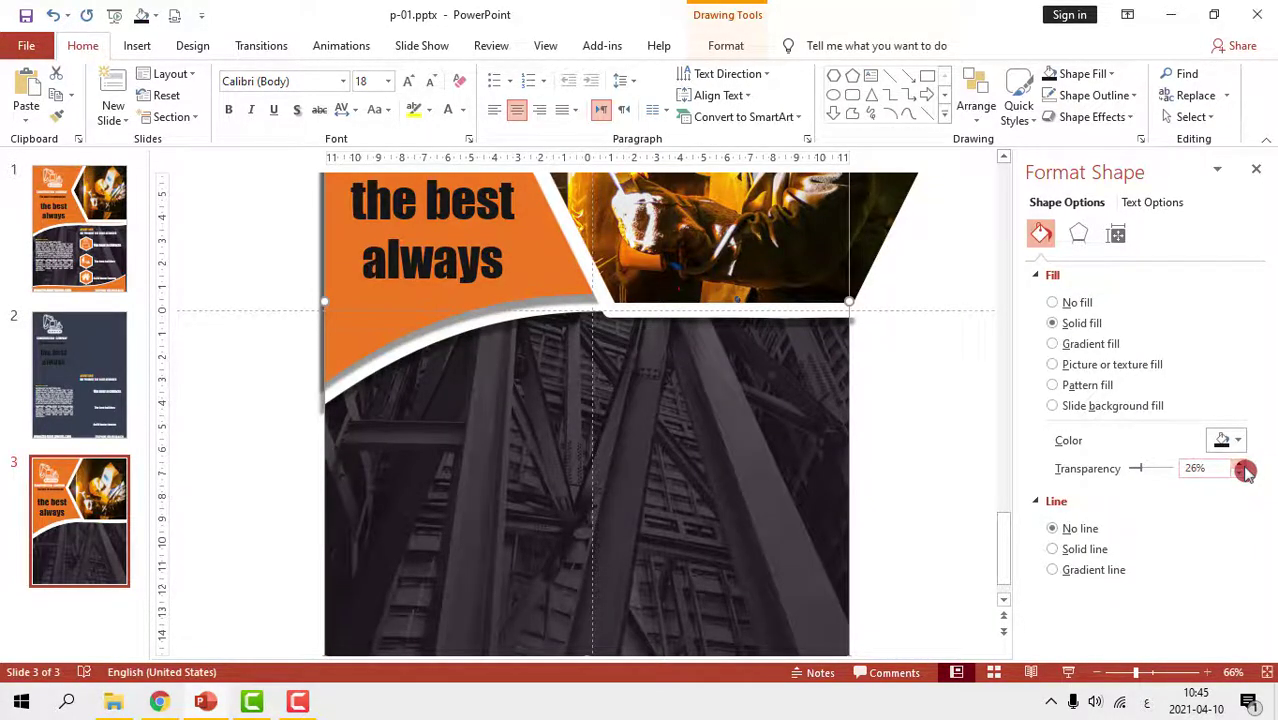
click(1260, 168)
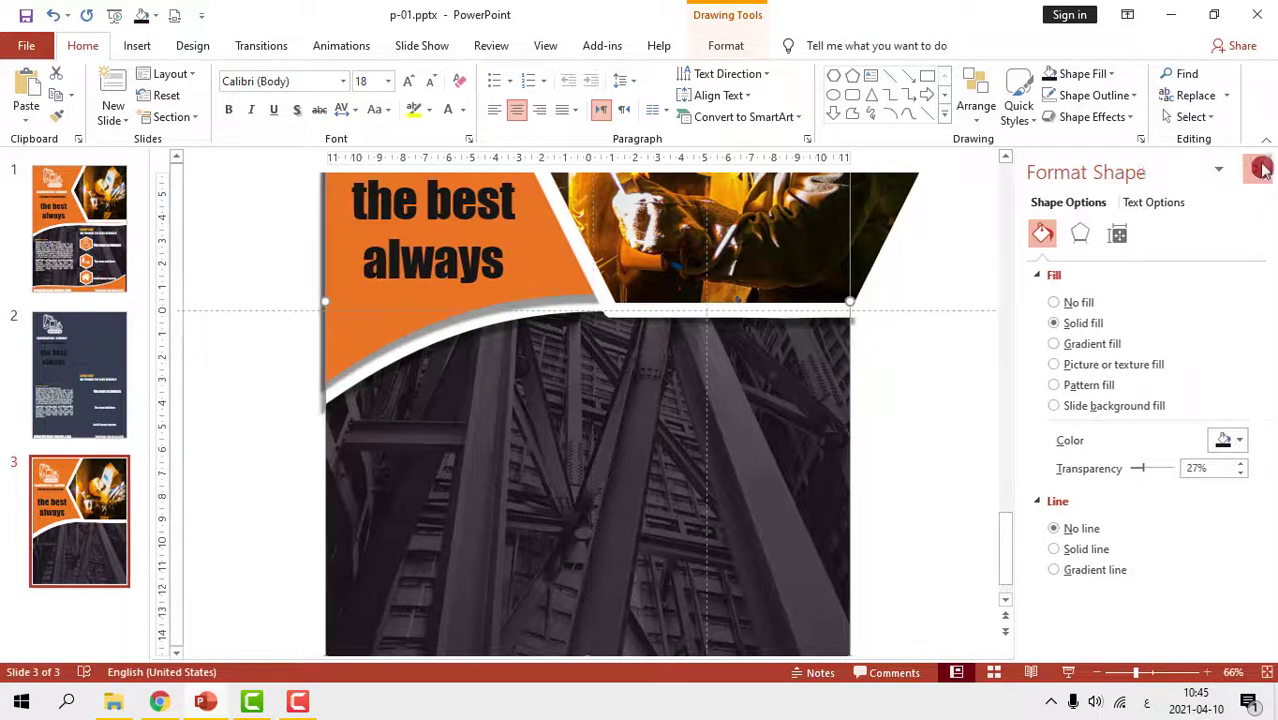
click(308, 402)
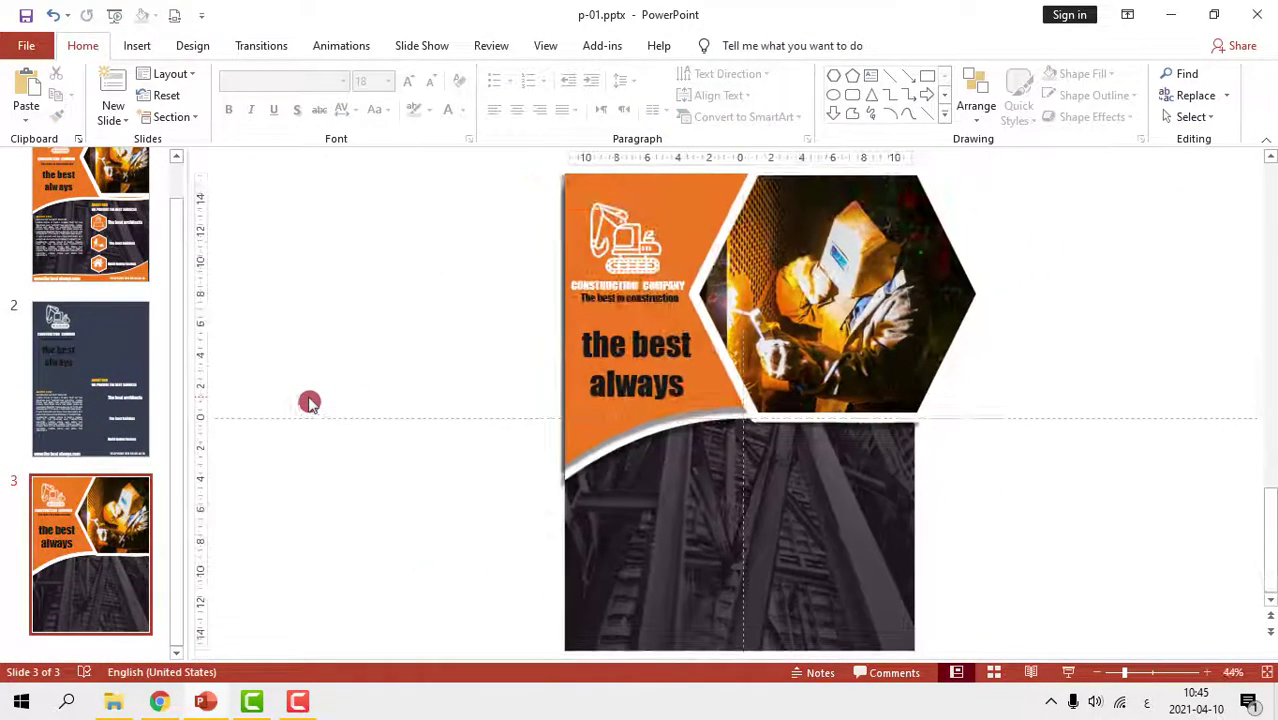
Copy the ABOUT OUR text box from slide 2 and paste it into slide 3's lower-left dark area
click(96, 398)
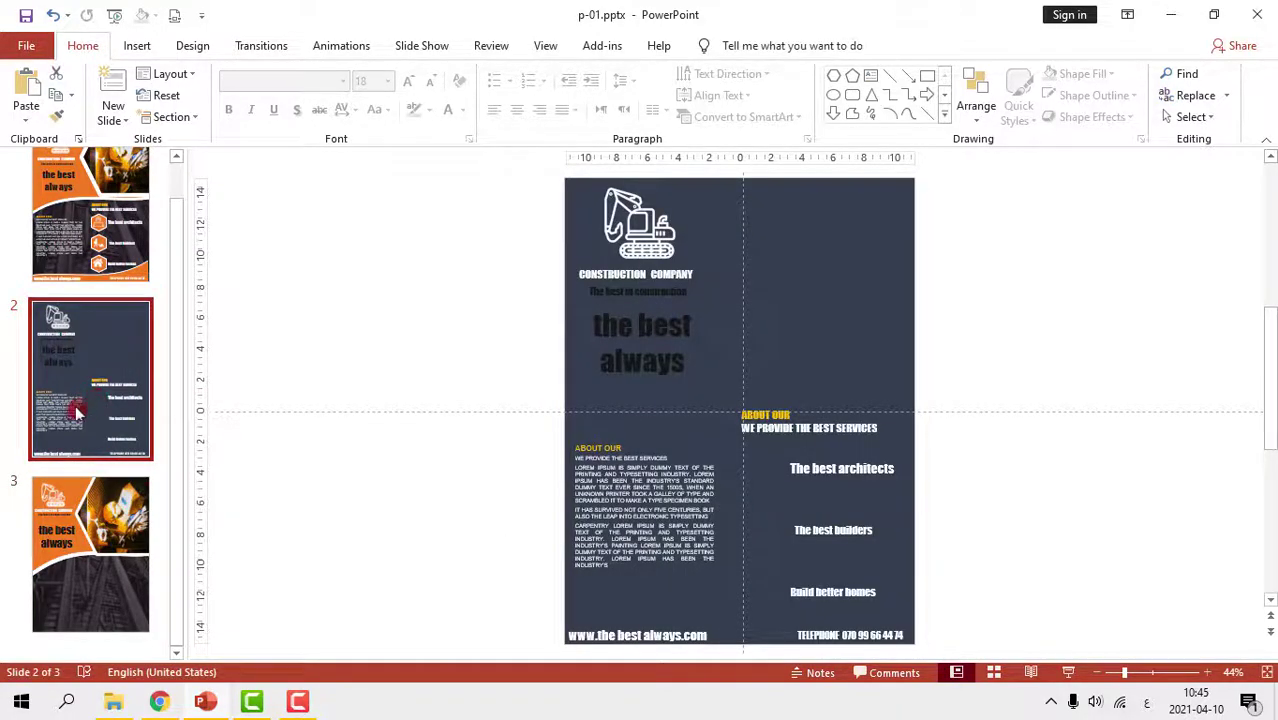
click(658, 510)
scroll(717, 465, up, 1)
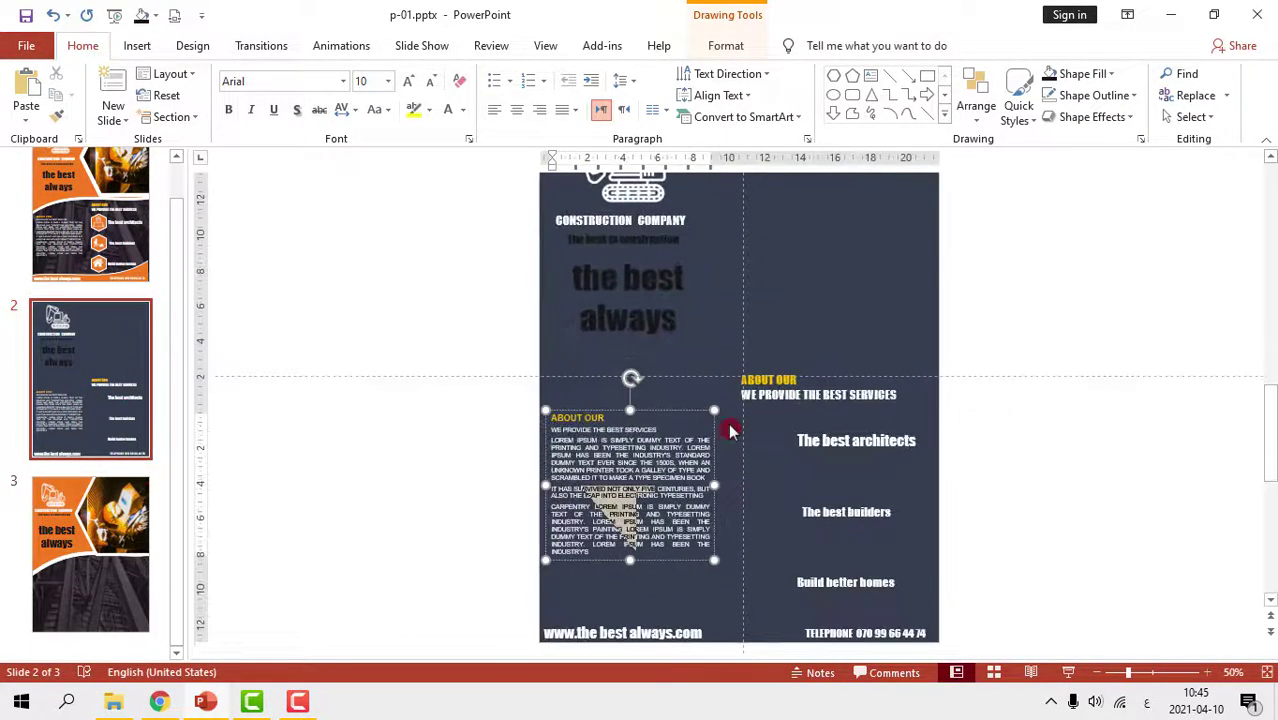
click(714, 409)
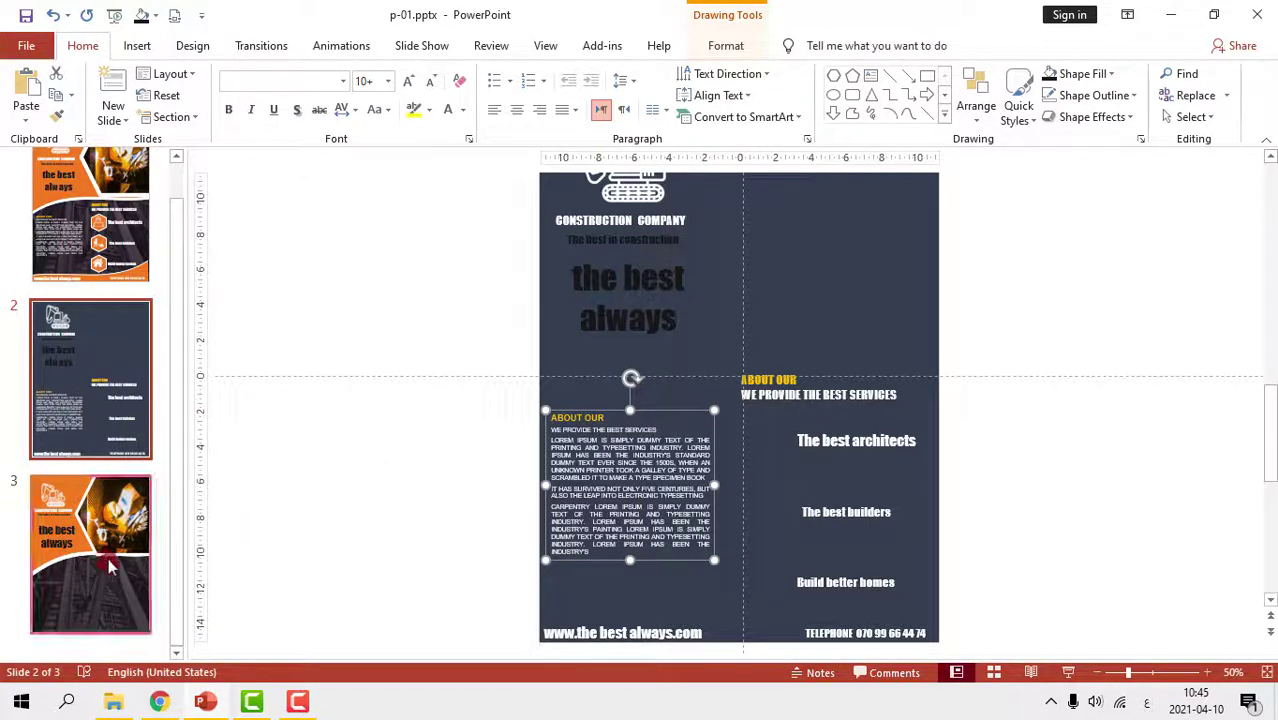
click(130, 583)
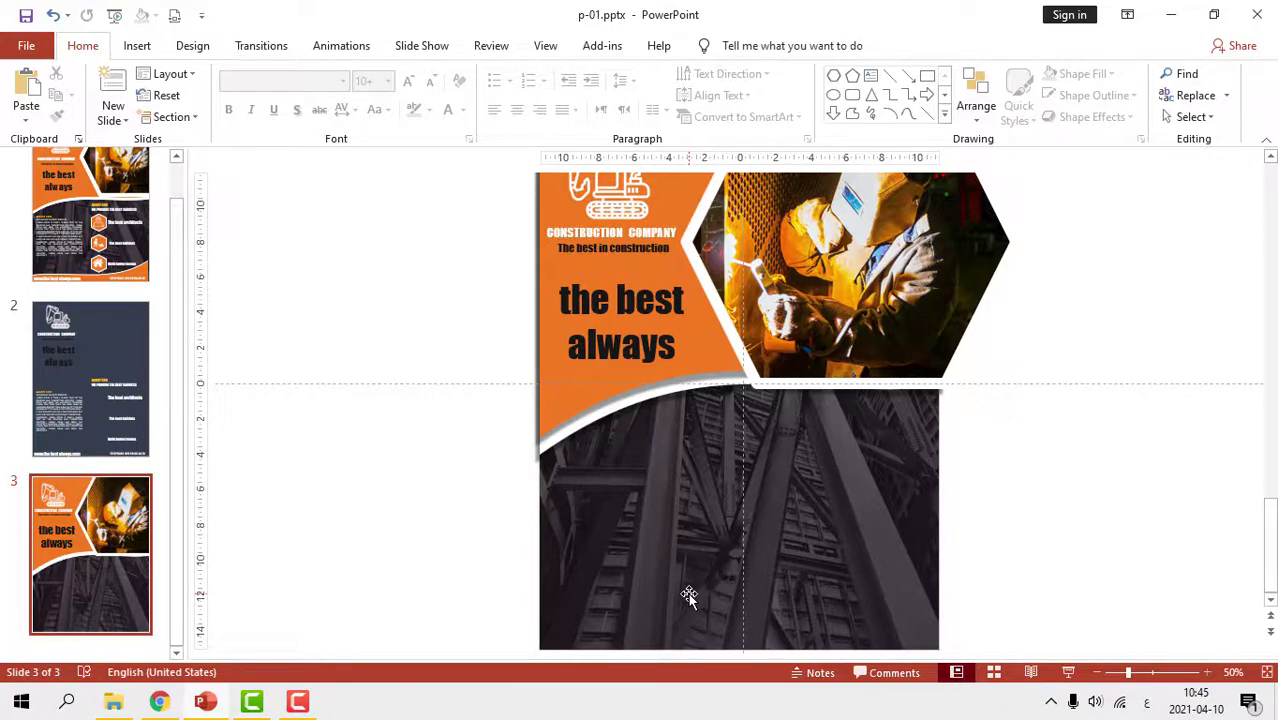
key(ctrl+v)
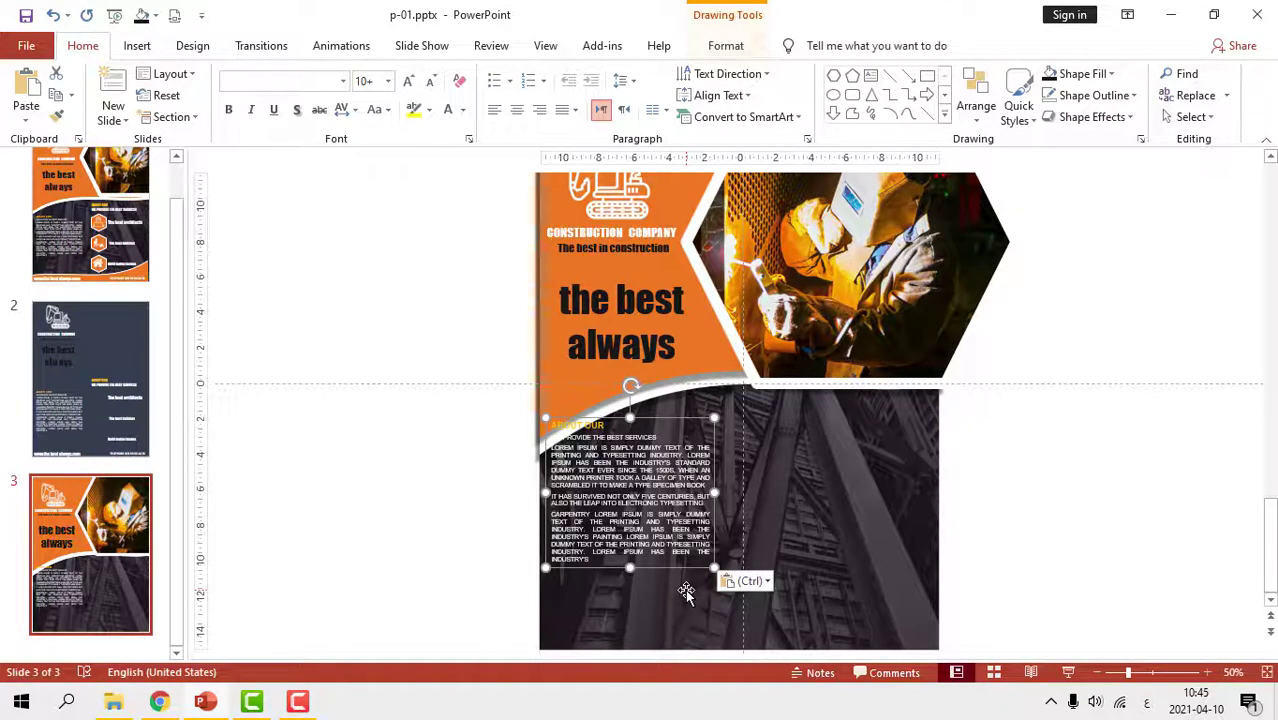
ctrl+scroll(686, 592, up, 5)
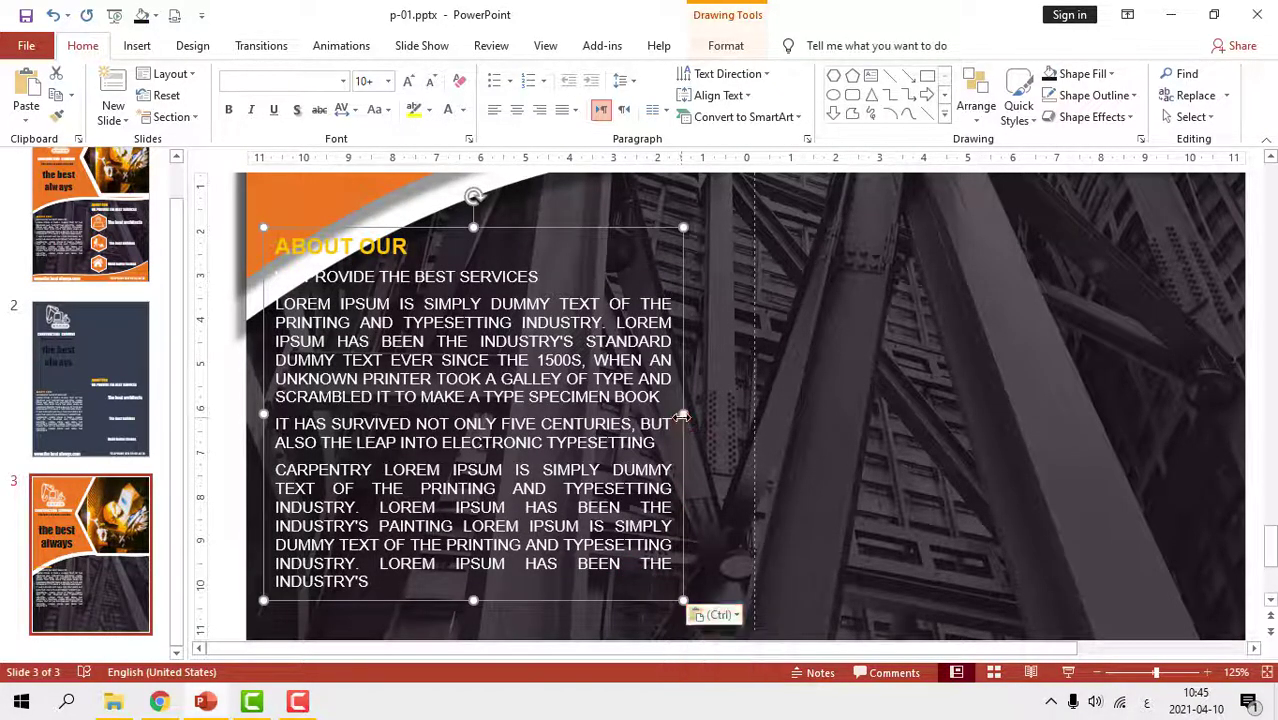
ctrl+scroll(604, 533, down, 5)
drag(604, 533, 608, 588)
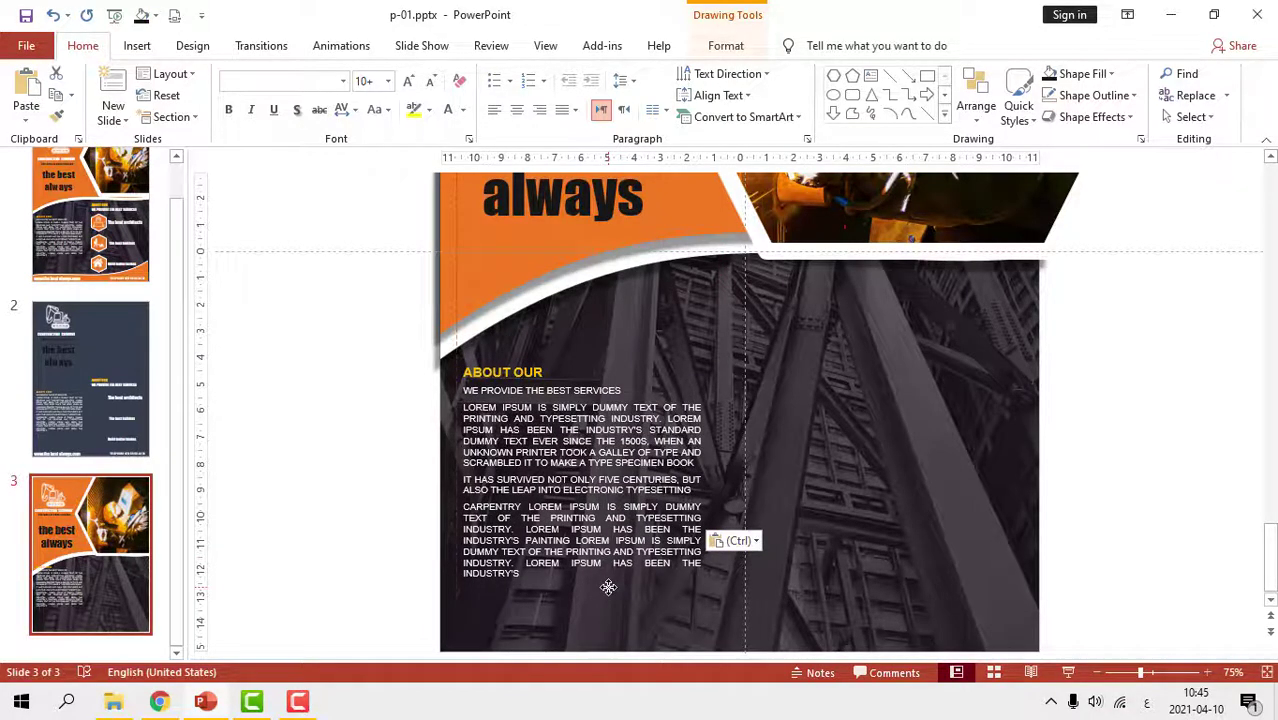
Draw a 3.3 × 3.83 cm hexagon right of the ABOUT OUR text, rotated point-up
drag(608, 588, 608, 588)
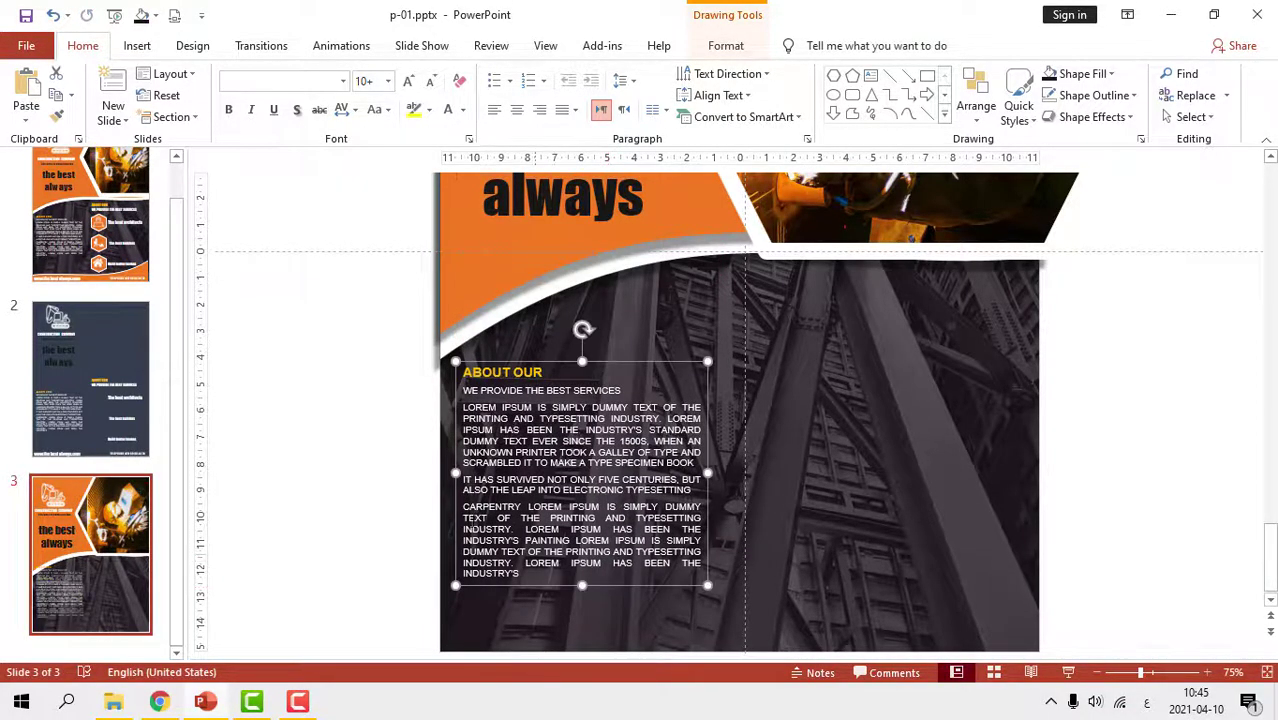
click(138, 48)
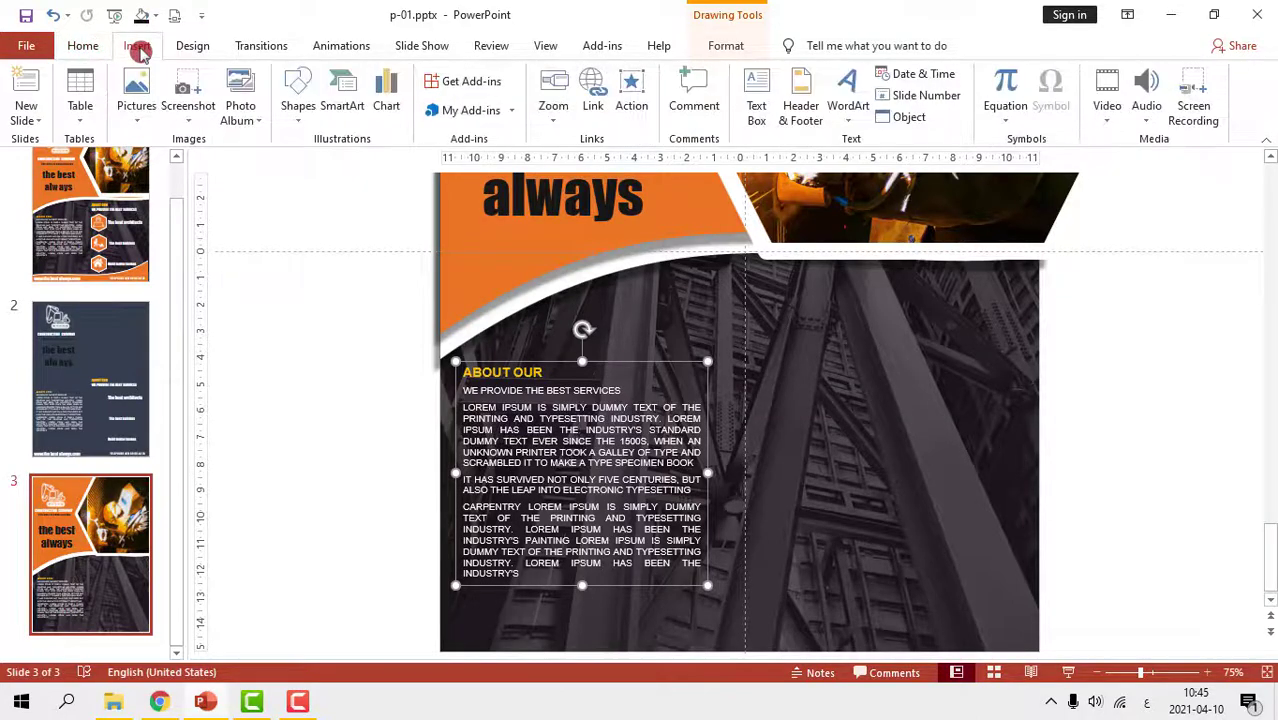
click(297, 108)
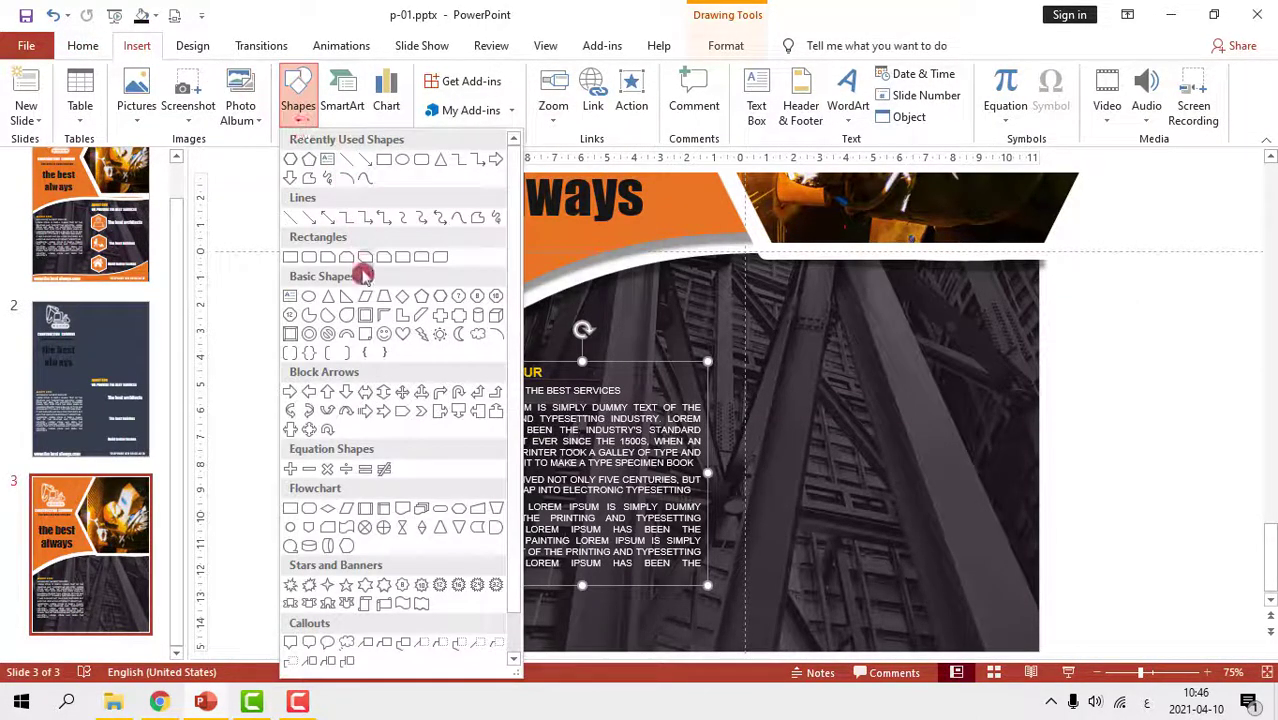
click(296, 163)
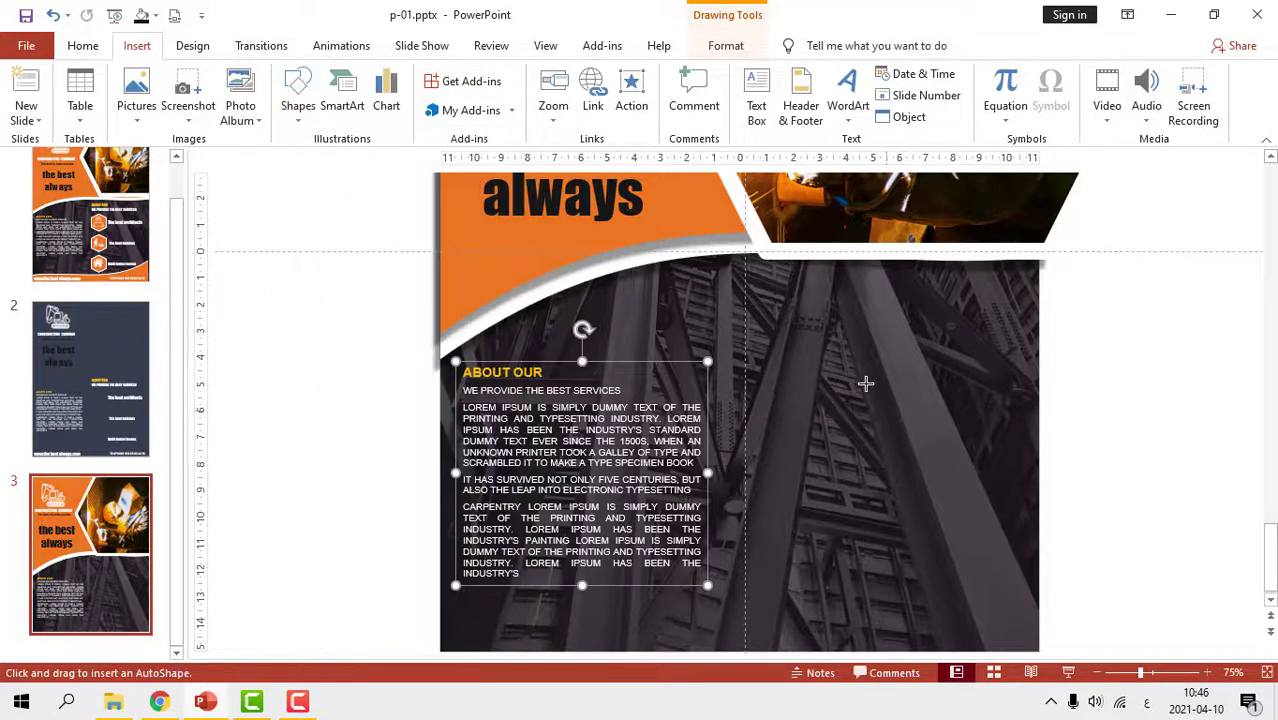
drag(866, 369, 765, 456)
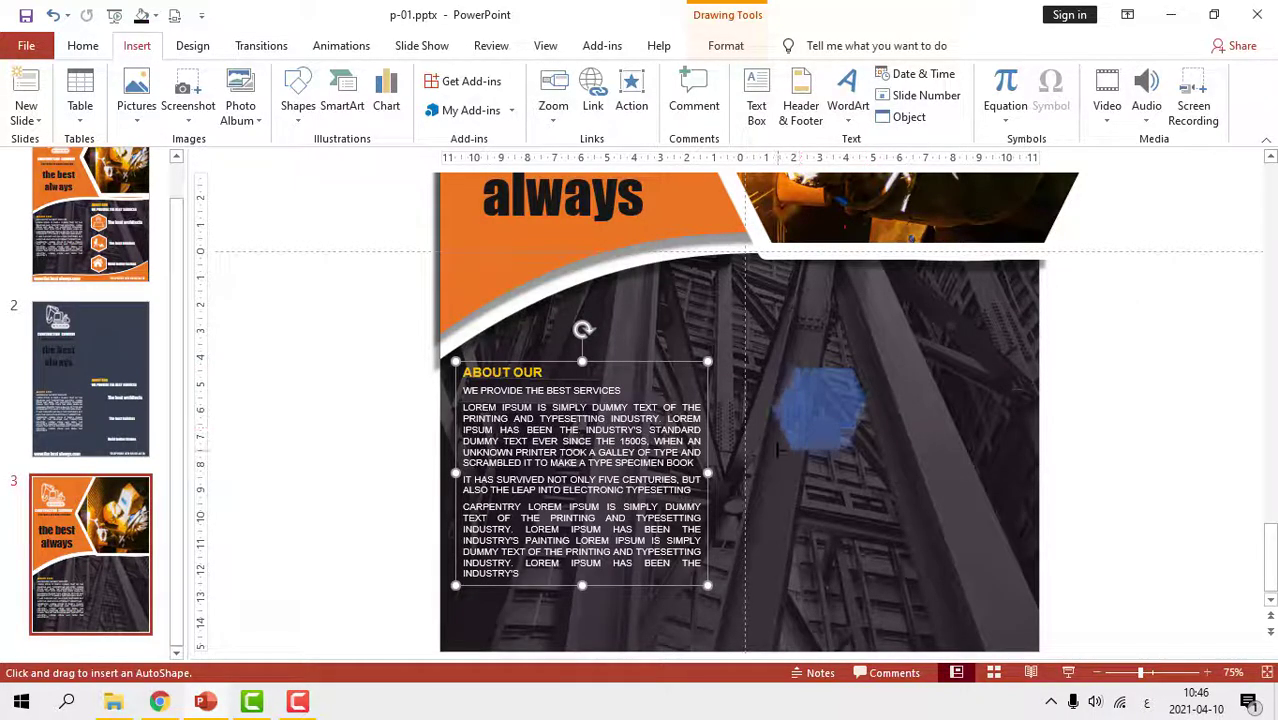
drag(821, 402, 801, 402)
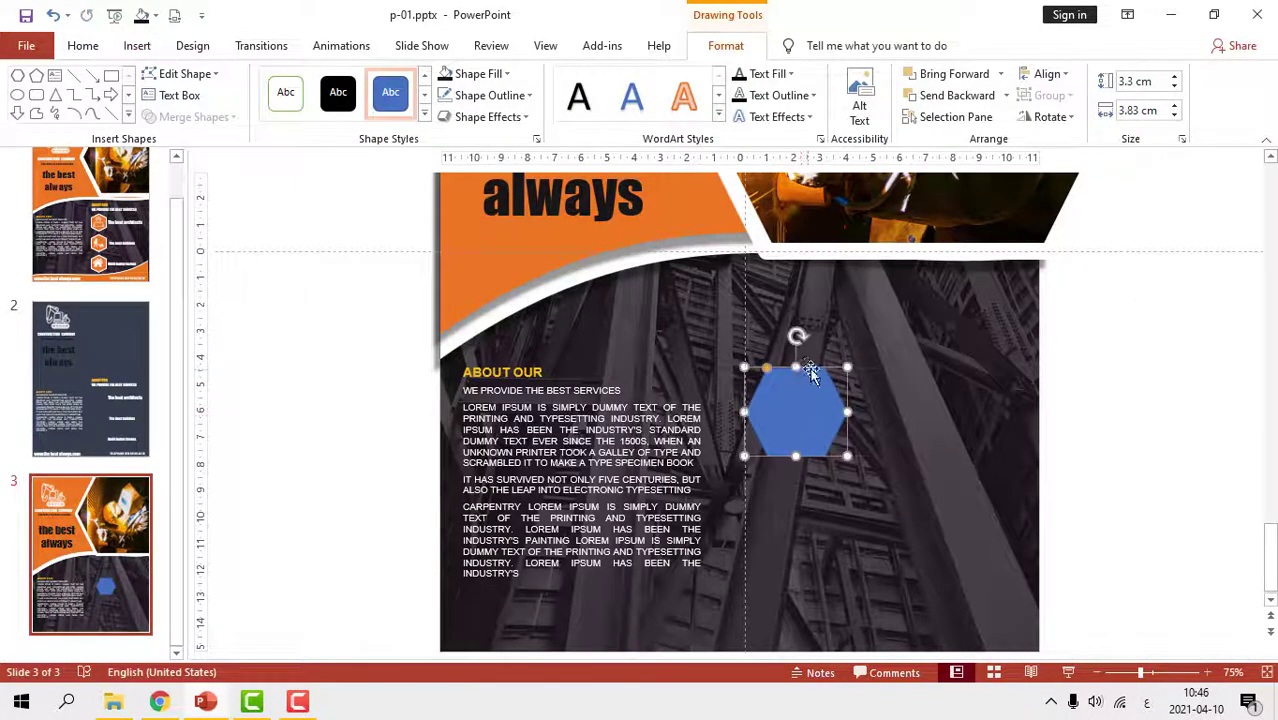
mouse_move(805, 338)
mouse_down()
mouse_move(880, 413)
mouse_move(836, 408)
mouse_move(860, 404)
mouse_up()
ctrl+scroll(856, 402, up, 5)
drag(741, 512, 792, 418)
scroll(747, 456, down, 5)
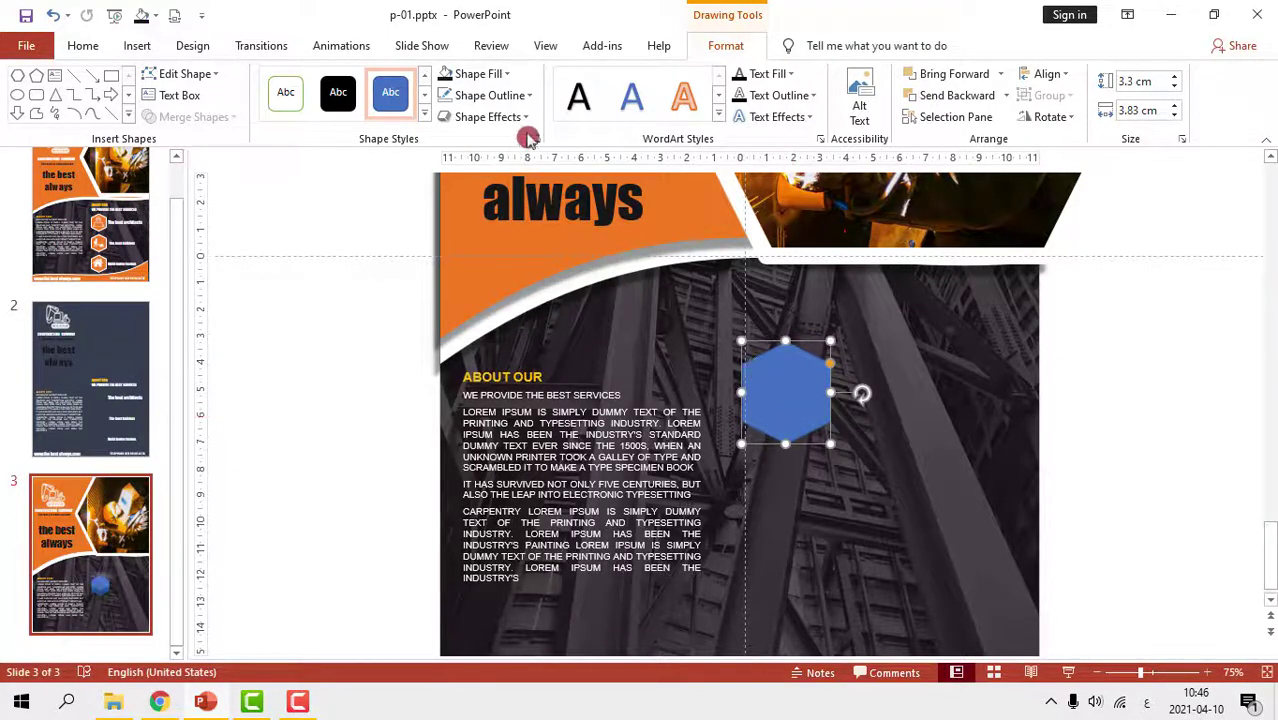
Fill the hexagon with the recently used orange
click(476, 80)
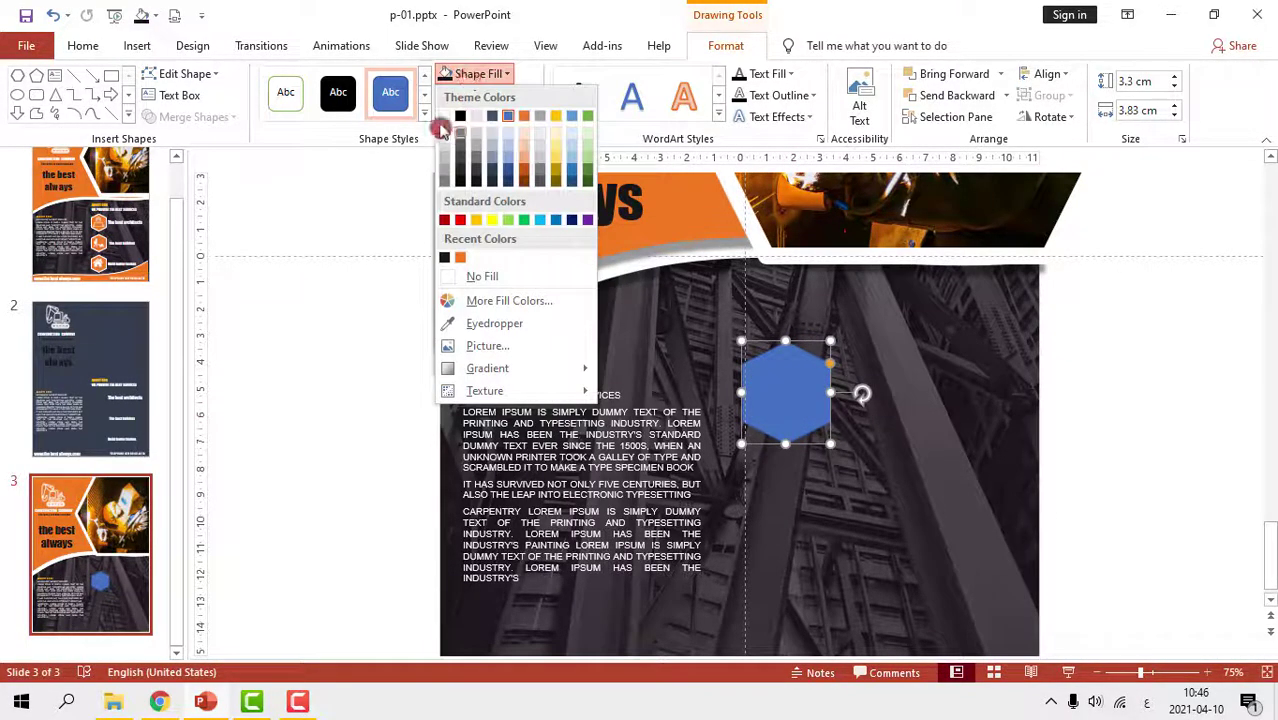
click(462, 258)
scroll(802, 496, up, 7)
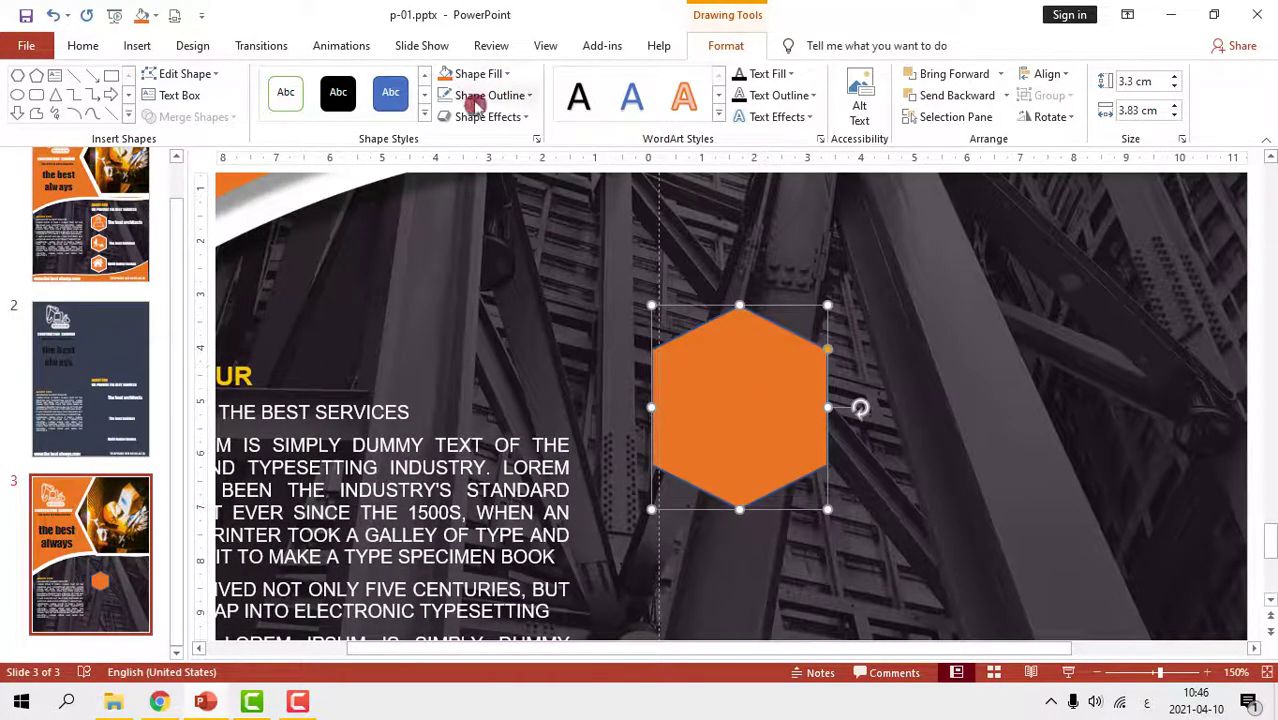
Give the hexagon a white 6 pt outline
click(479, 100)
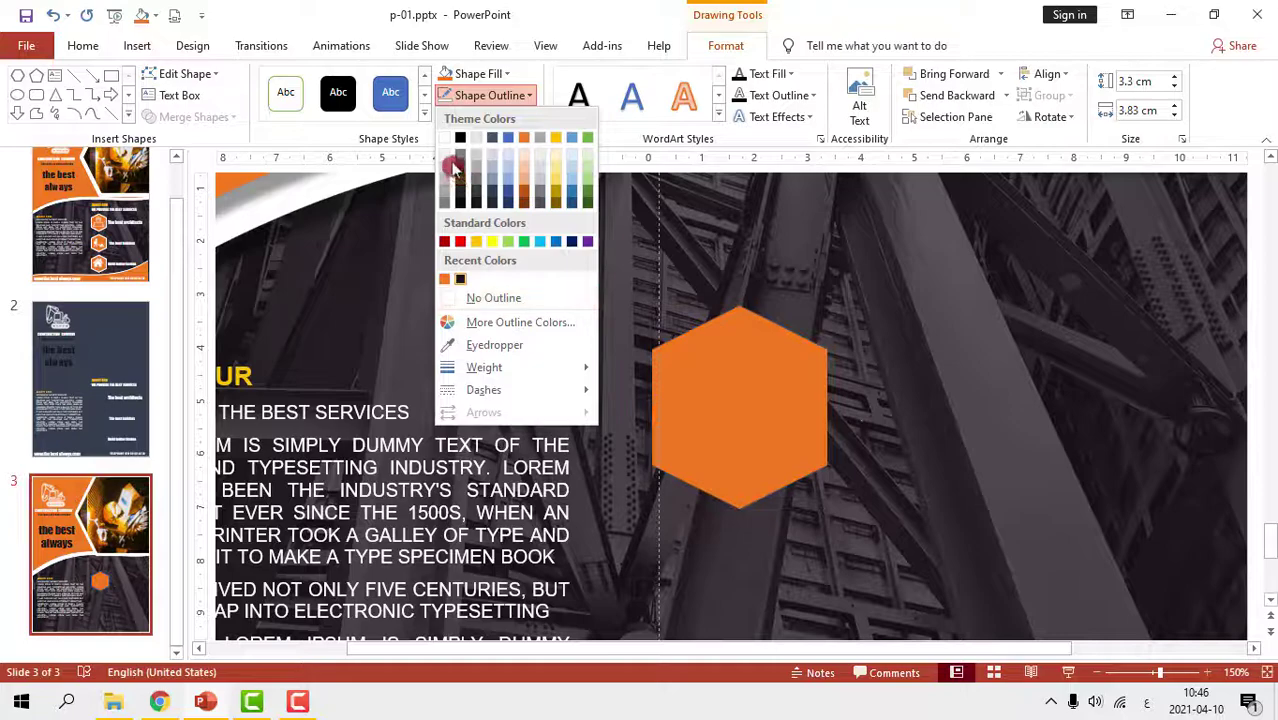
click(497, 104)
click(497, 100)
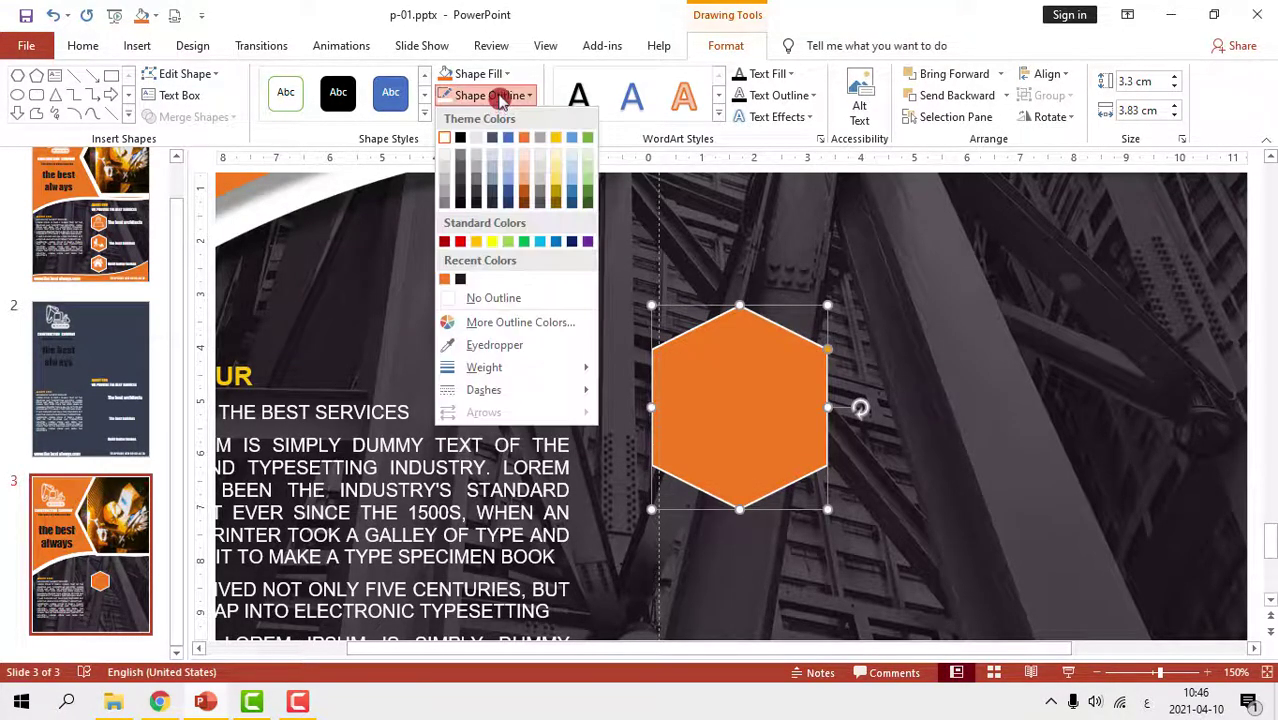
mouse_move(502, 369)
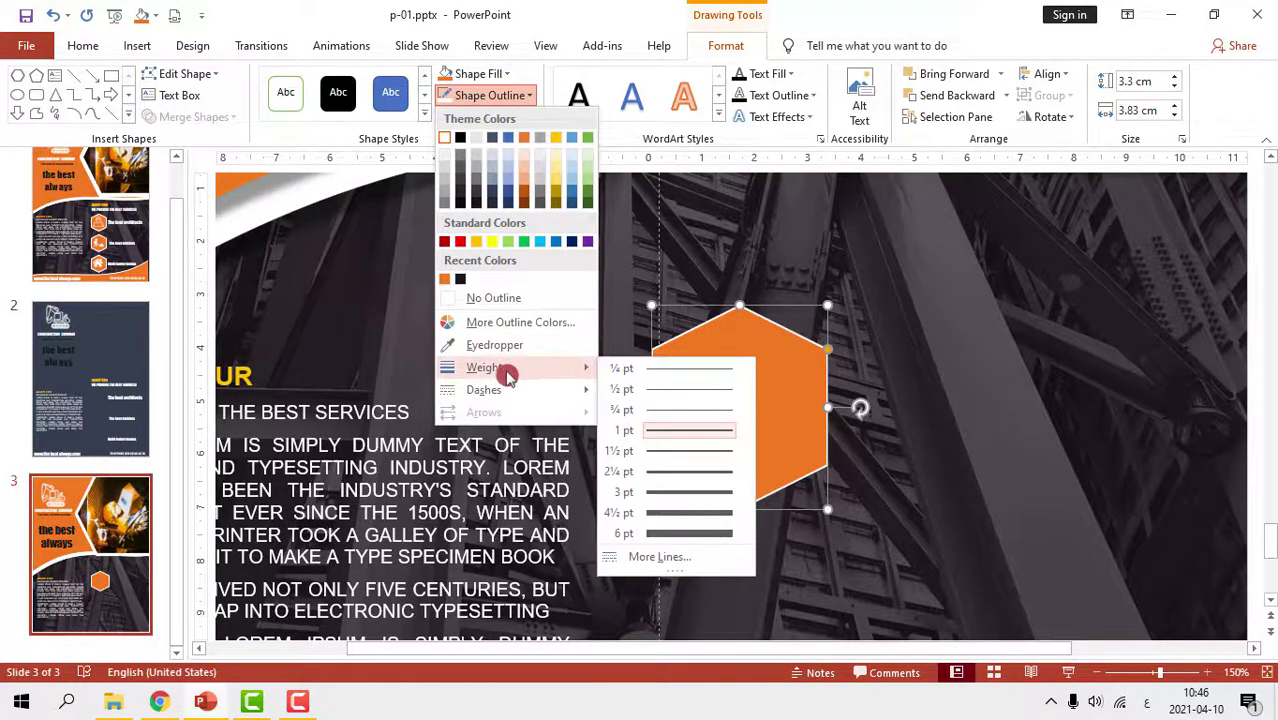
click(705, 532)
Nudge the hexagon slightly lower and Ctrl-drag a duplicate copy of it
scroll(745, 487, down, 3)
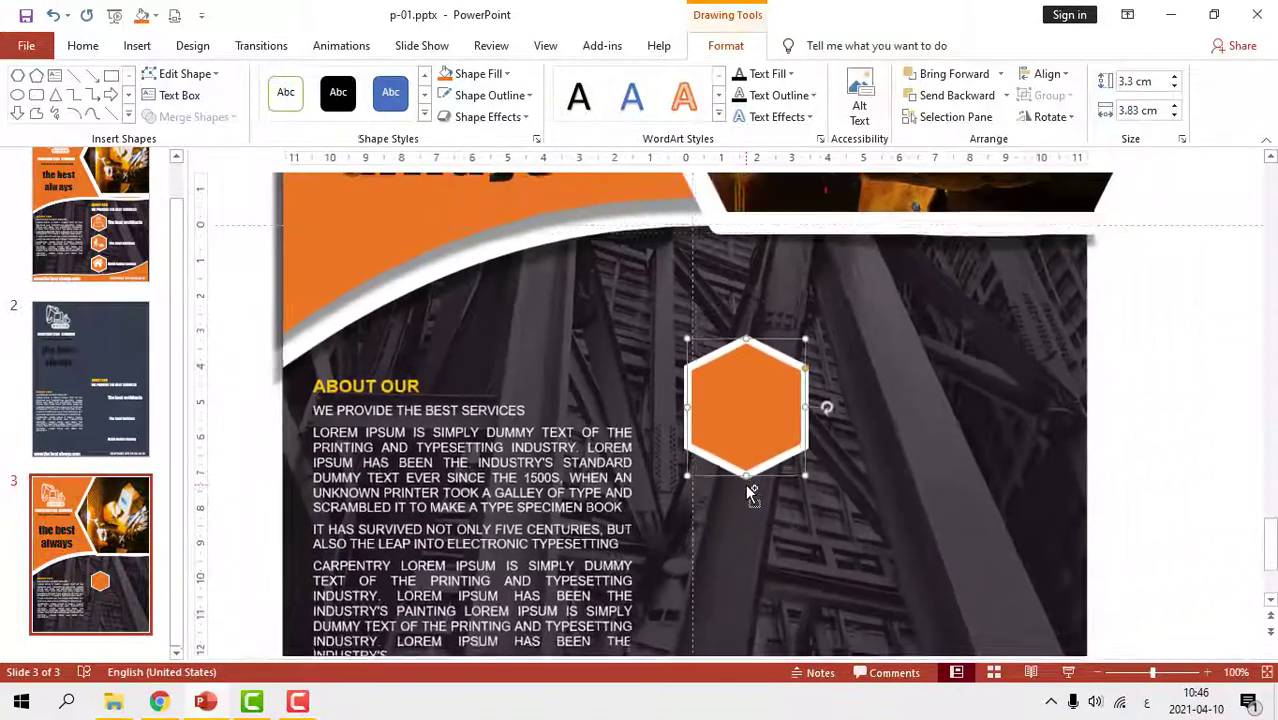
scroll(750, 490, down, 3)
scroll(790, 445, down, 2)
drag(781, 421, 785, 436)
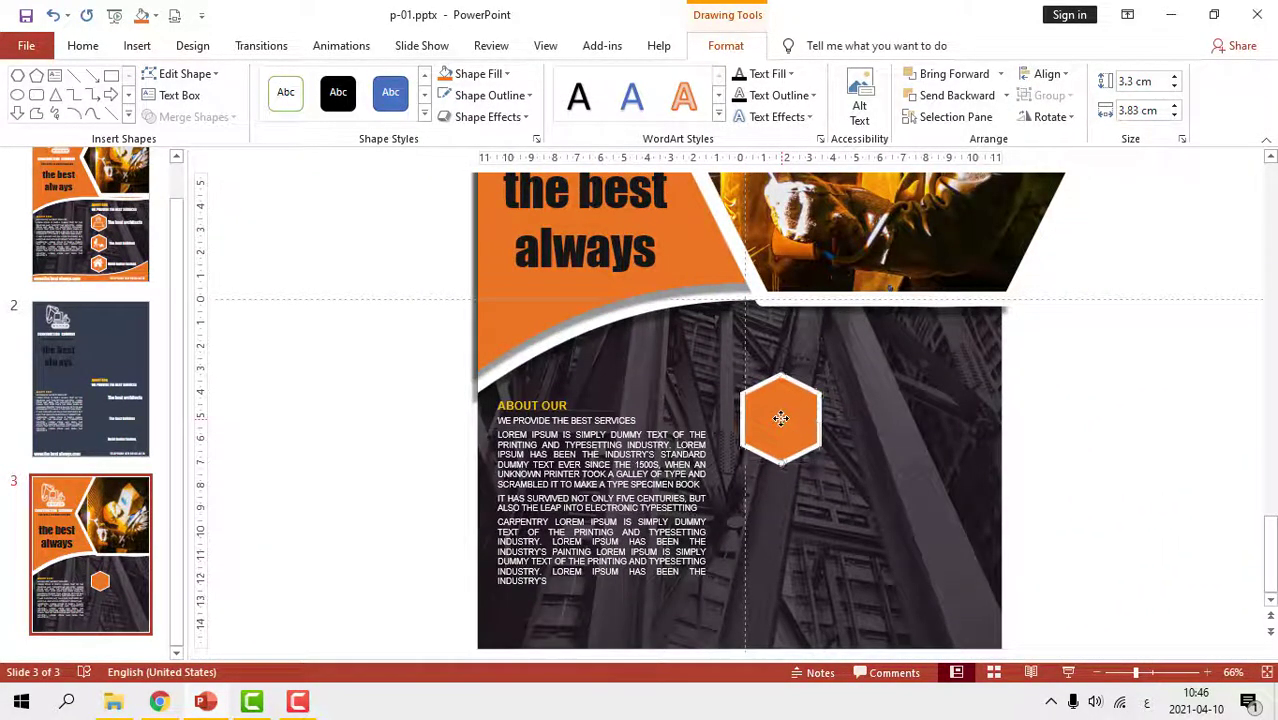
scroll(785, 436, down, 1)
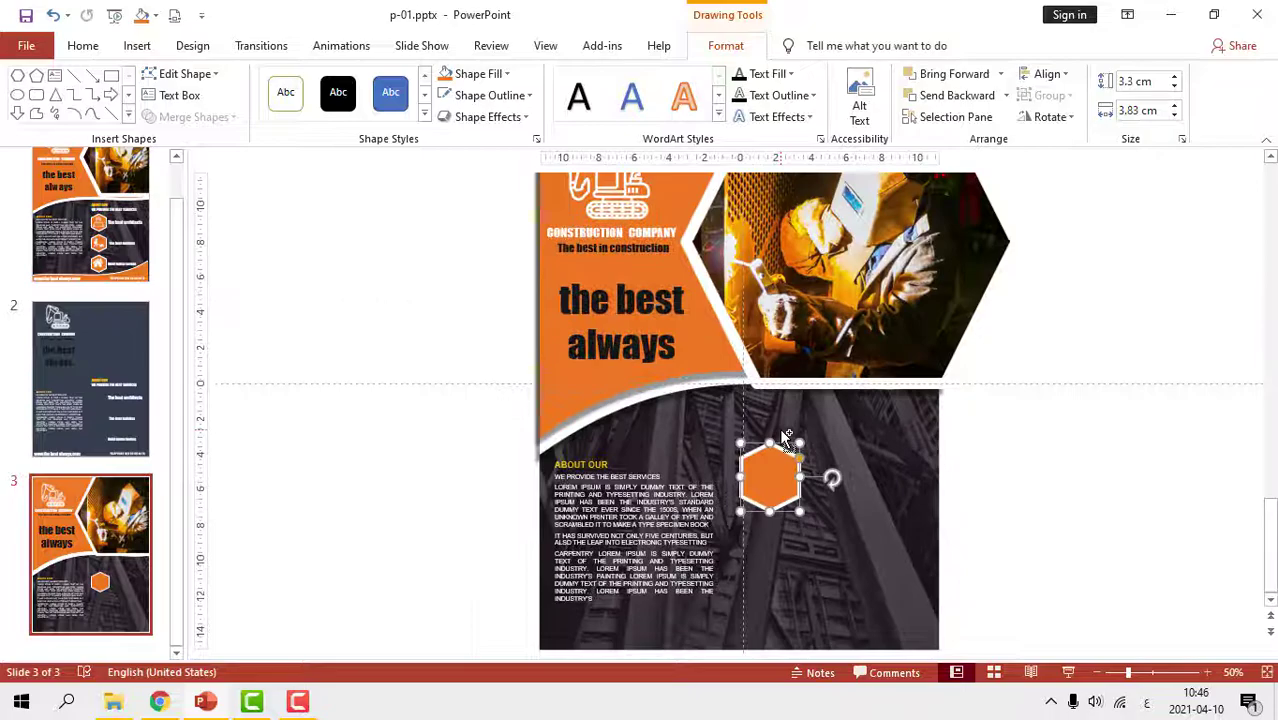
scroll(798, 490, up, 5)
scroll(797, 491, down, 3)
scroll(797, 491, down, 1)
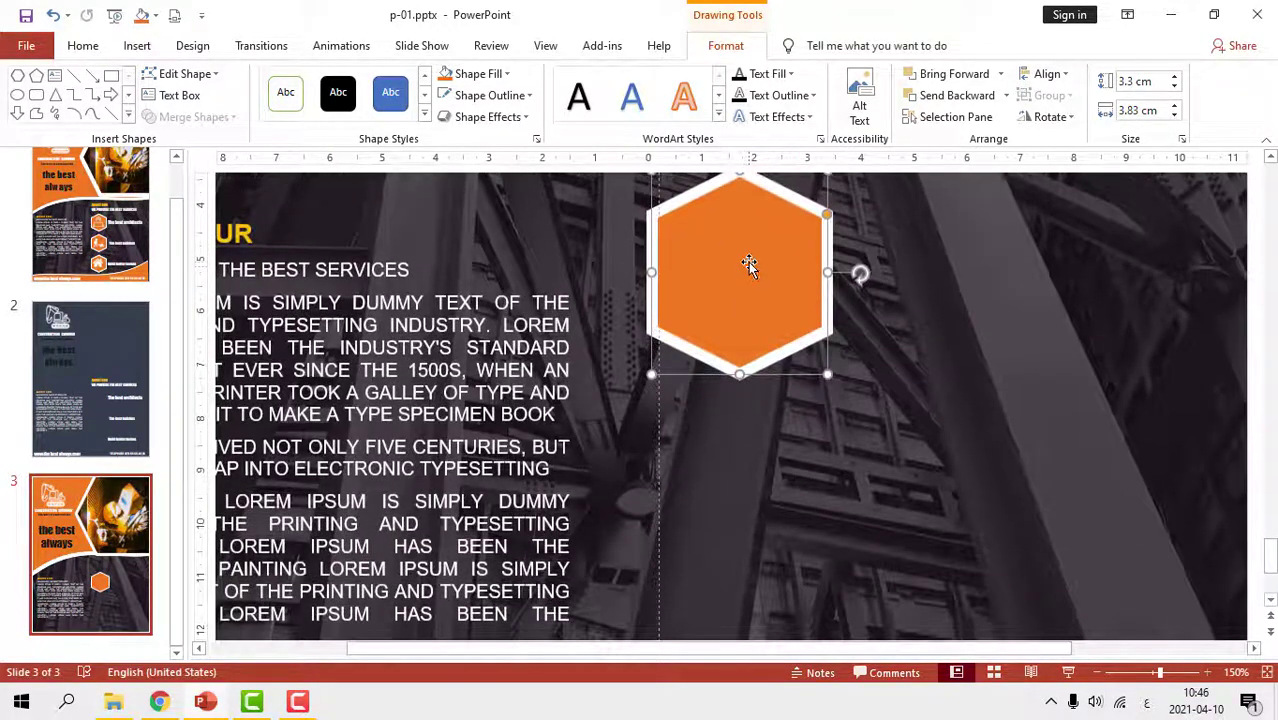
ctrl+drag(750, 263, 747, 491)
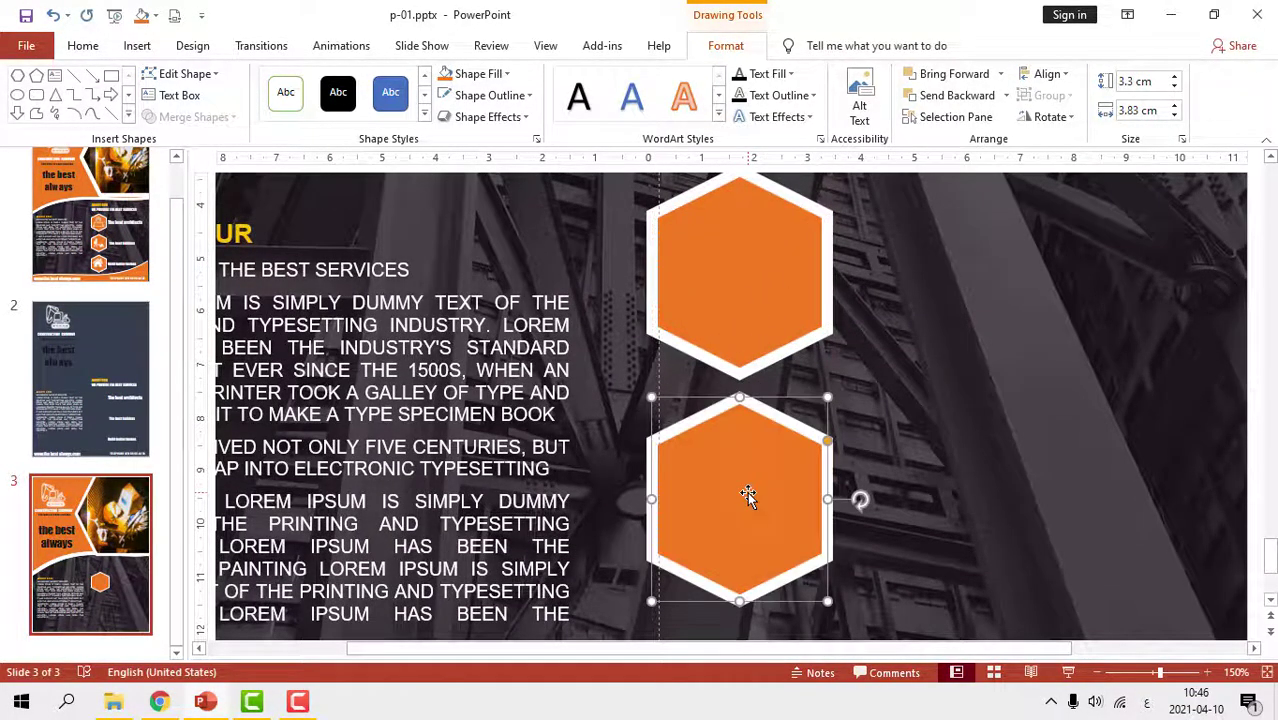
scroll(747, 491, down, 3)
scroll(747, 491, down, 5)
scroll(758, 445, down, 3)
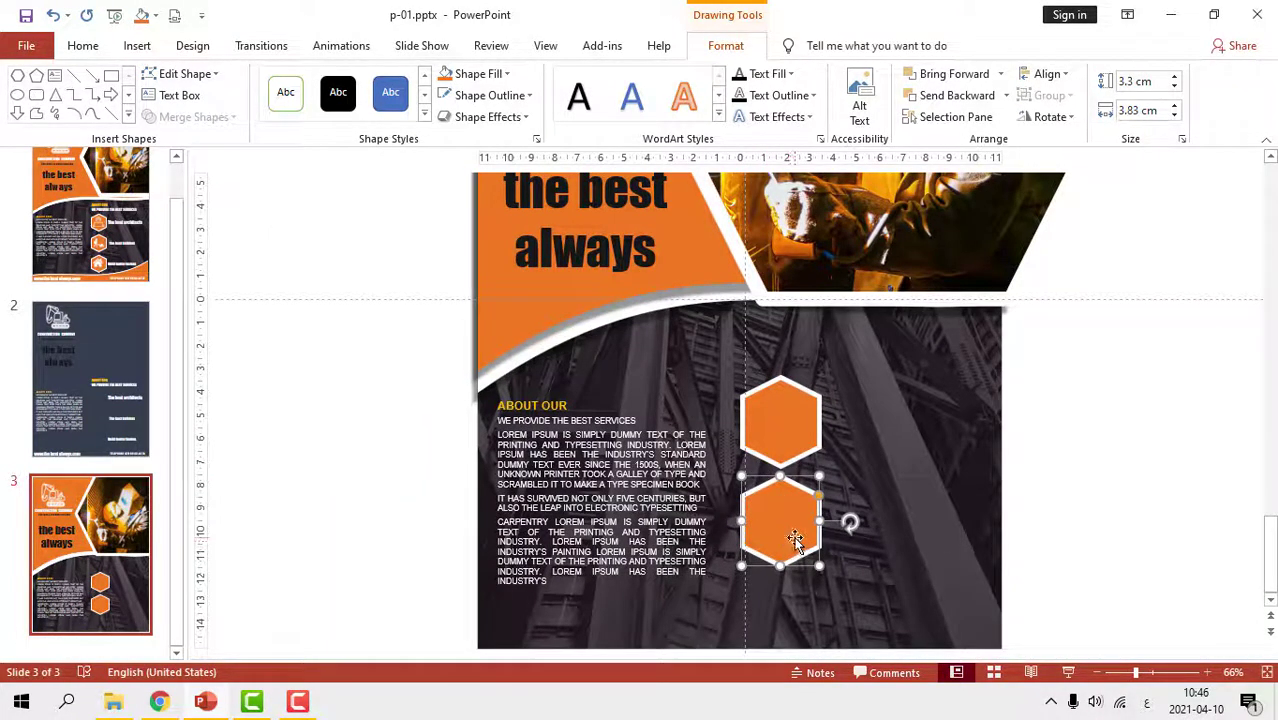
scroll(795, 540, down, 2)
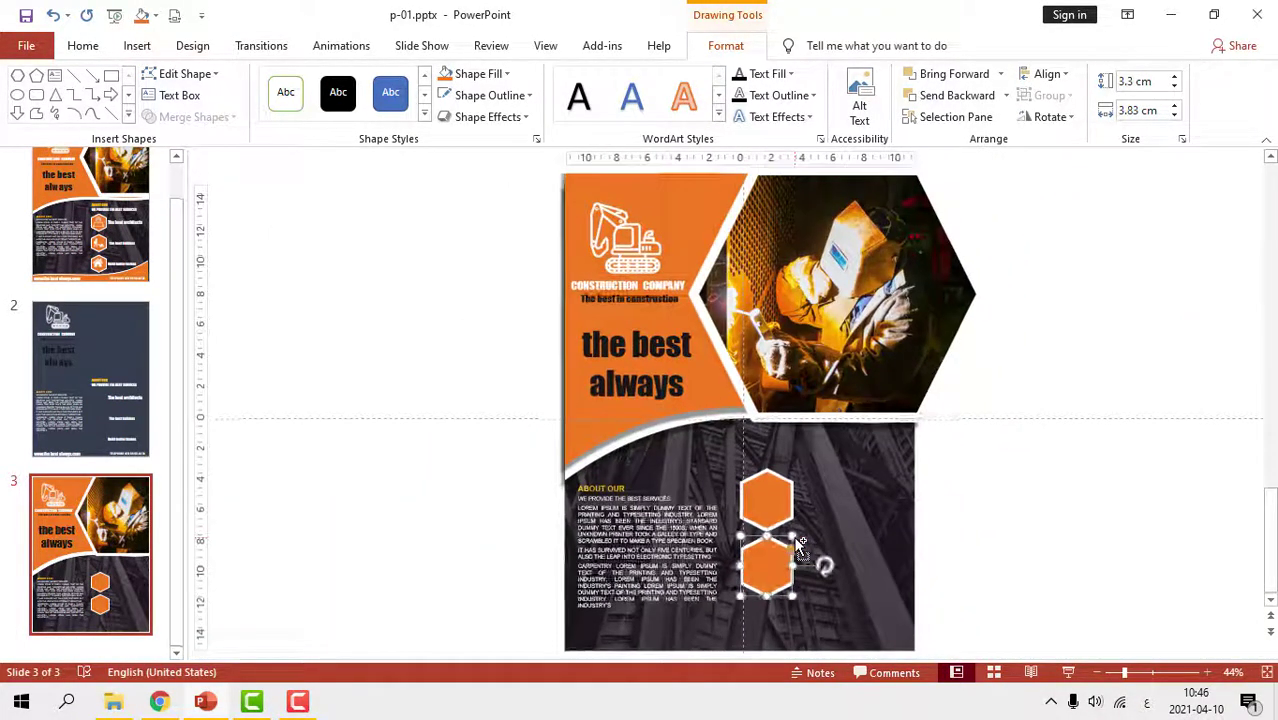
Reposition the two hexagons, raising the upper one and moving the lower one beneath it
click(436, 491)
scroll(460, 495, down, 1)
click(754, 490)
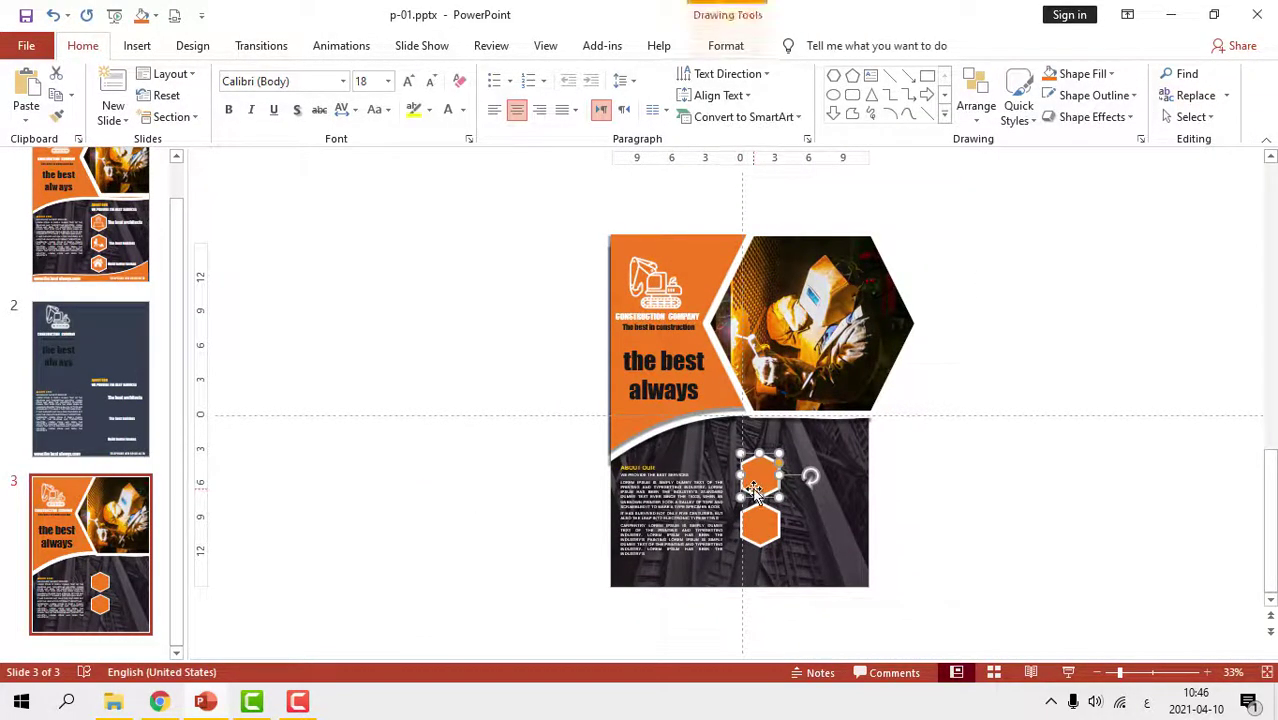
scroll(754, 490, up, 2)
drag(783, 443, 780, 411)
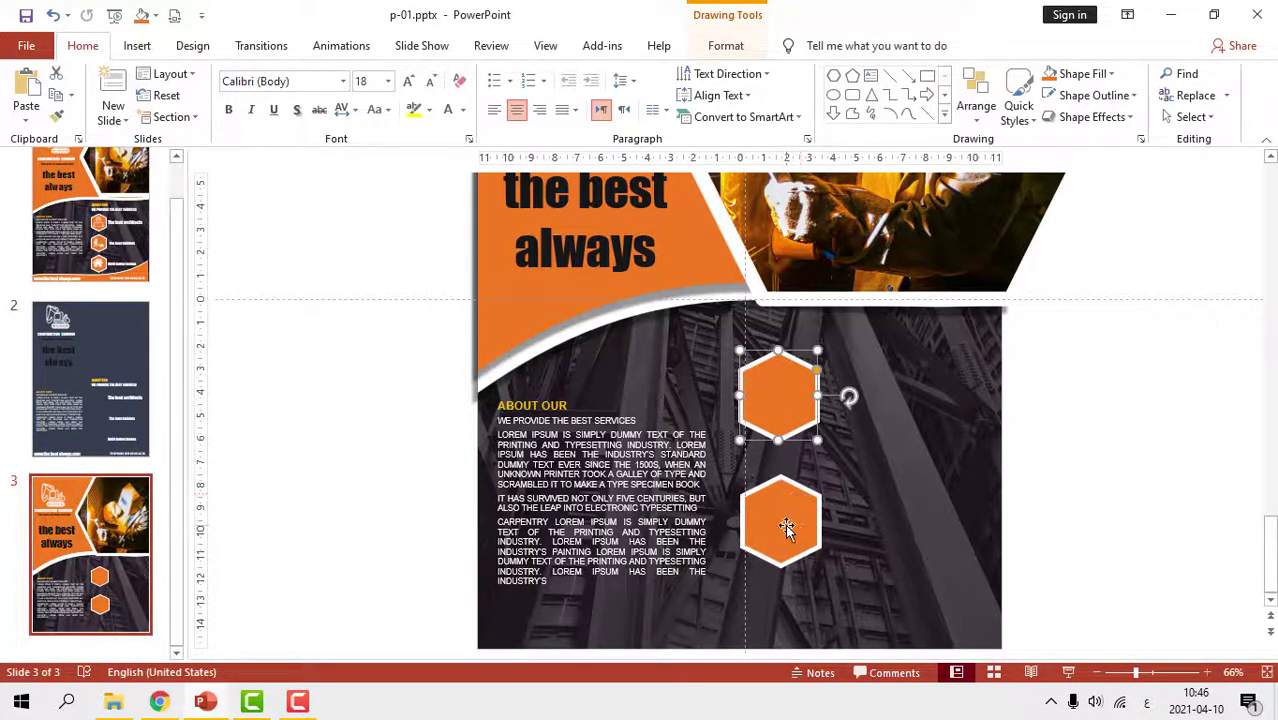
drag(786, 528, 785, 503)
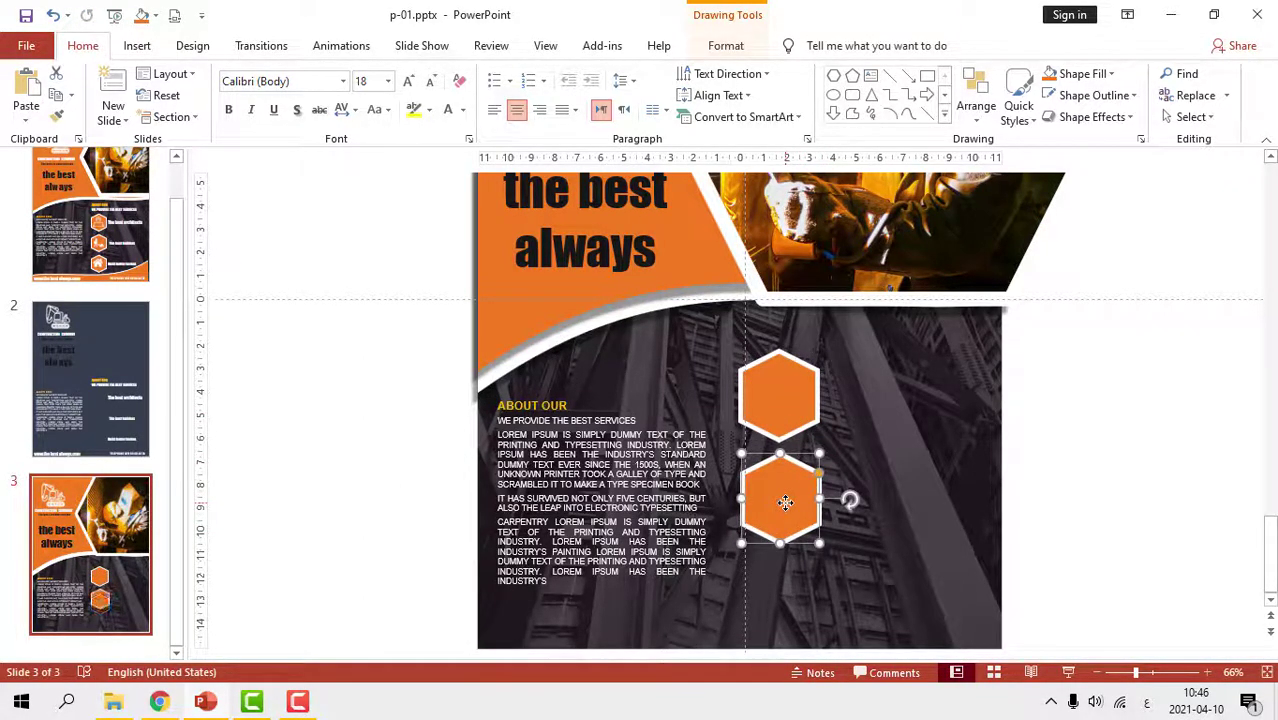
Delete the extra lower hexagon and shrink the remaining one slightly, keeping its proportions
ctrl+scroll(784, 503, up, 5)
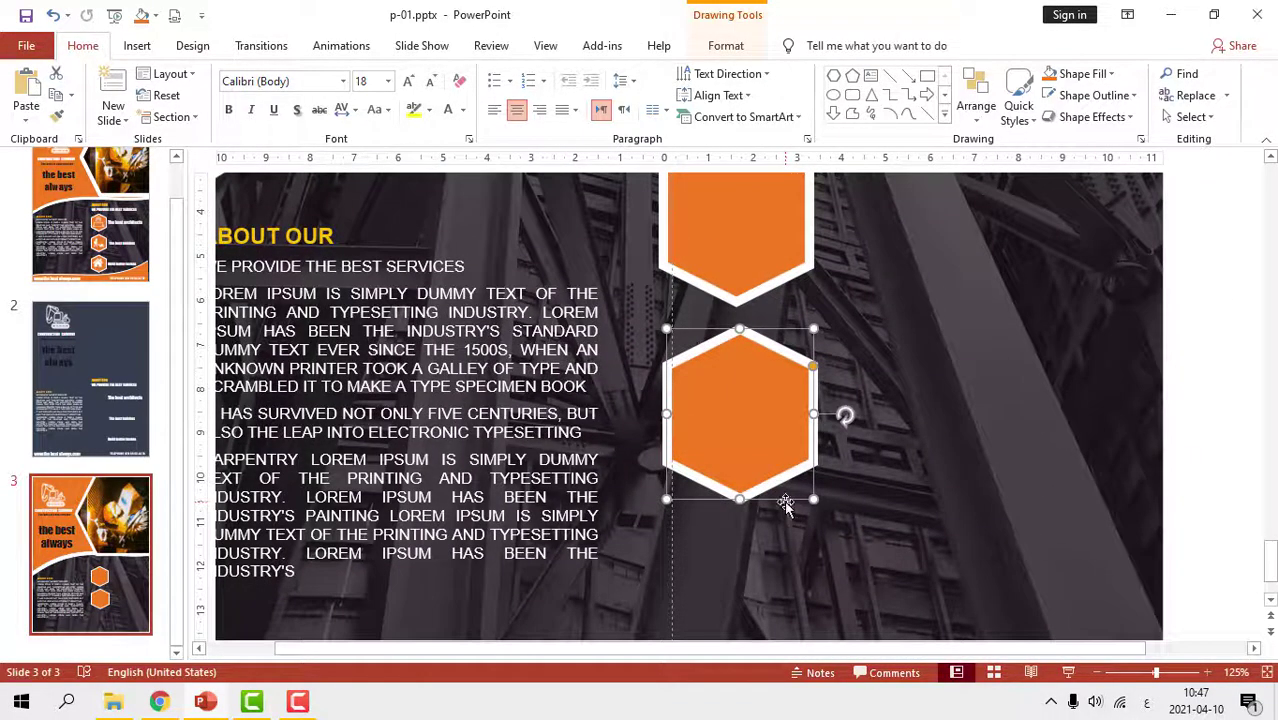
key(Delete)
click(736, 240)
ctrl+scroll(840, 460, down, 5)
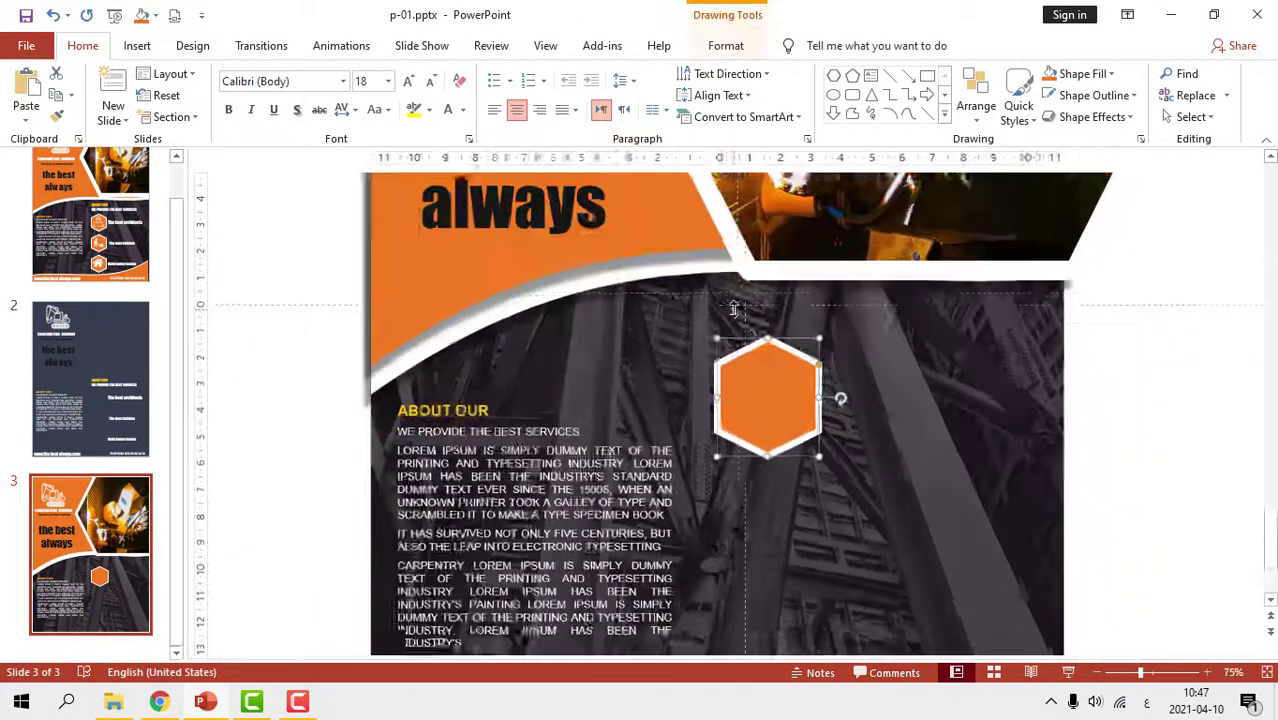
drag(828, 466, 812, 448)
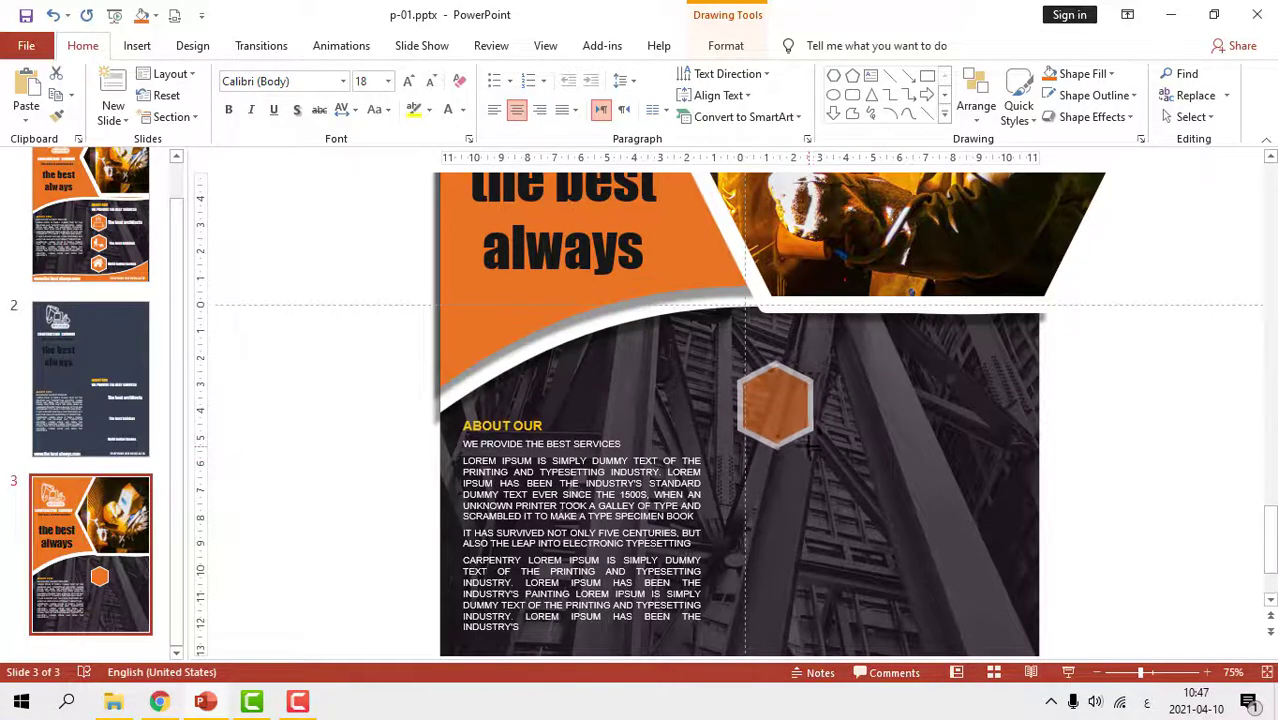
ctrl+scroll(789, 455, up, 5)
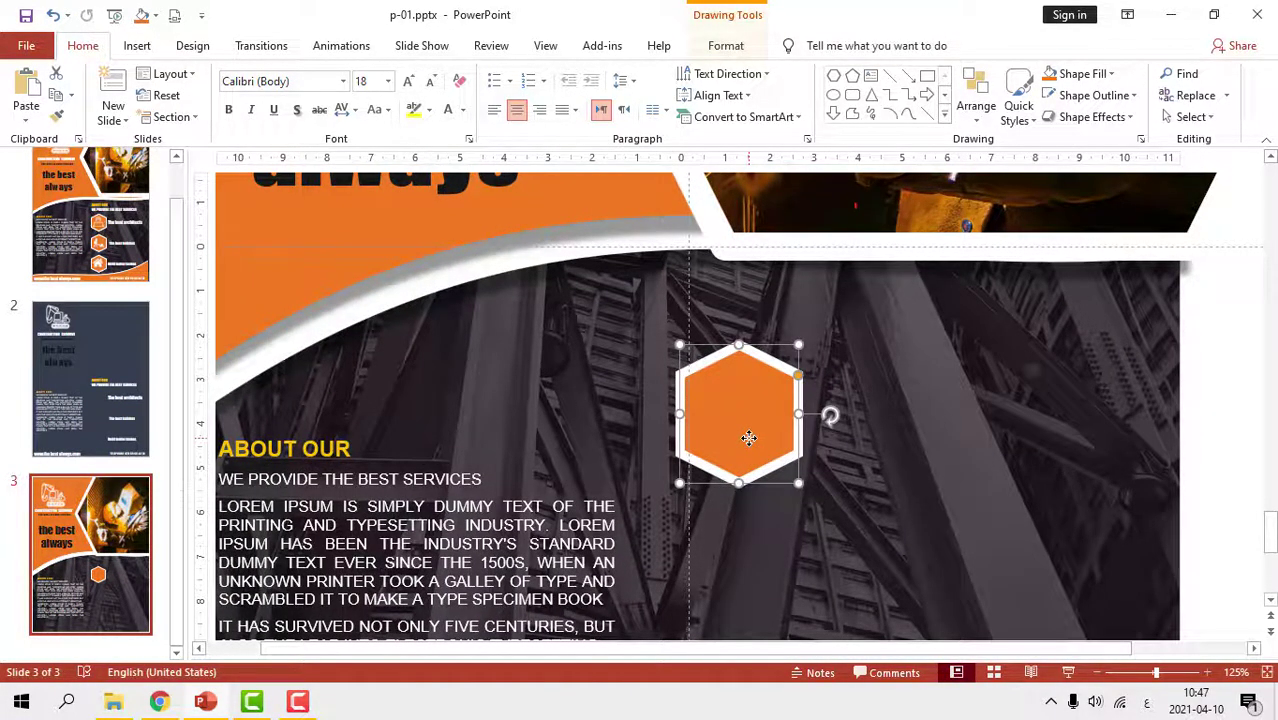
Apply the Inner: Inside Center shadow to the hexagon
click(1101, 128)
mouse_move(1095, 190)
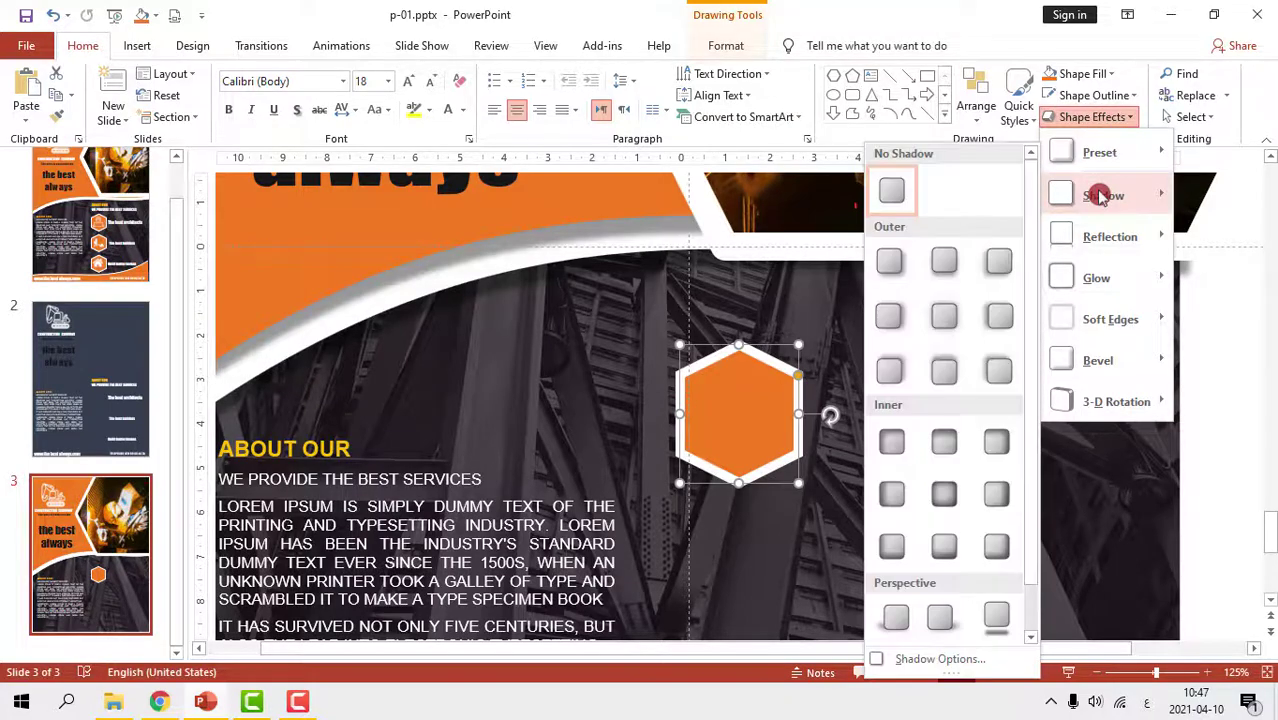
click(937, 500)
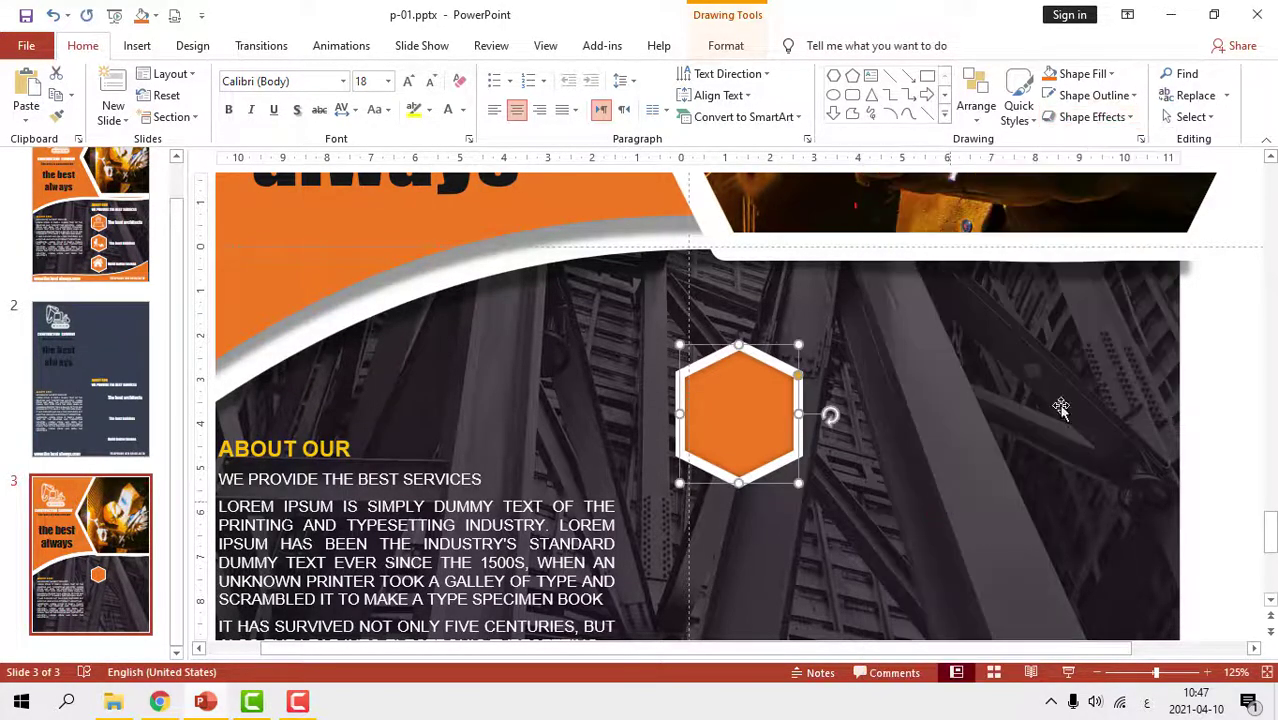
Raise the hexagon's shadow blur to 22 pt in Shadow Options
click(1097, 117)
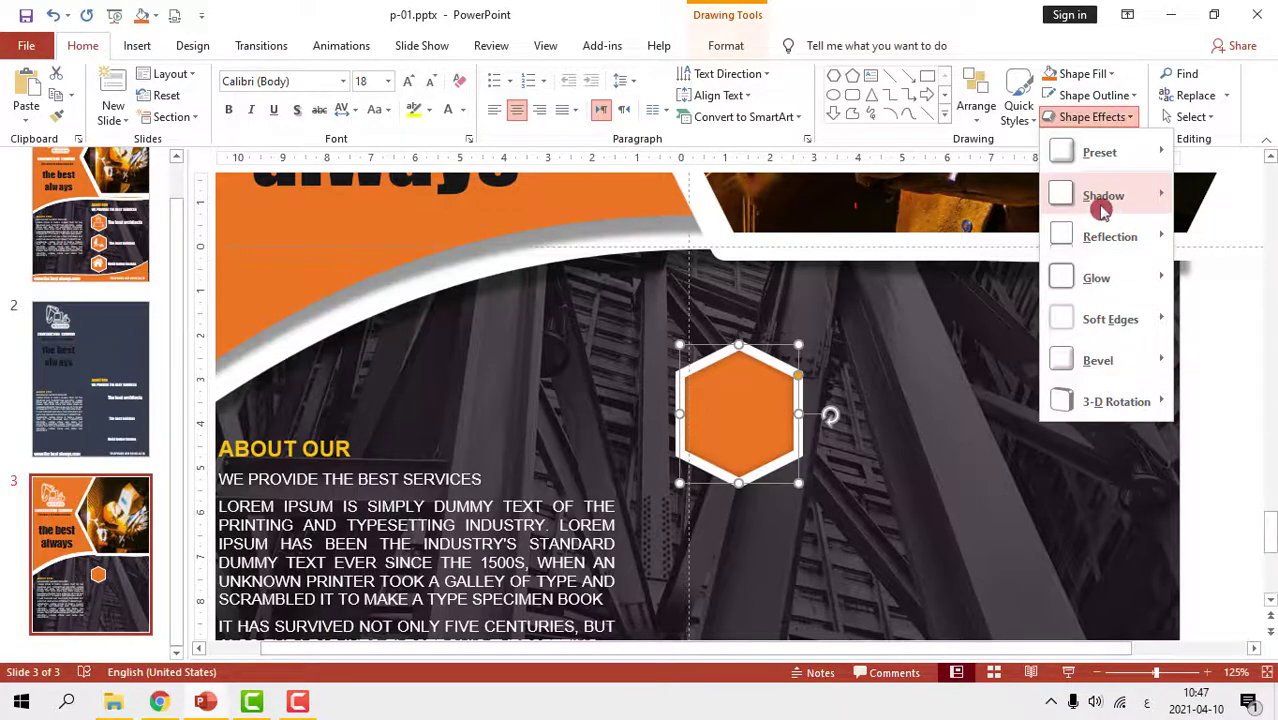
mouse_move(1100, 205)
click(940, 658)
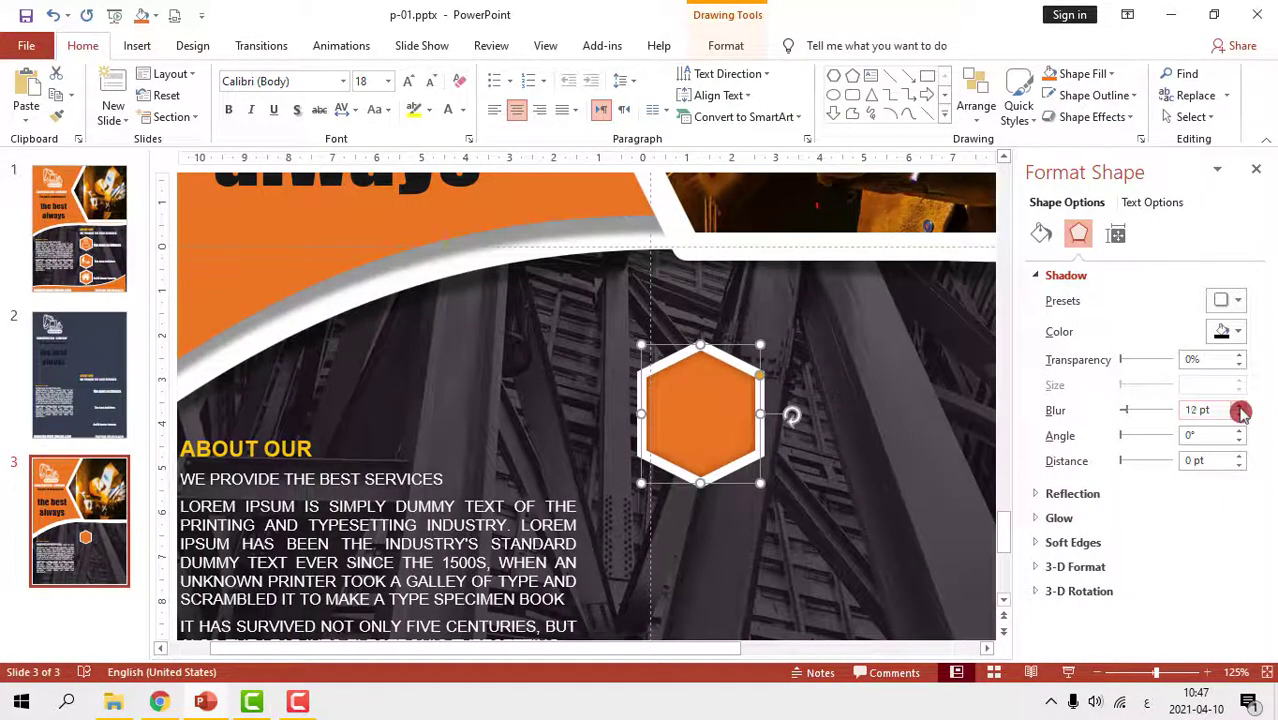
click(1240, 407)
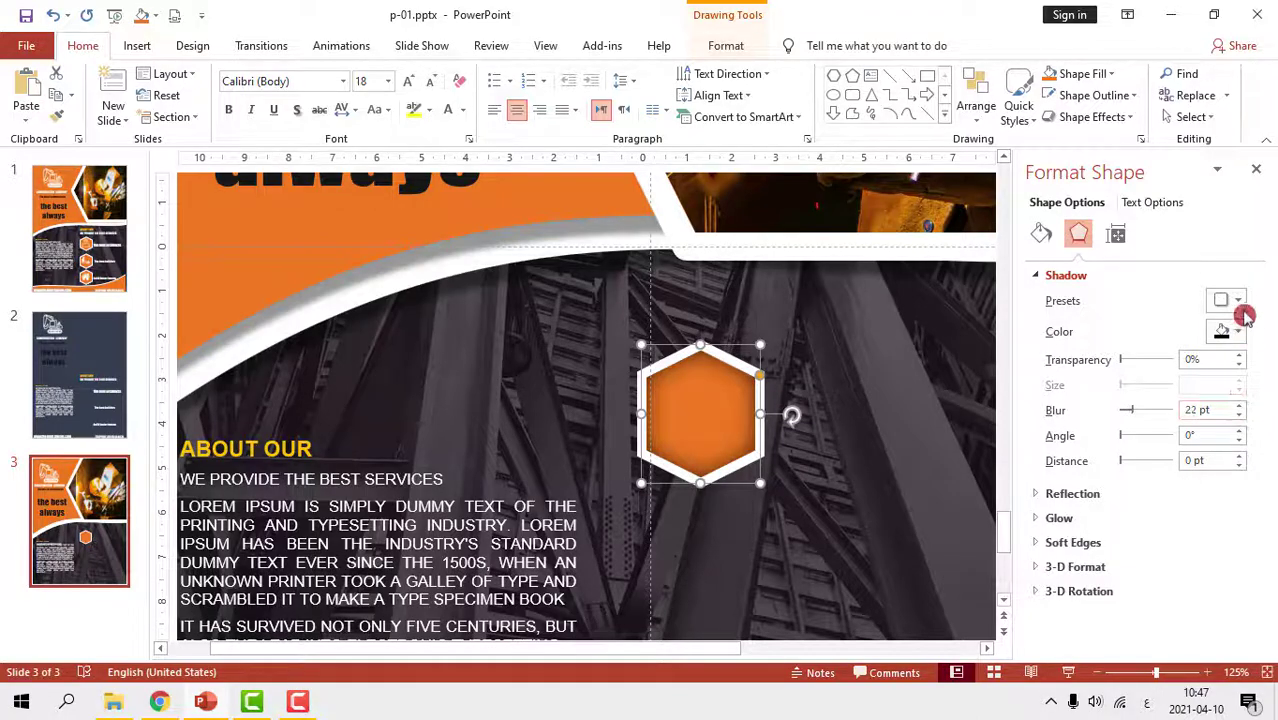
click(1256, 169)
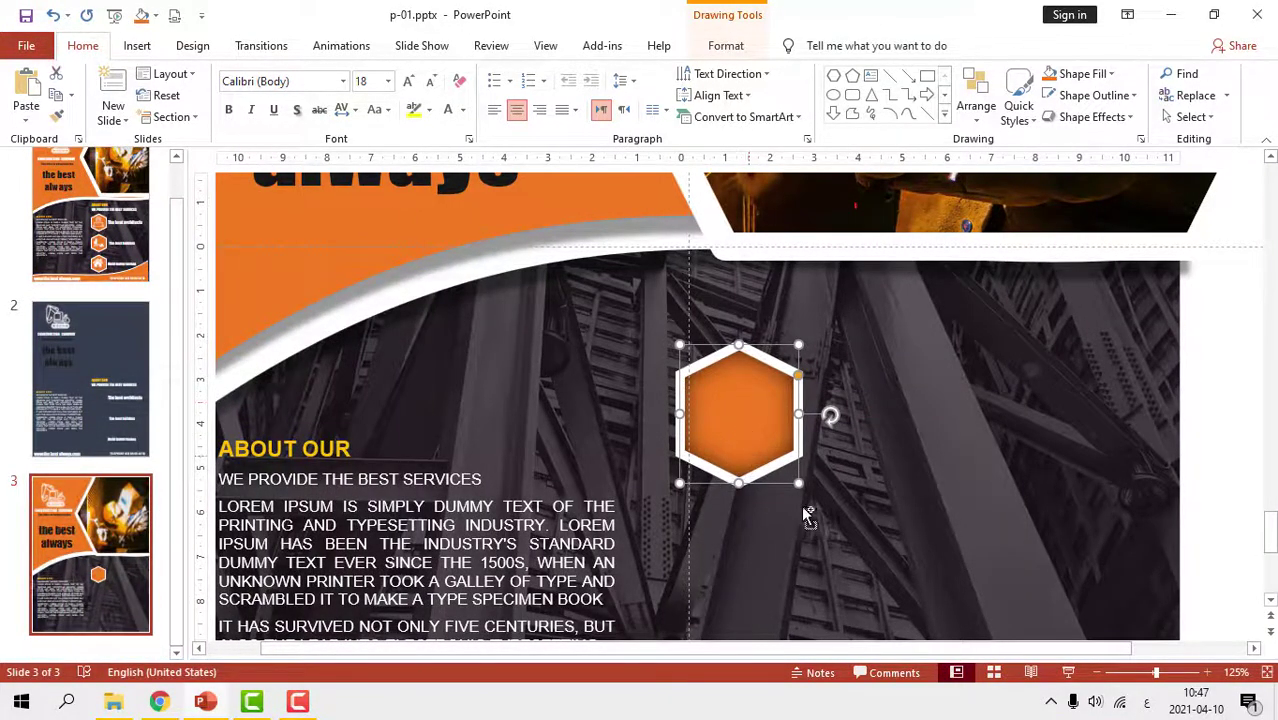
click(807, 513)
ctrl+scroll(807, 513, down, 5)
scroll(783, 508, down, 2)
scroll(778, 516, down, 1)
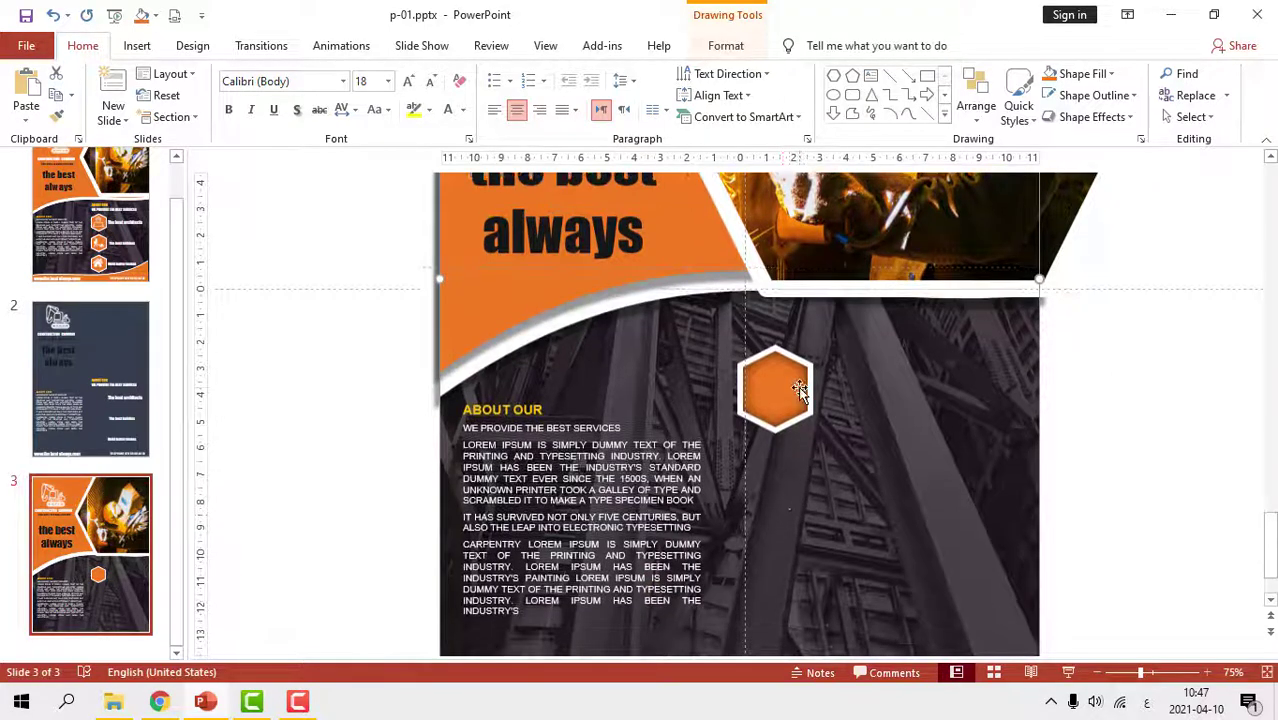
Ctrl-drag the shadowed hexagon downward twice, forming a column of three hexagons
click(786, 388)
drag(786, 388, 790, 492)
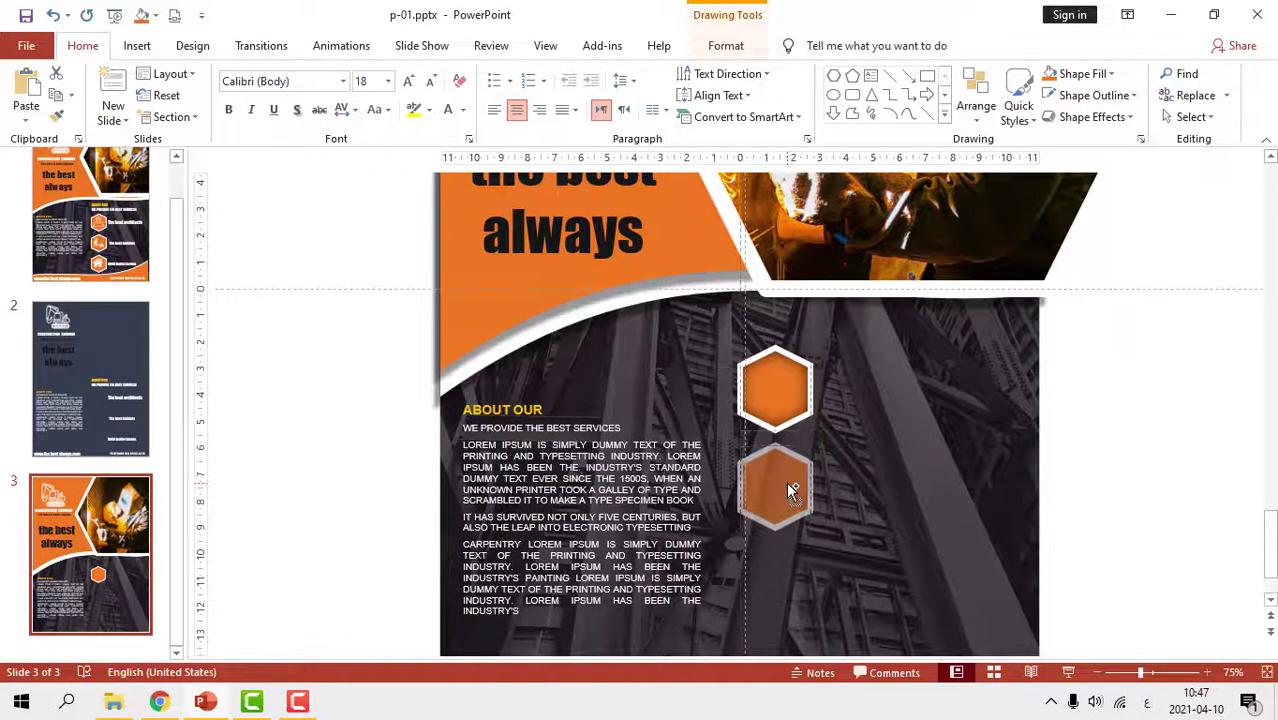
drag(790, 490, 789, 573)
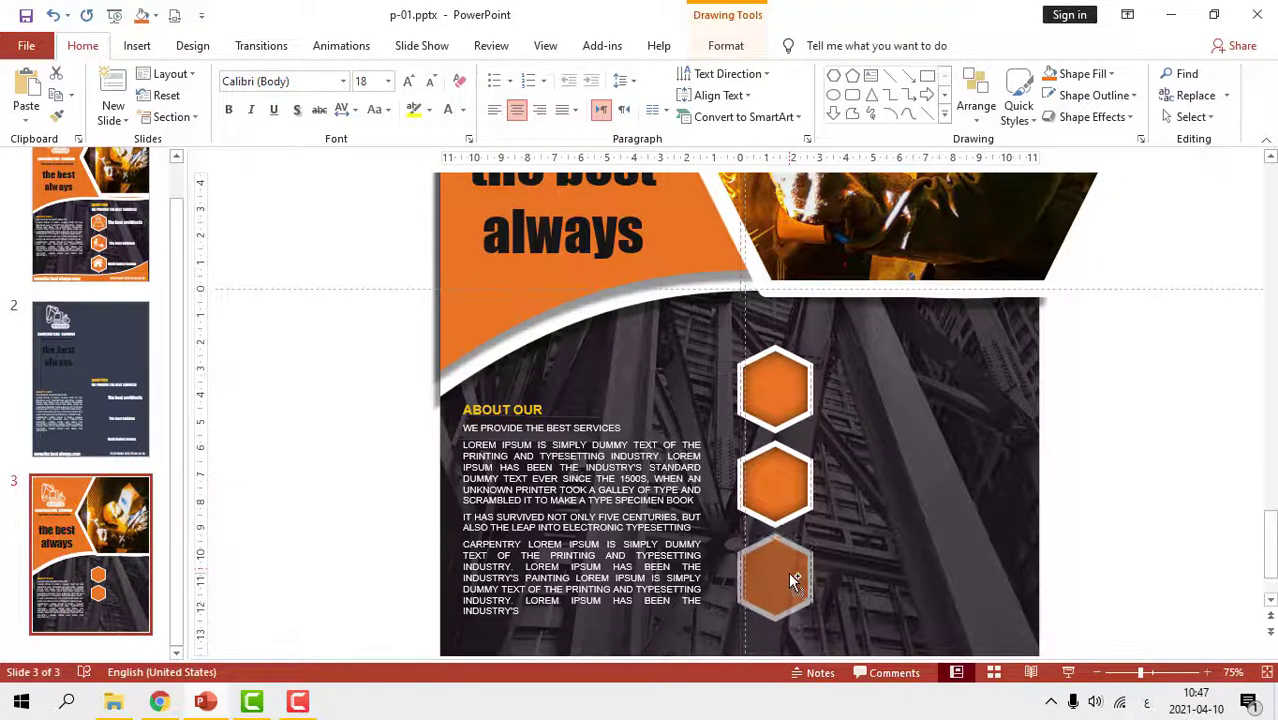
drag(790, 580, 786, 576)
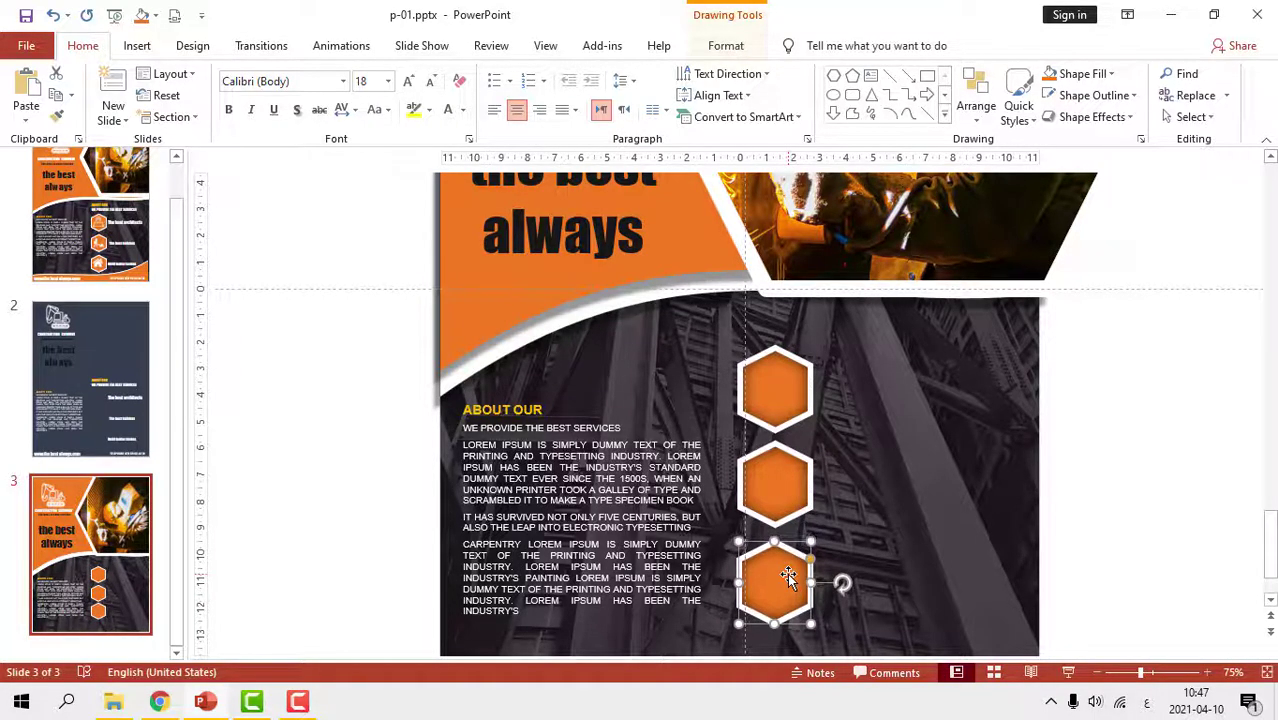
Paste slide 2's ABOUT OUR heading and three service labels onto slide 3
click(80, 375)
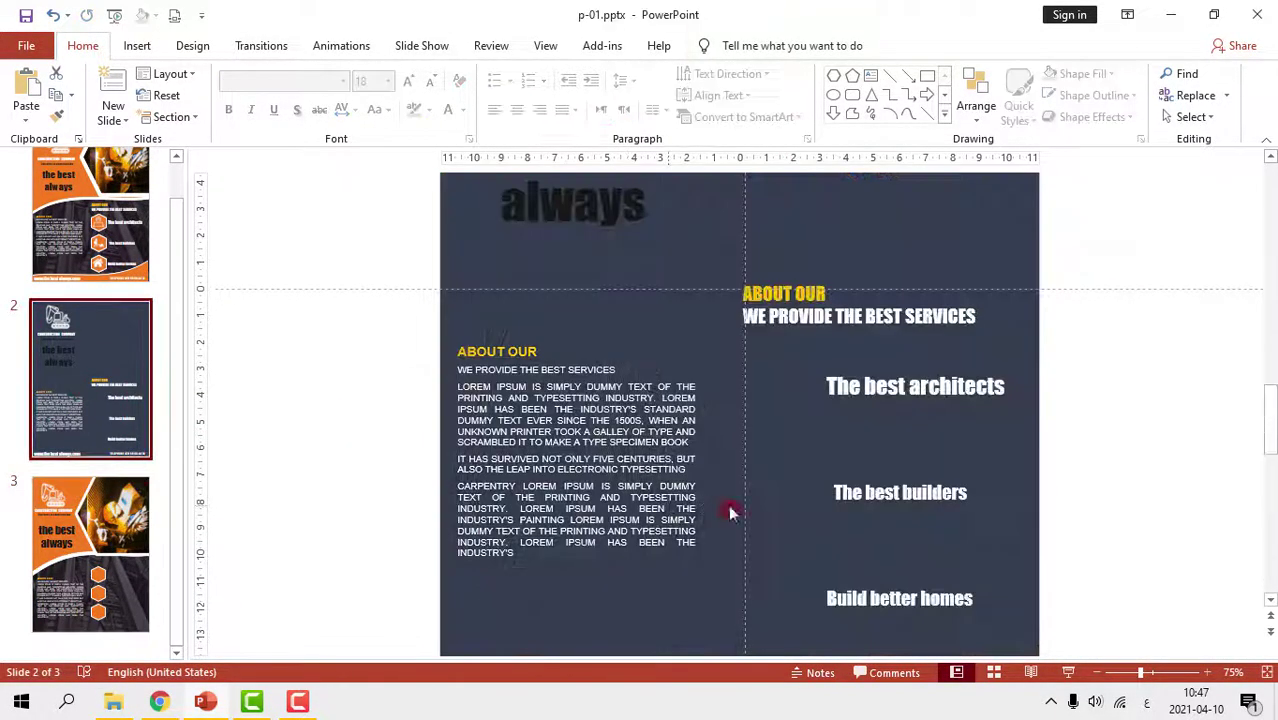
click(870, 316)
click(1005, 307)
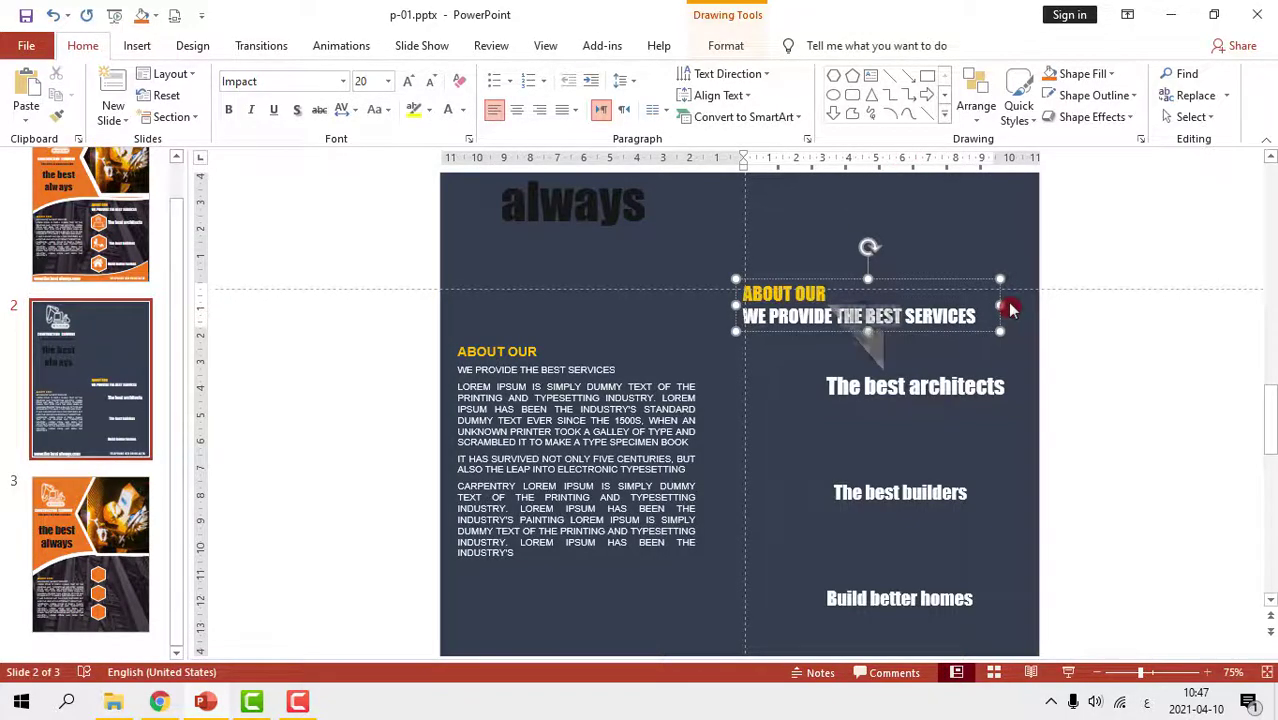
drag(1009, 309, 1001, 305)
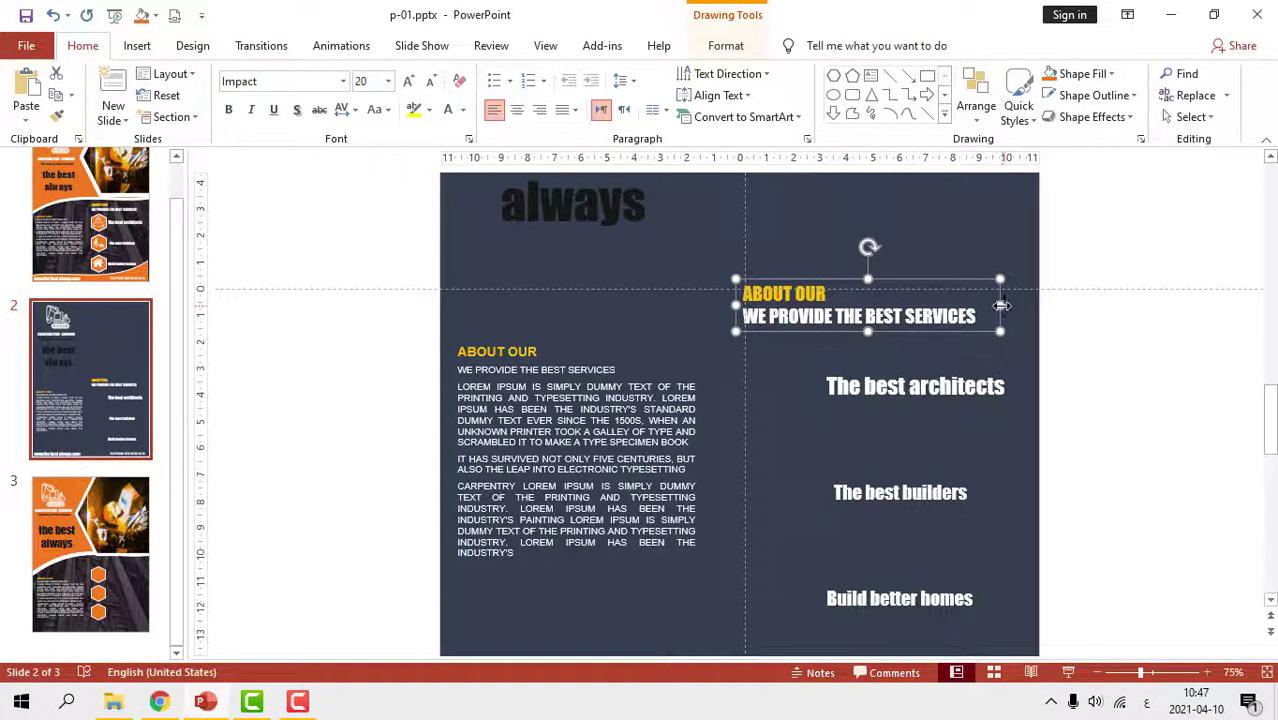
shift+click(966, 396)
shift+click(958, 492)
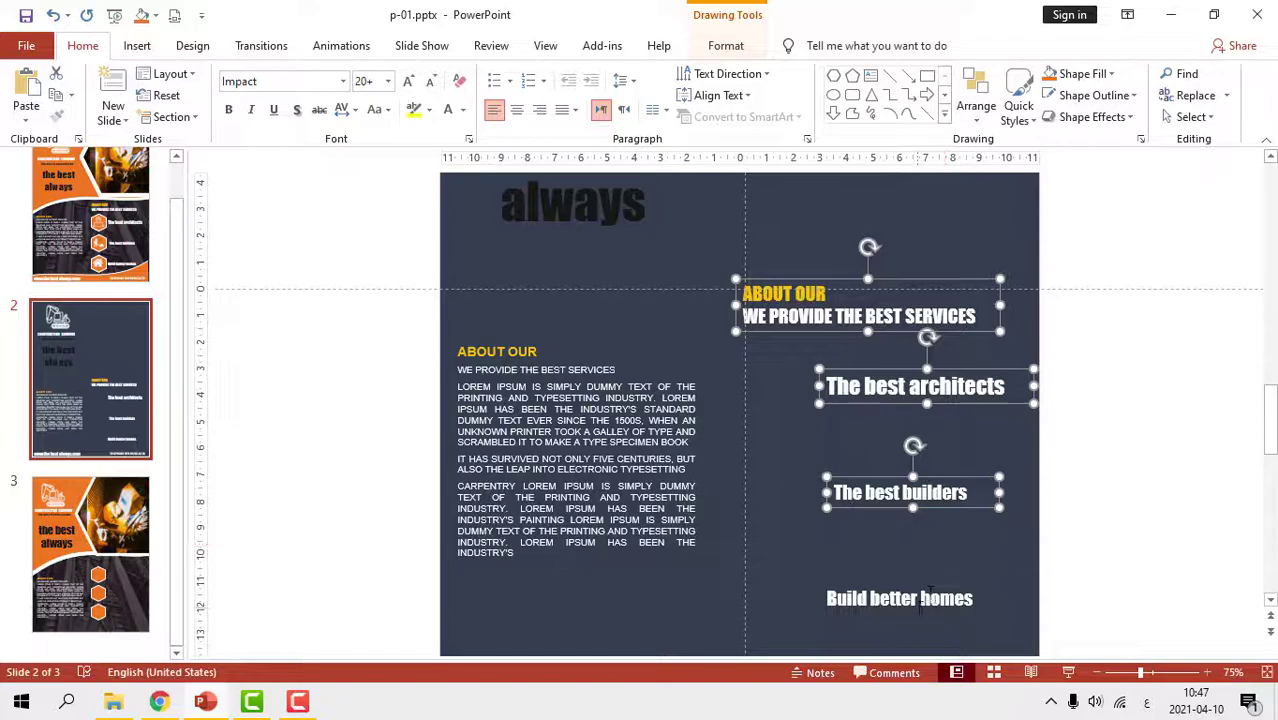
shift+click(918, 603)
click(90, 555)
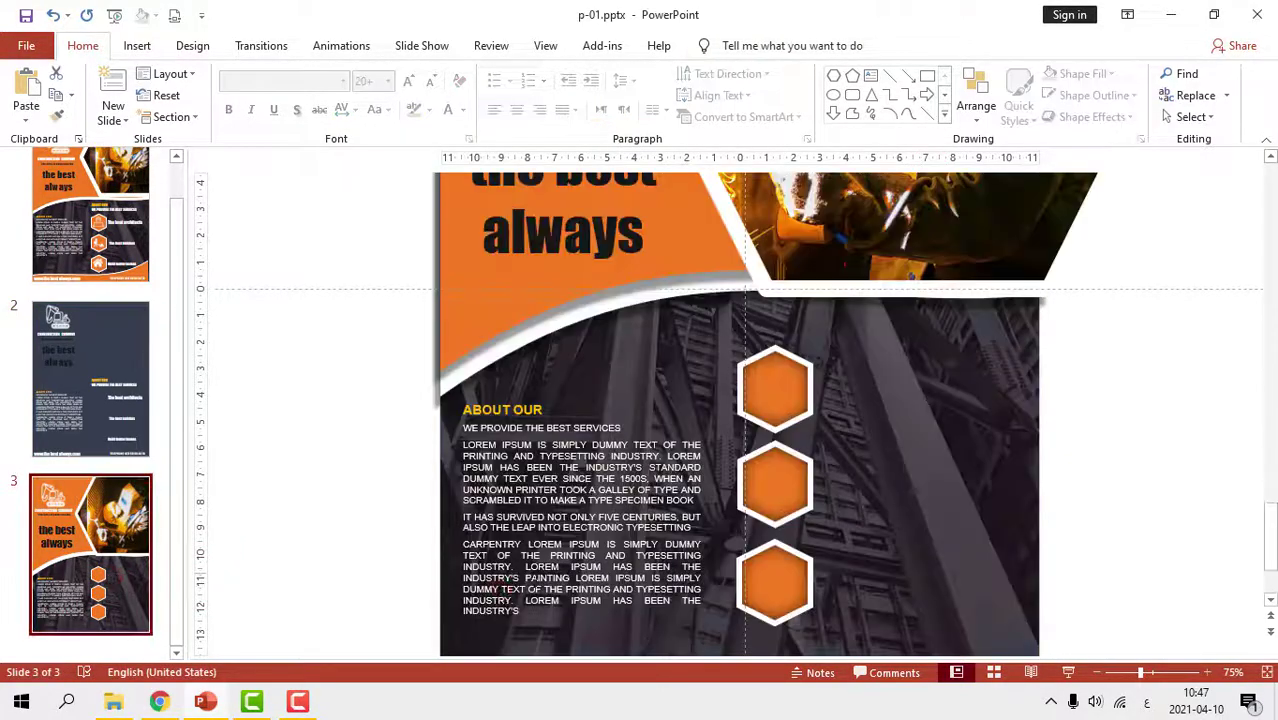
key(ctrl+v)
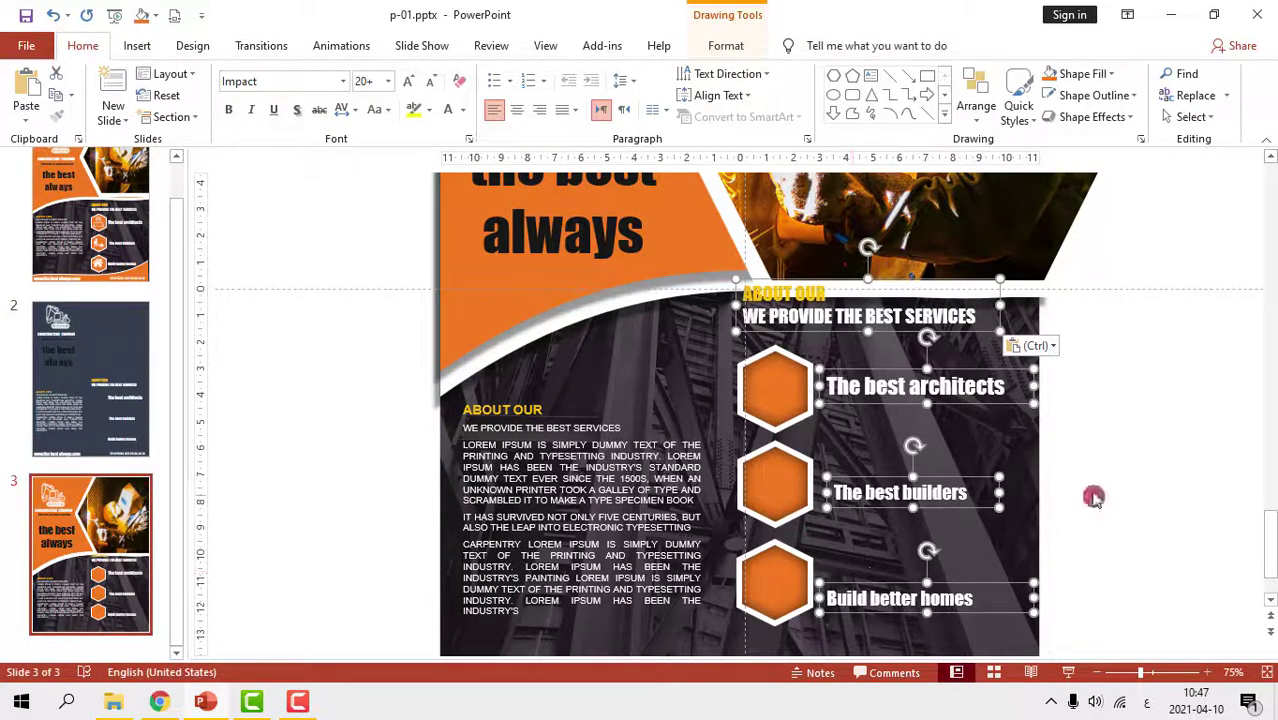
Move the About Our heading into place above the hexagons
click(920, 333)
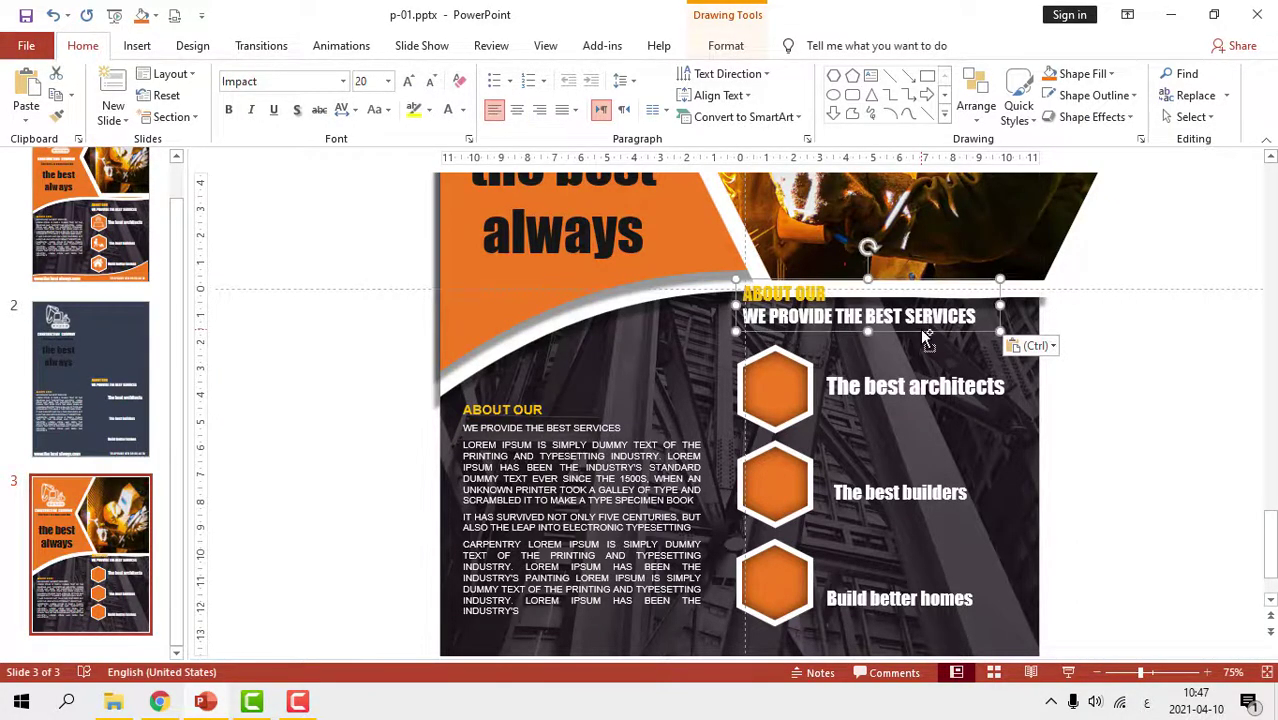
scroll(920, 333, up, 5)
drag(881, 459, 967, 487)
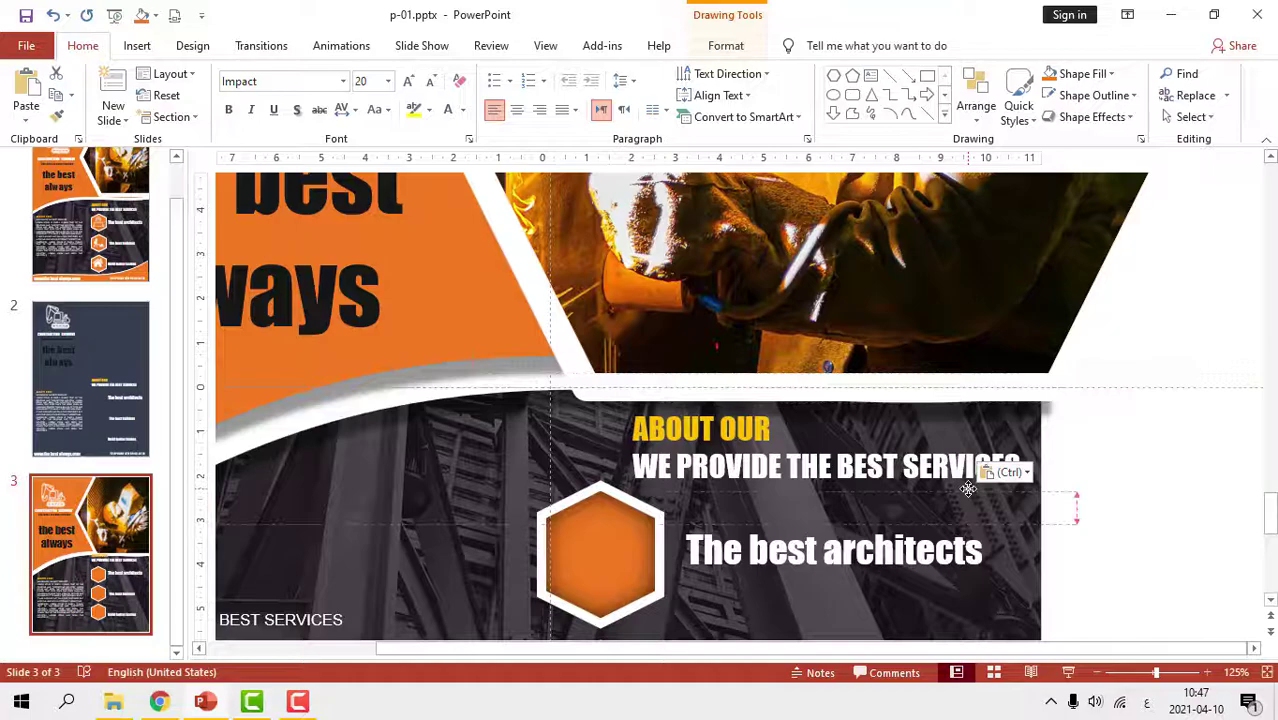
drag(967, 487, 966, 492)
Align the three service labels beside their hexagons and nudge the bottom hexagon right
click(884, 552)
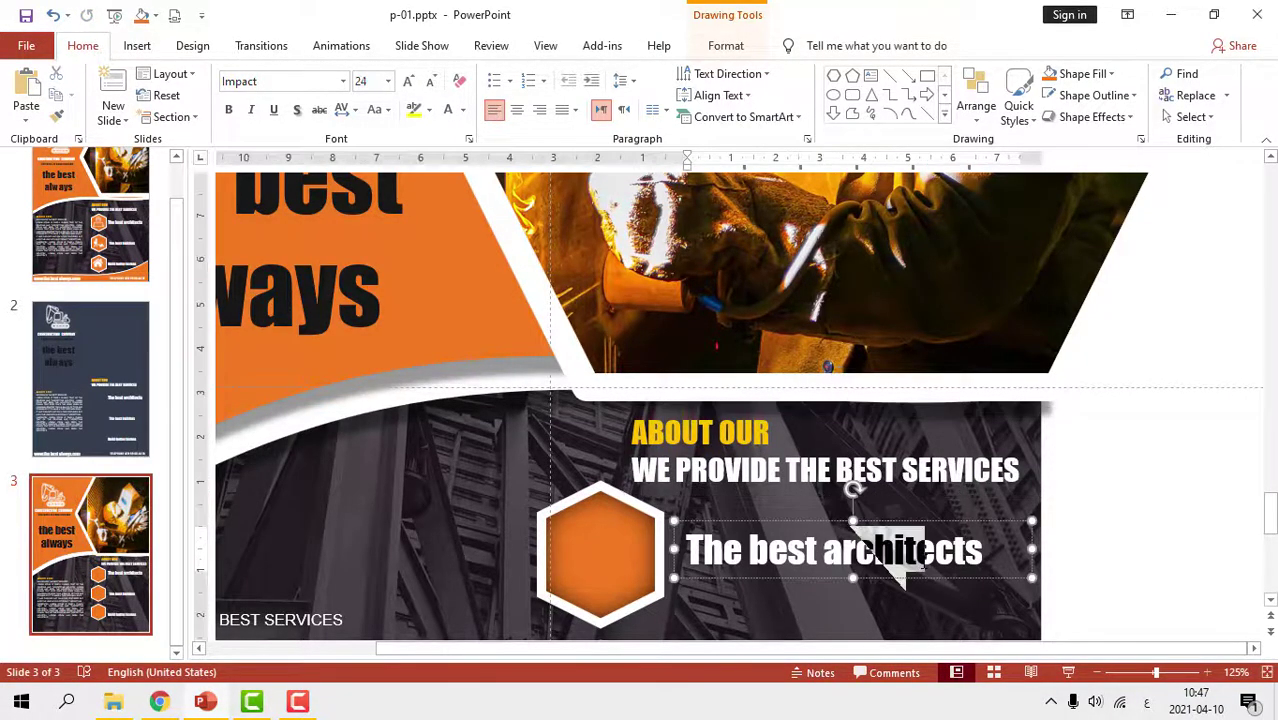
scroll(884, 552, down, 3)
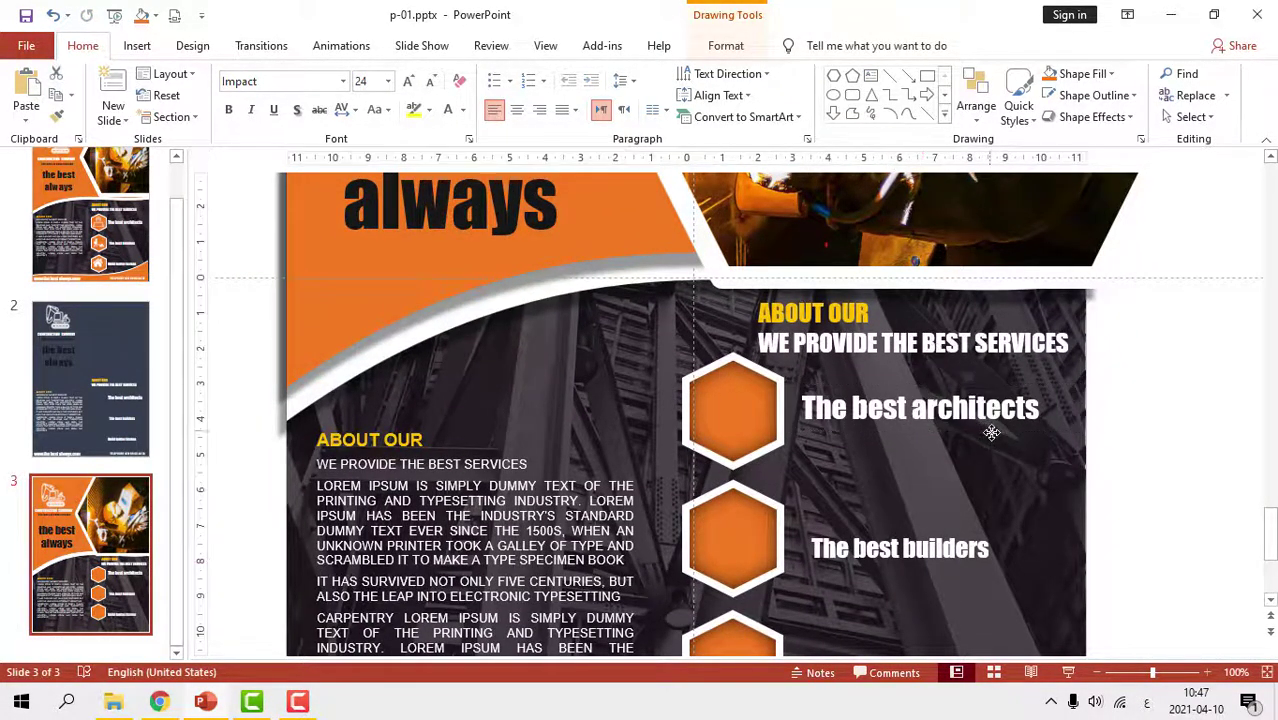
drag(988, 433, 986, 439)
click(938, 547)
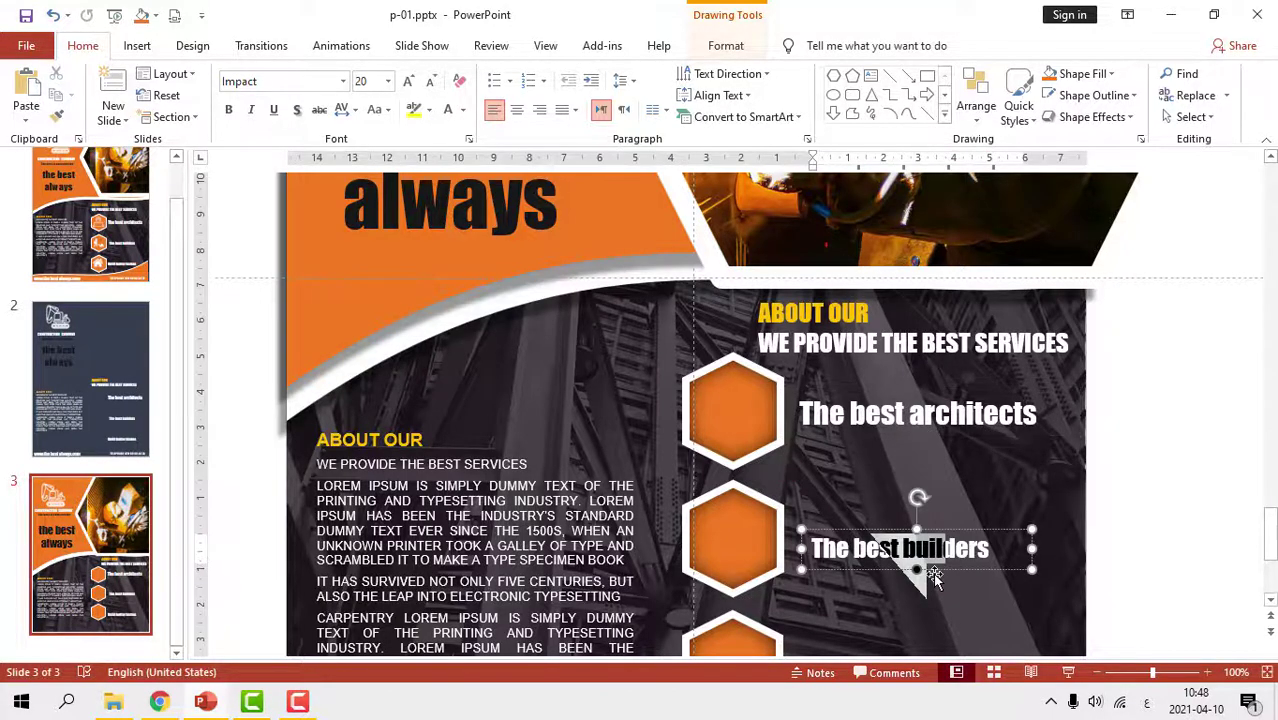
drag(940, 572, 934, 569)
scroll(938, 572, down, 2)
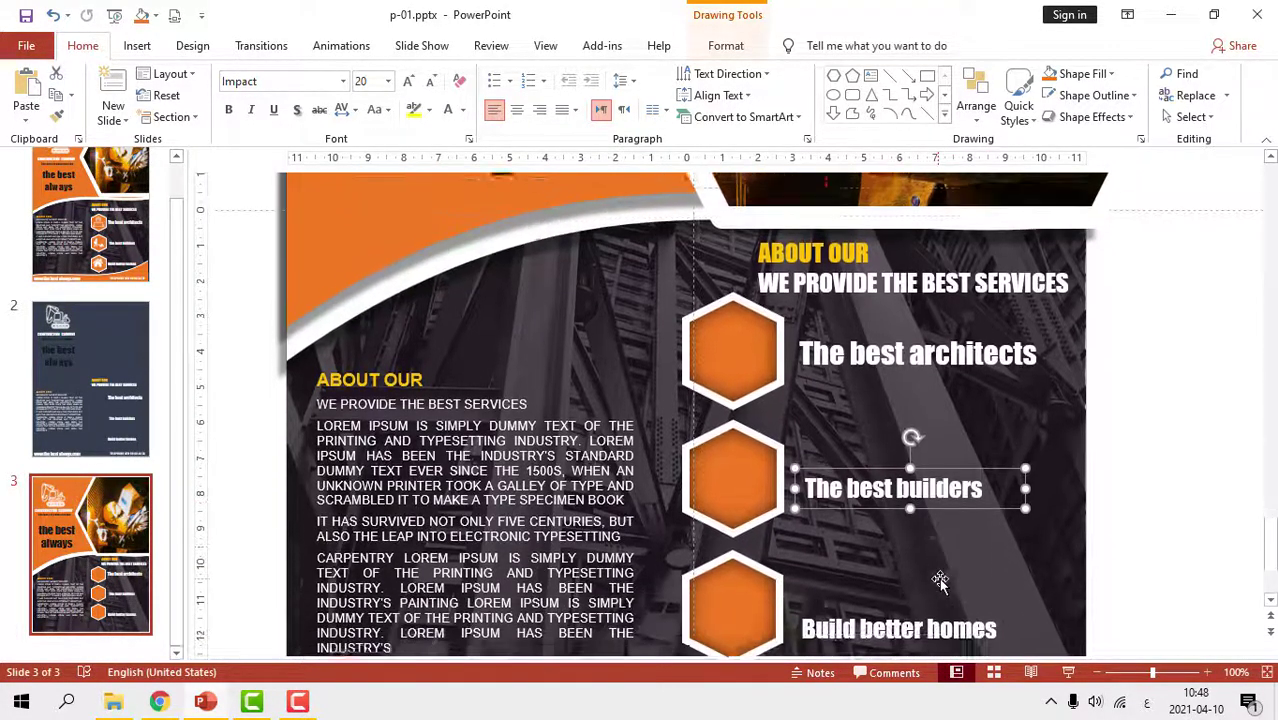
click(940, 612)
drag(971, 606, 972, 583)
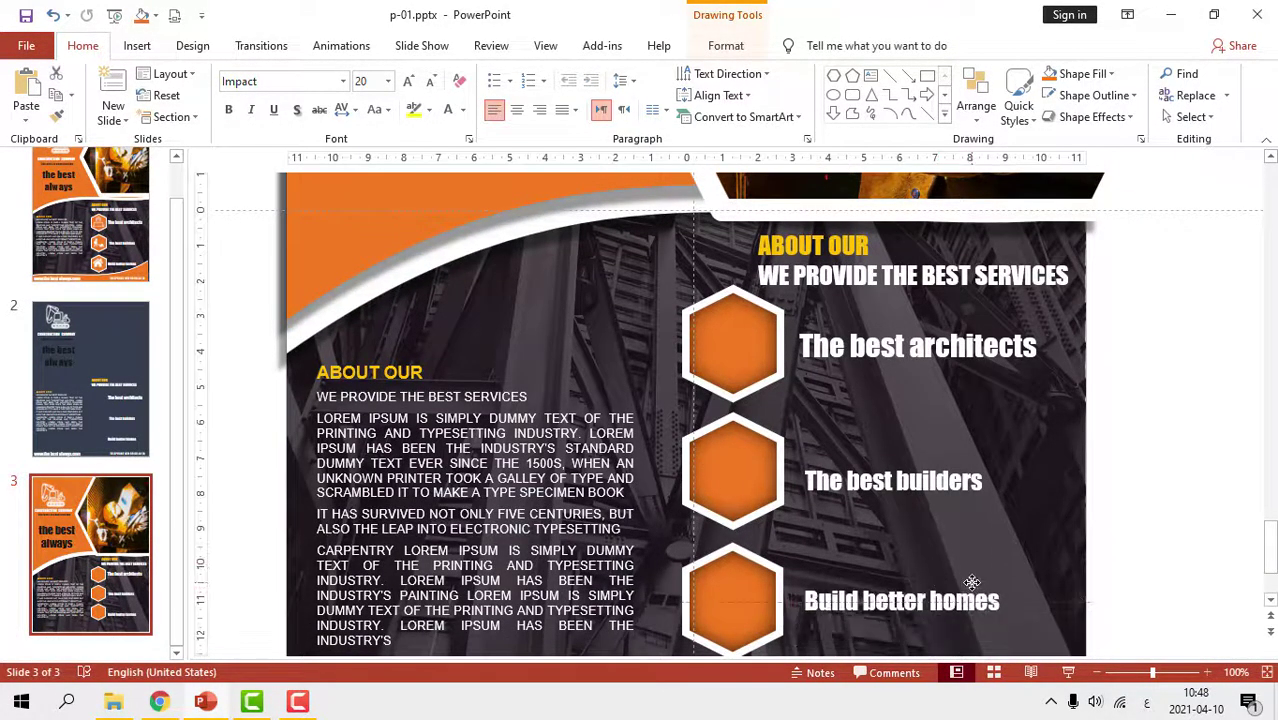
click(765, 600)
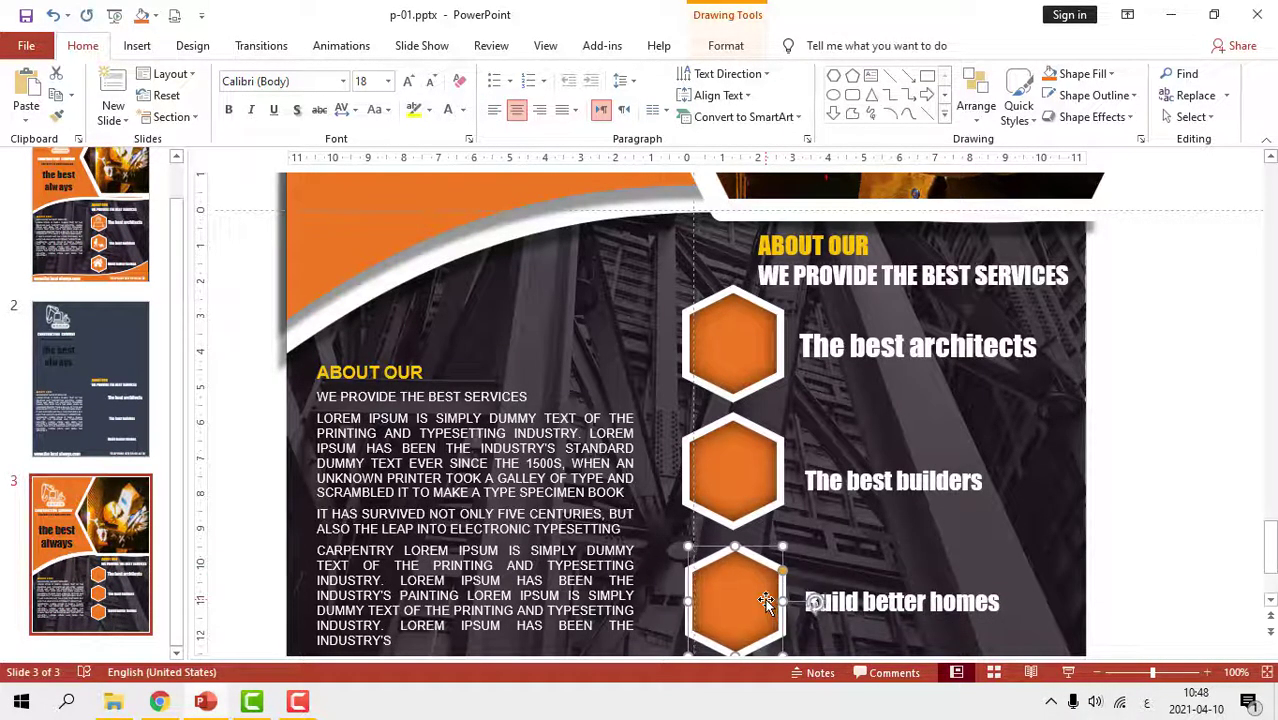
key(Right)
Copy the architect, builder and house icons from slide 1 onto slide 3
click(90, 220)
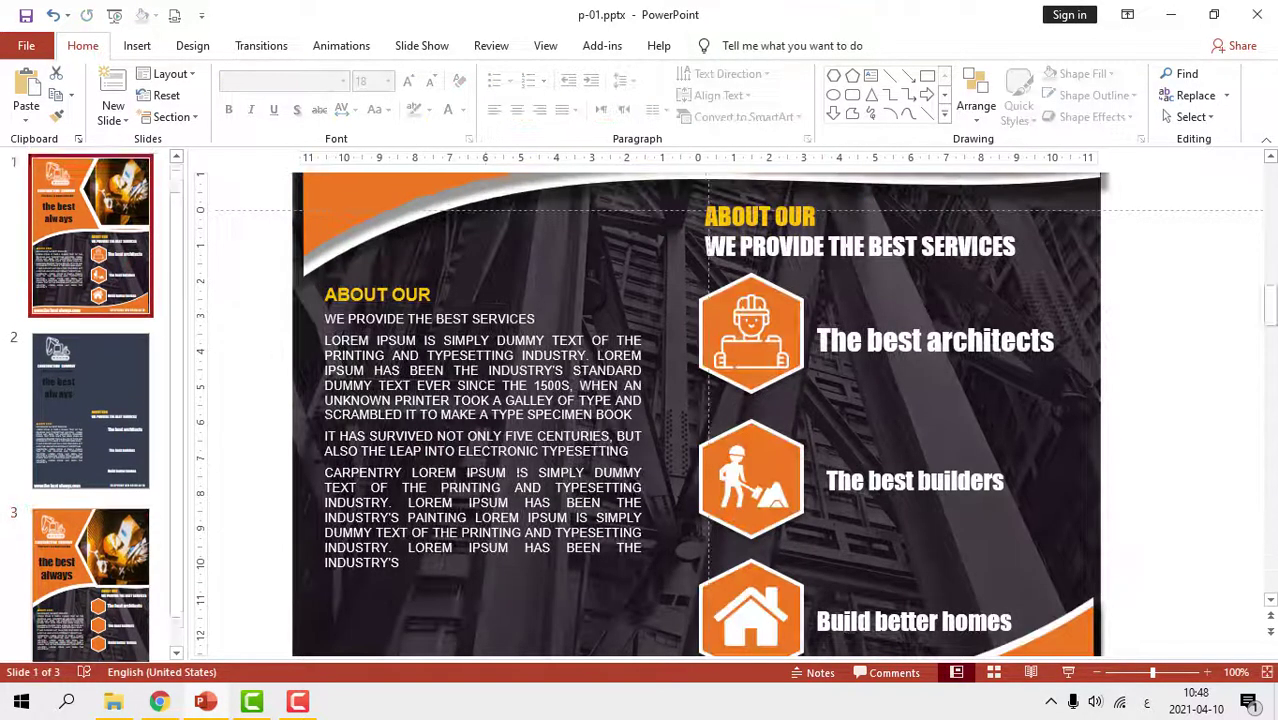
click(758, 375)
shift+click(755, 485)
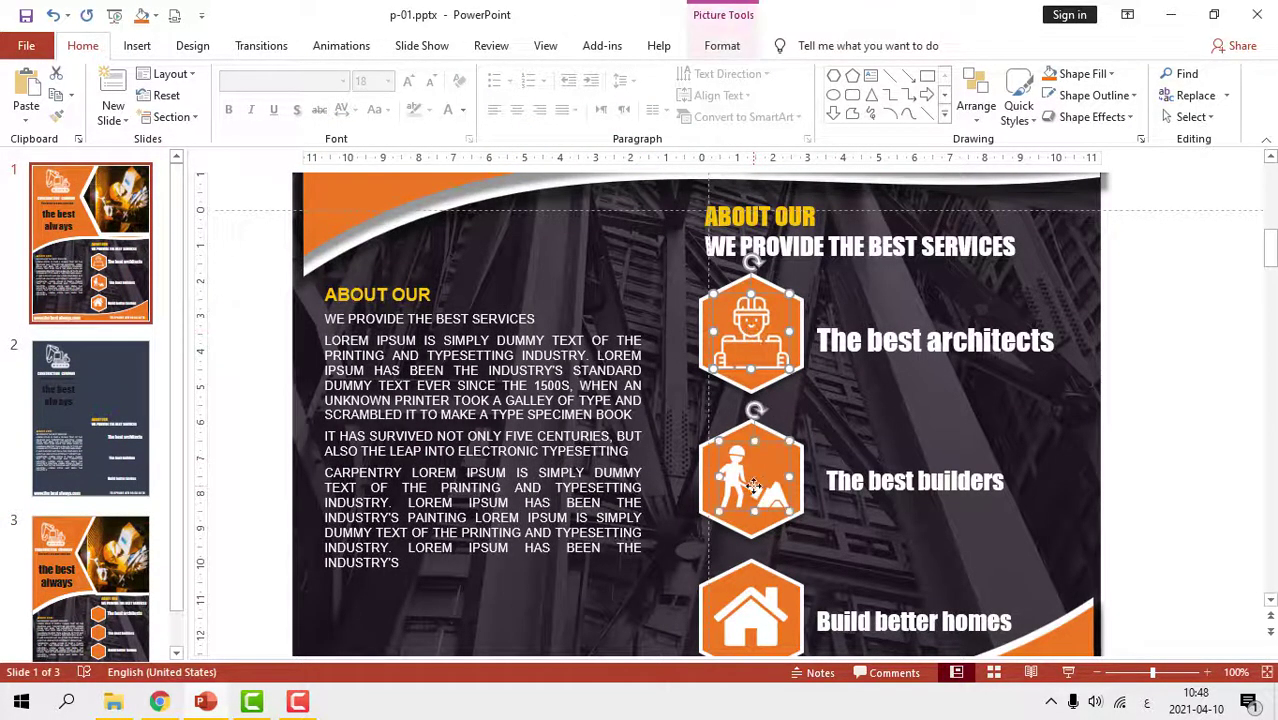
shift+click(740, 624)
click(118, 618)
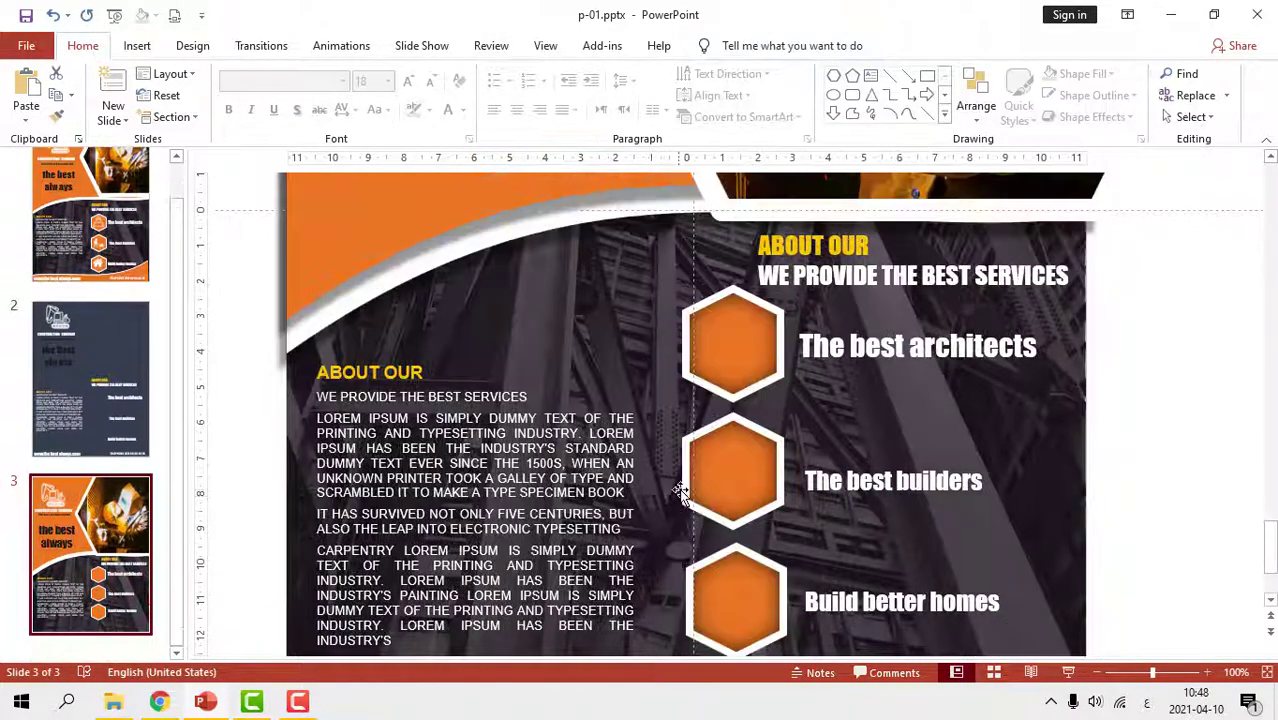
key(ctrl+v)
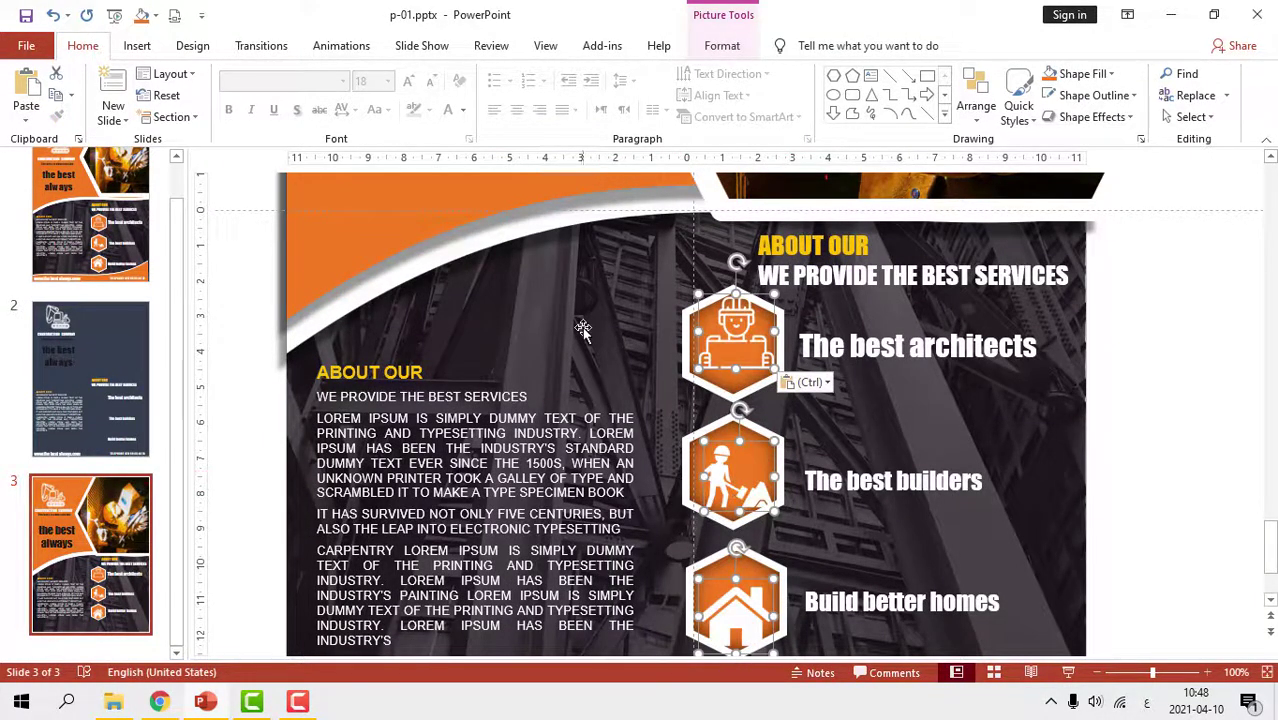
Shrink the architect icon and centre it inside the top hexagon
click(738, 338)
scroll(740, 340, up, 5)
scroll(740, 340, up, 5)
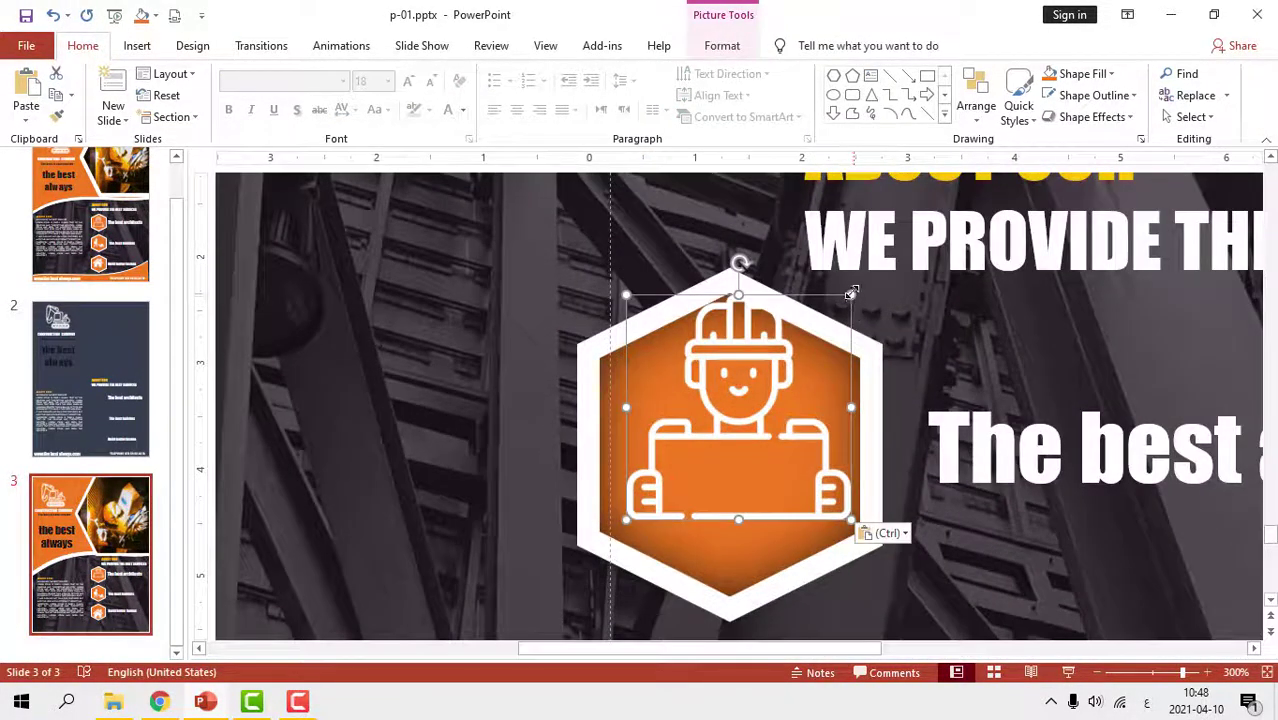
drag(851, 293, 822, 330)
drag(726, 430, 745, 447)
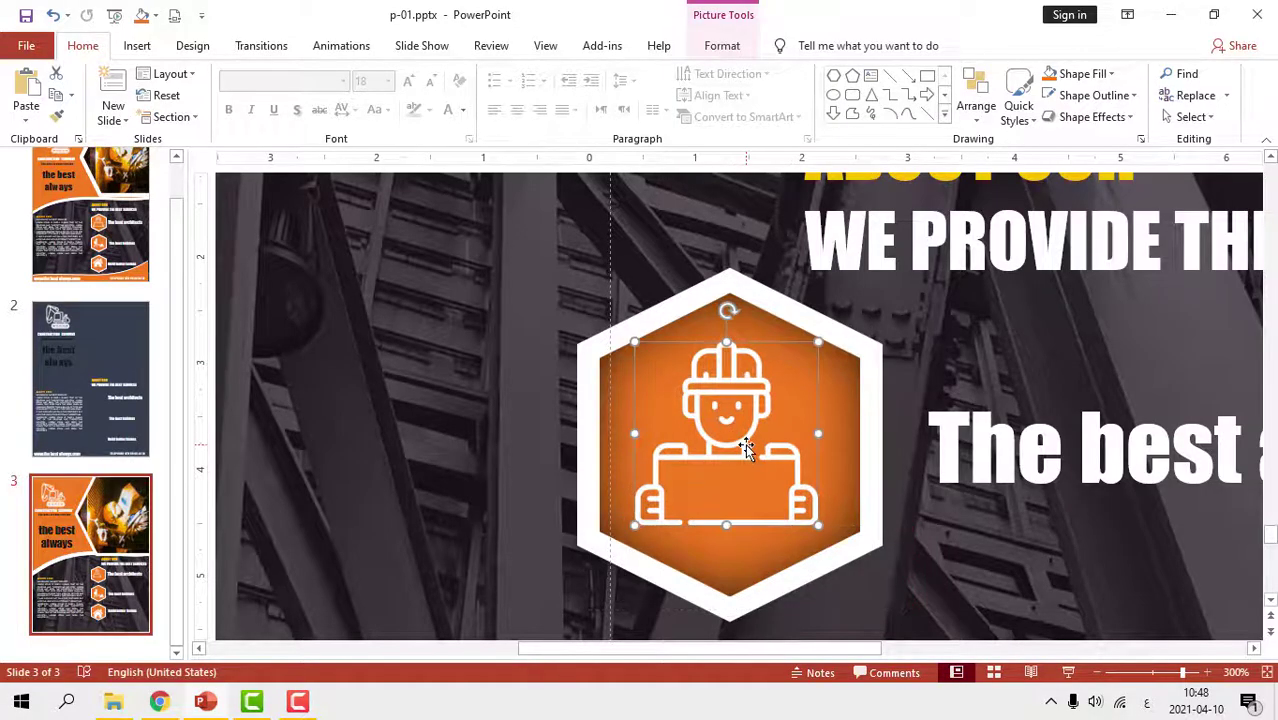
scroll(745, 443, down, 5)
scroll(745, 443, down, 5)
Shrink the builder icon to fit and centre it inside the middle hexagon
click(753, 583)
scroll(745, 588, up, 10)
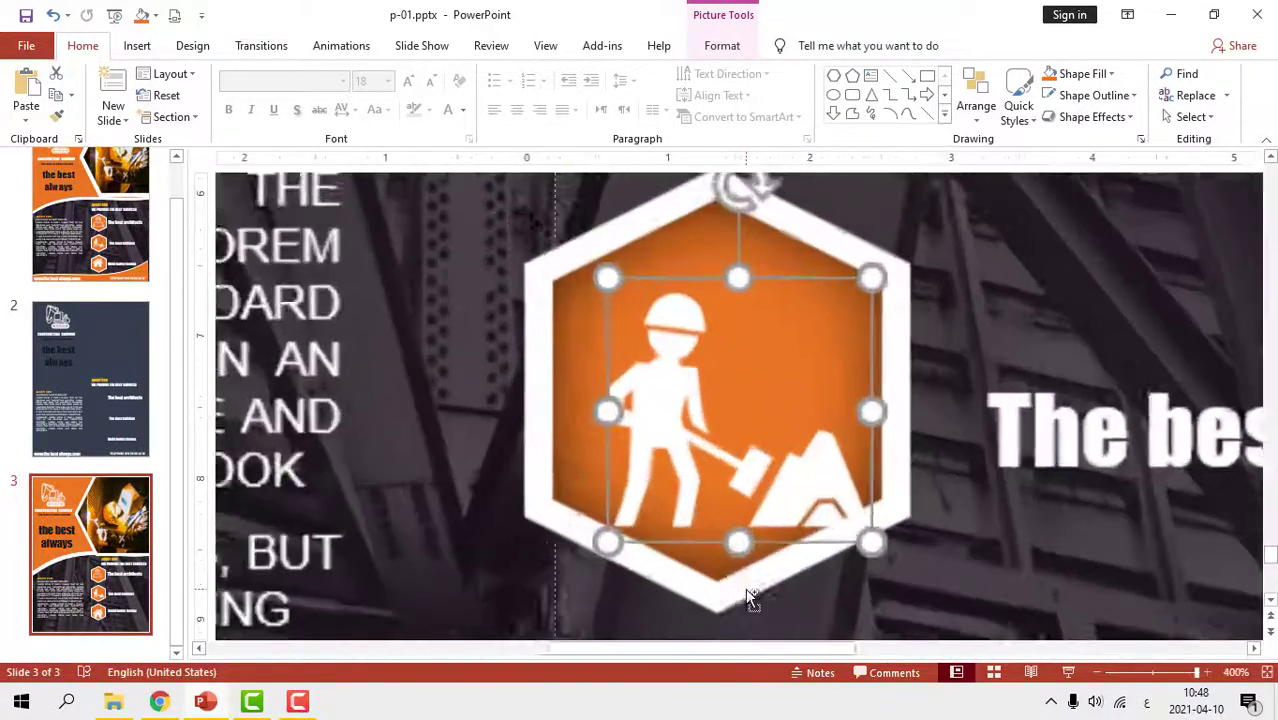
drag(873, 542, 827, 486)
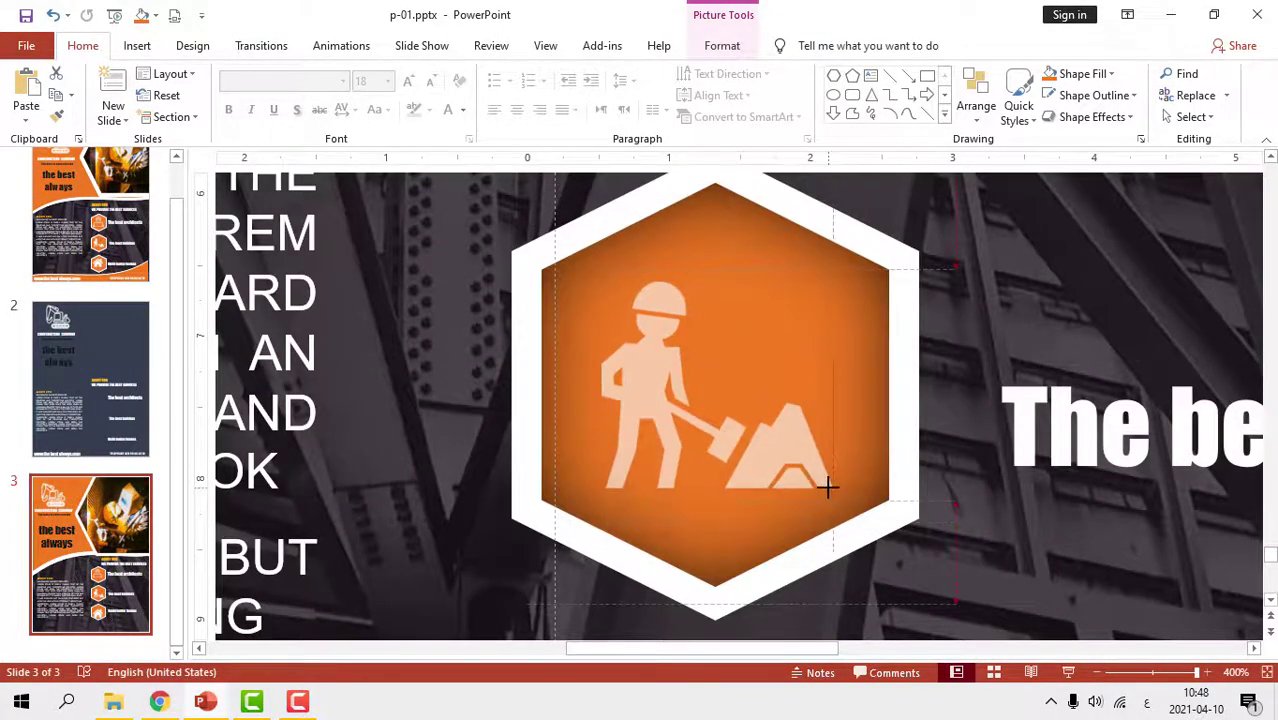
drag(716, 455, 726, 445)
scroll(726, 445, down, 2)
scroll(740, 560, down, 5)
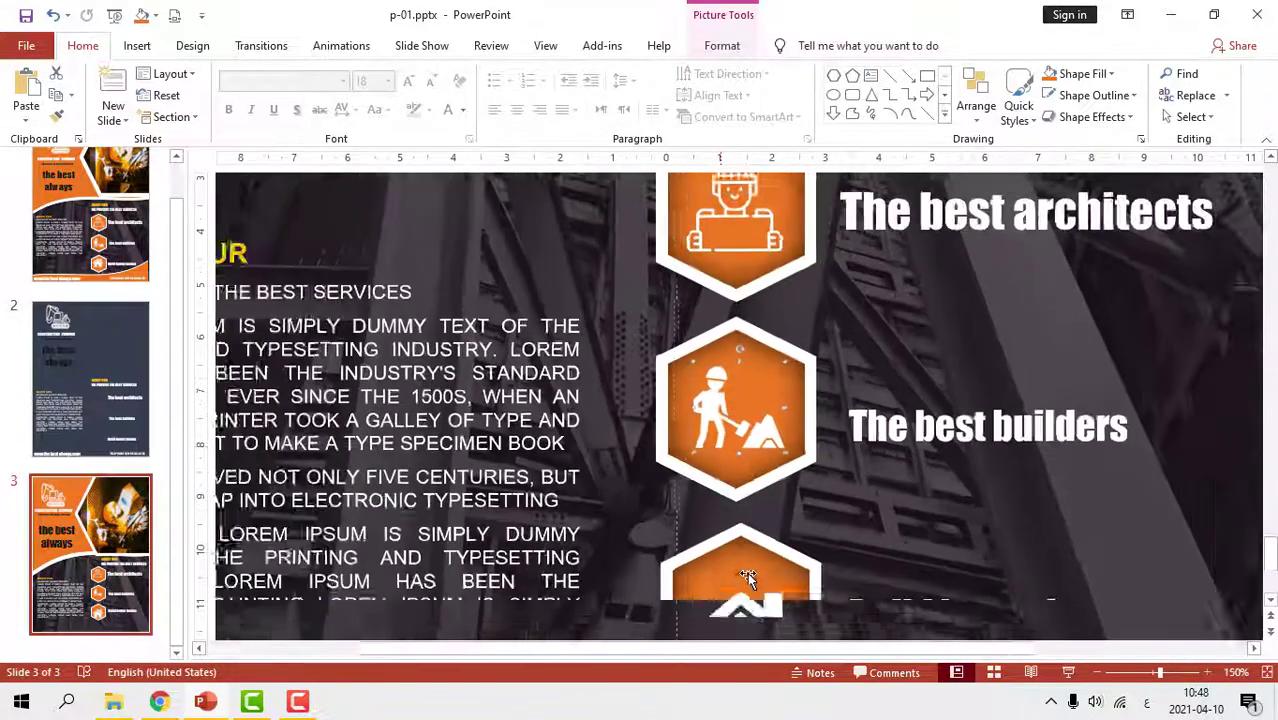
Move the house icon up inside the bottom hexagon
click(745, 600)
scroll(745, 608, up, 5)
drag(827, 471, 765, 413)
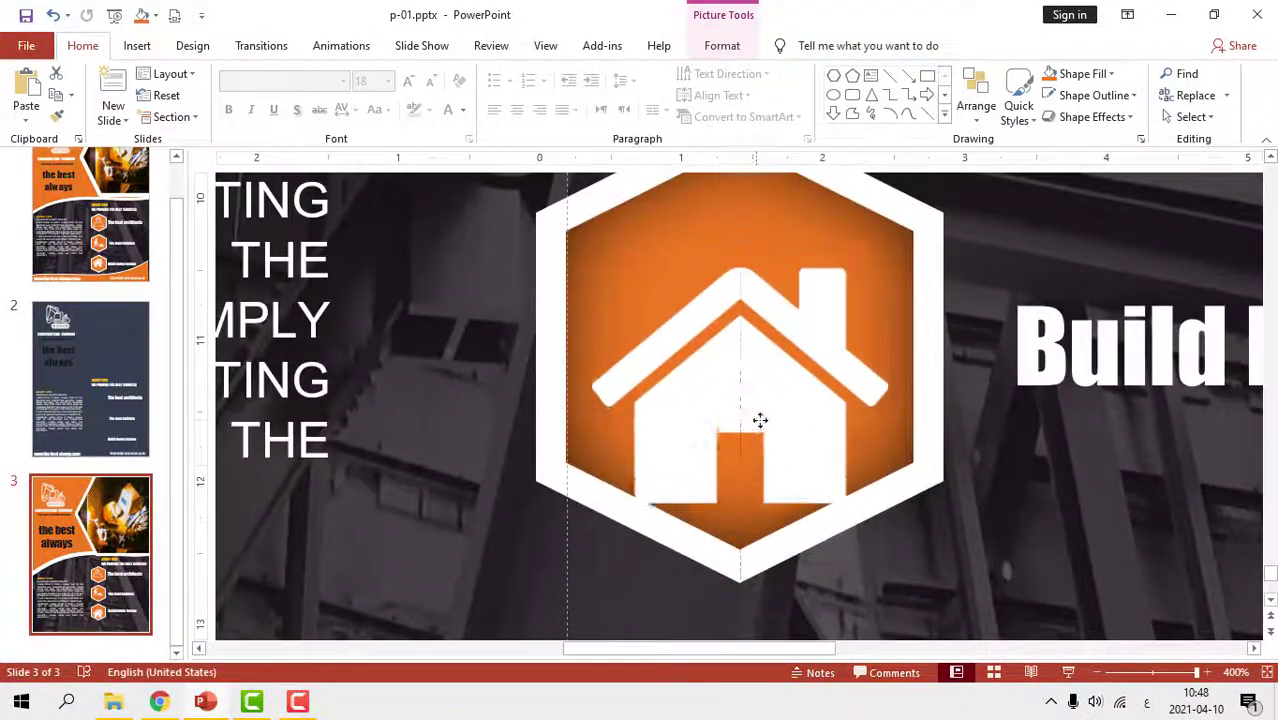
scroll(765, 413, down, 5)
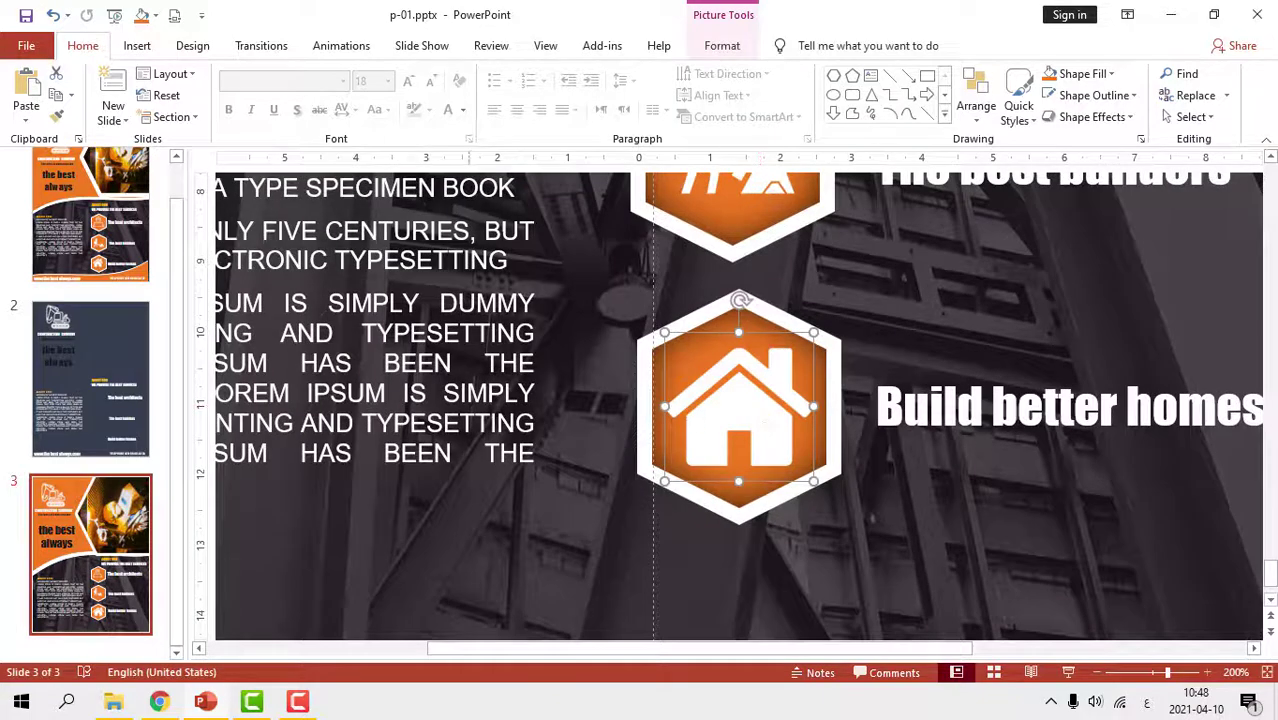
click(1068, 672)
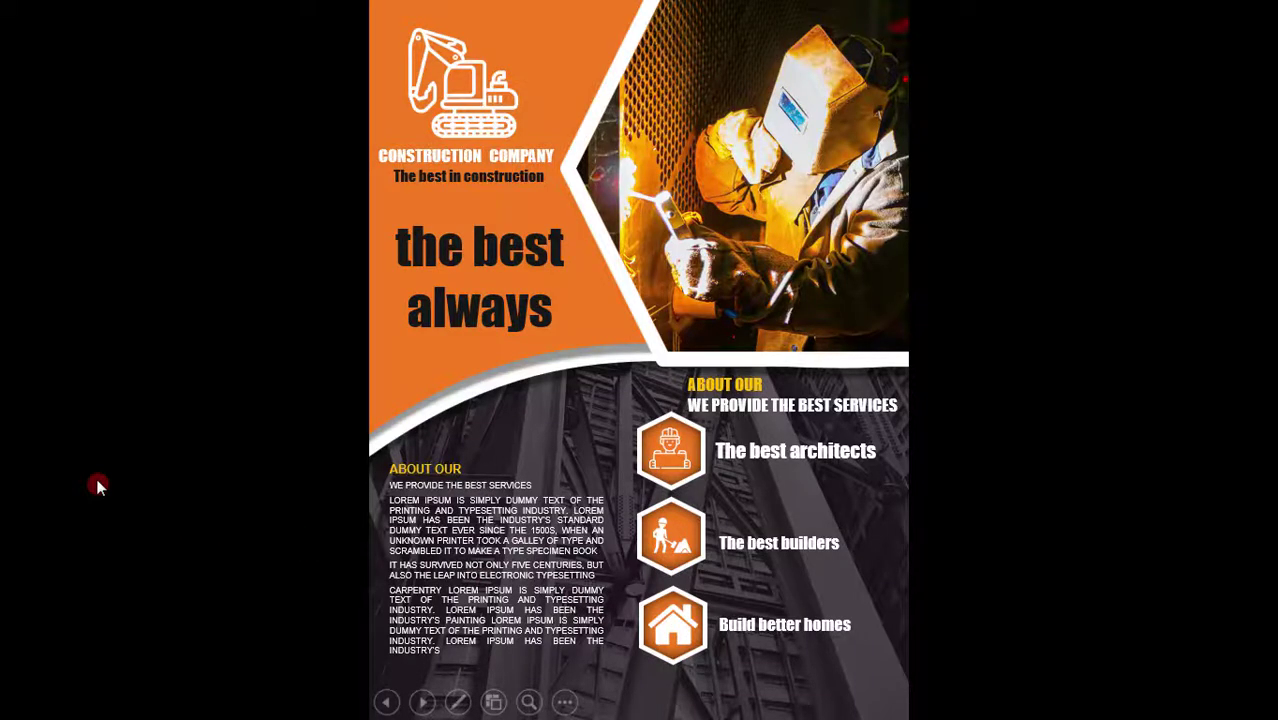
key(Escape)
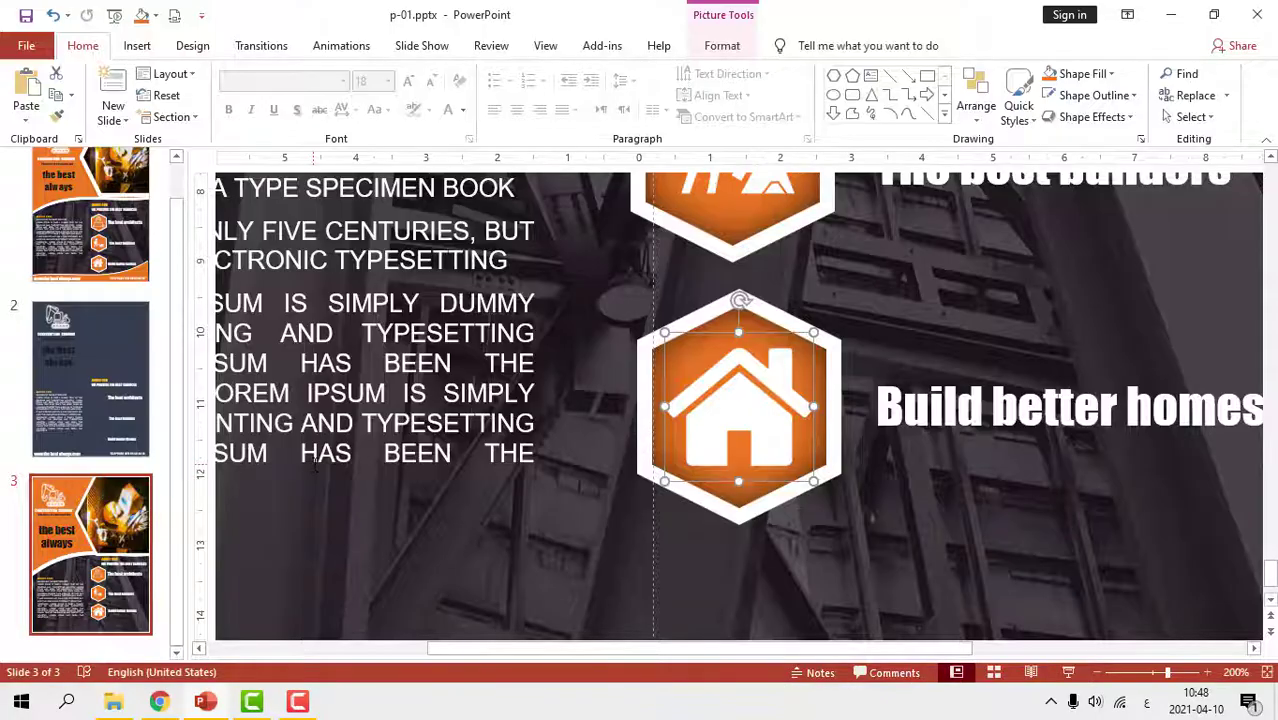
scroll(567, 318, down, 5)
scroll(567, 318, down, 3)
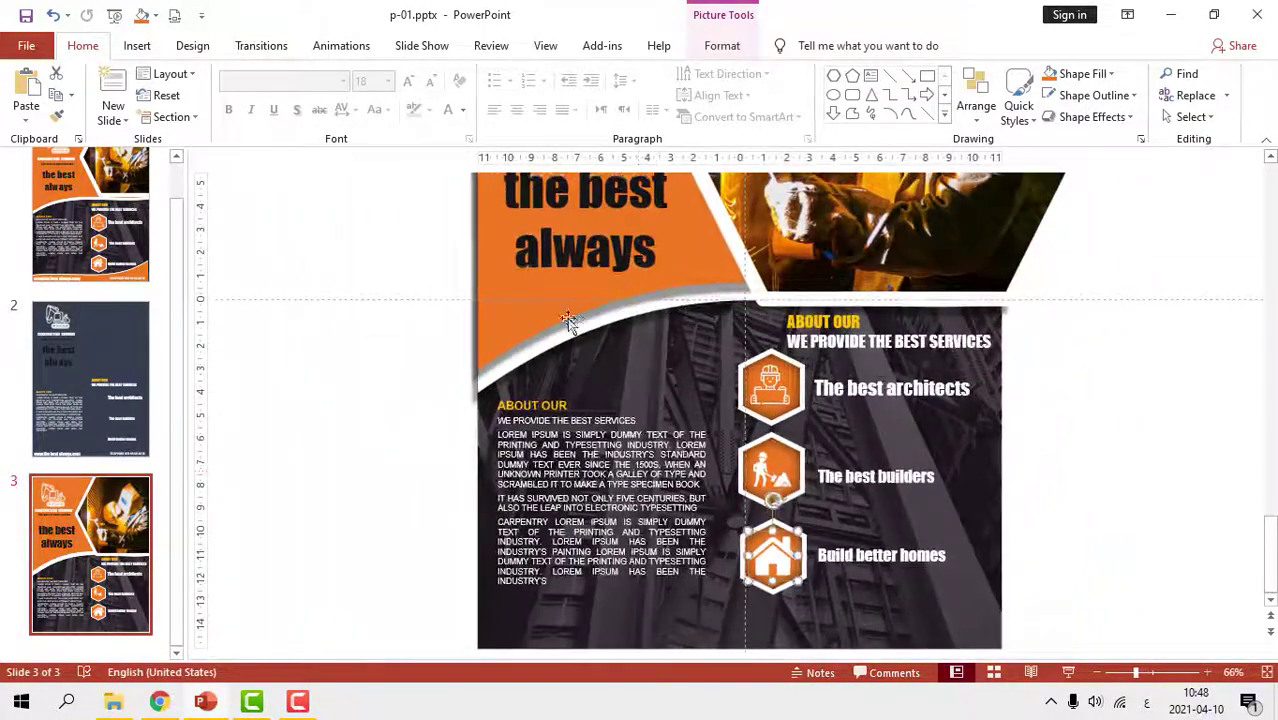
scroll(565, 432, down, 2)
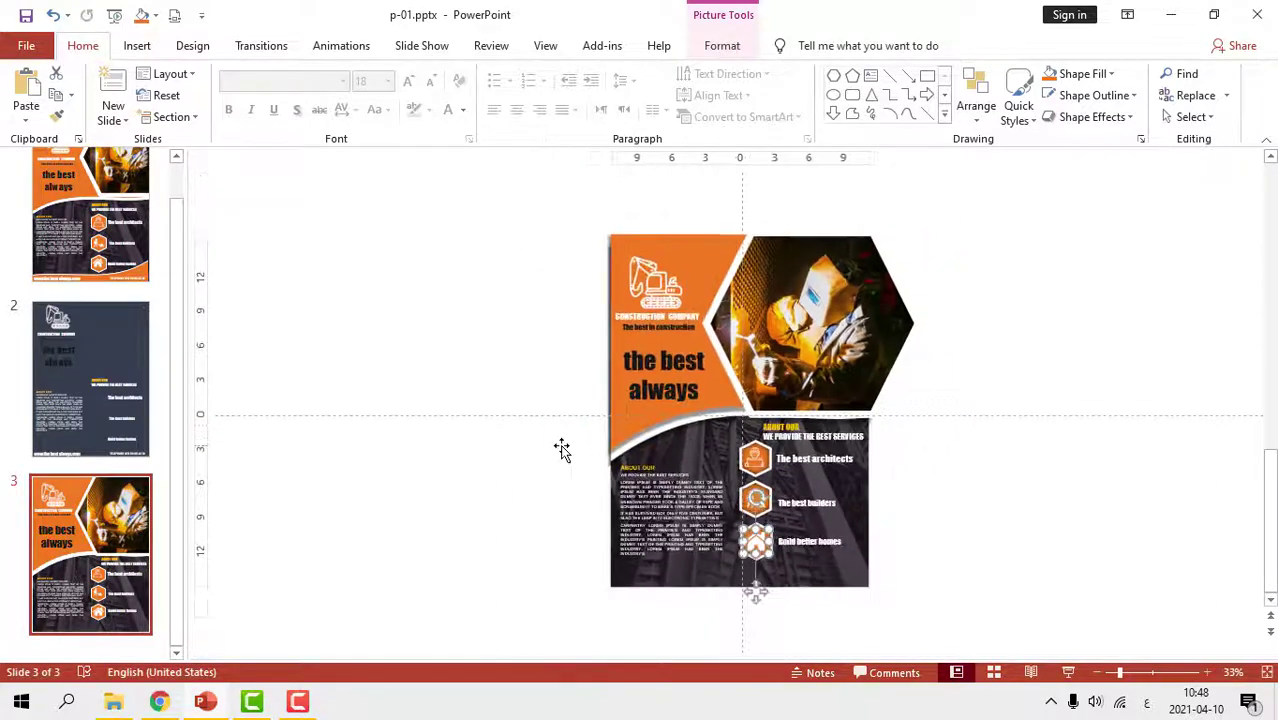
Draw a rectangle along the flyer's bottom edge, widened to span the full slide
click(927, 76)
drag(862, 590, 607, 563)
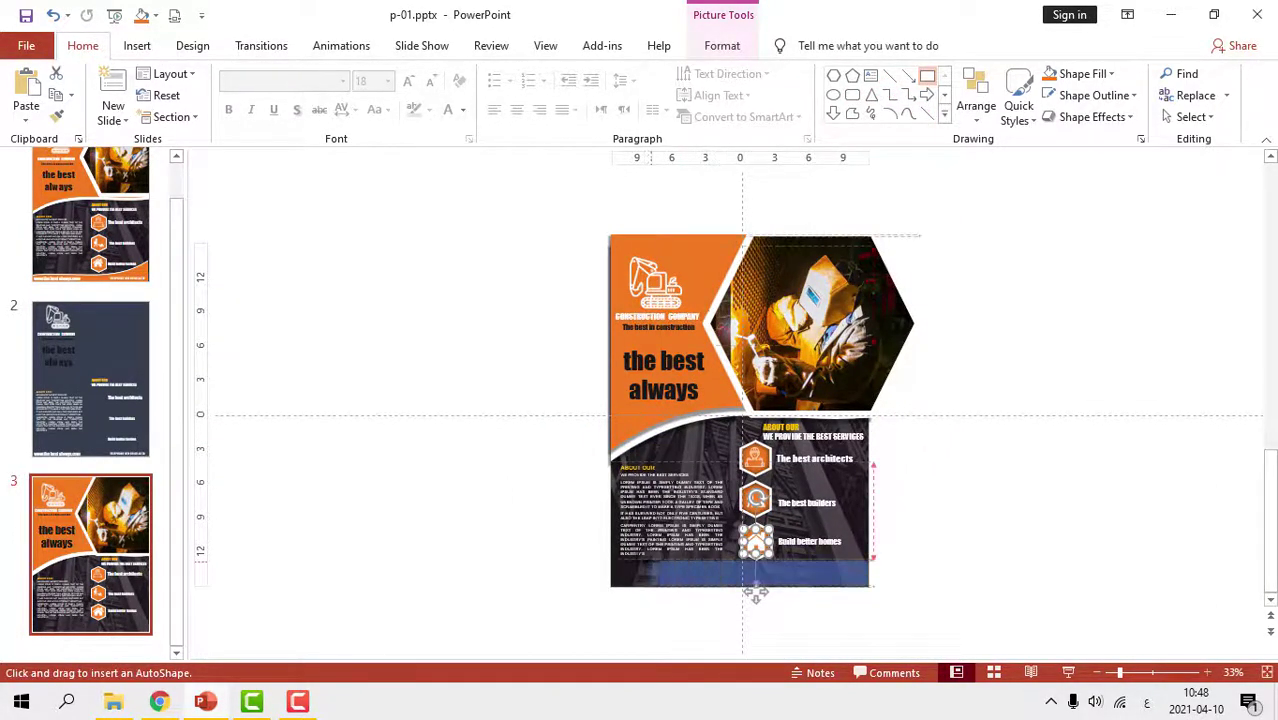
scroll(610, 562, up, 5)
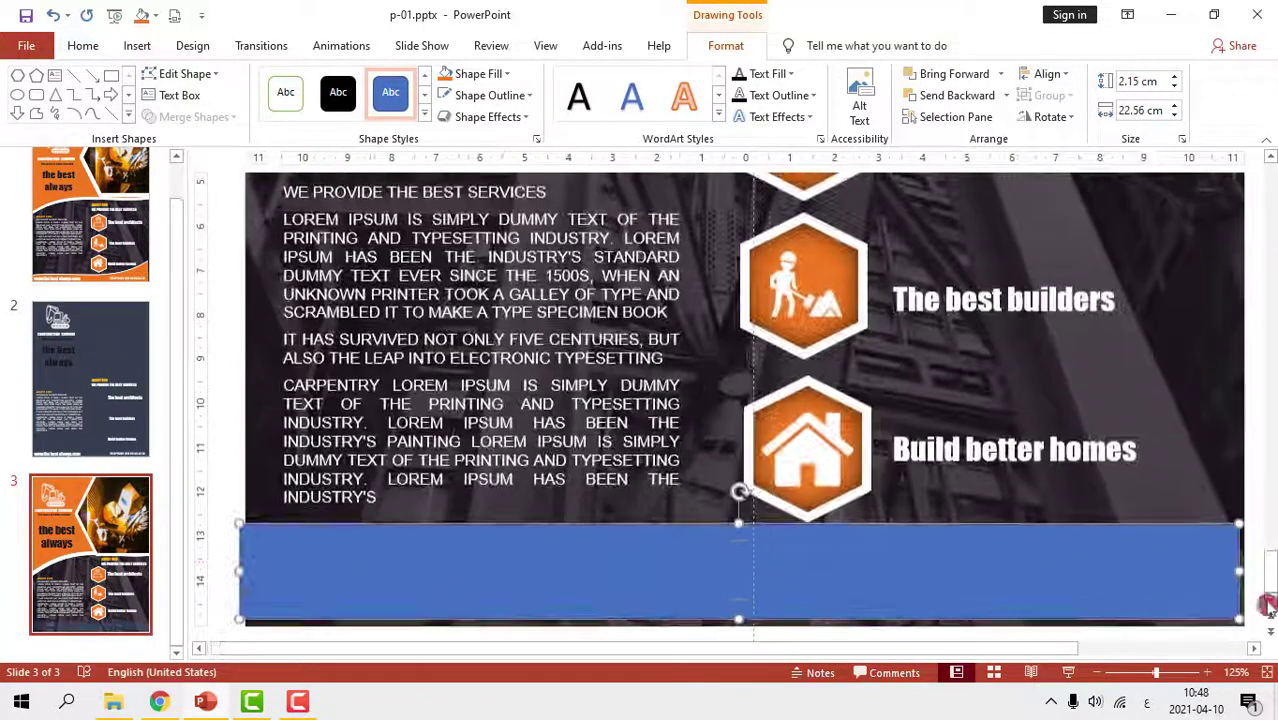
scroll(1024, 591, down, 5)
drag(1038, 617, 1052, 615)
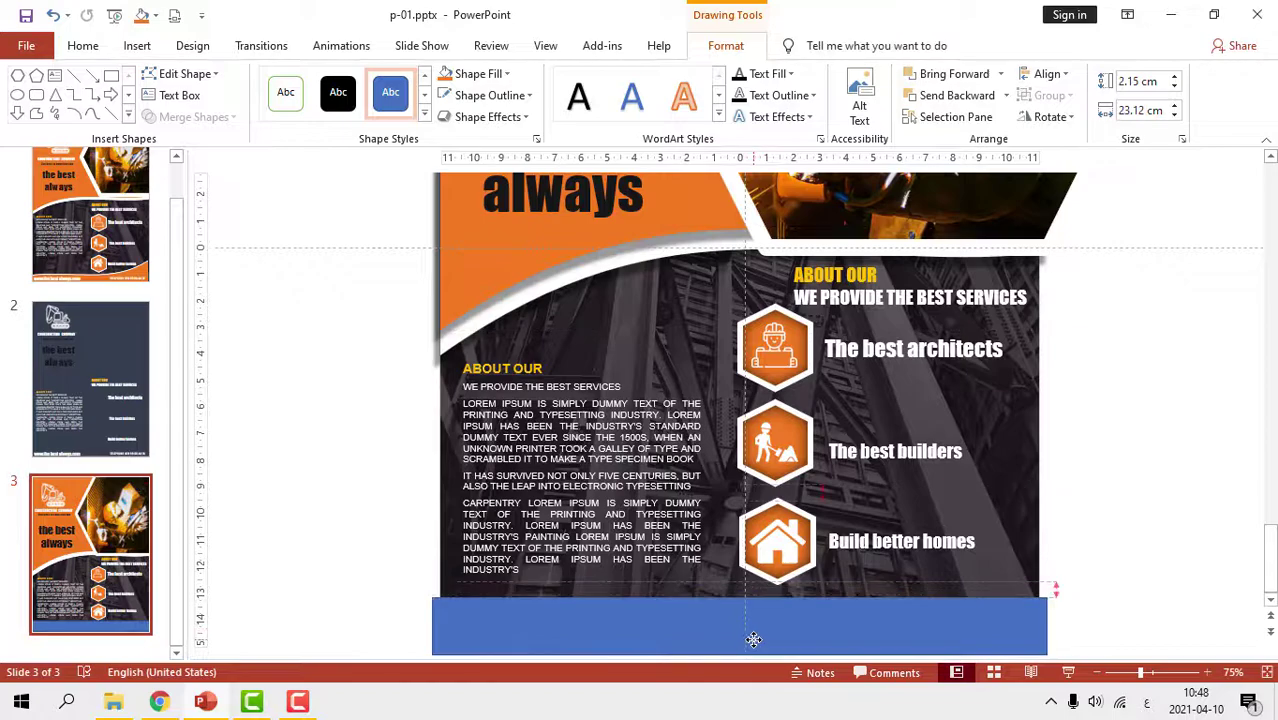
drag(760, 630, 758, 641)
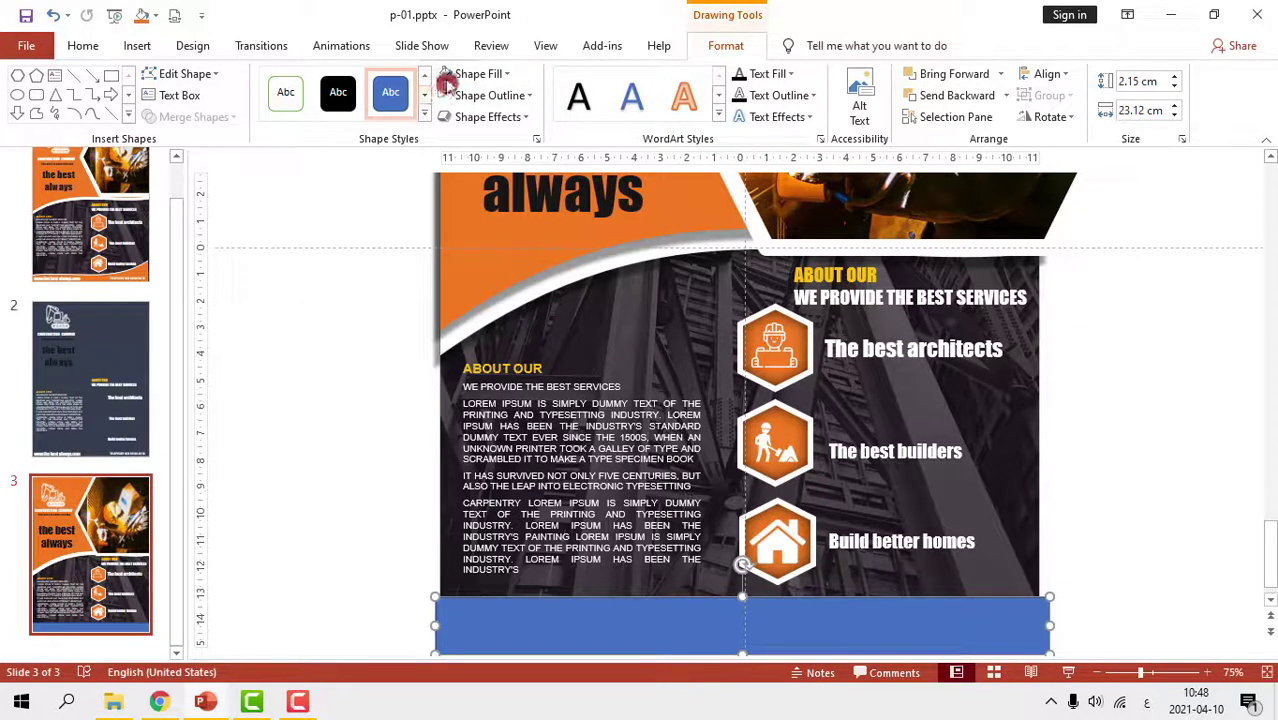
Make the footer rectangle orange with no outline
key(ctrl+z)
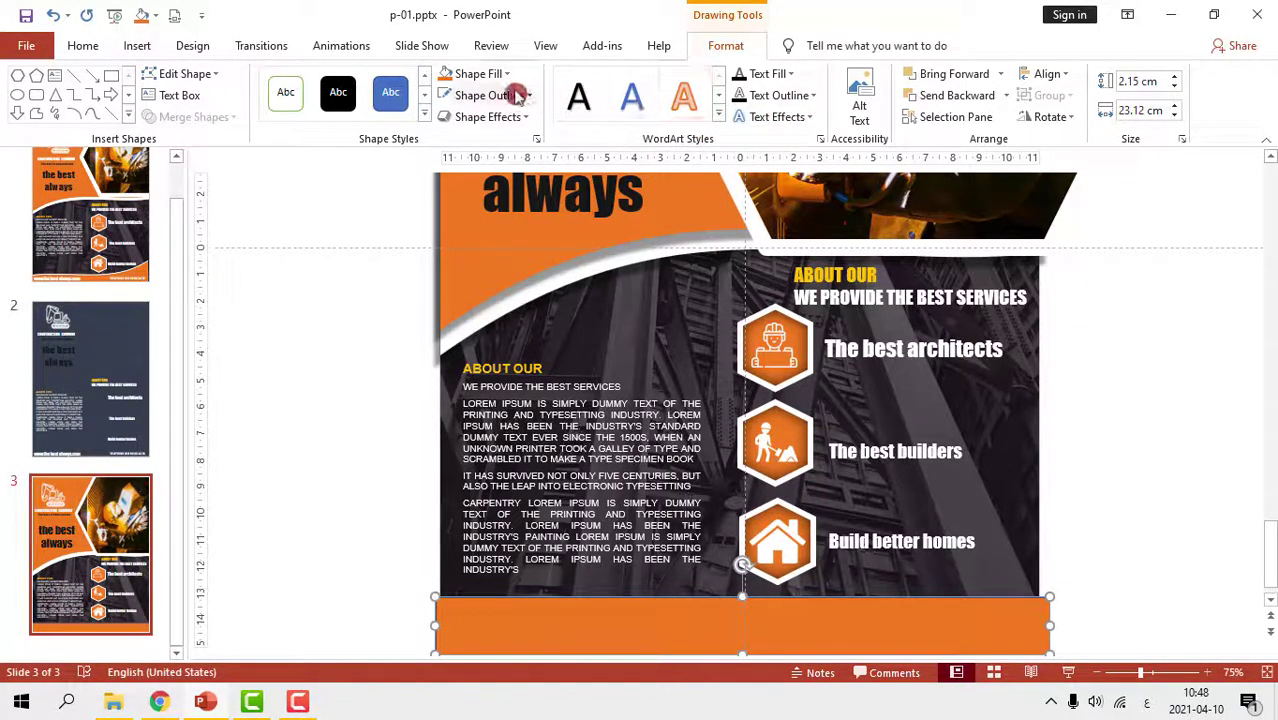
click(513, 95)
click(497, 299)
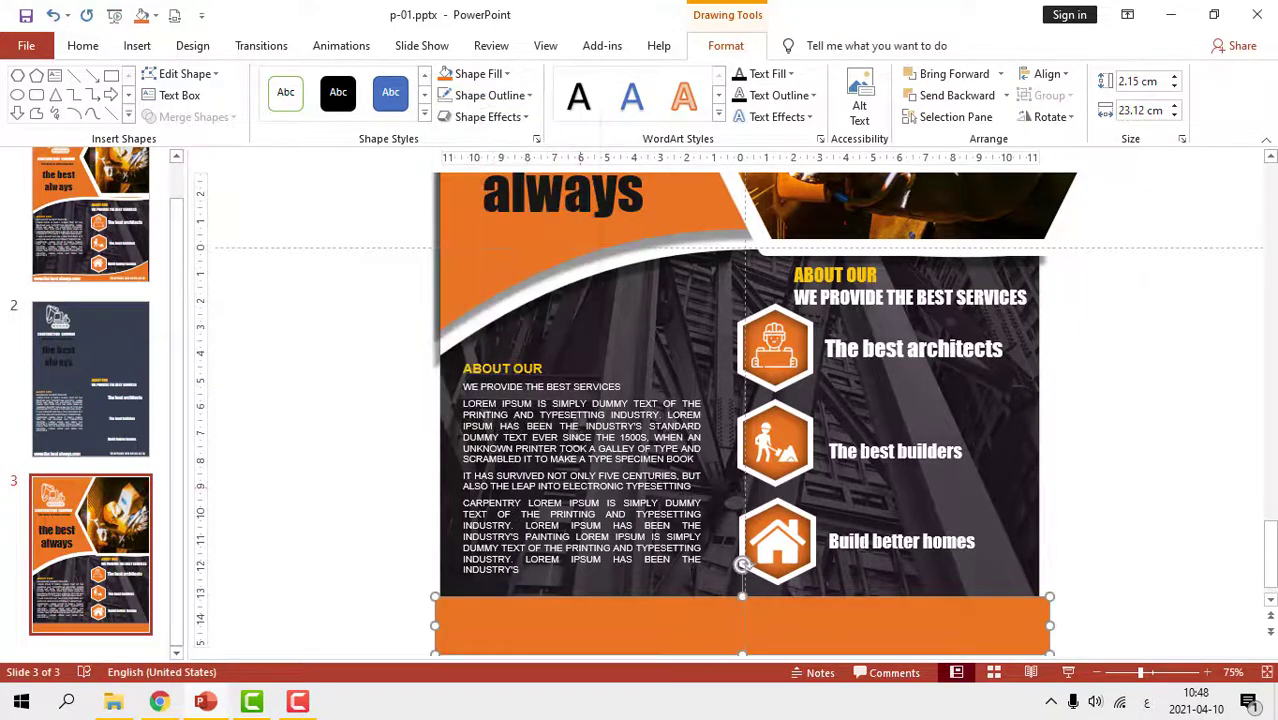
right_click(765, 628)
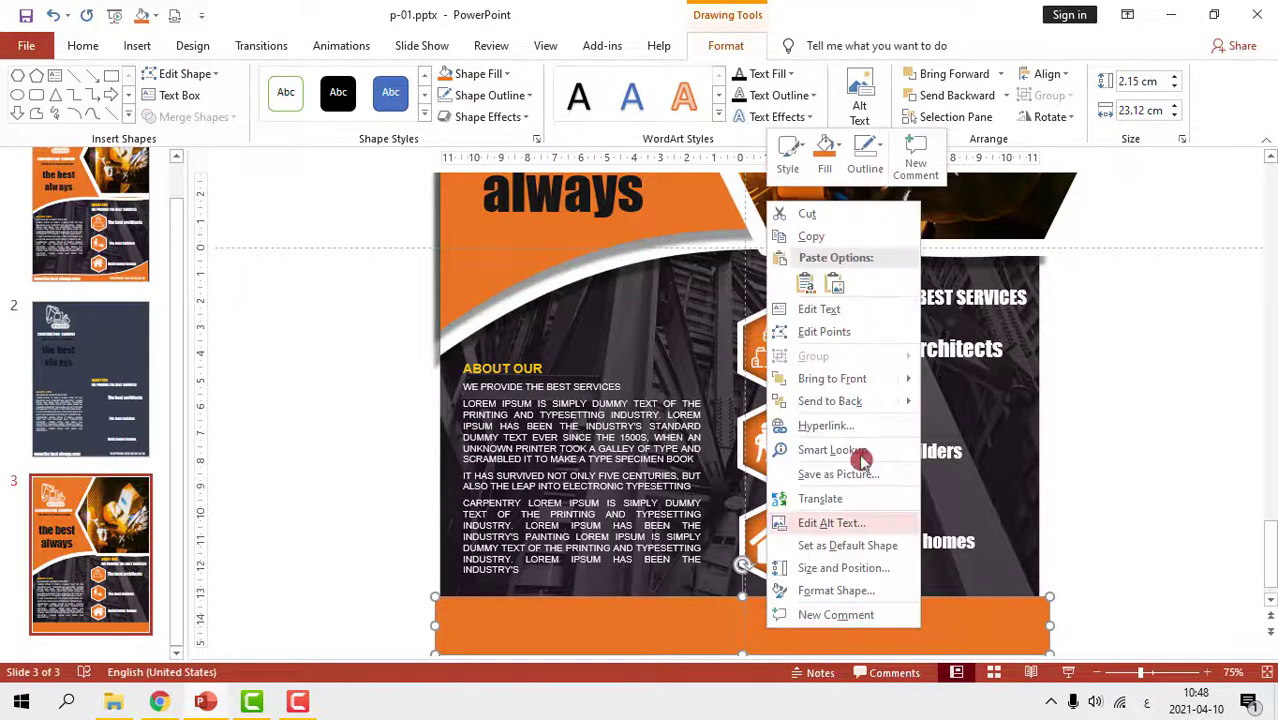
With Edit Points, slant the footer's top-left corner up and curve its top edge
click(830, 332)
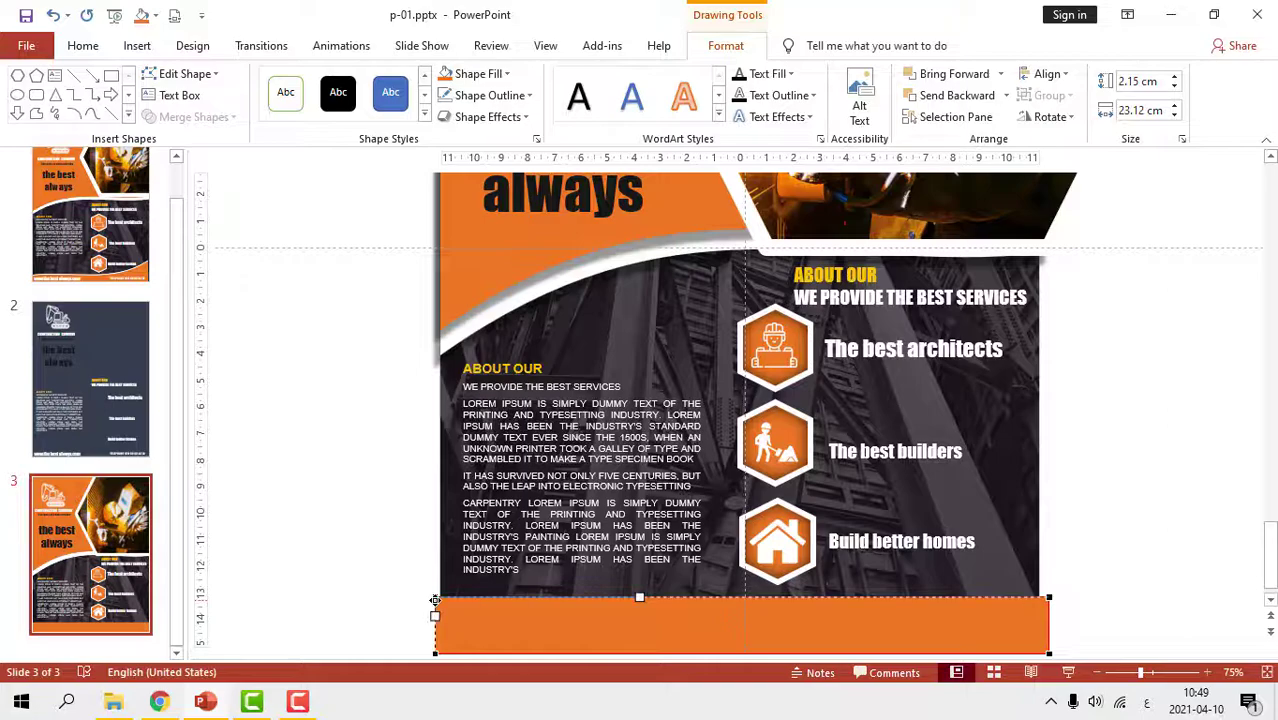
drag(435, 600, 433, 582)
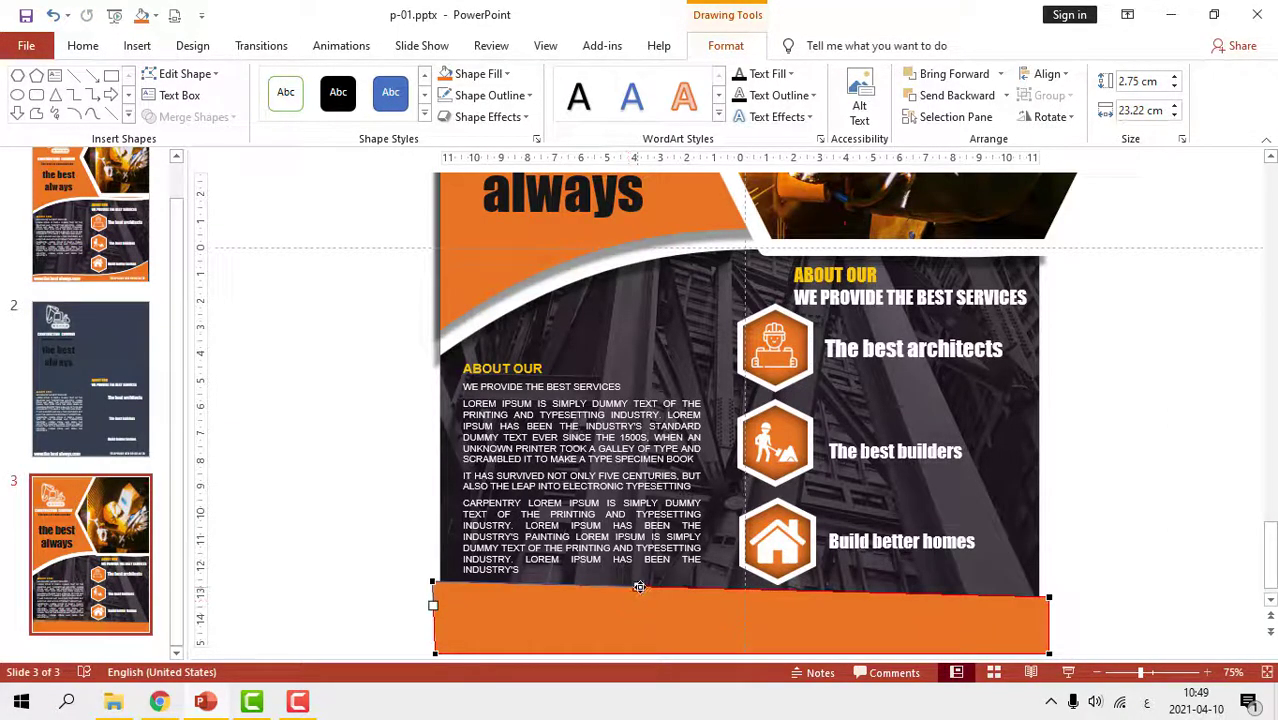
drag(639, 587, 765, 638)
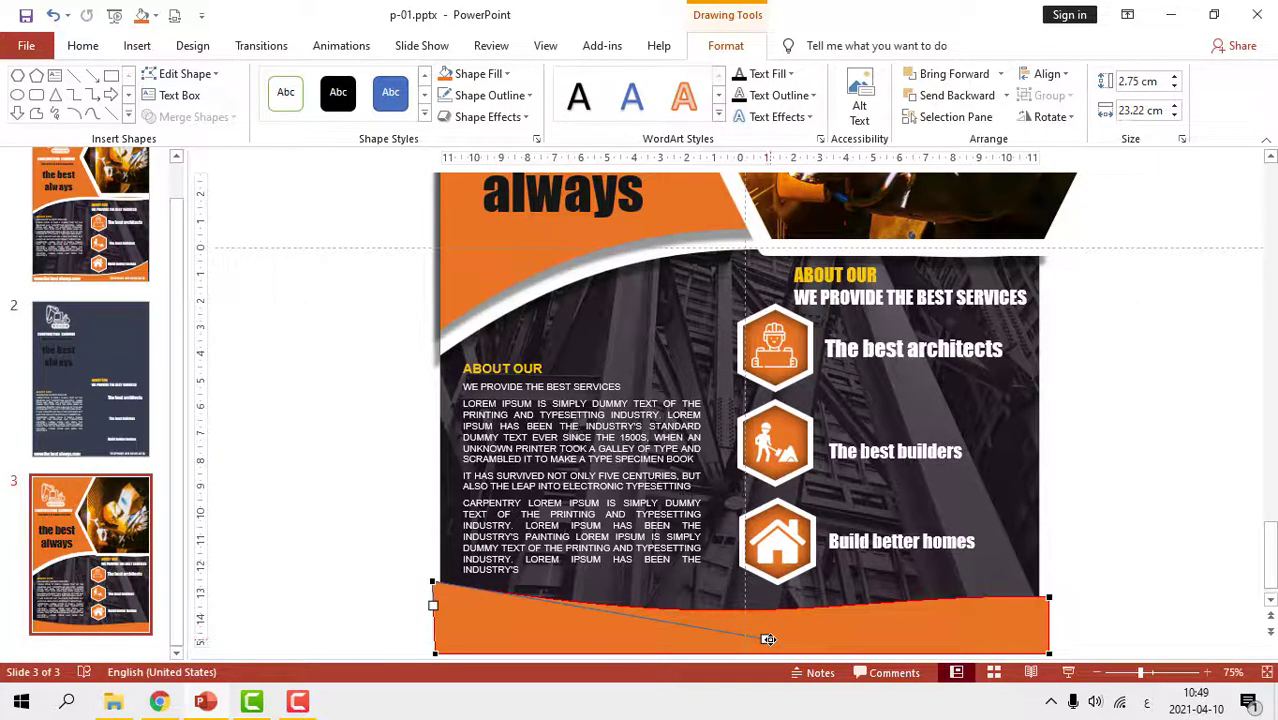
drag(765, 638, 771, 642)
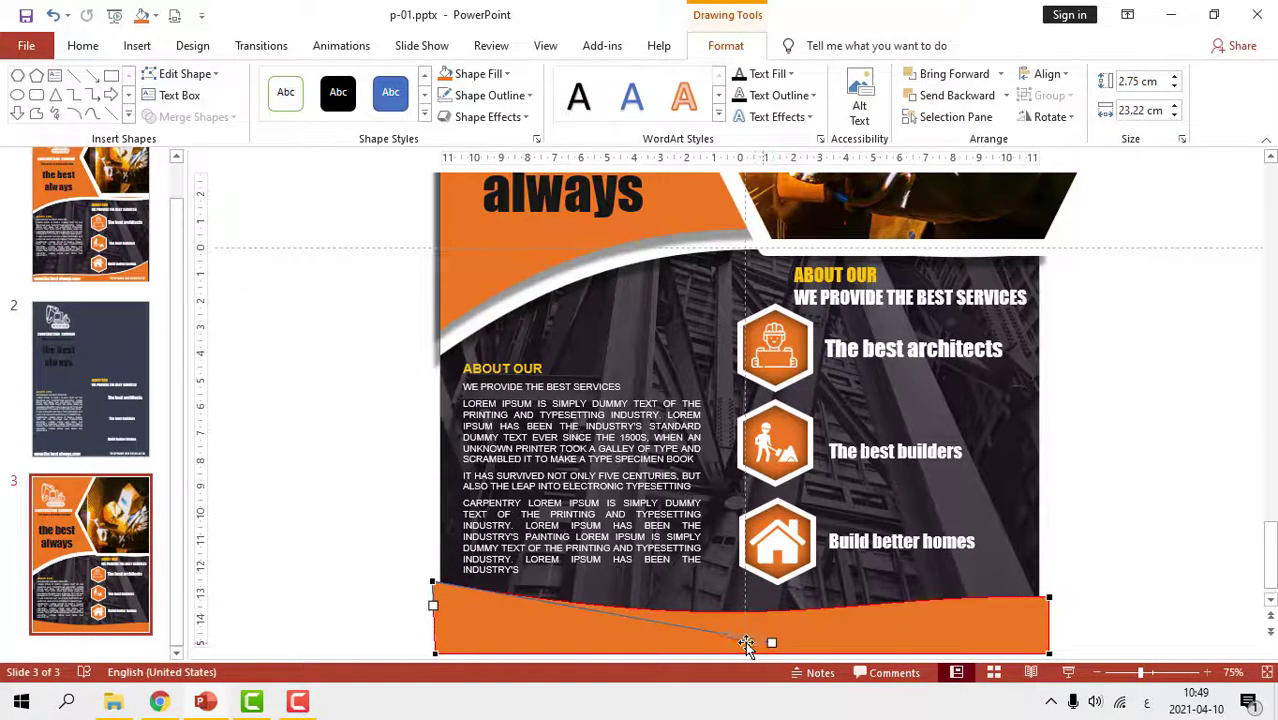
click(350, 533)
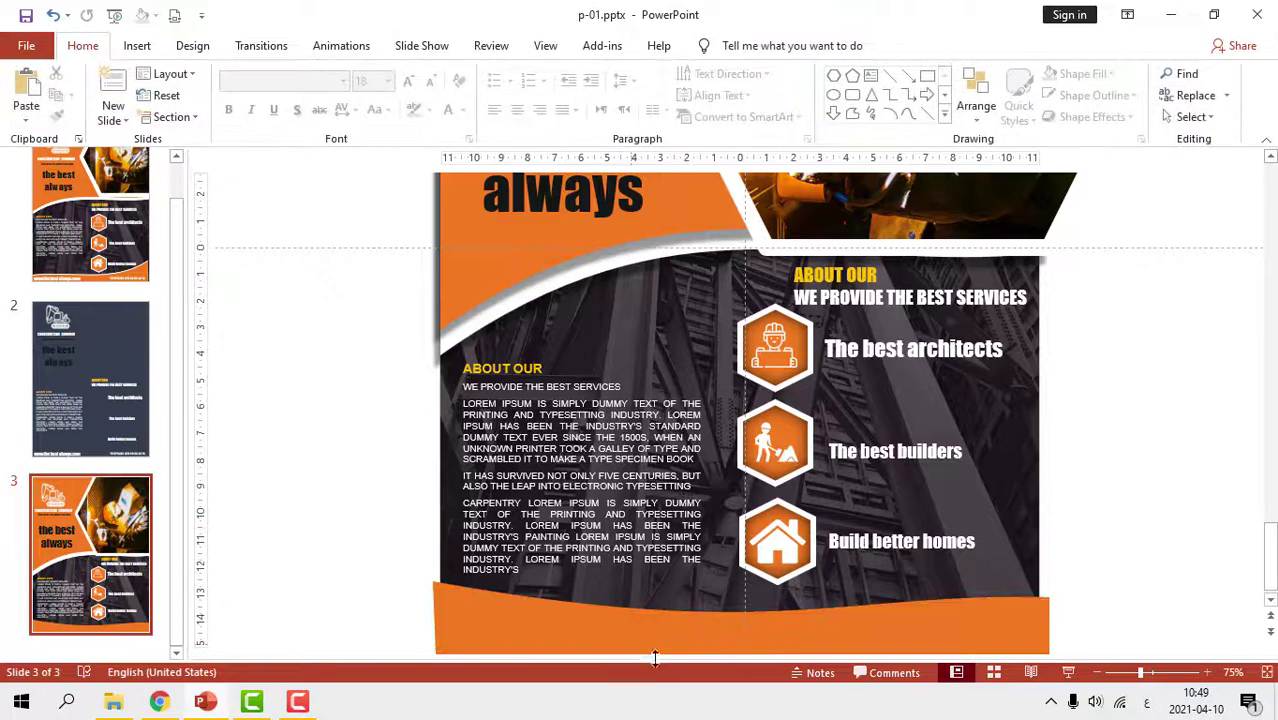
click(654, 643)
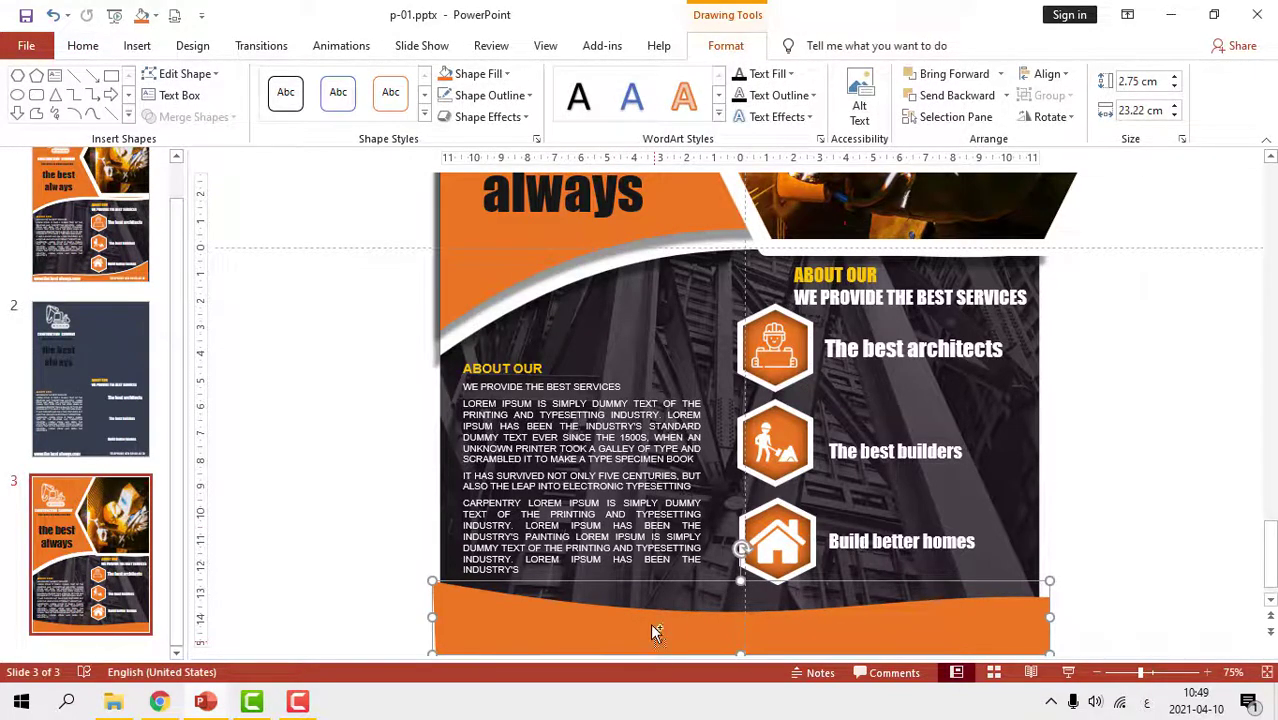
Fill the copied footer shape white and position it at the slide bottom
drag(652, 632, 648, 611)
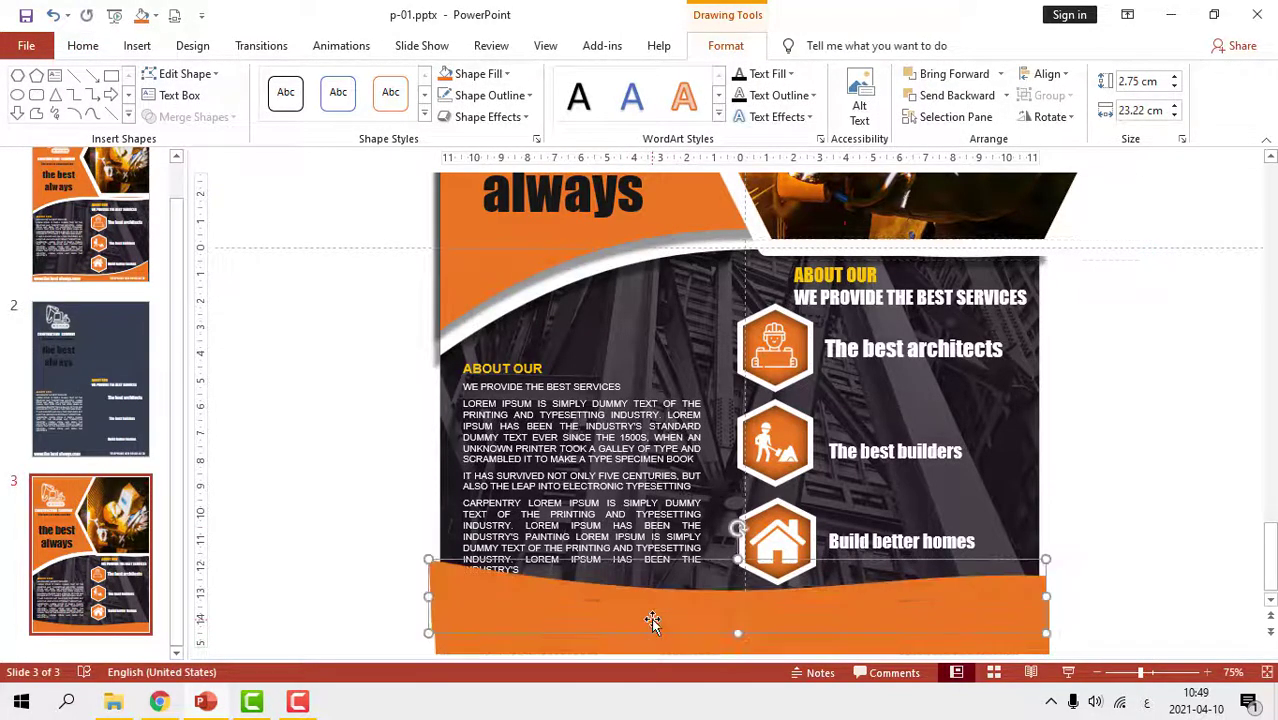
click(468, 75)
click(447, 121)
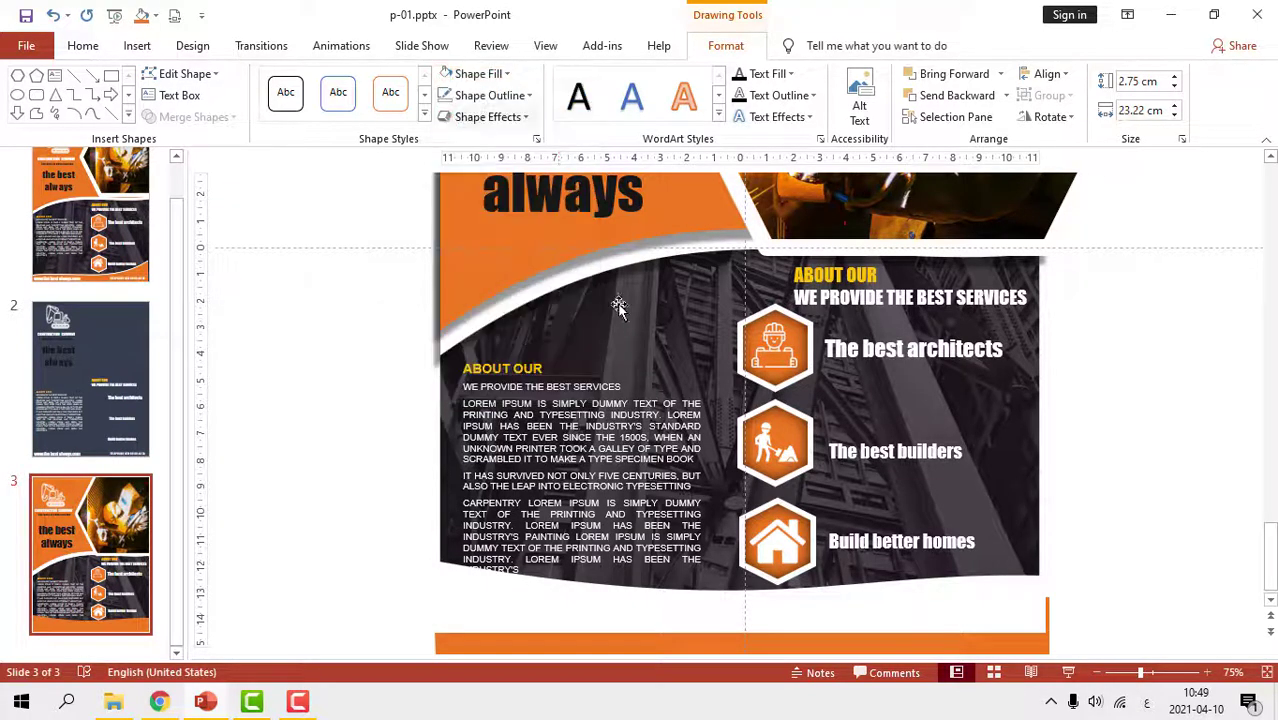
drag(676, 617, 681, 631)
Send the white shape backward so it sits behind the orange band
right_click(683, 626)
click(683, 626)
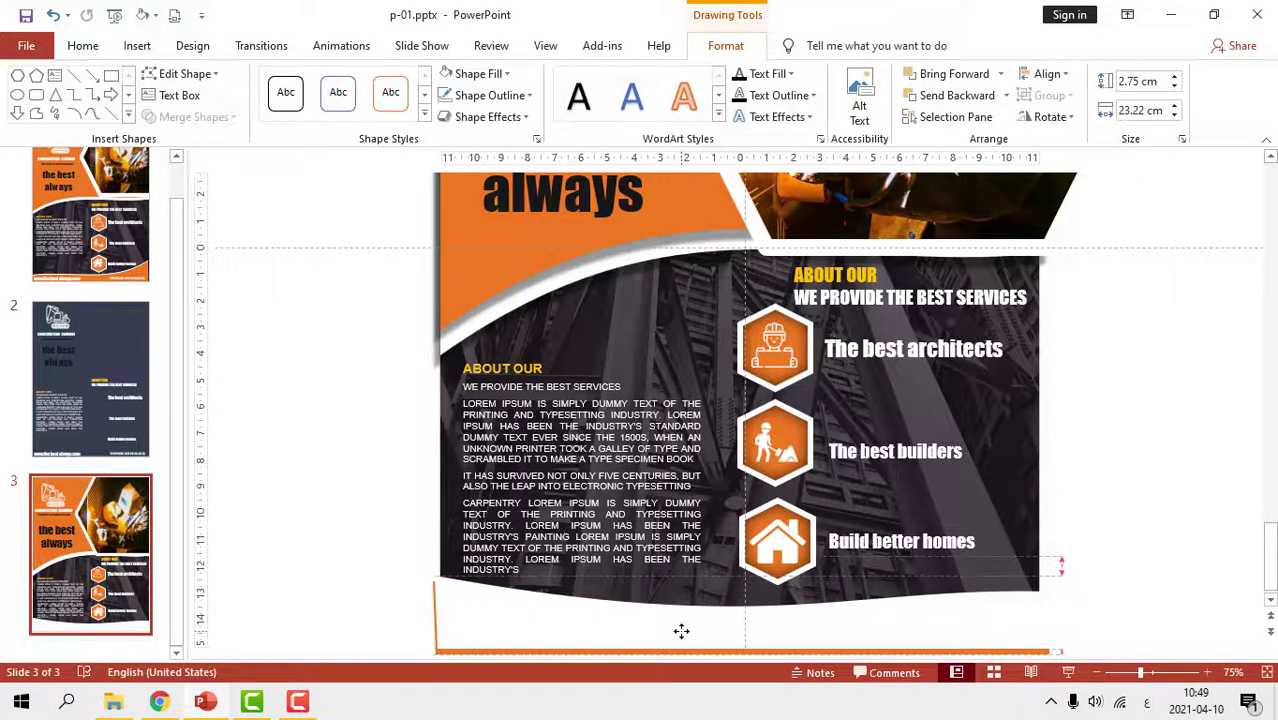
right_click(681, 631)
mouse_move(818, 468)
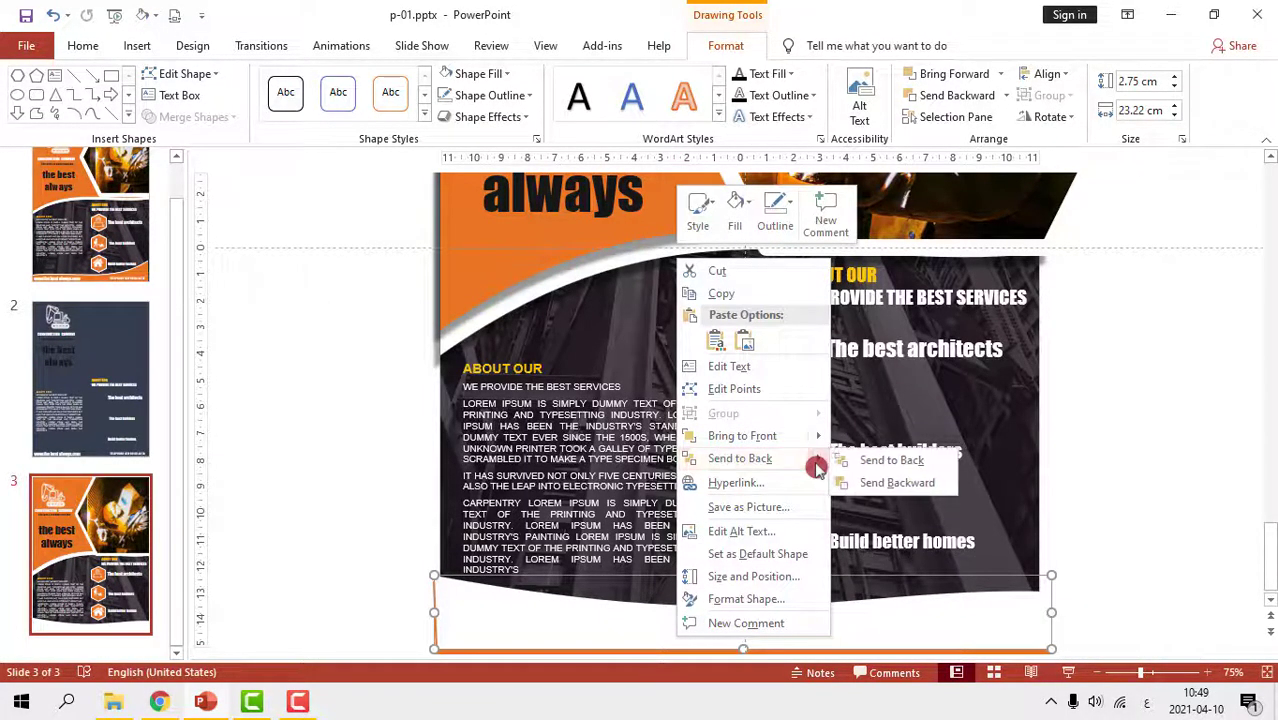
click(862, 482)
ctrl+scroll(697, 628, up, 5)
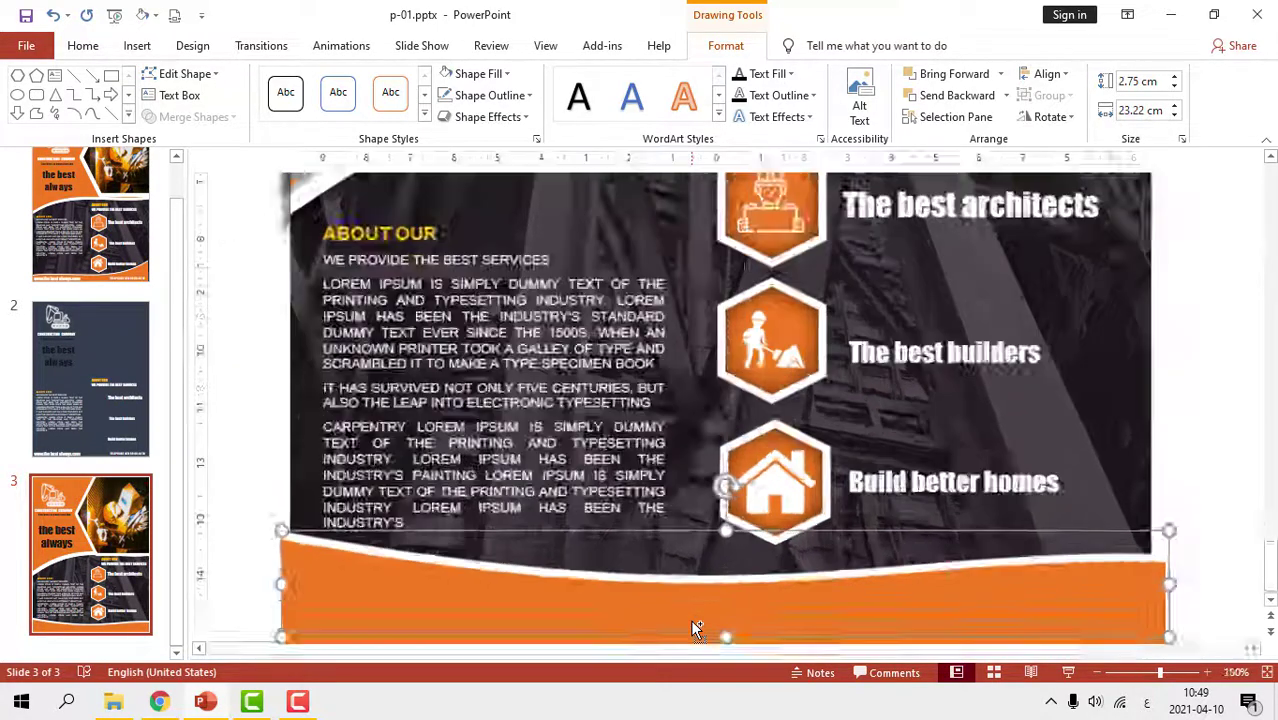
ctrl+scroll(697, 628, up, 3)
click(491, 118)
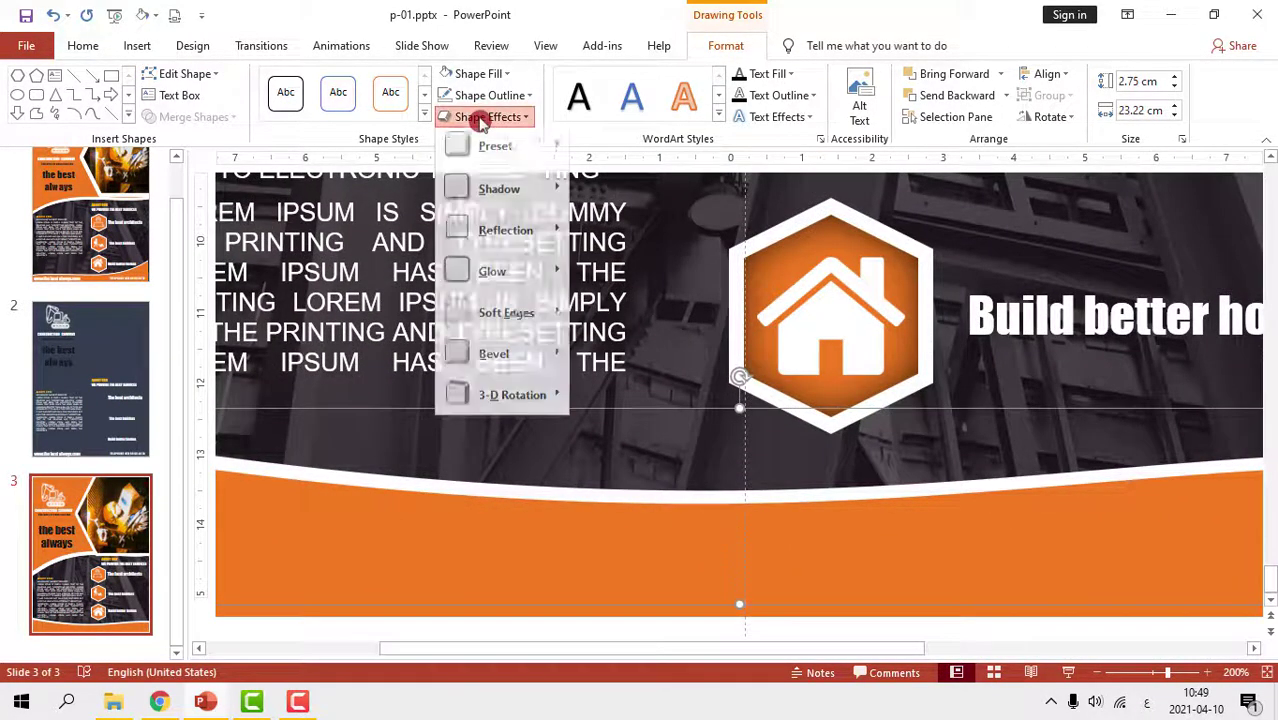
Apply the Outer Offset: Top shadow to the orange footer band
mouse_move(482, 194)
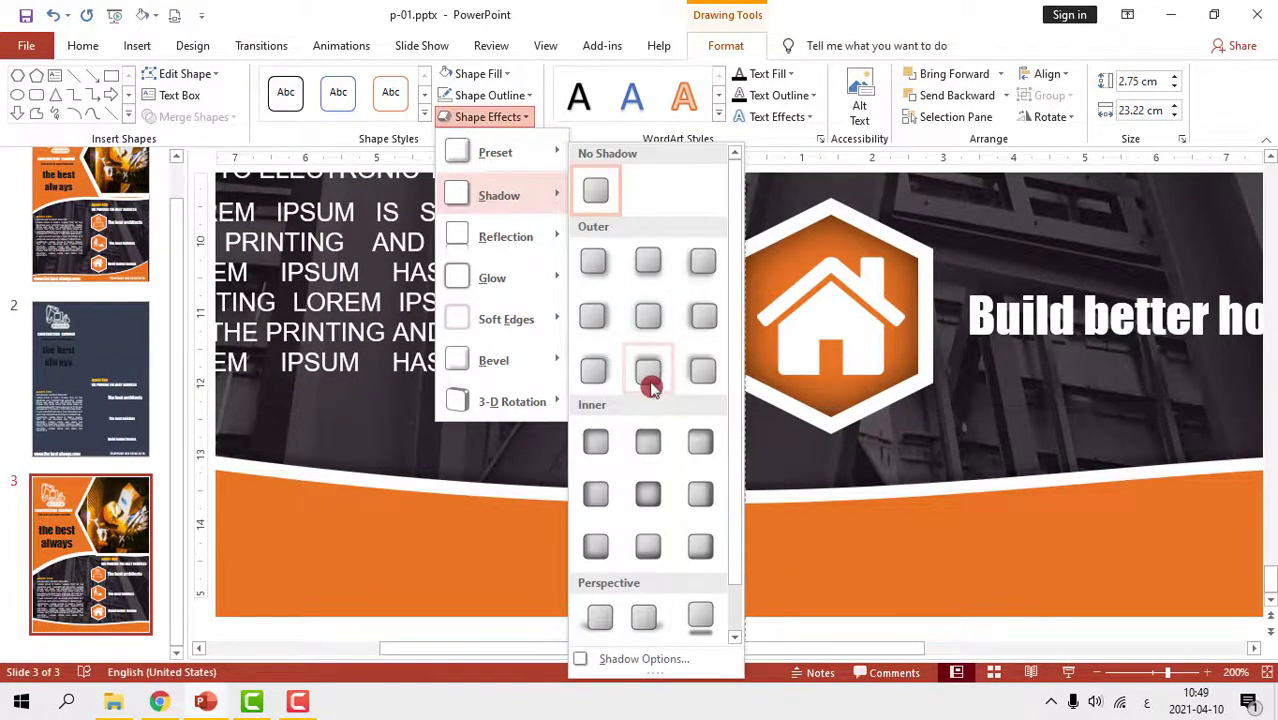
click(650, 370)
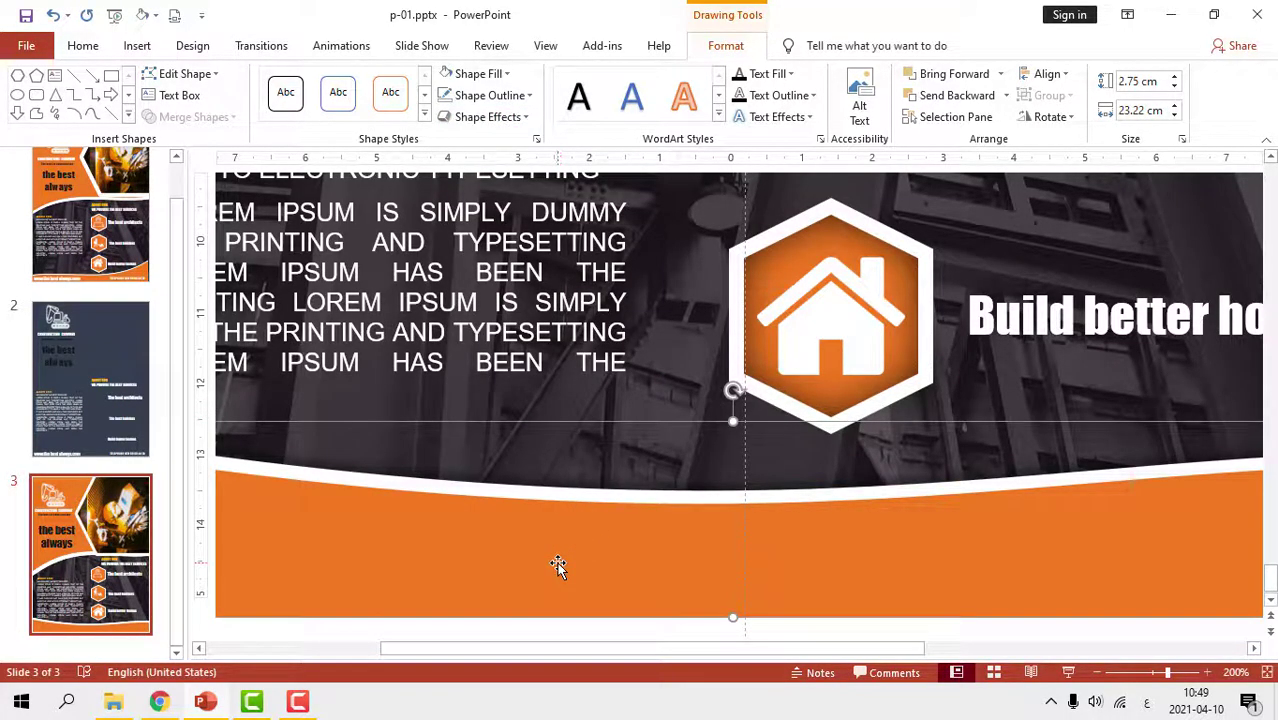
ctrl+scroll(557, 562, down, 3)
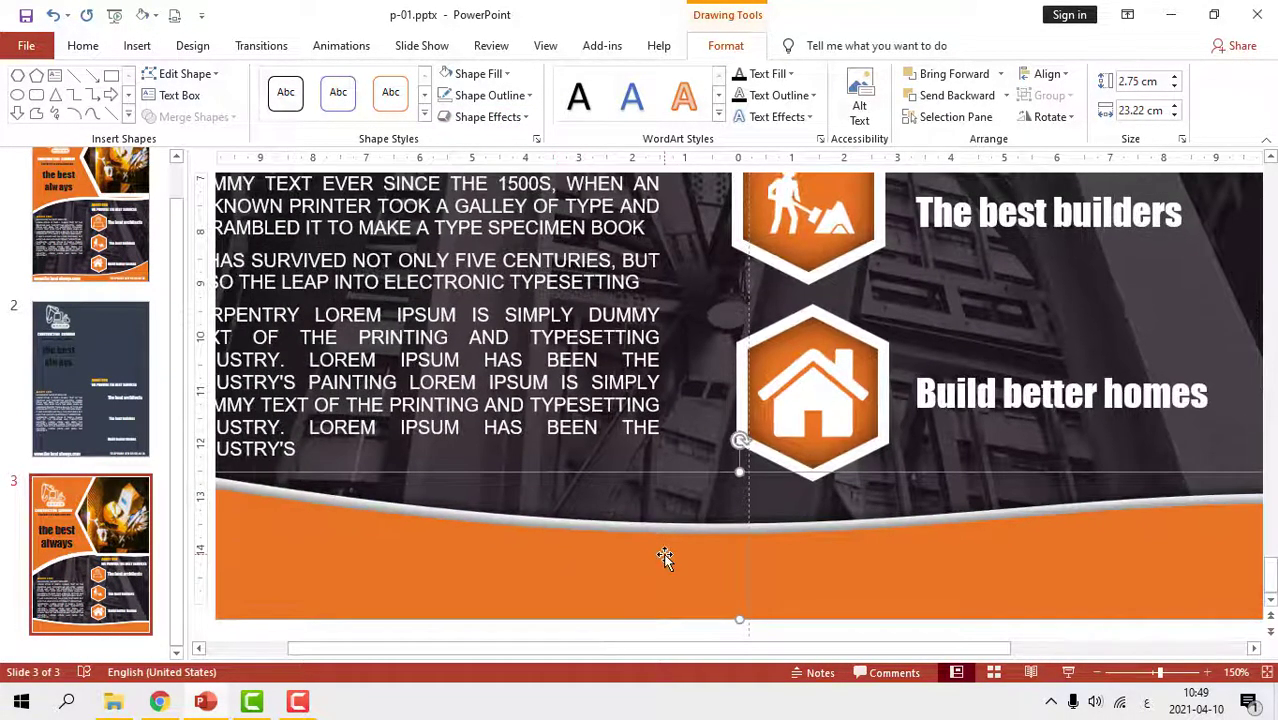
ctrl+scroll(663, 556, down, 2)
ctrl+scroll(663, 556, down, 2)
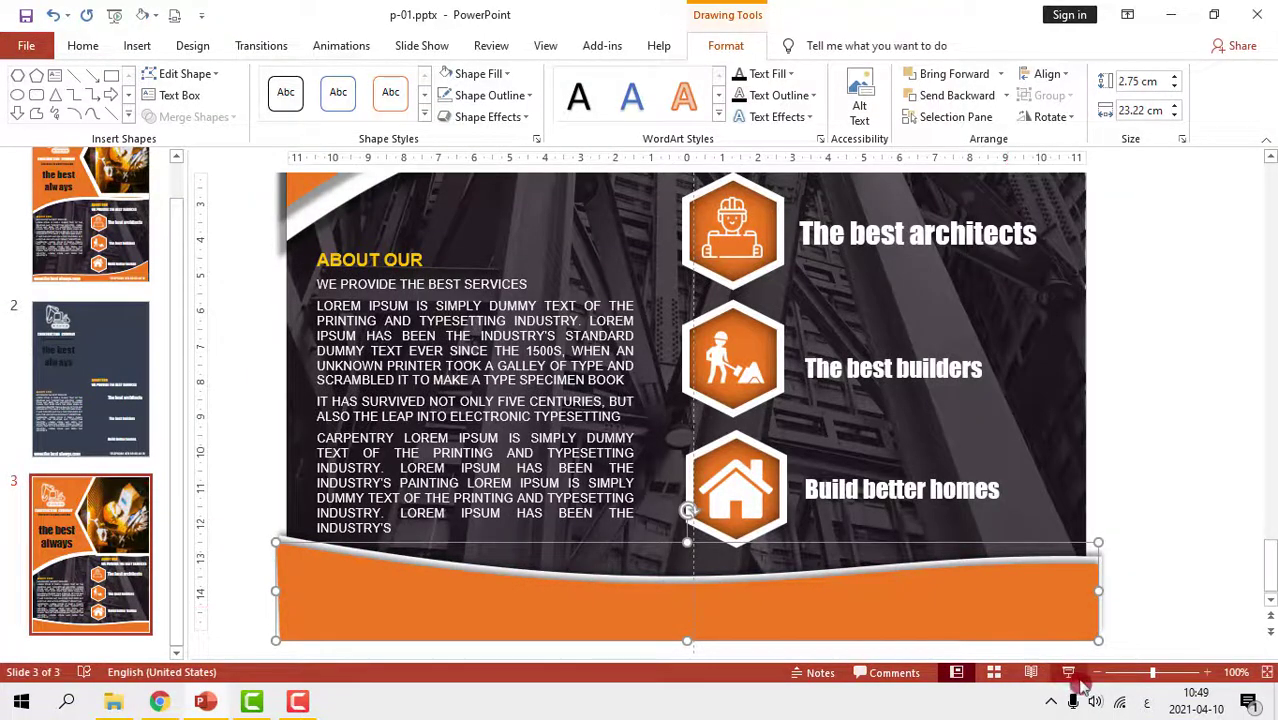
Preview the flyer in Slide Show, nudge the orange band up, and re-check it
click(1068, 673)
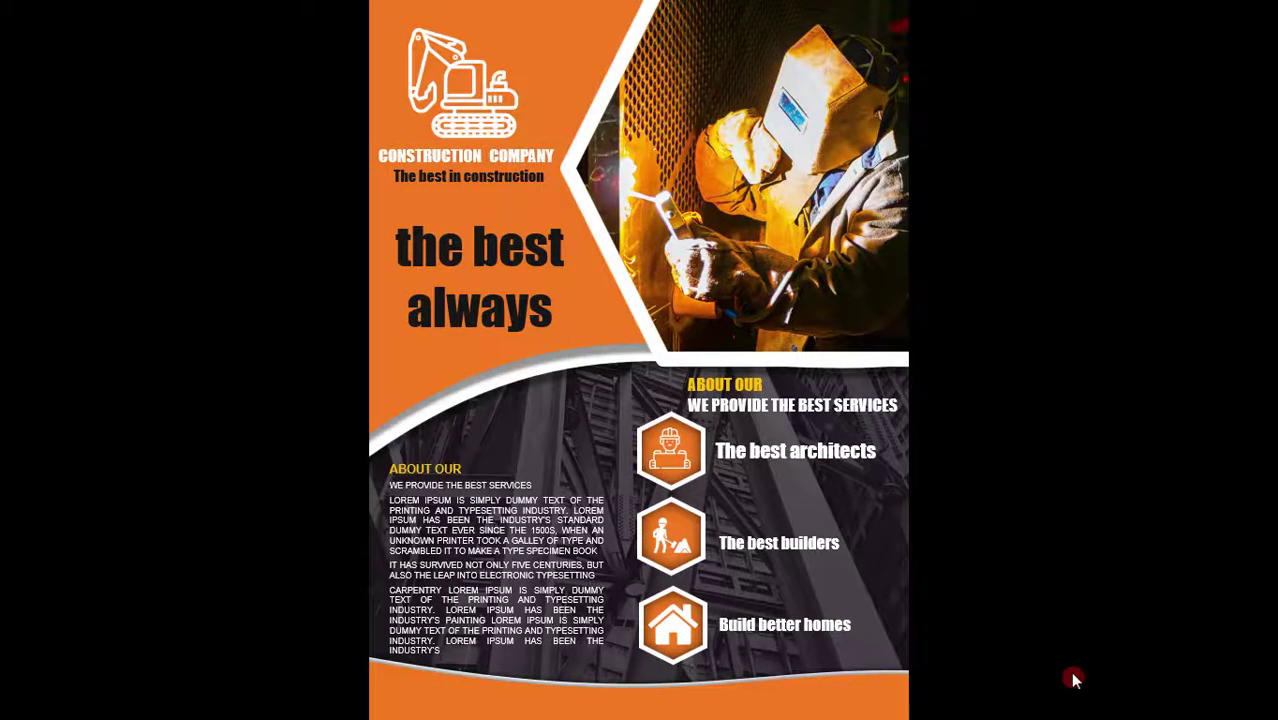
key(Escape)
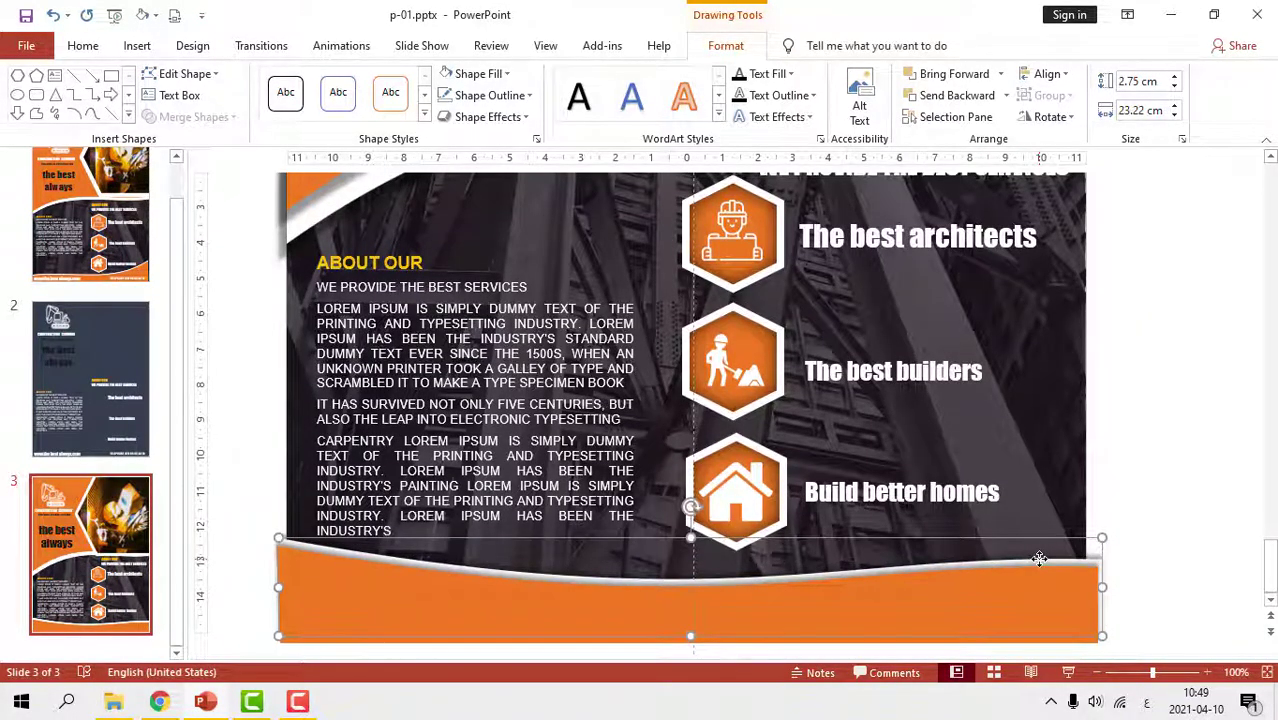
key(Up)
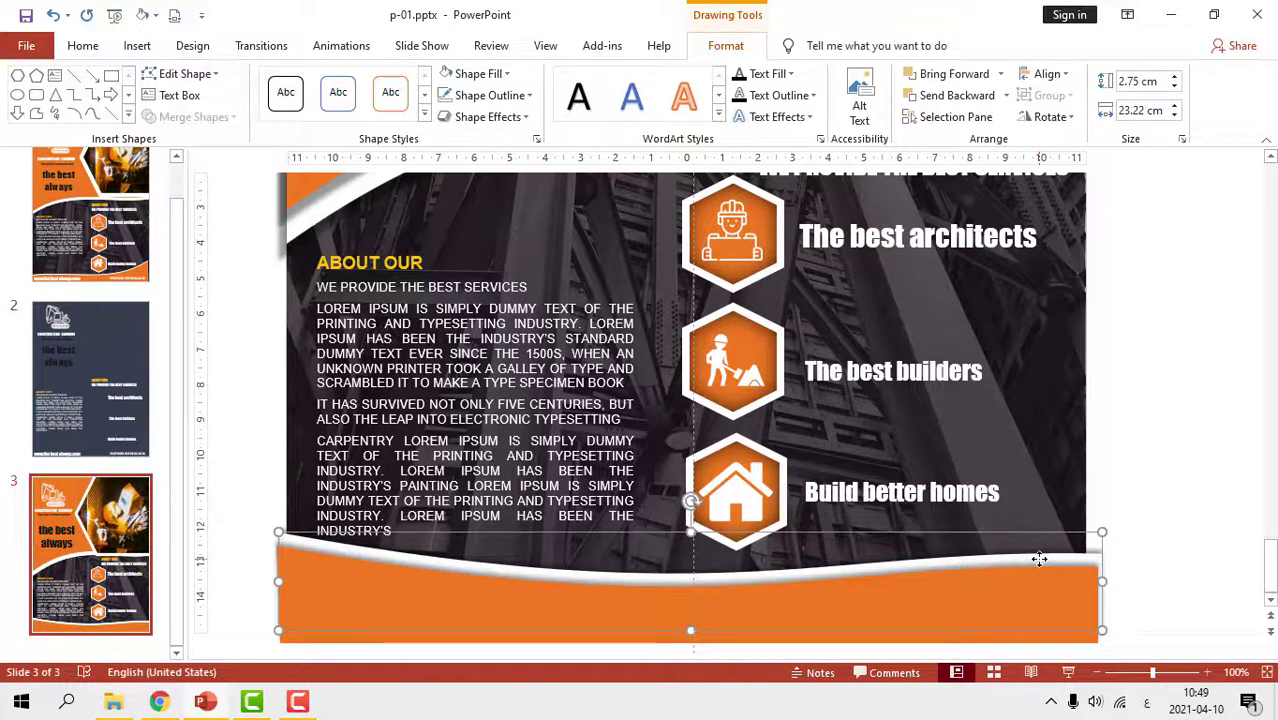
click(1072, 677)
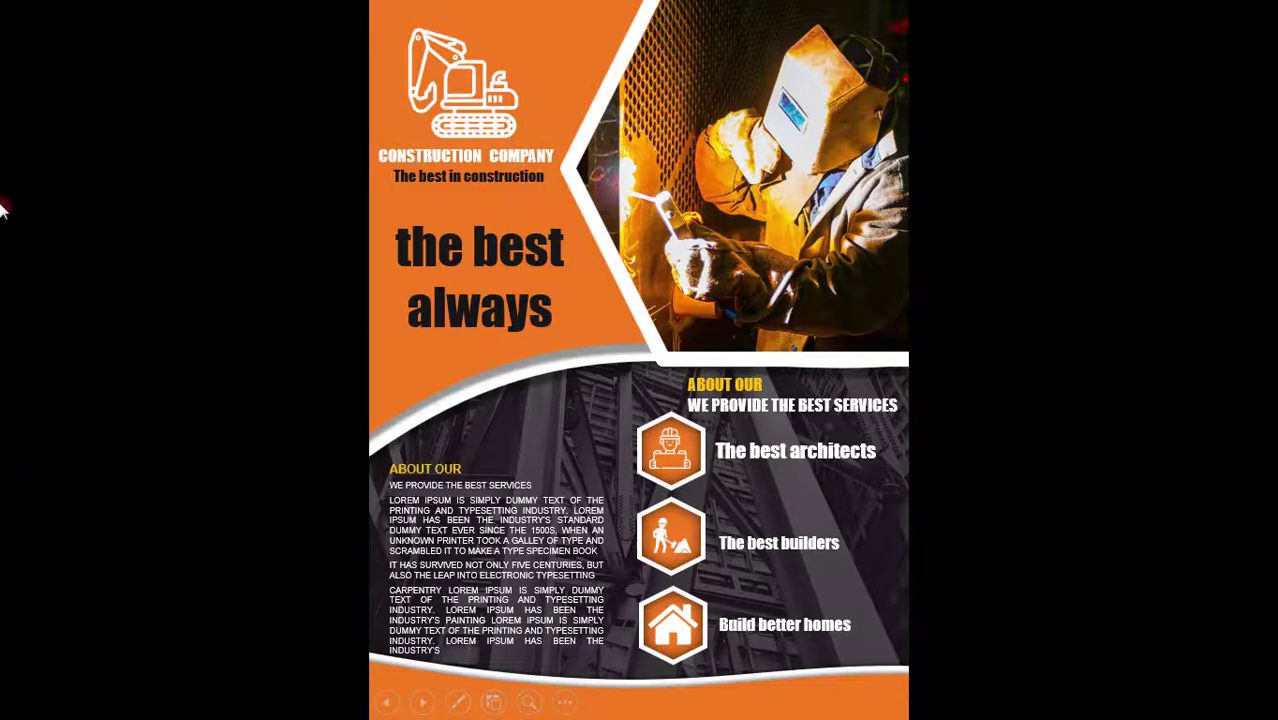
key(Escape)
click(90, 380)
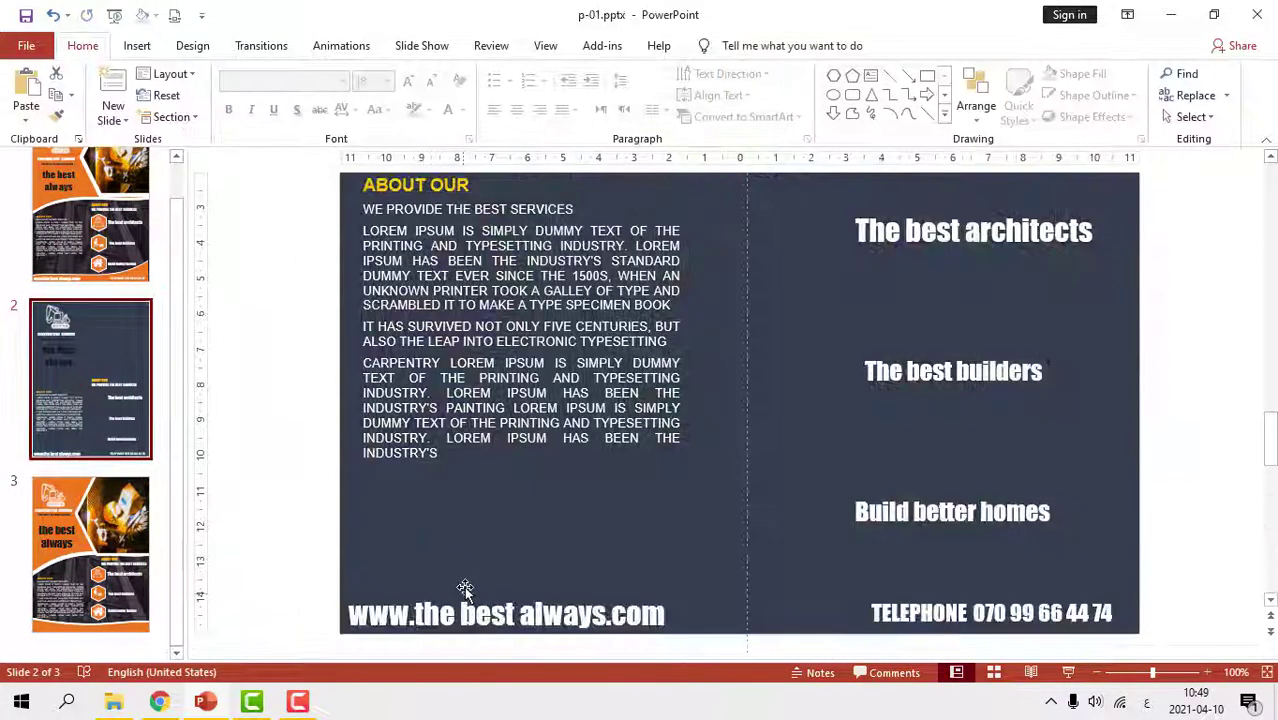
Paste slide 2's website and telephone text boxes onto slide 3's orange footer
click(547, 597)
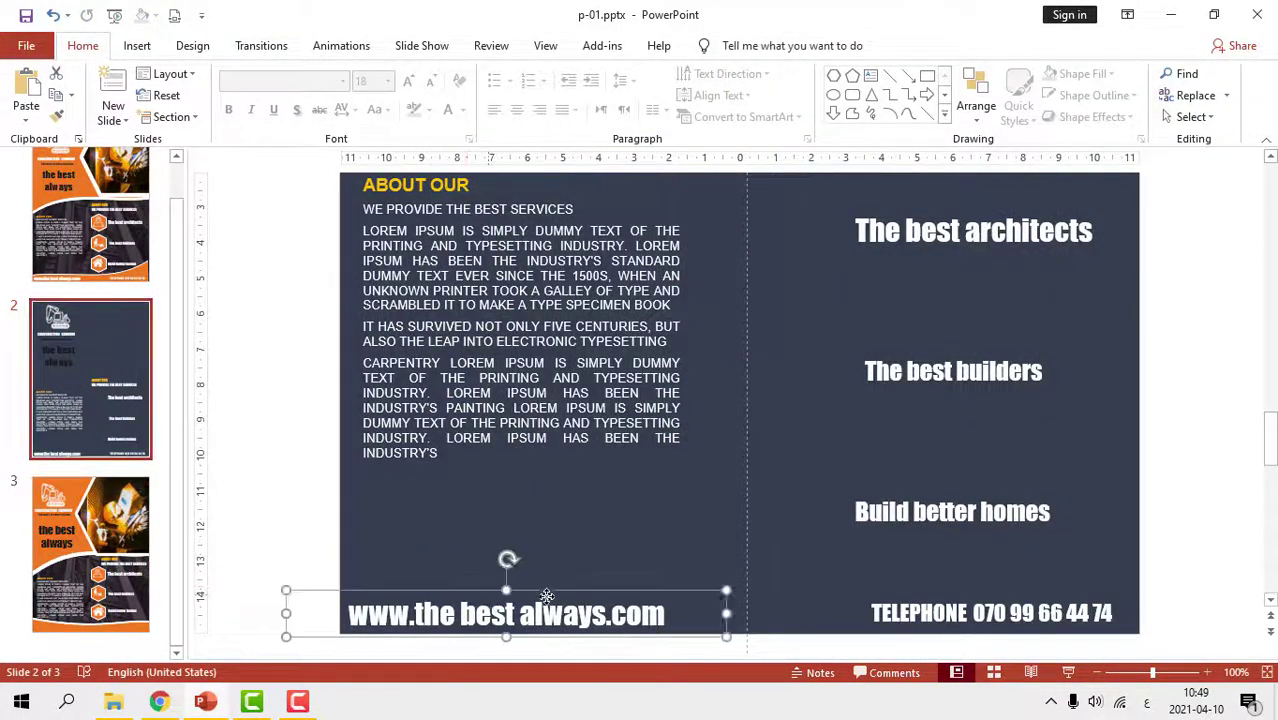
shift+click(941, 613)
scroll(282, 617, down, 2)
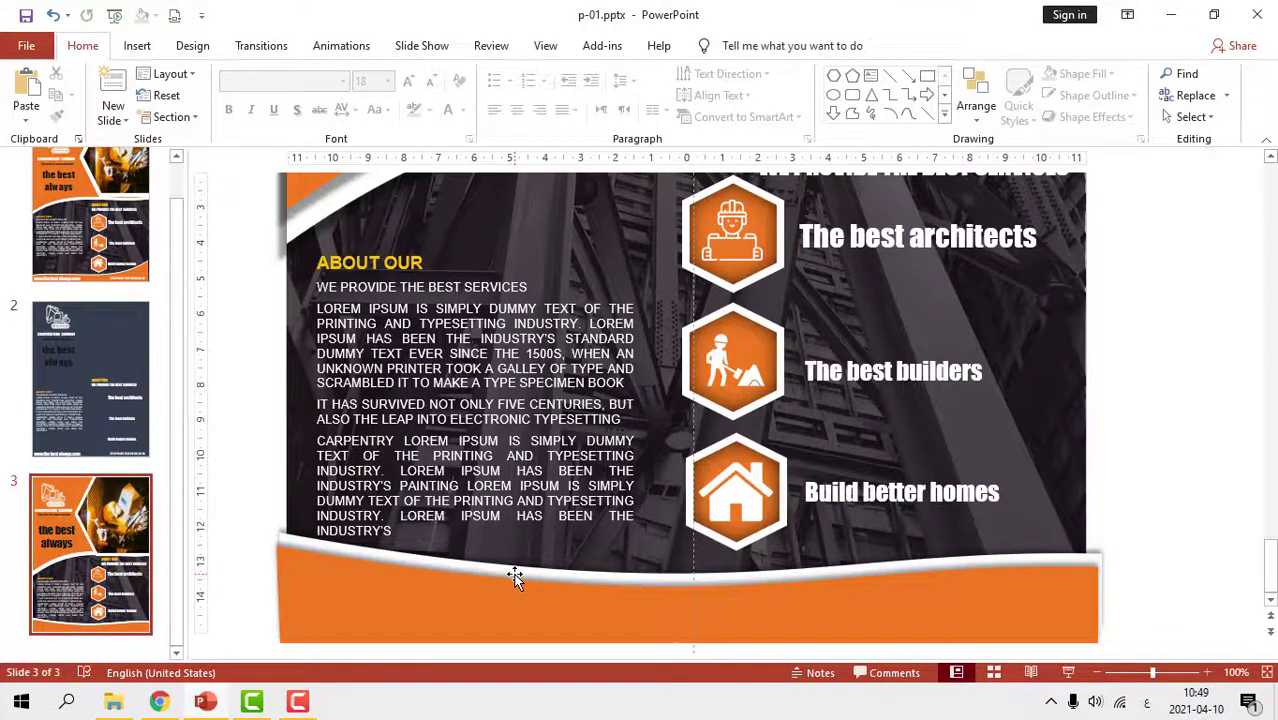
key(ctrl+v)
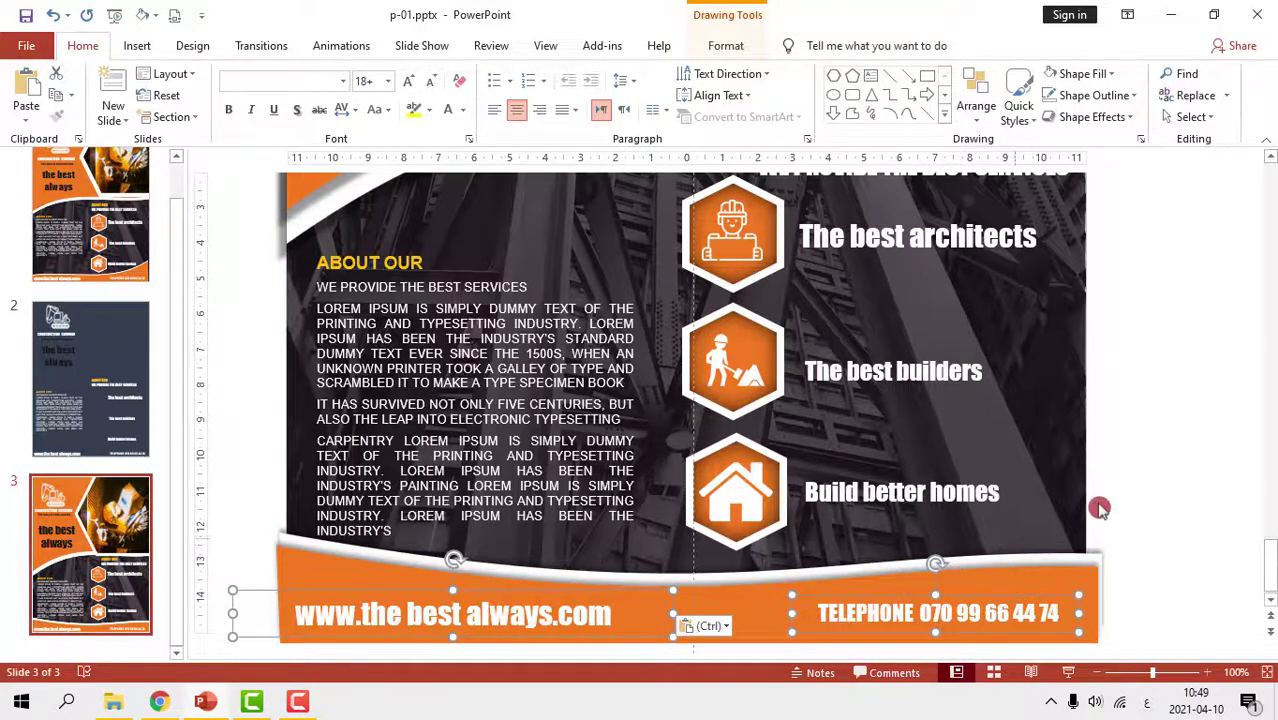
Nudge the footer text up two steps and preview the flyer as a slide show
click(1077, 680)
key(Escape)
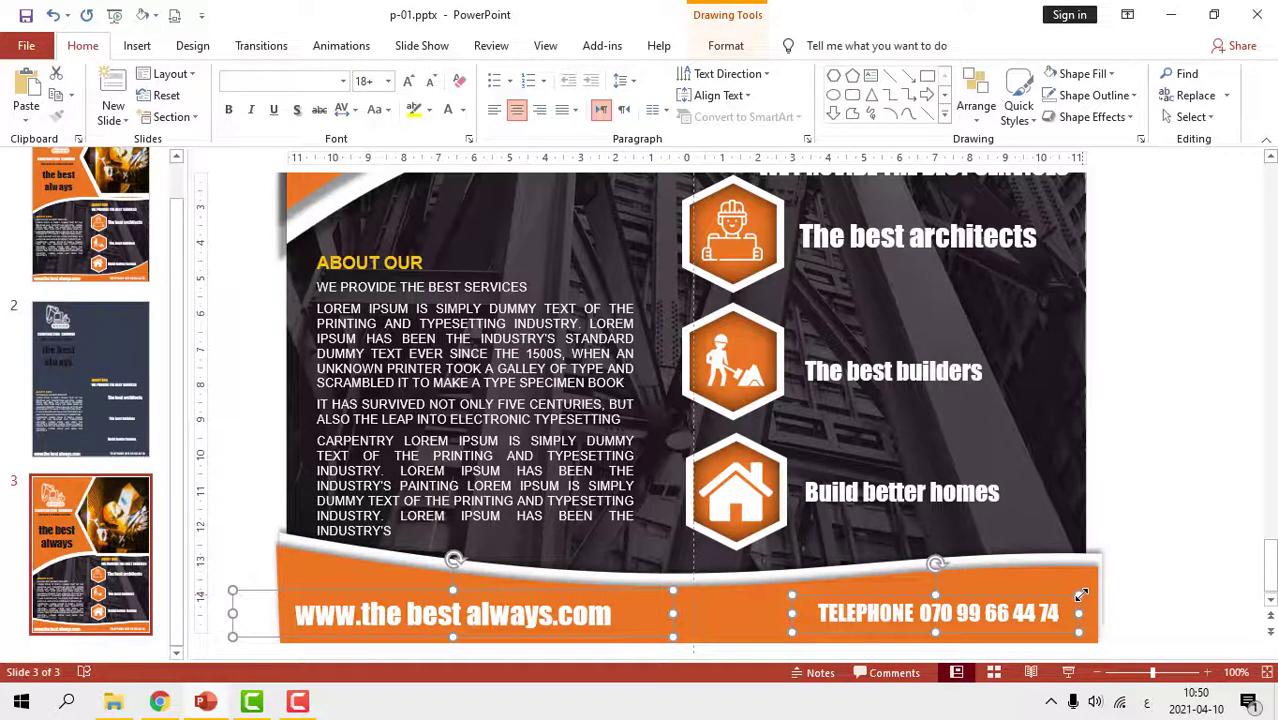
key(Up)
key(Up)
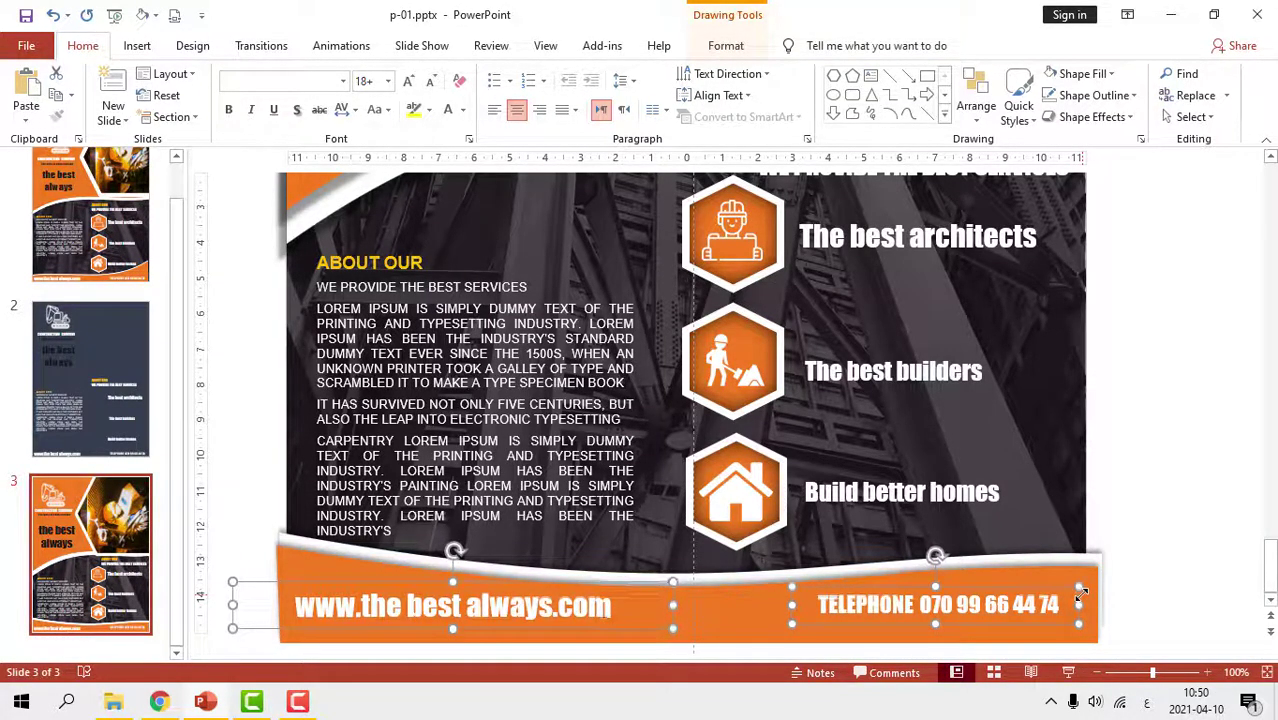
key(Up)
key(Up)
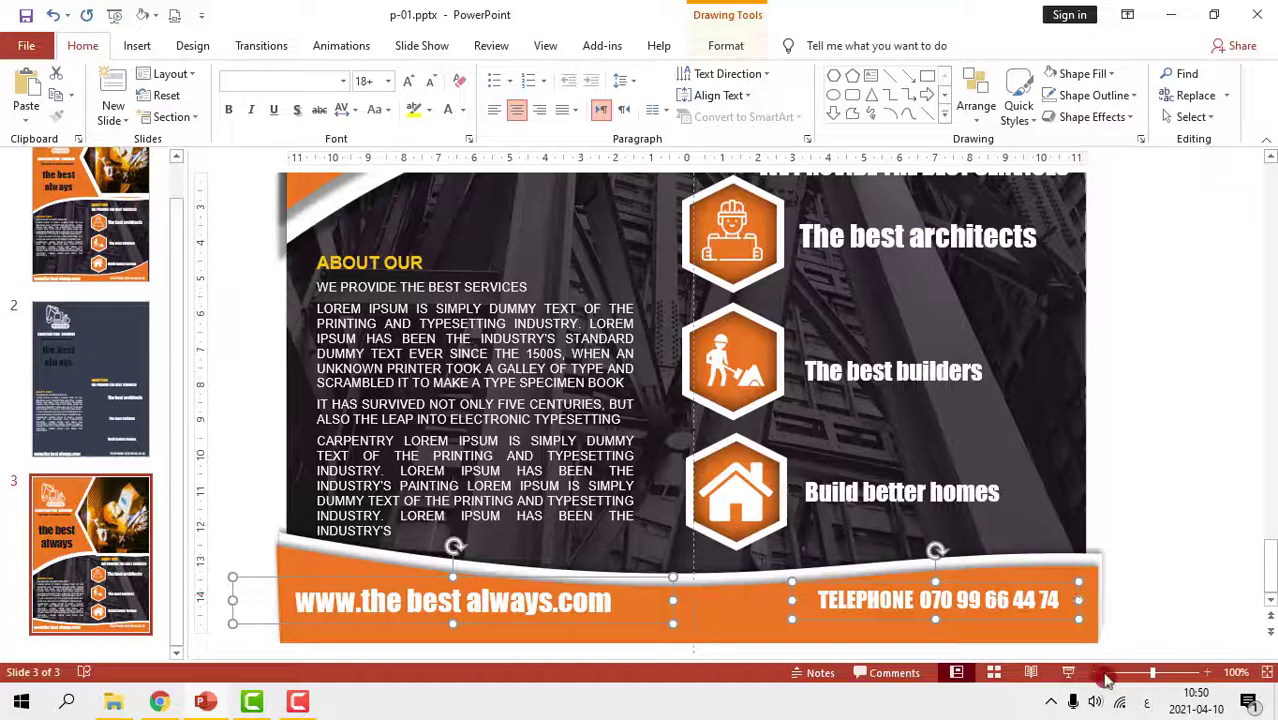
click(1066, 673)
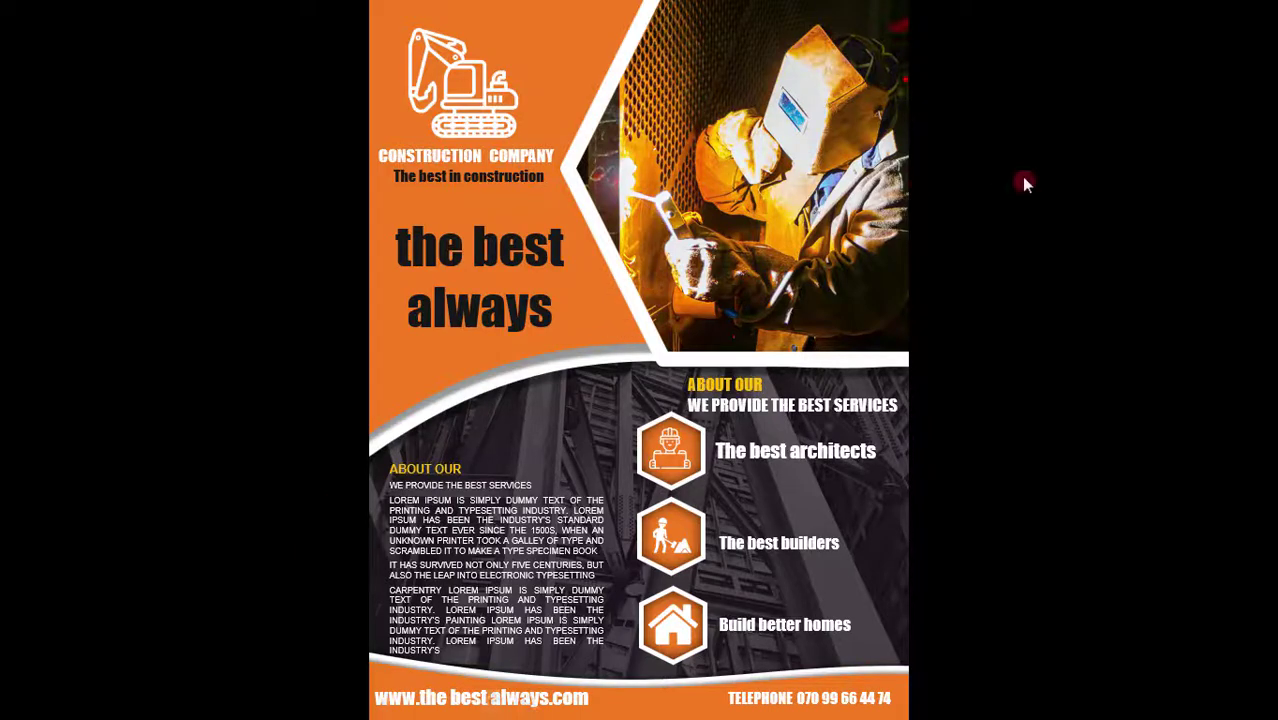
End the slide show, make the footer text slightly smaller and deselect it
key(Escape)
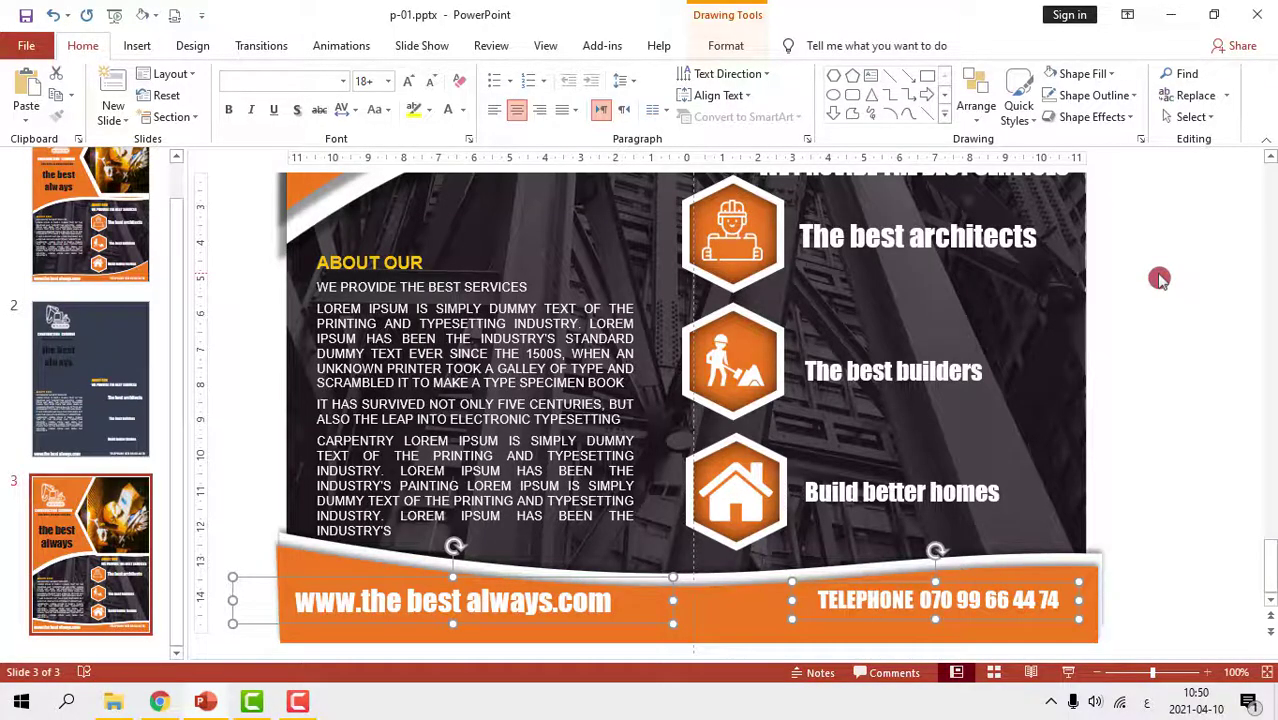
key(ctrl+bracketleft)
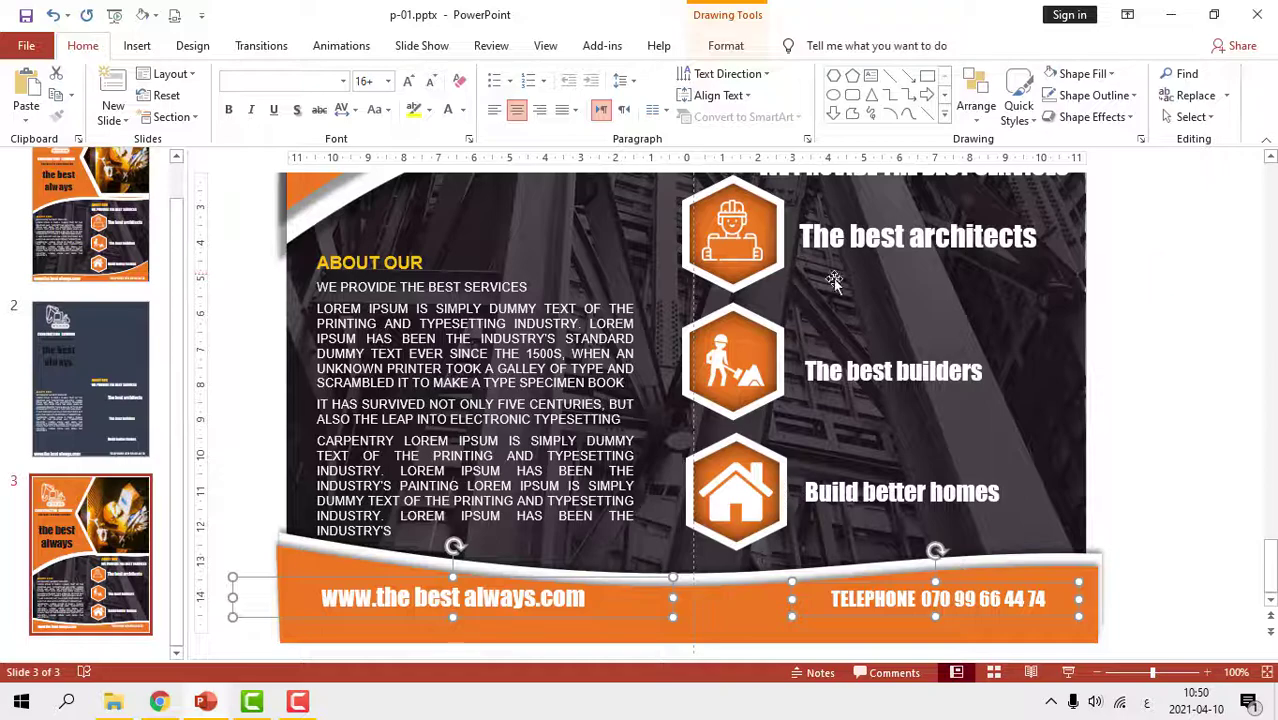
click(947, 316)
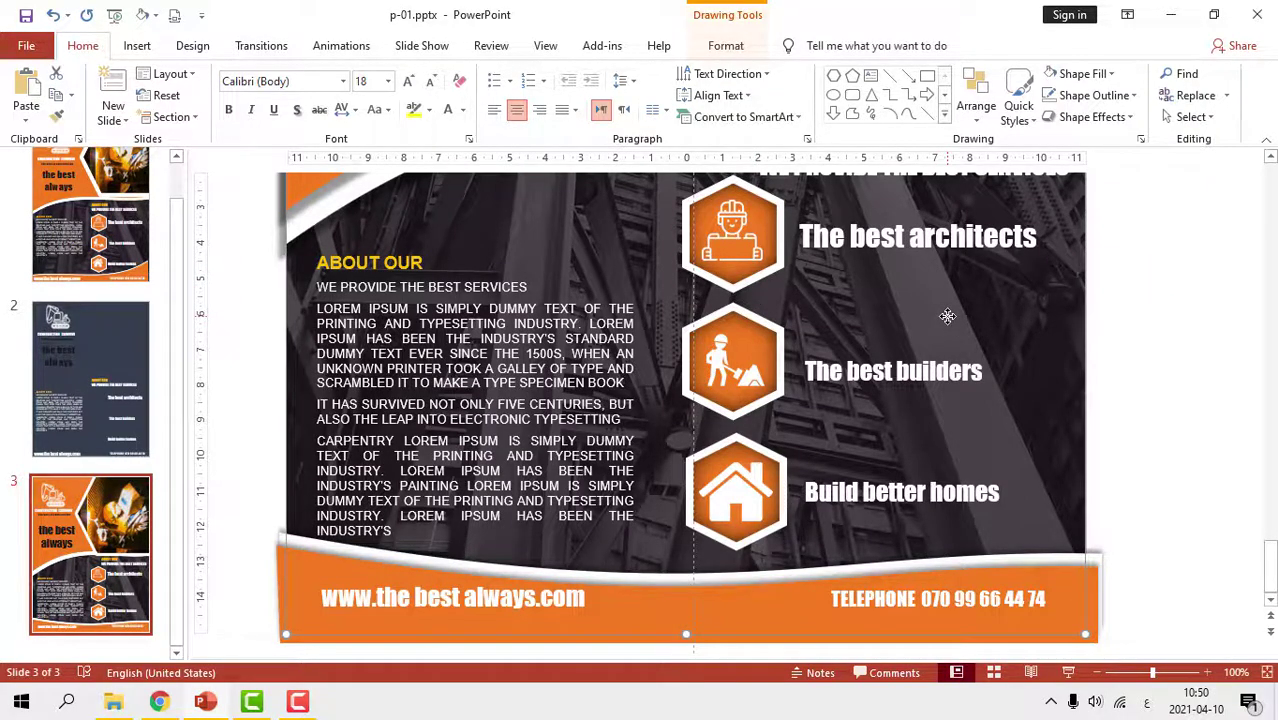
Check the flyer in print preview, then play it full-screen as a slide show
key(ctrl+p)
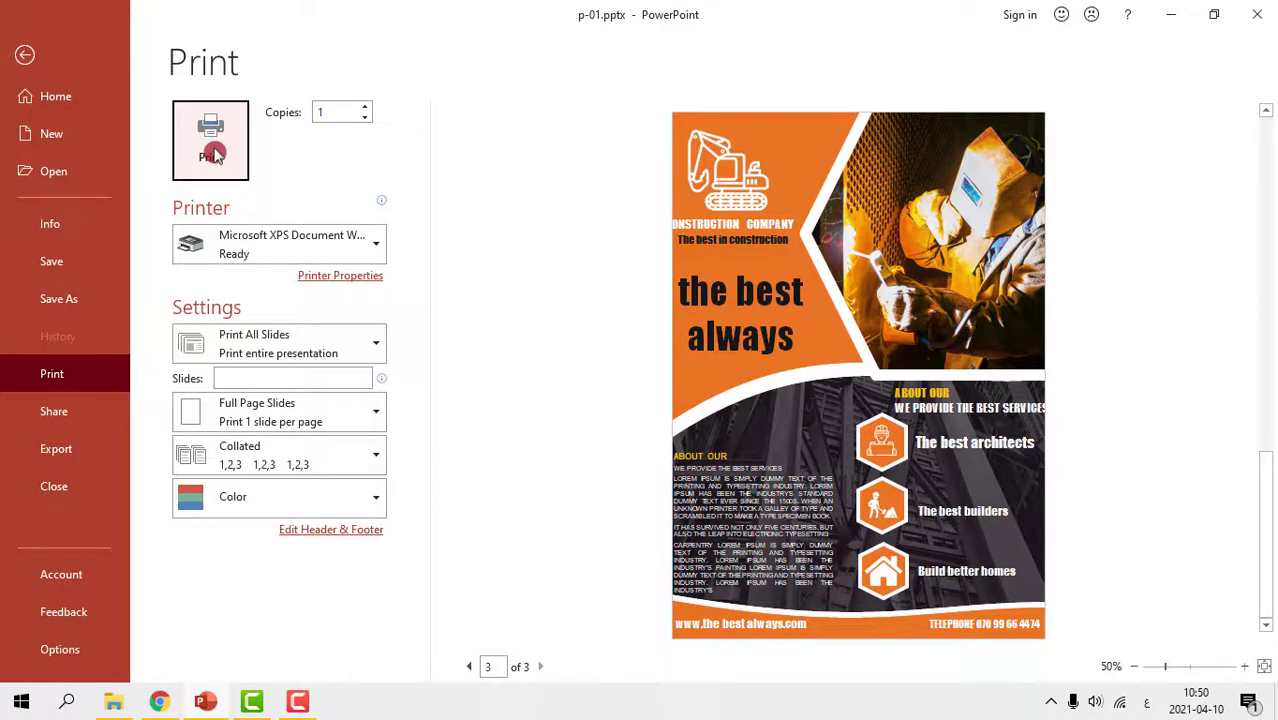
click(22, 57)
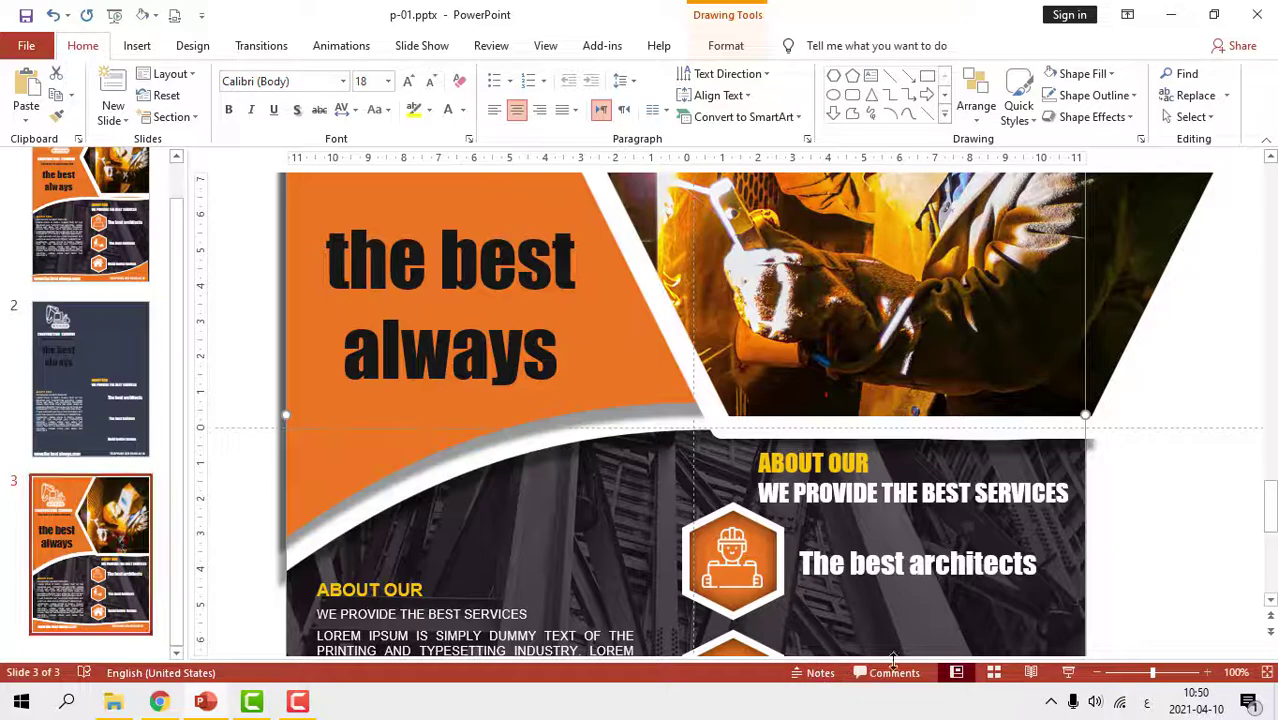
click(1066, 673)
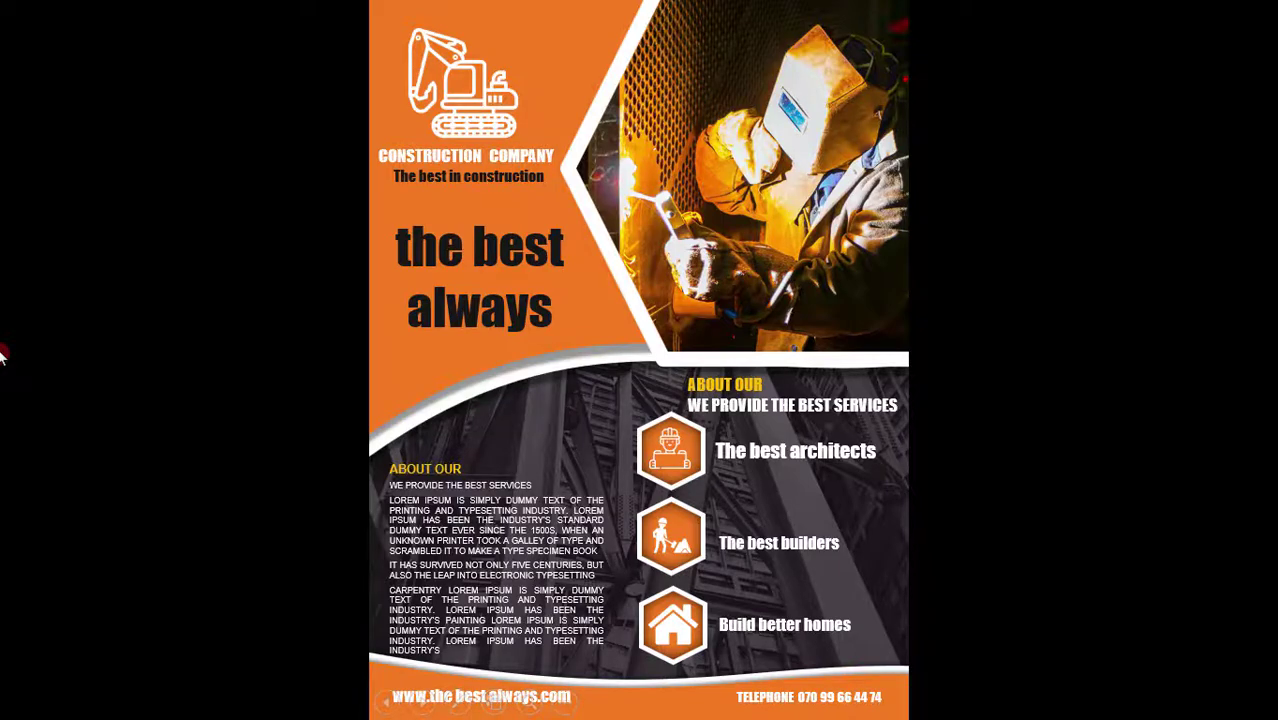
key(Escape)
Choose PNG image as the export file type for the presentation
click(30, 48)
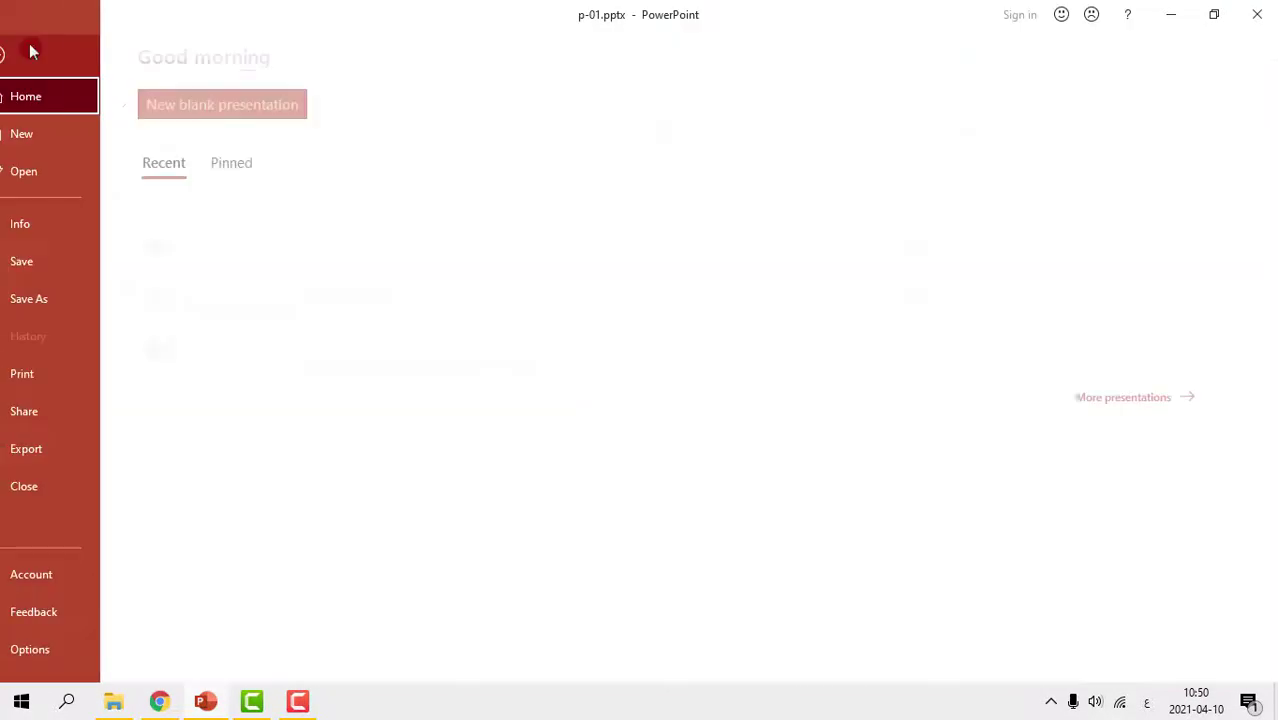
click(55, 452)
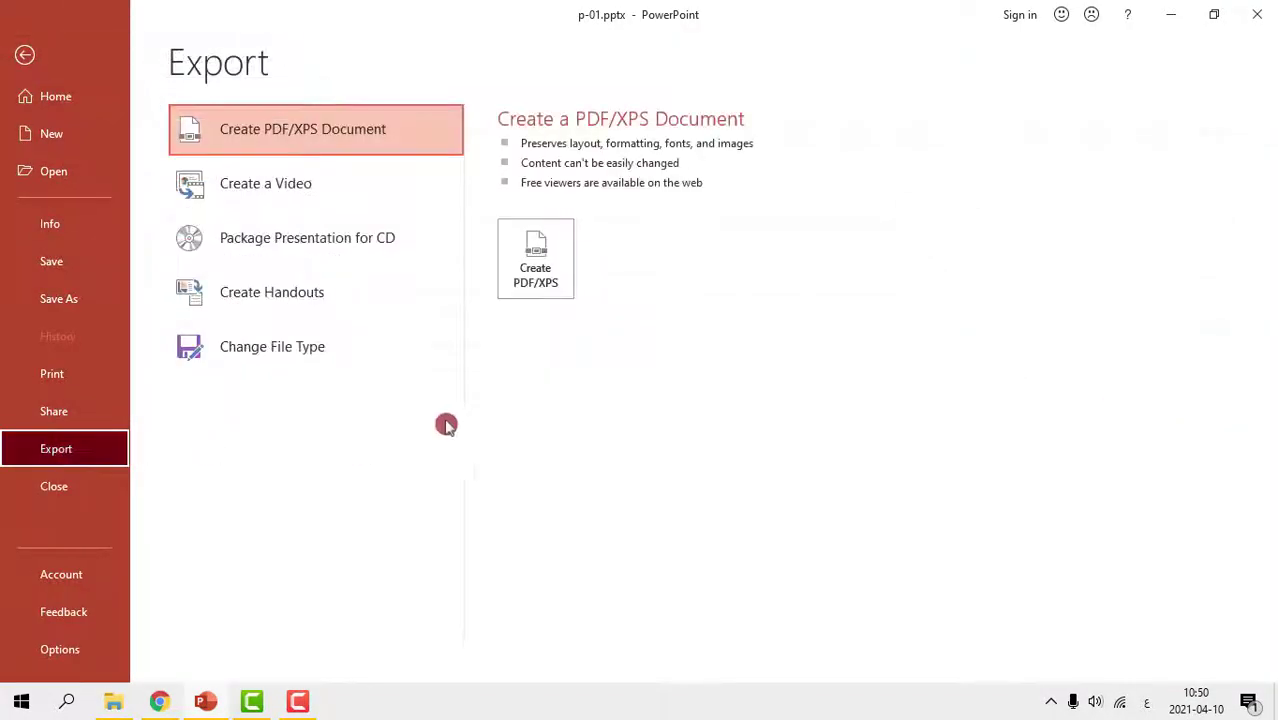
click(291, 346)
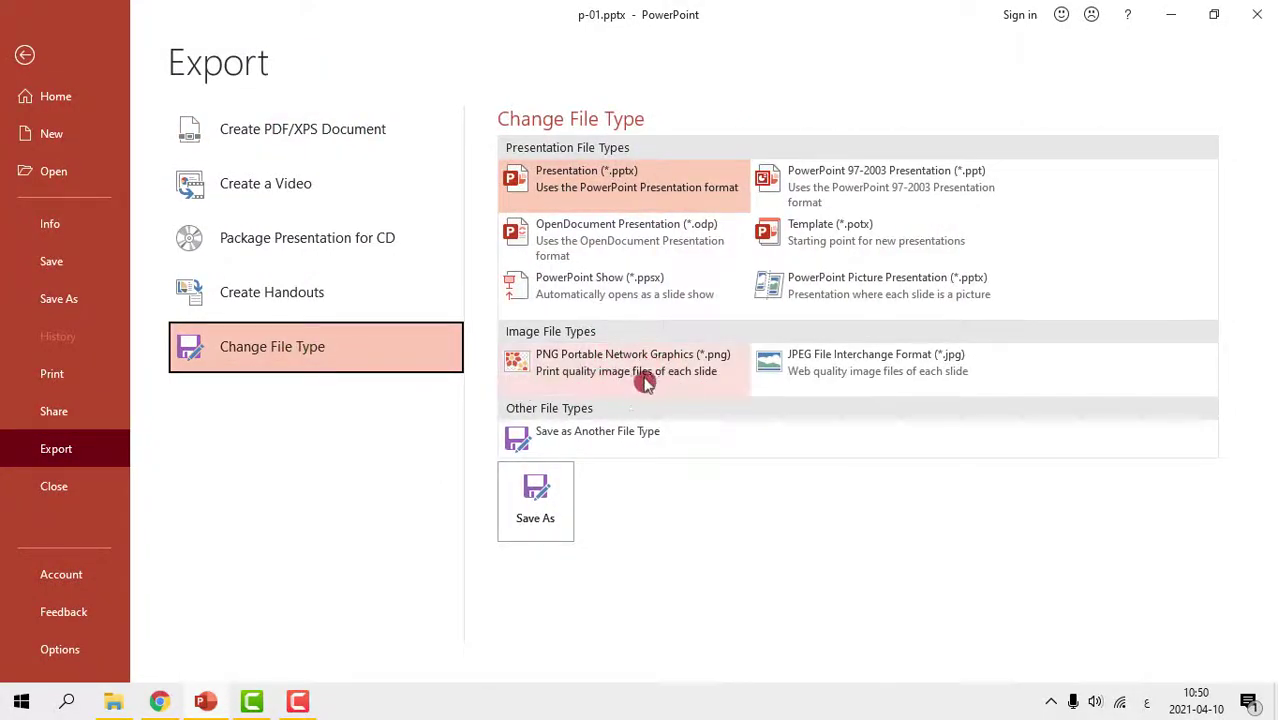
click(645, 378)
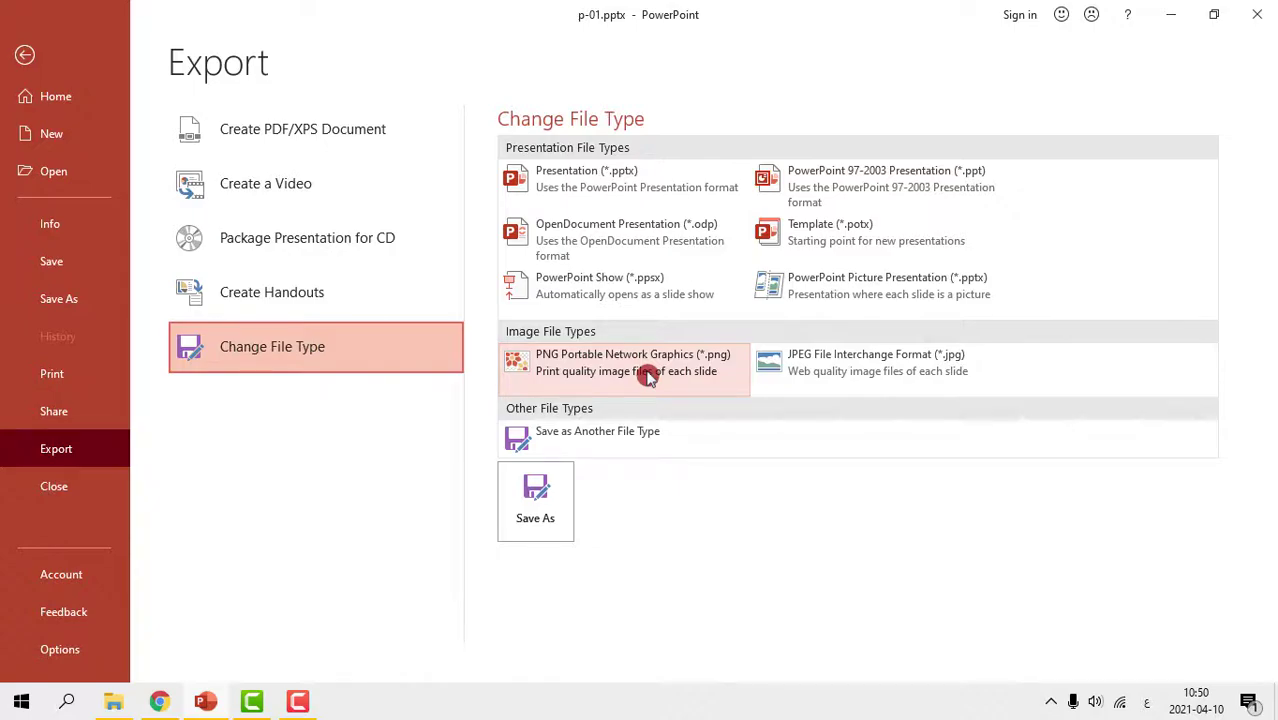
key(Escape)
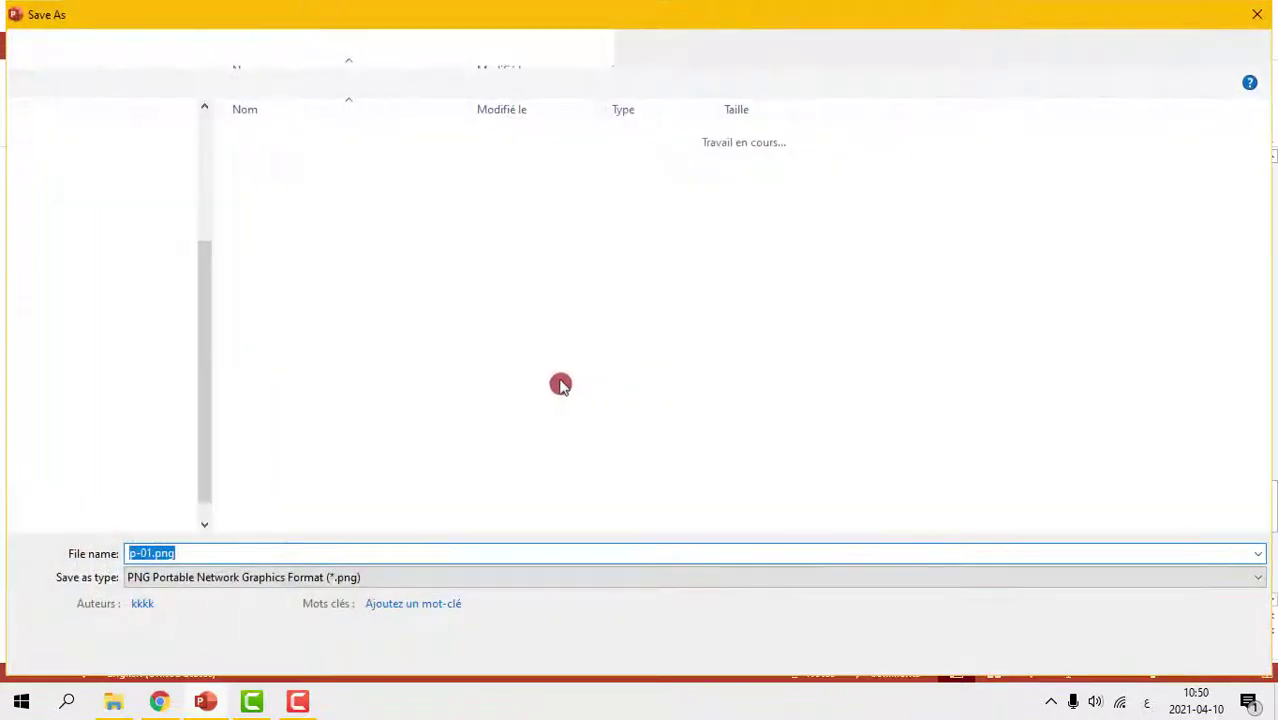
Save p-01.png into the desktop's 51 folder, exporting just the current slide
scroll(84, 228, up, 2)
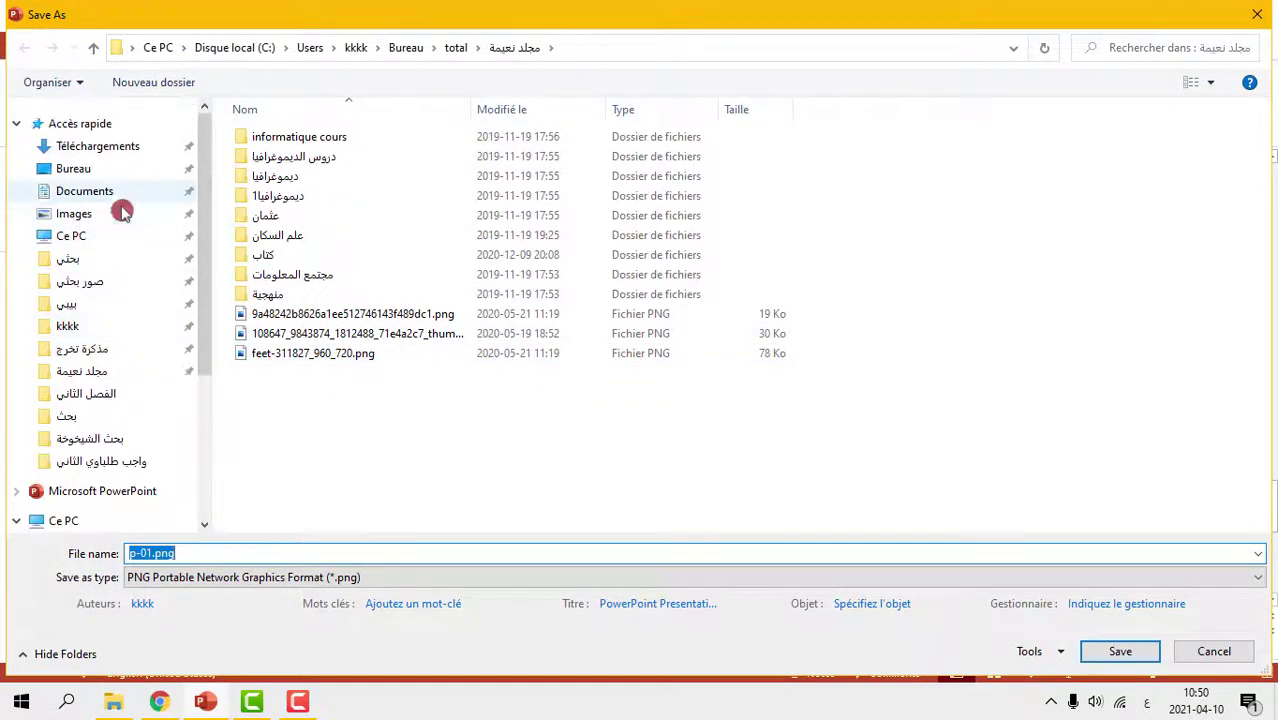
click(114, 168)
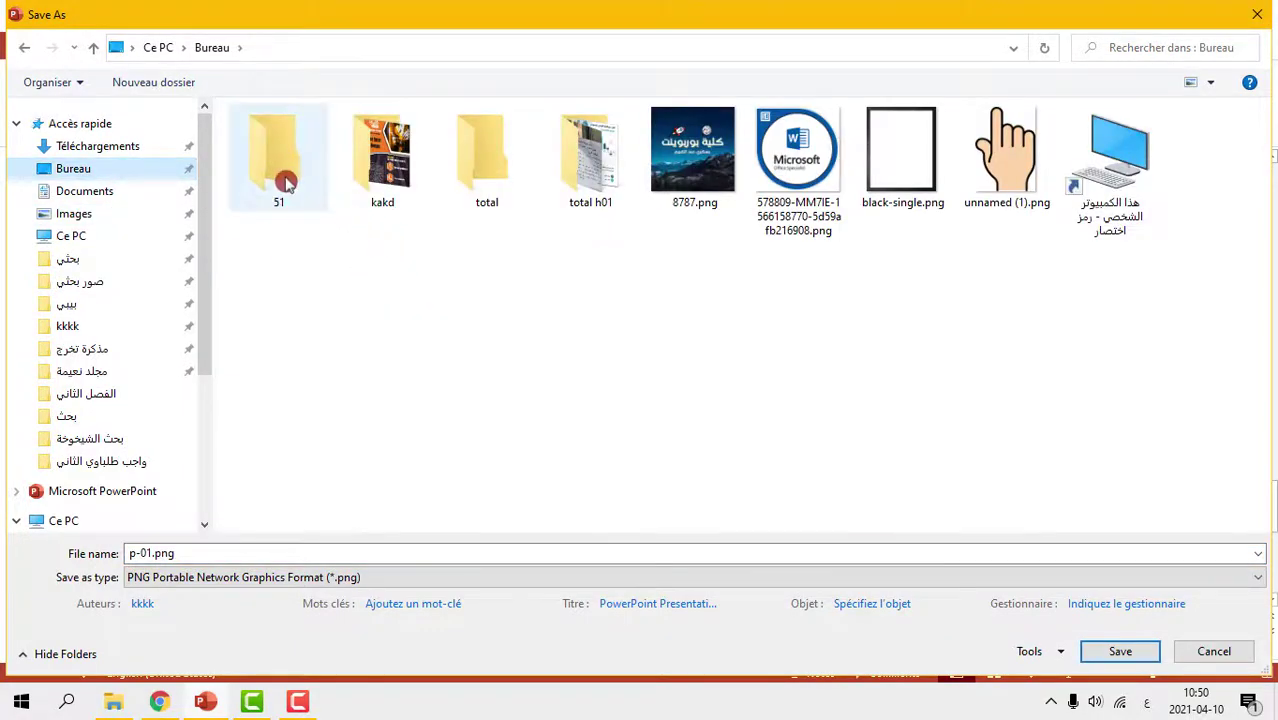
double_click(282, 177)
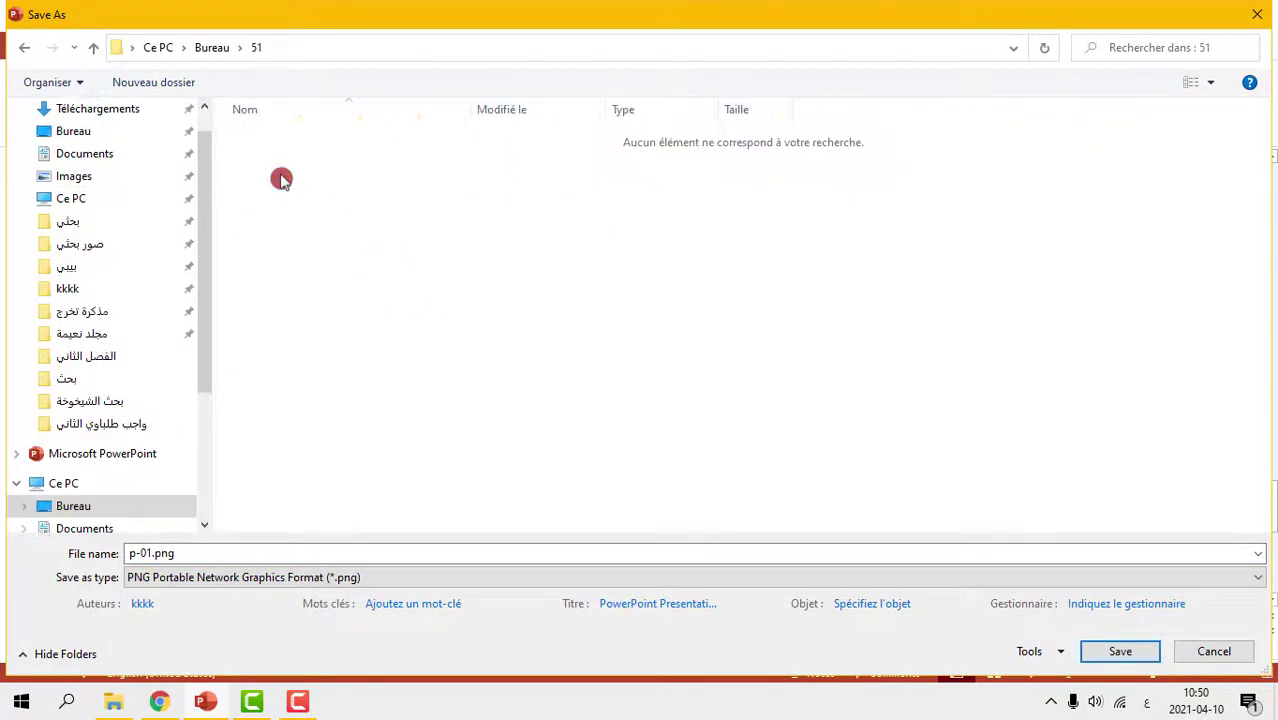
click(1115, 648)
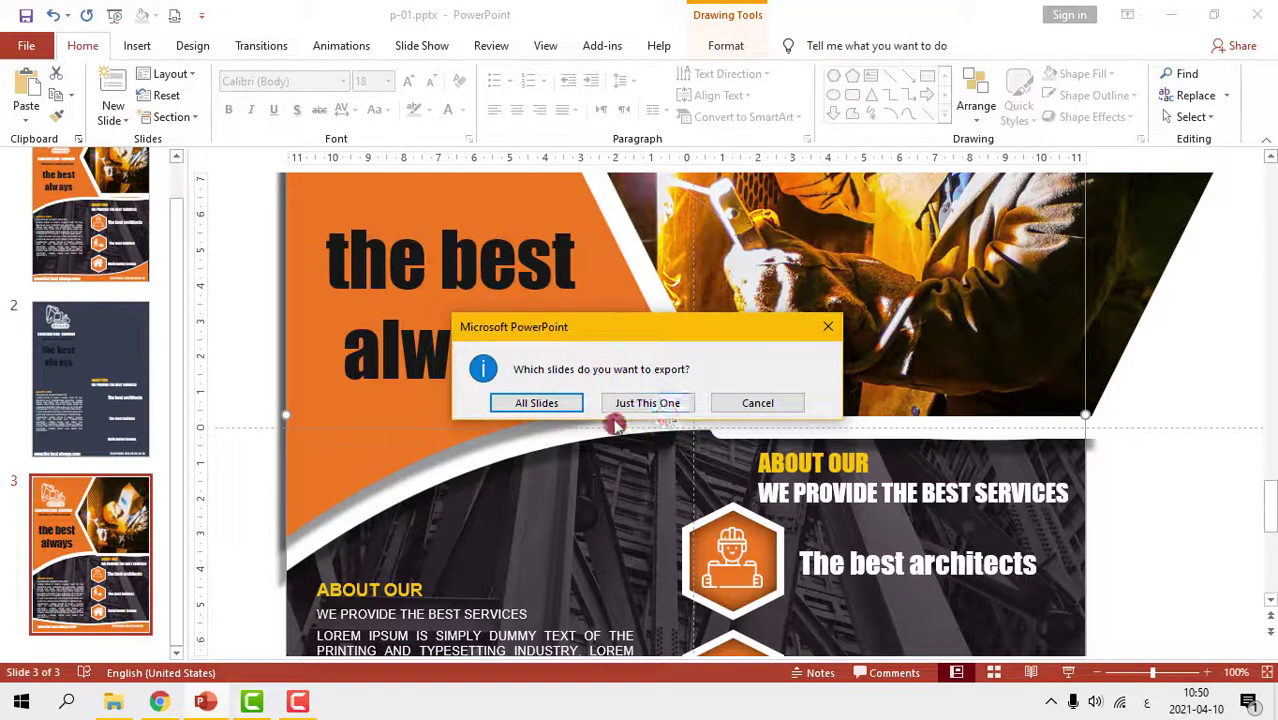
click(655, 404)
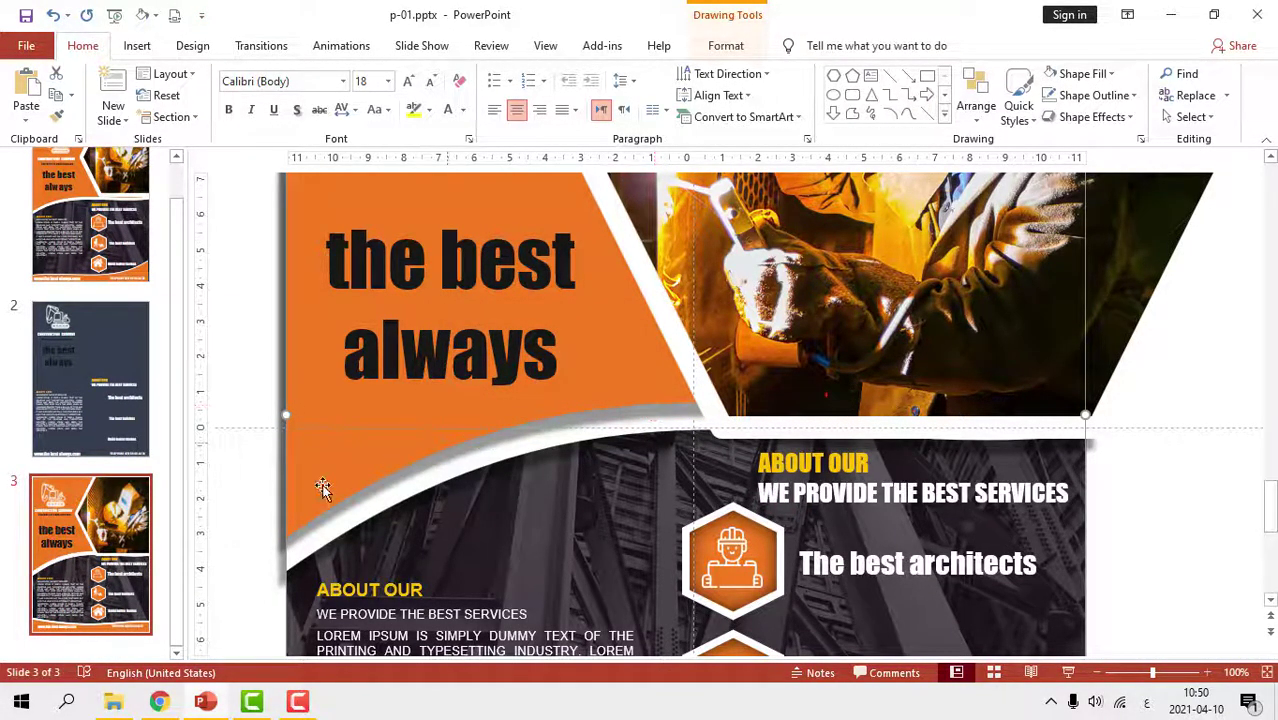
Bring up the 51 folder window and open p-01.png in Photos
mouse_move(120, 703)
click(128, 663)
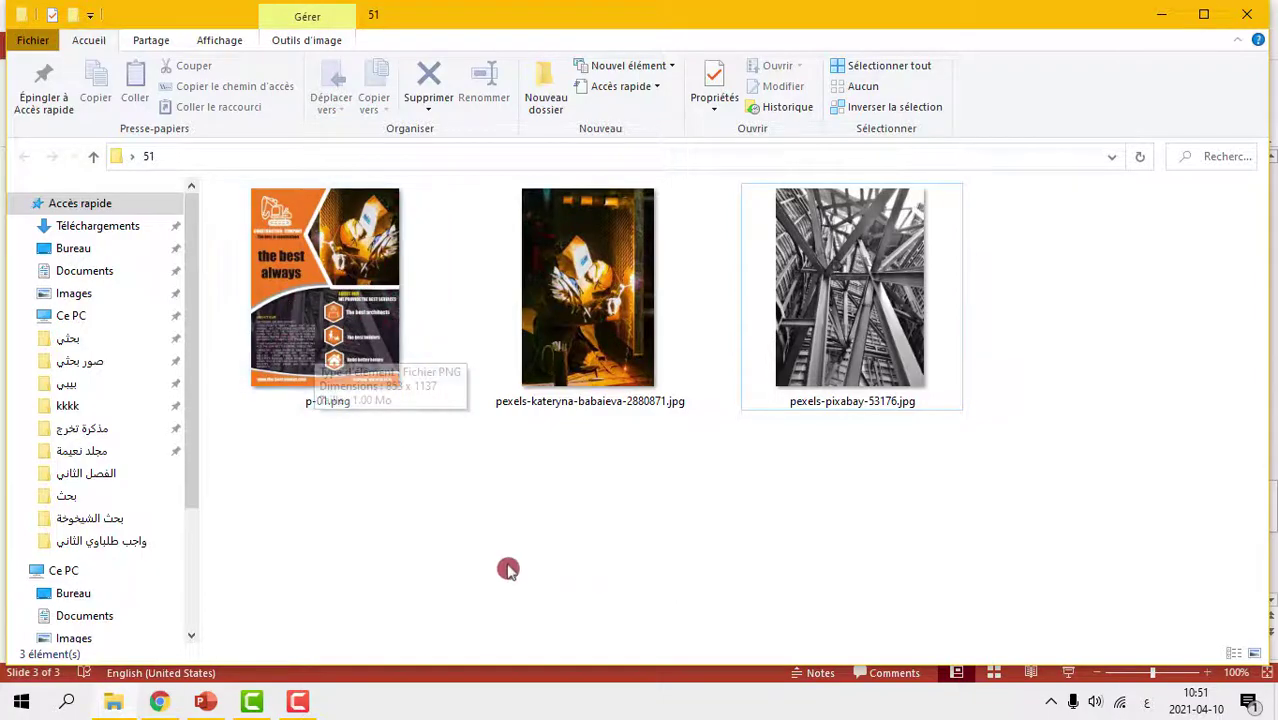
click(348, 328)
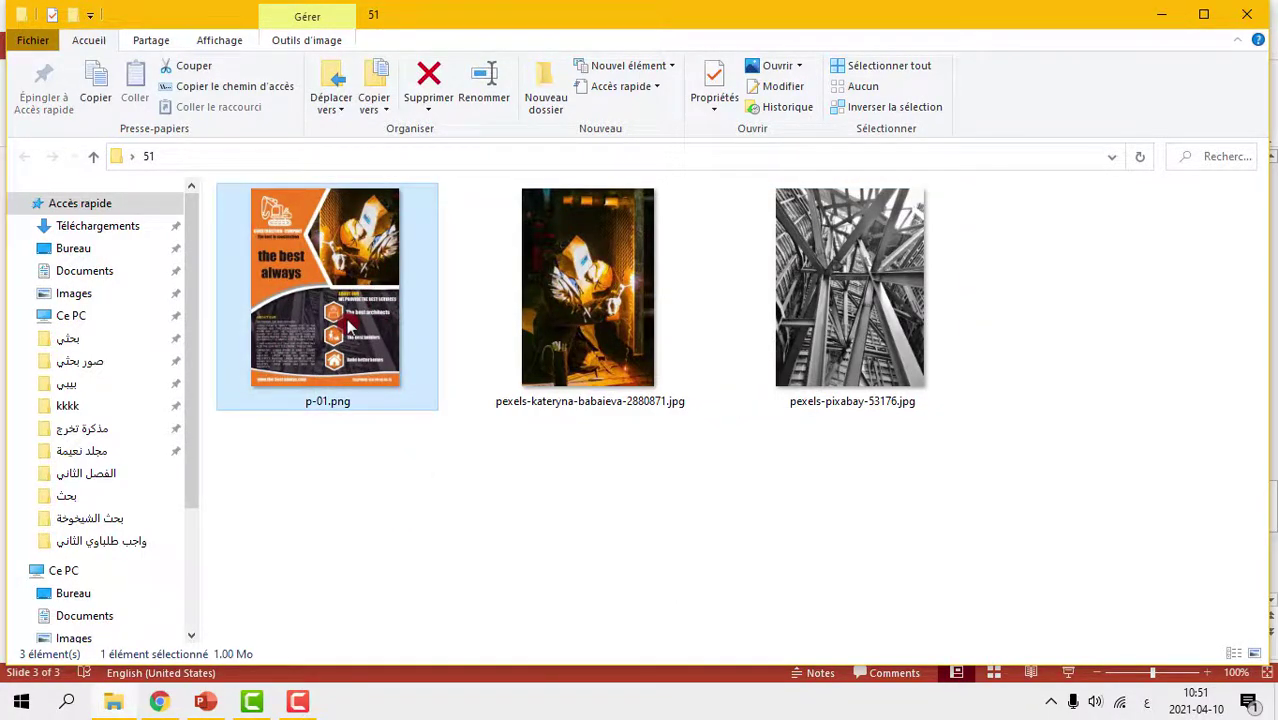
double_click(348, 326)
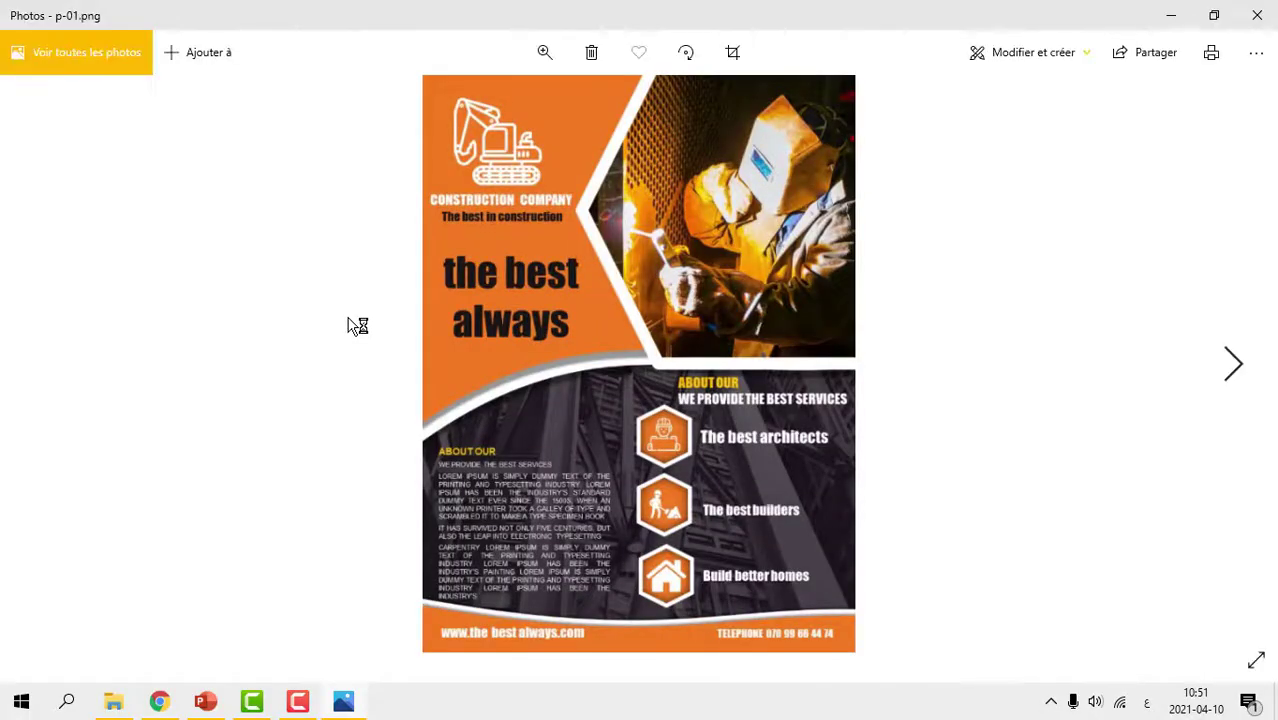
View the exported flyer image full-screen in Photos, then exit full-screen
click(390, 360)
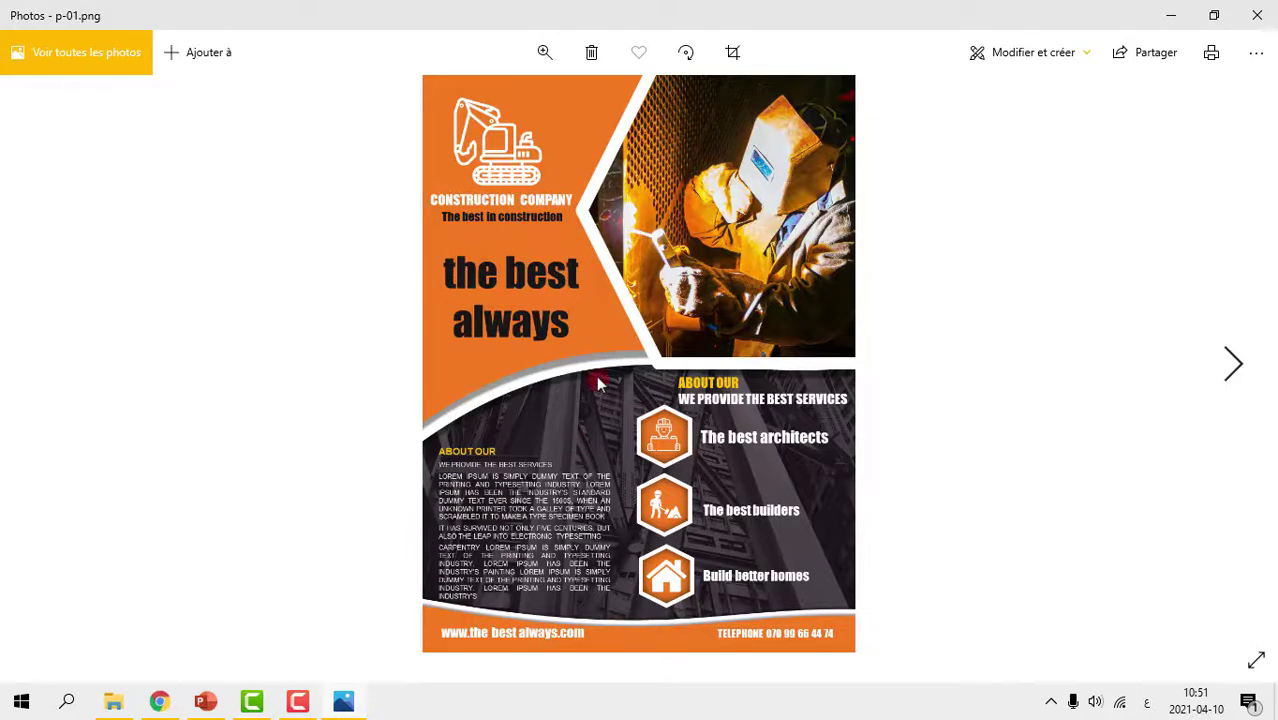
scroll(593, 386, up, 1)
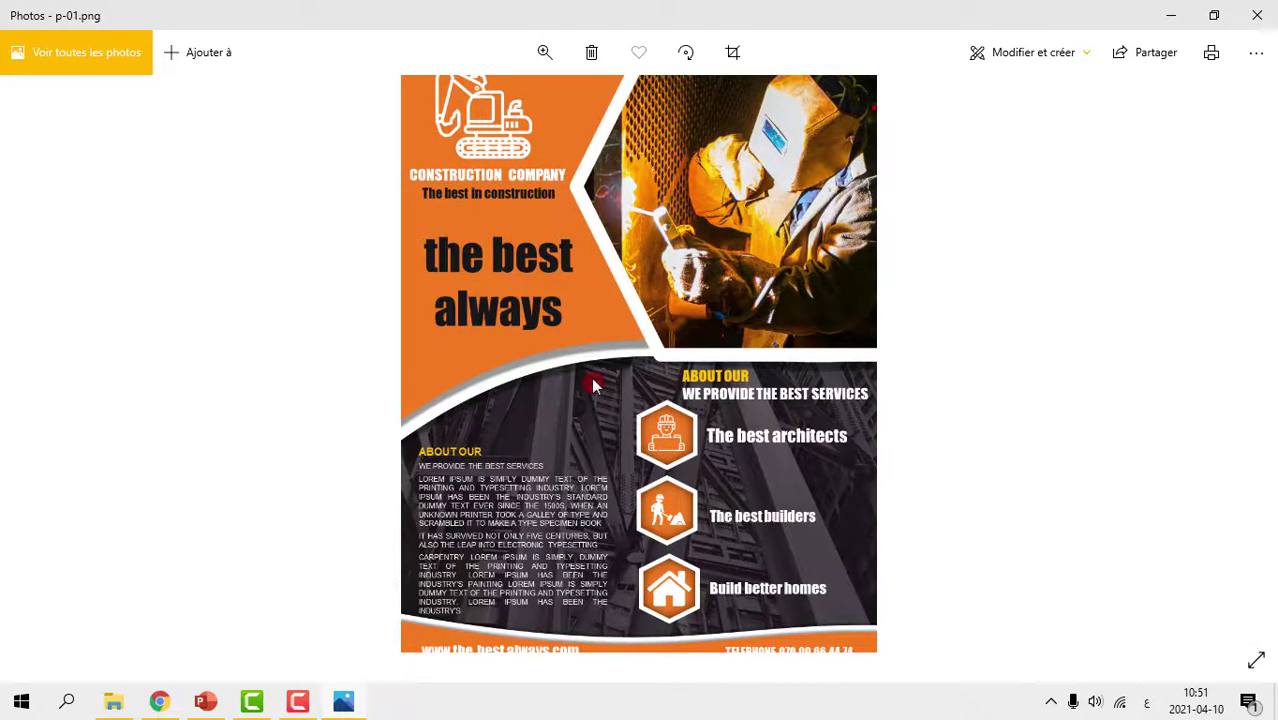
click(1256, 661)
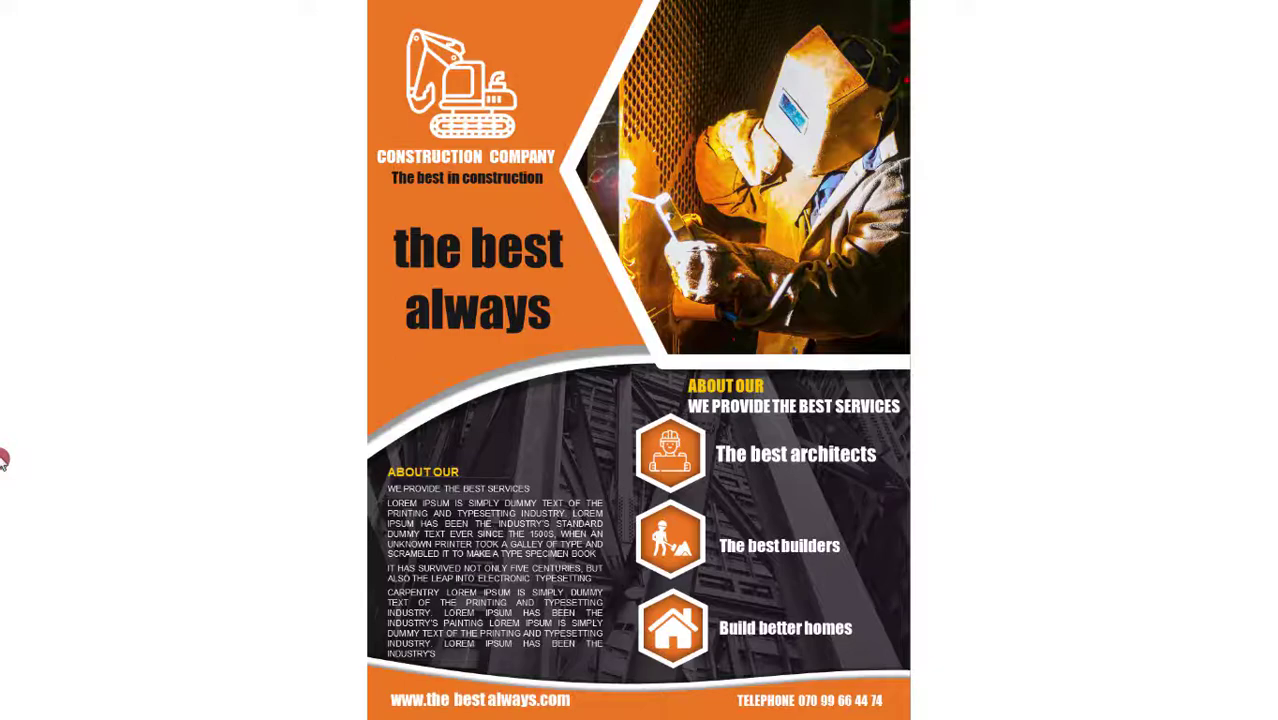
key(Escape)
Switch to the POWERPOINT MAX YouTube Videos page in Chrome
click(160, 703)
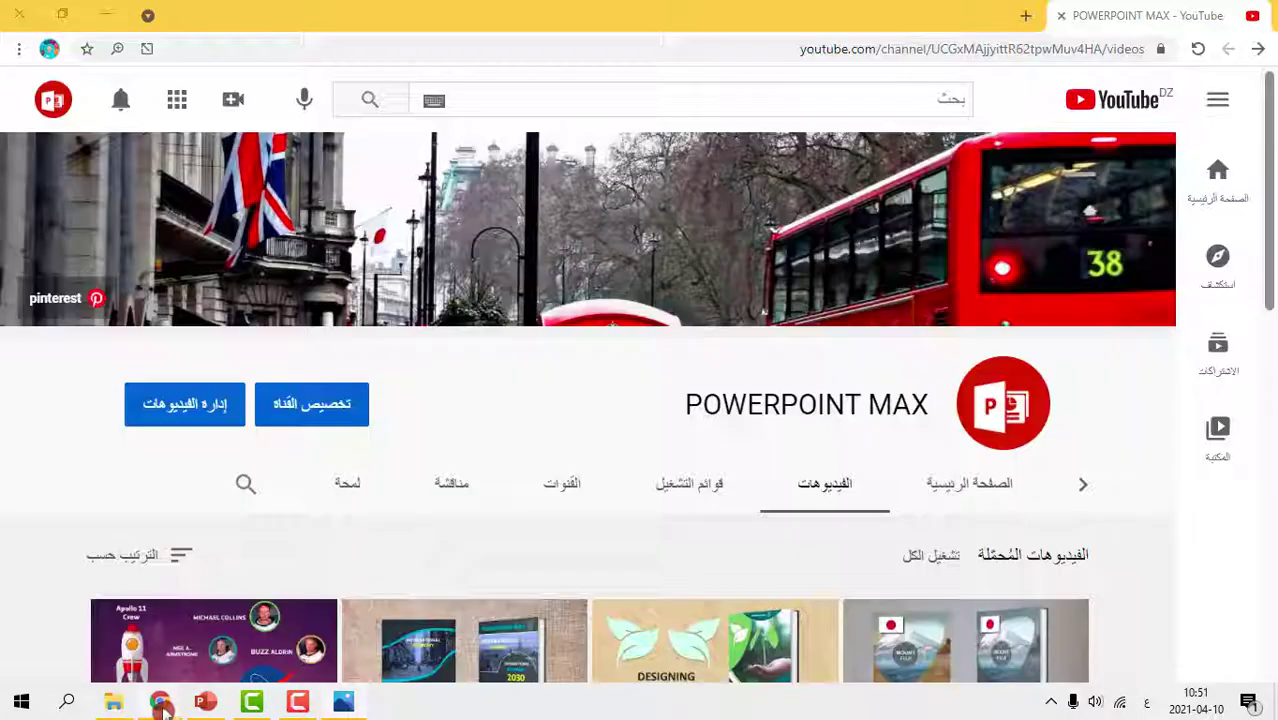
scroll(528, 428, down, 3)
scroll(528, 428, up, 3)
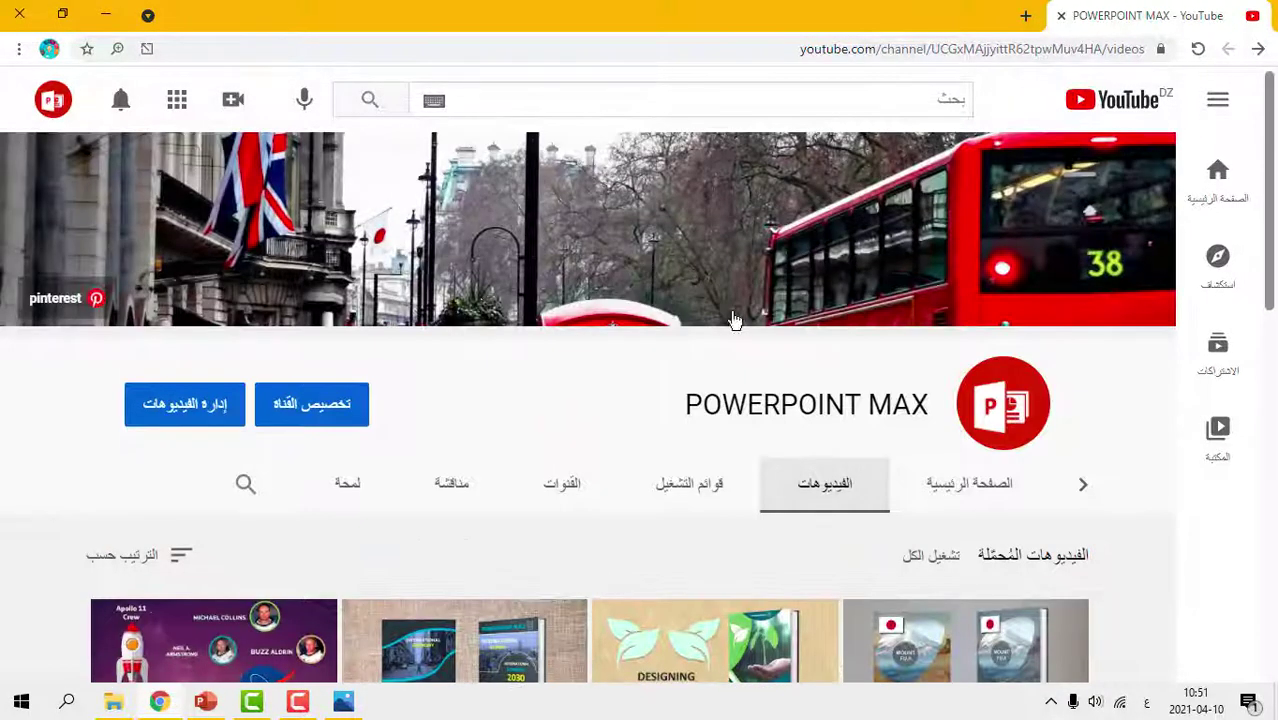